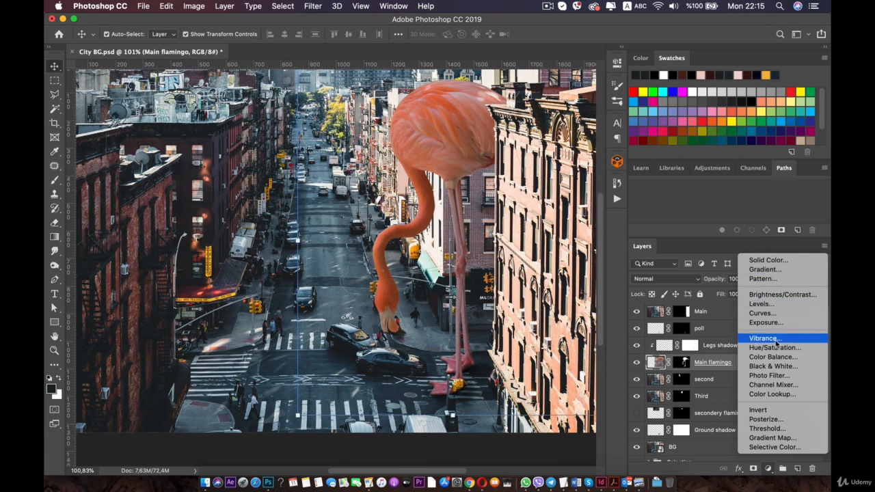
Add a Hue/Saturation adjustment clipped to the Main flamingo layer and shift its master hue slightly negative for a pinker tone
click(774, 347)
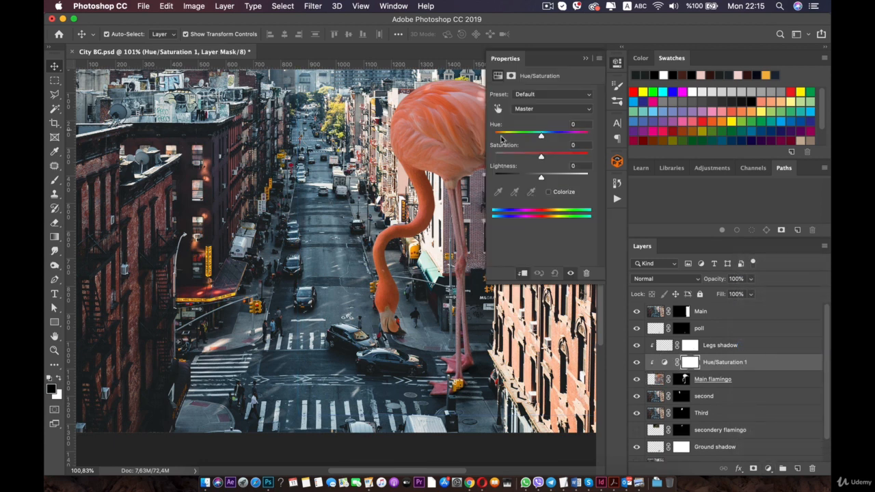
drag(541, 137, 539, 138)
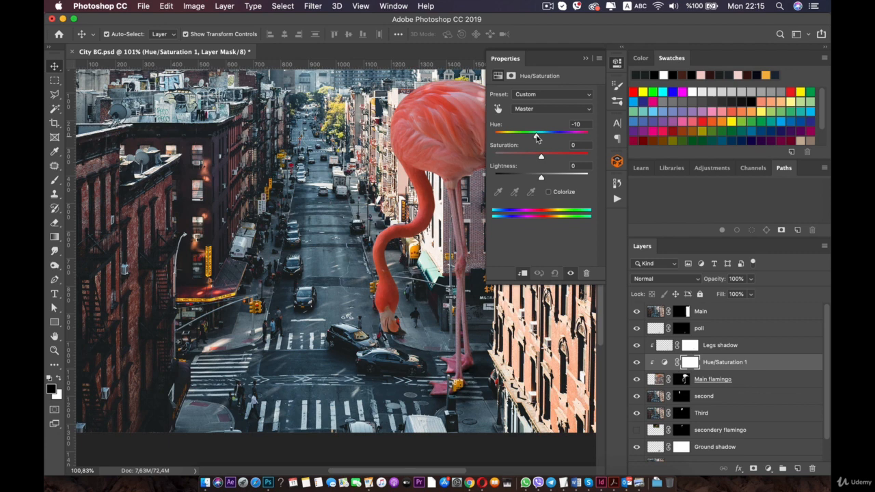
drag(537, 137, 539, 137)
click(617, 62)
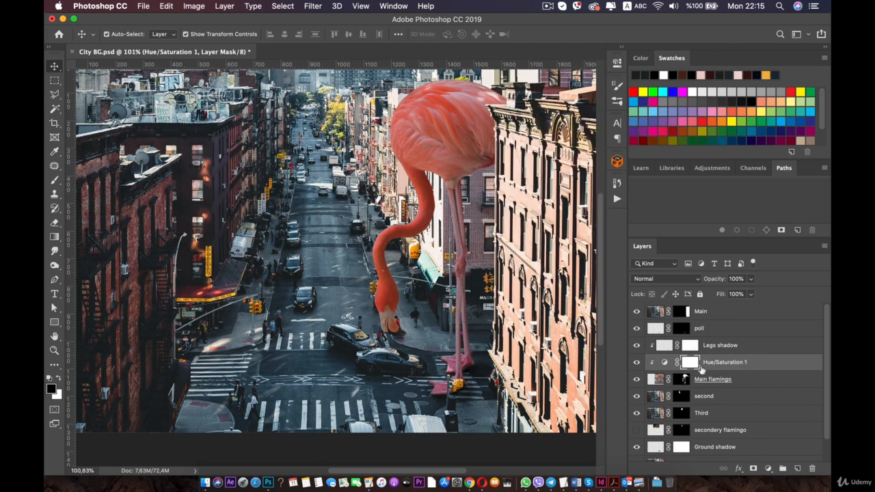
Add a Levels adjustment clipped to the Main flamingo layer and place it above the Hue/Saturation adjustment
click(700, 376)
click(767, 469)
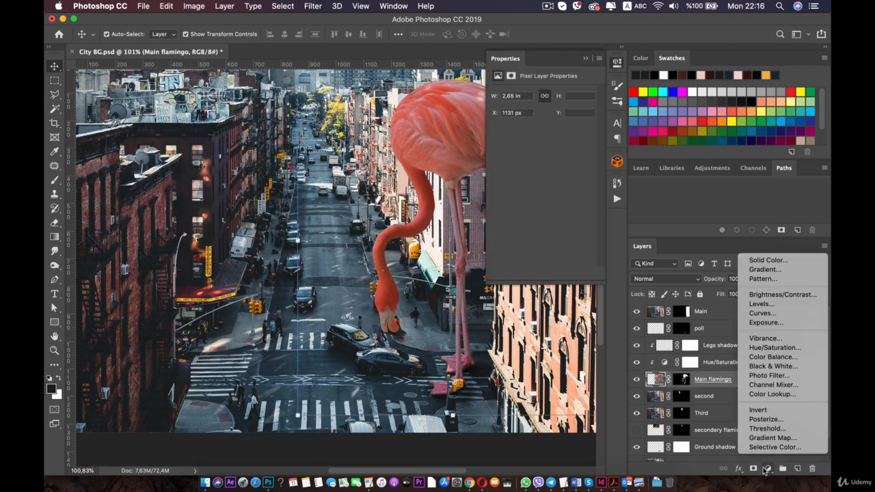
click(766, 303)
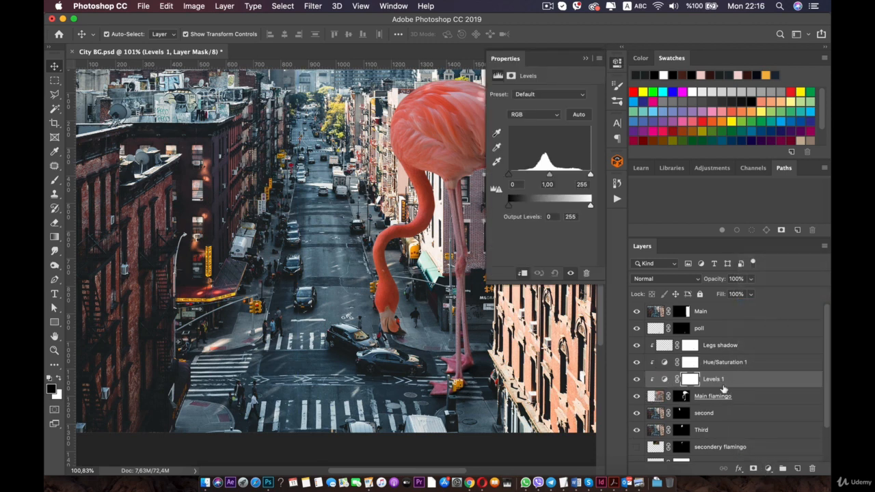
drag(682, 377, 716, 362)
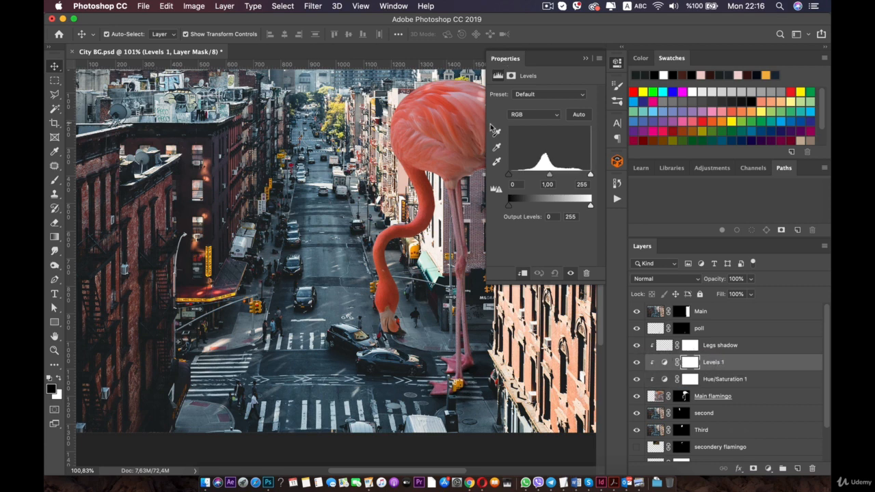
Darken the flamingo with Levels: input black 14, midtones 0.88, and output white 189
mouse_move(592, 179)
mouse_down()
mouse_move(579, 179)
mouse_move(605, 179)
mouse_up()
drag(547, 176, 560, 179)
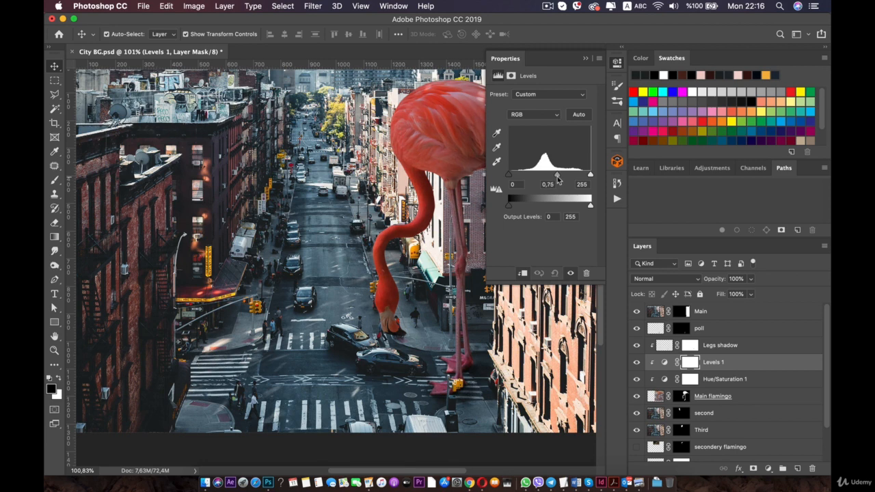
drag(560, 179, 517, 179)
drag(590, 208, 578, 208)
drag(561, 179, 556, 179)
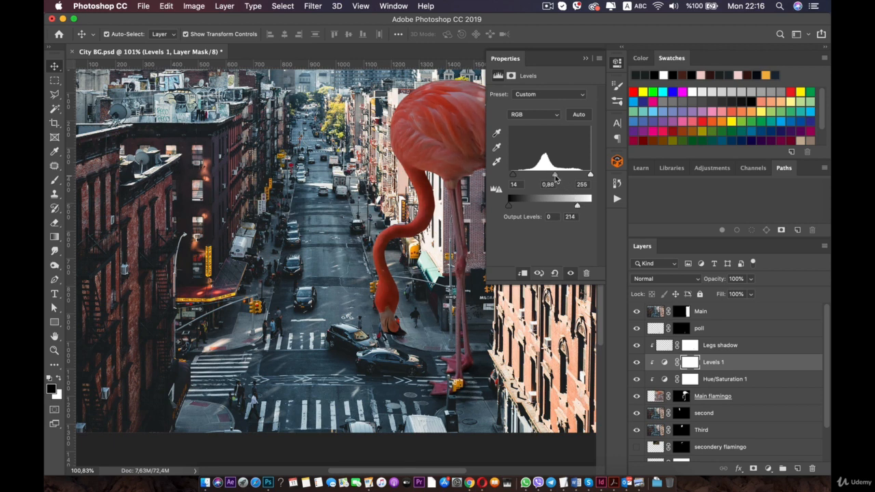
drag(574, 208, 571, 207)
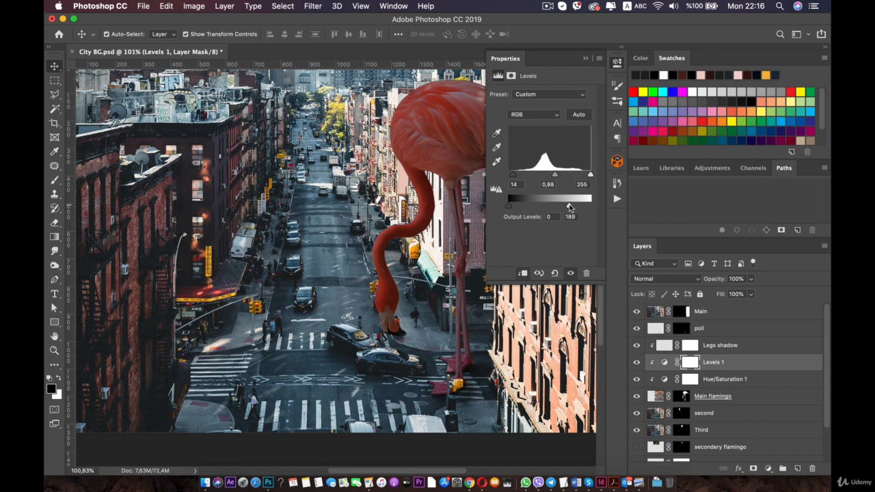
click(617, 63)
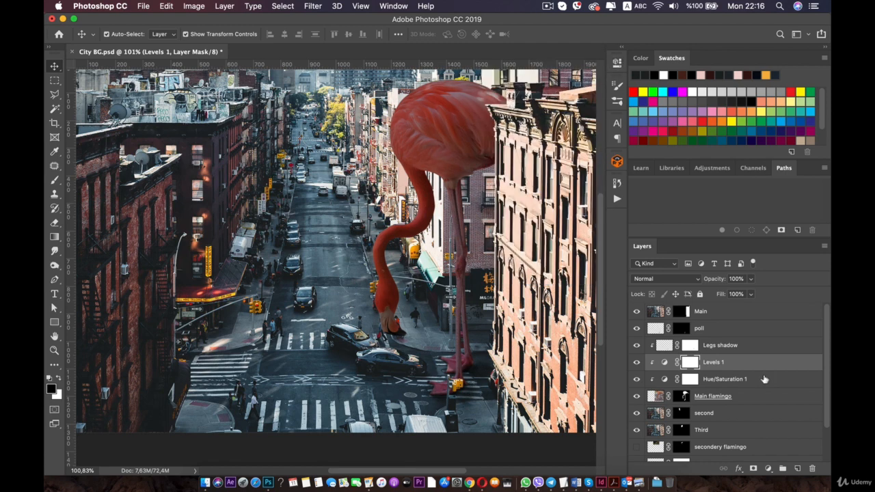
Set up a Soft Round brush at 62 px for painting on the Levels mask
click(56, 182)
right_click(431, 118)
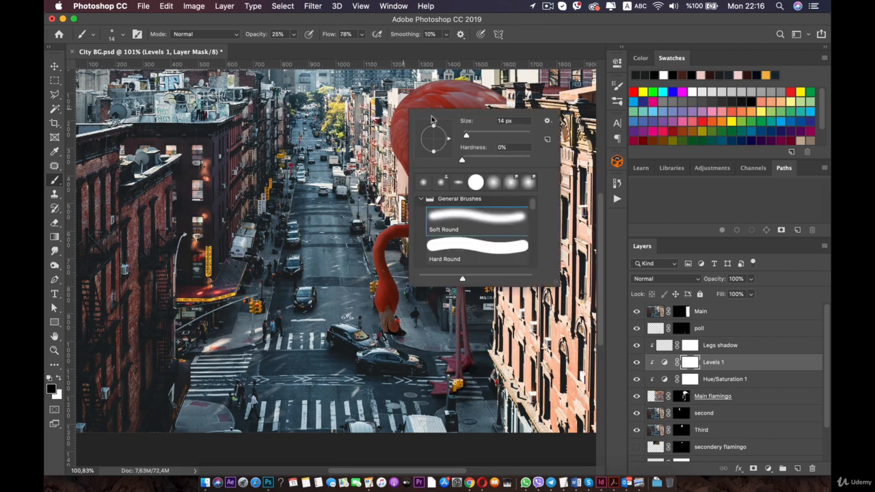
drag(468, 138, 482, 138)
click(432, 91)
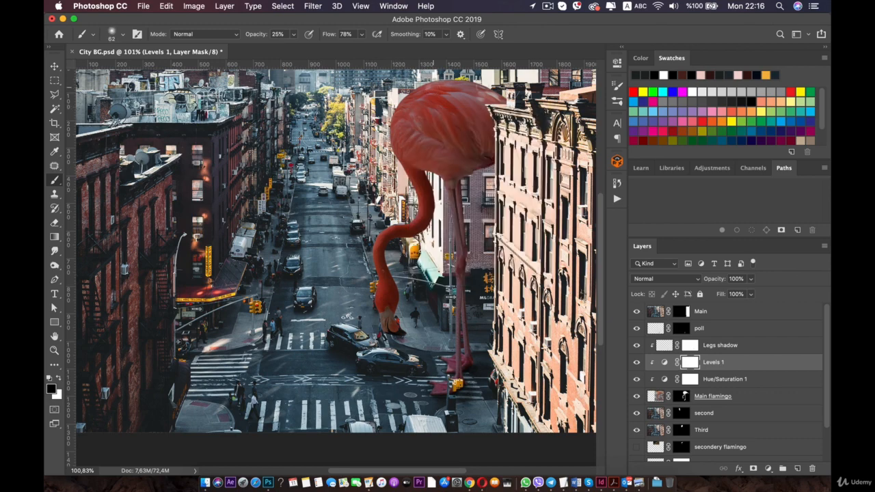
Paint black at 25% opacity on the Levels mask over the flamingo's upper body to restore its sunlit feathers
key(super+plus)
drag(470, 85, 323, 265)
key(super+plus)
drag(438, 179, 455, 248)
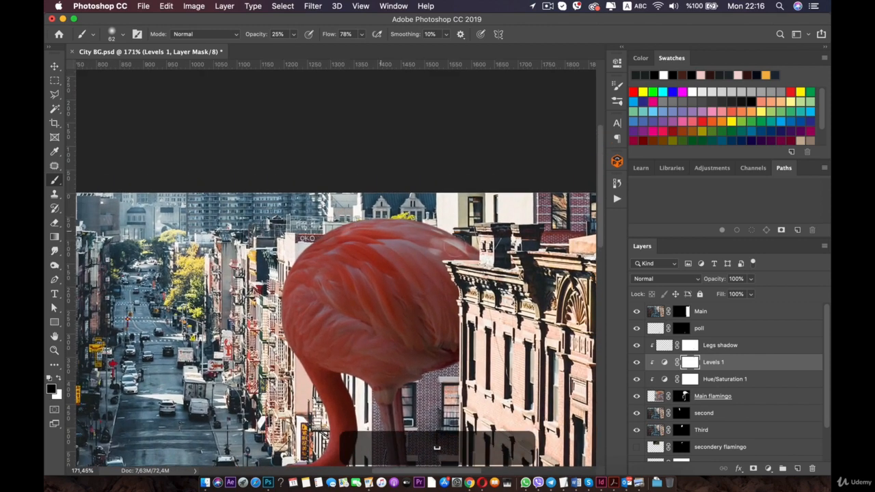
key(super+0)
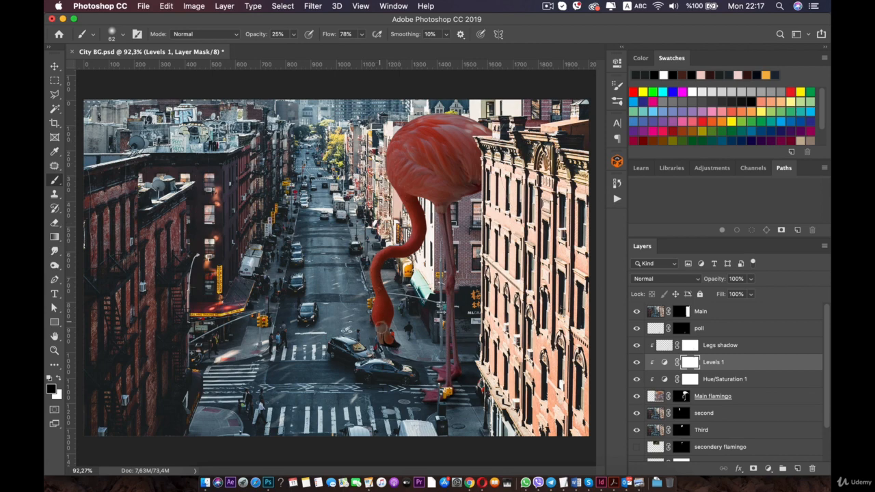
scroll(471, 163, up, 2)
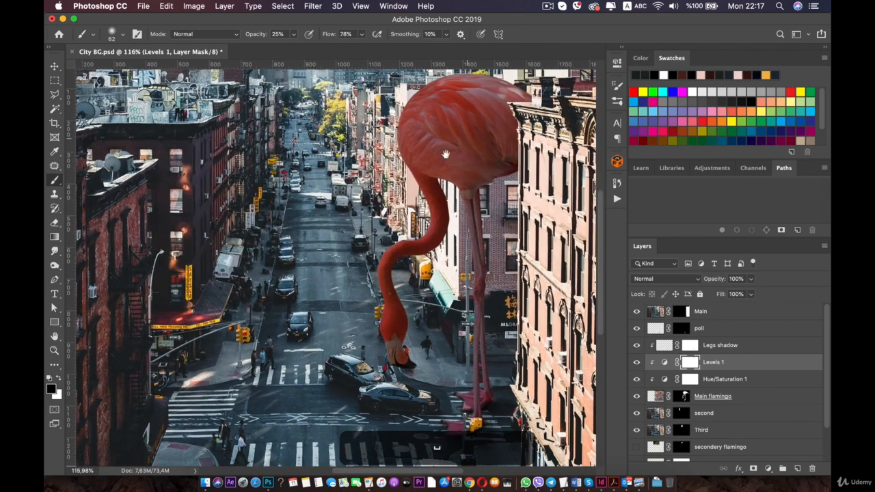
drag(445, 153, 381, 254)
scroll(381, 254, up, 3)
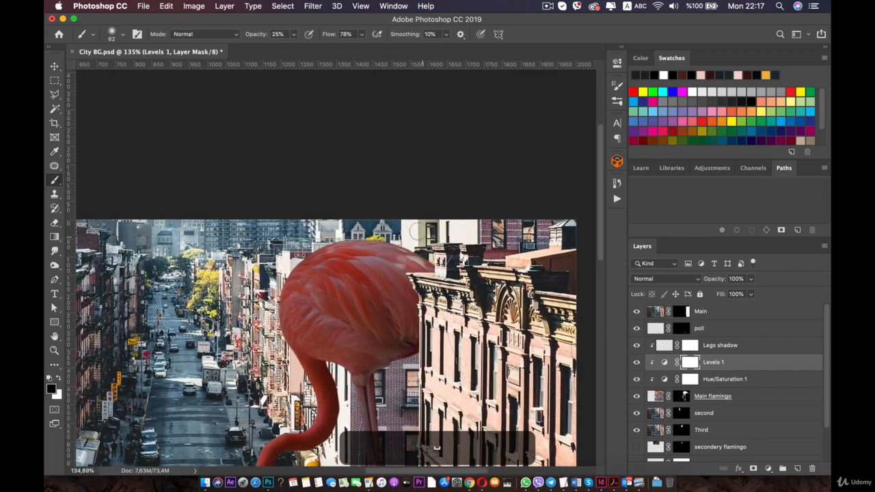
scroll(367, 193, up, 2)
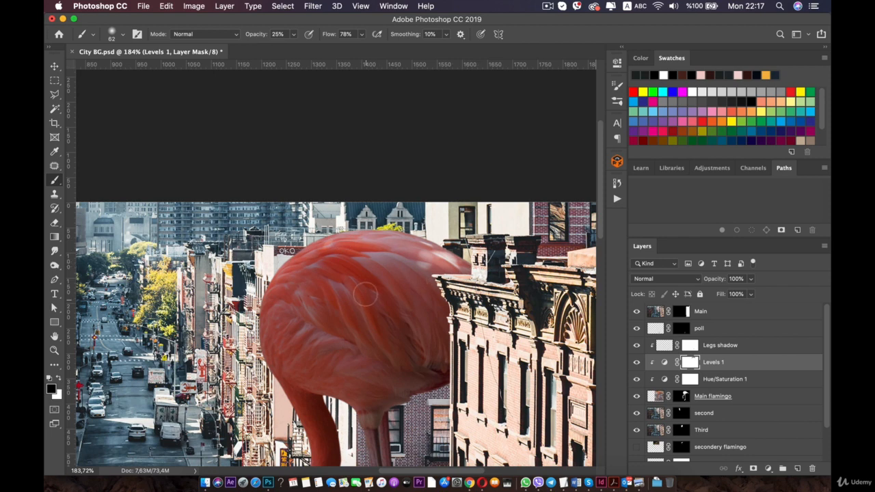
drag(366, 294, 377, 197)
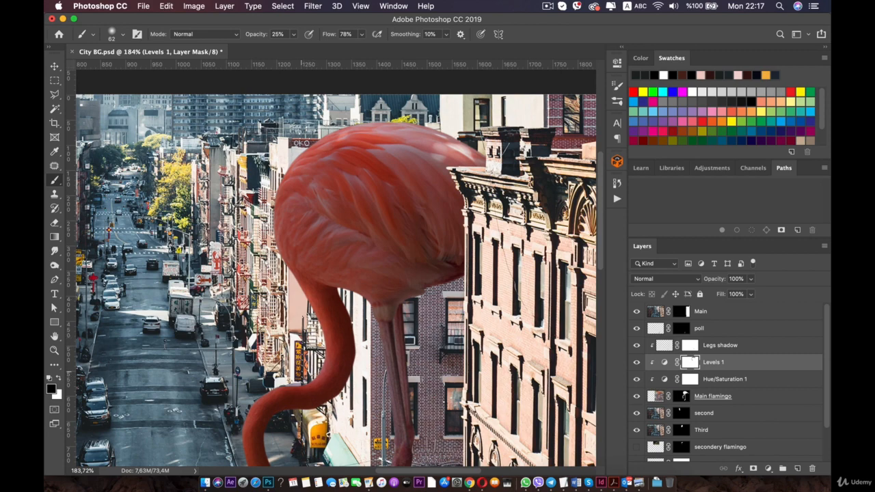
Paint black on the Levels mask along the flamingo's neck and head to bring back their light areas
drag(319, 372, 358, 311)
scroll(357, 311, up, 3)
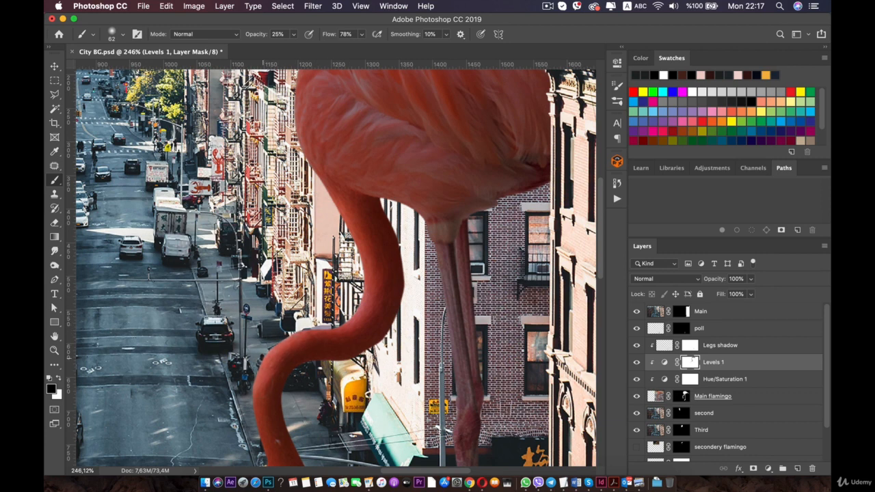
drag(263, 415, 299, 274)
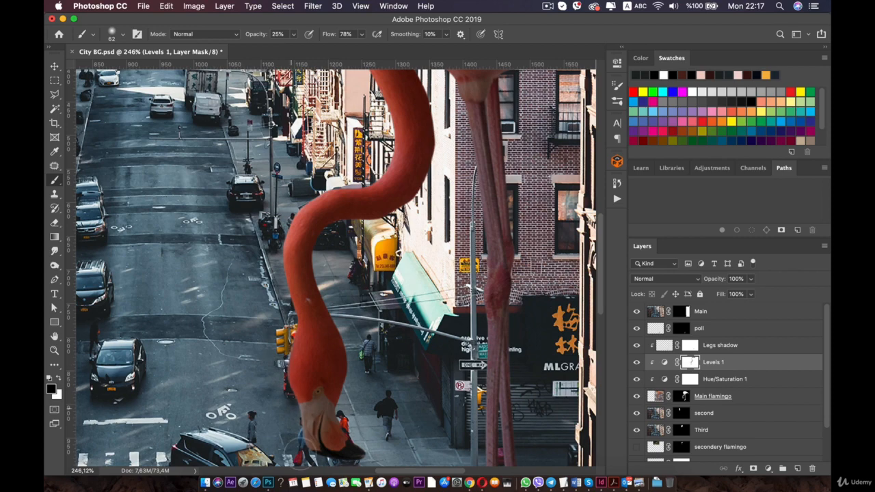
Enlarge the brush to 121 px and softly brighten the flamingo's back on the Levels mask
drag(508, 176, 460, 407)
drag(329, 120, 319, 180)
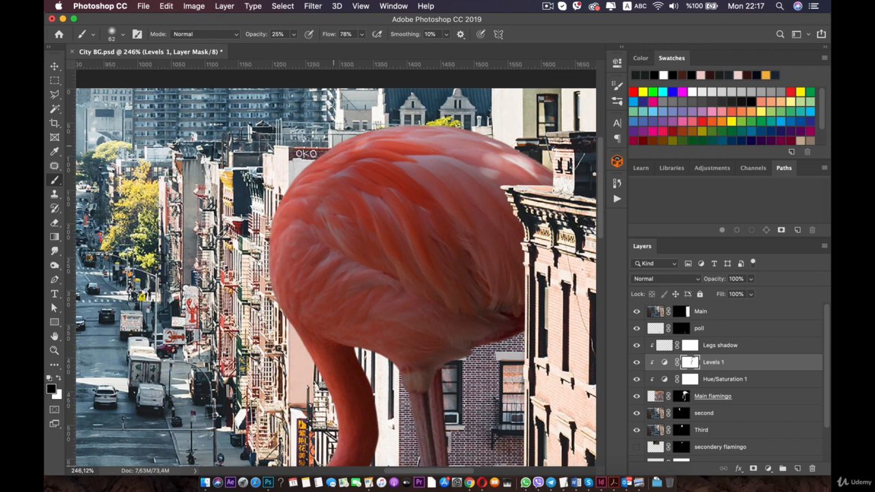
right_click(498, 211)
double_click(531, 199)
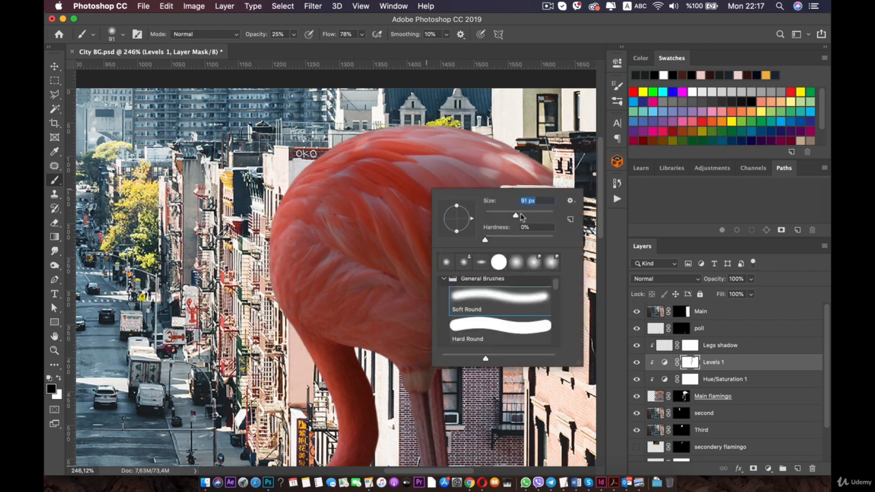
text(121)
key(Return)
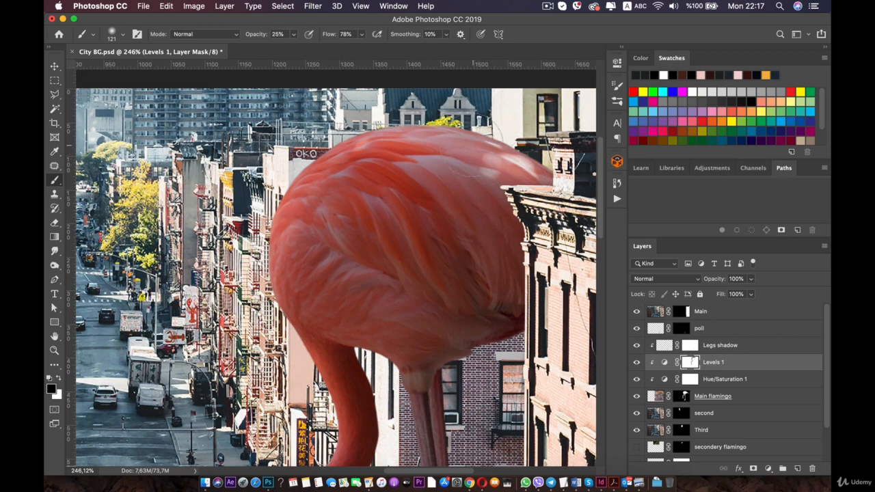
scroll(468, 146, down, 5)
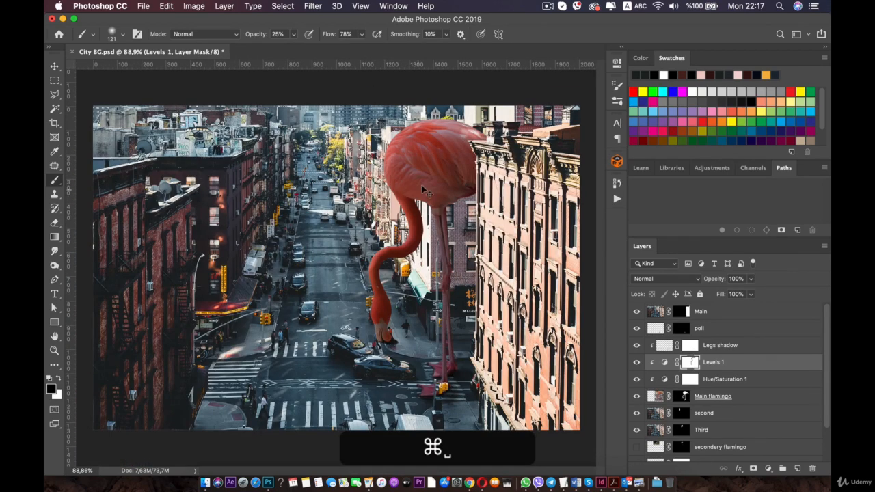
Reduce the brush to 28 px for masking detail on the flamingo's legs
key(super+z)
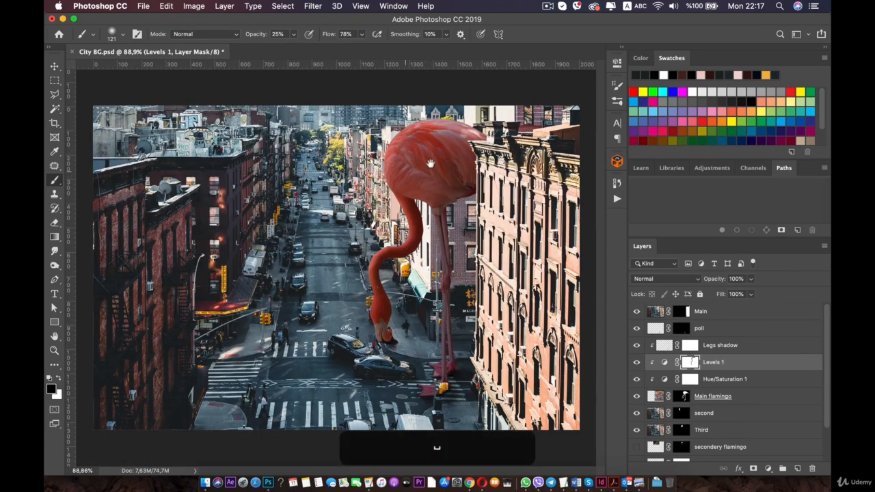
drag(399, 261, 287, 250)
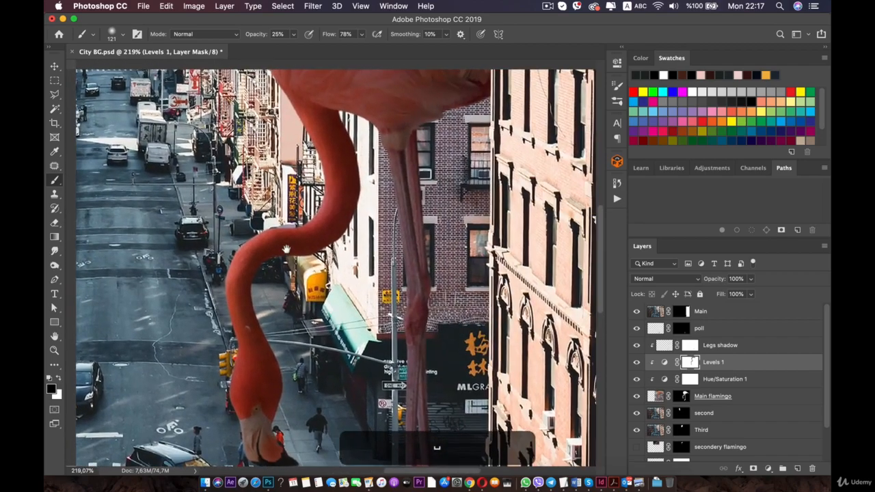
drag(369, 196, 415, 175)
scroll(415, 175, right, 5)
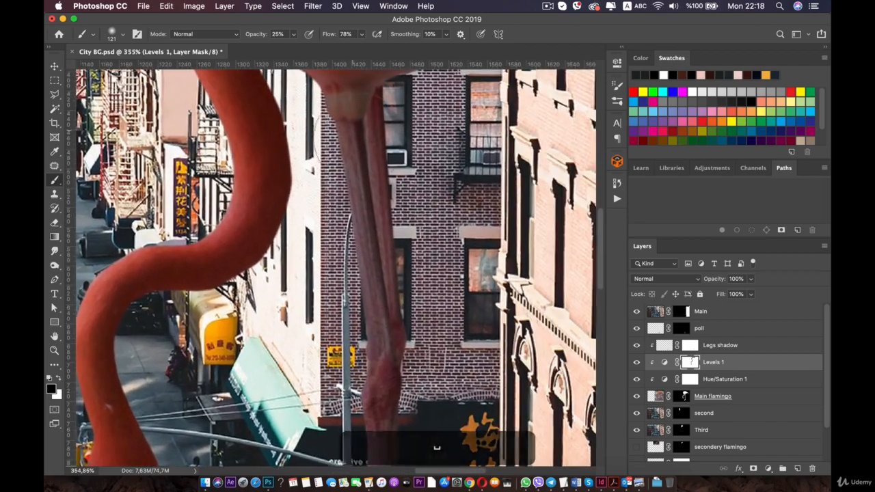
right_click(404, 164)
drag(480, 192, 470, 190)
click(335, 127)
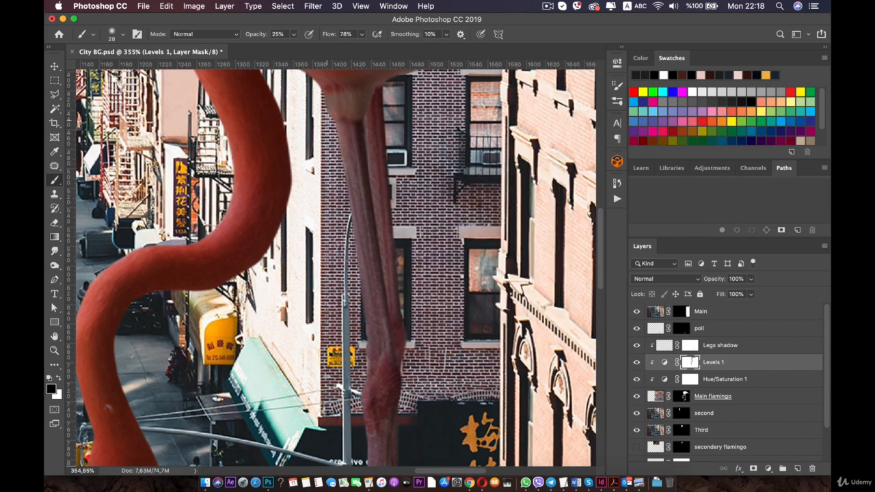
Paint black on the Levels mask down the left edge of the flamingo's legs, from the thighs to the feet
drag(307, 133, 300, 168)
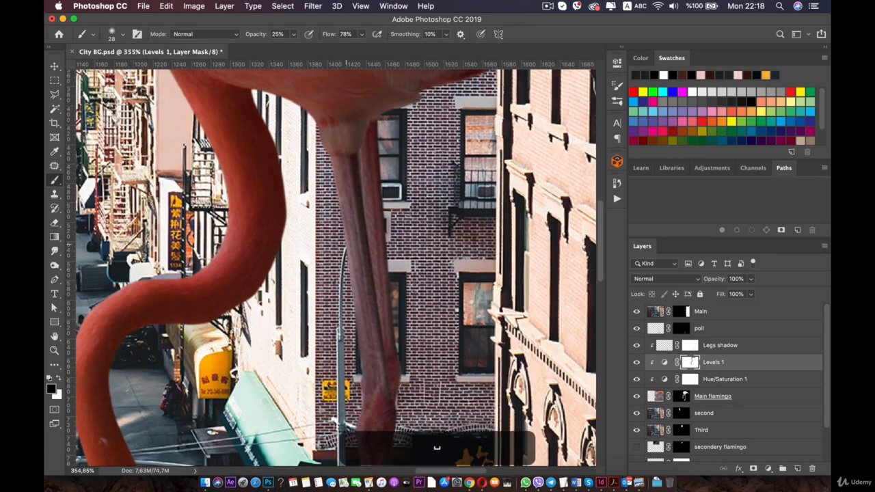
drag(341, 276, 333, 119)
key(super+r)
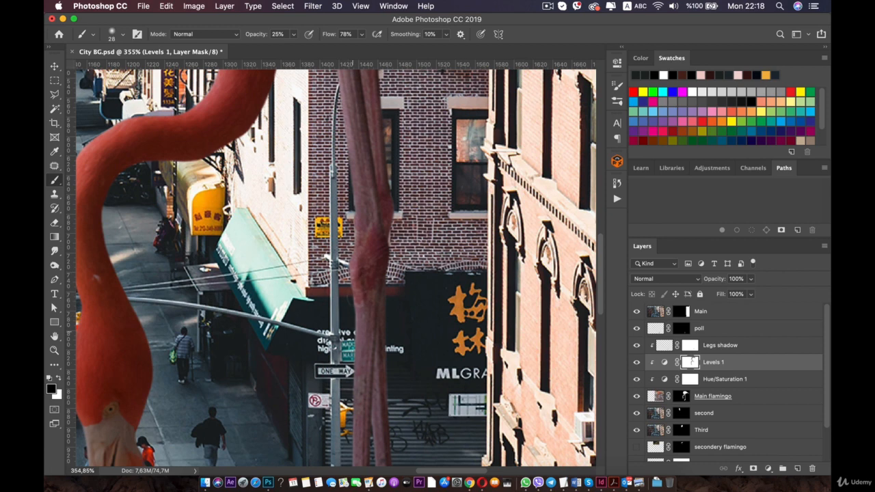
drag(349, 390, 359, 227)
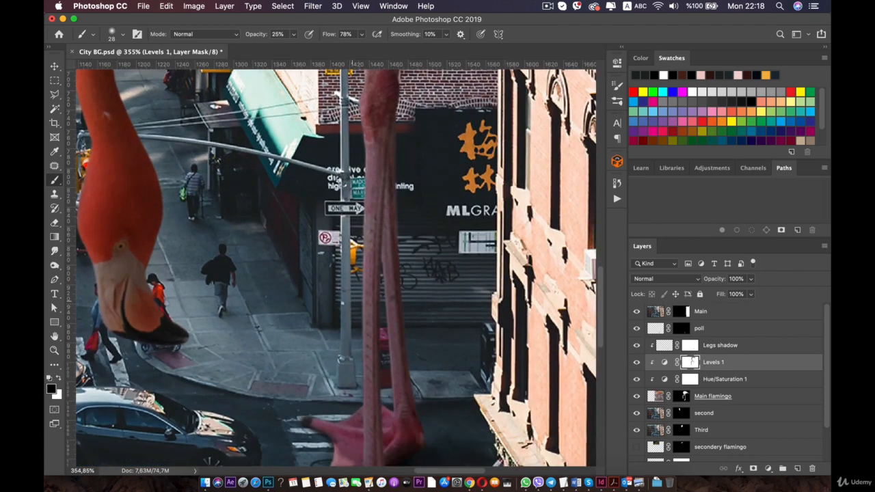
drag(355, 417, 382, 292)
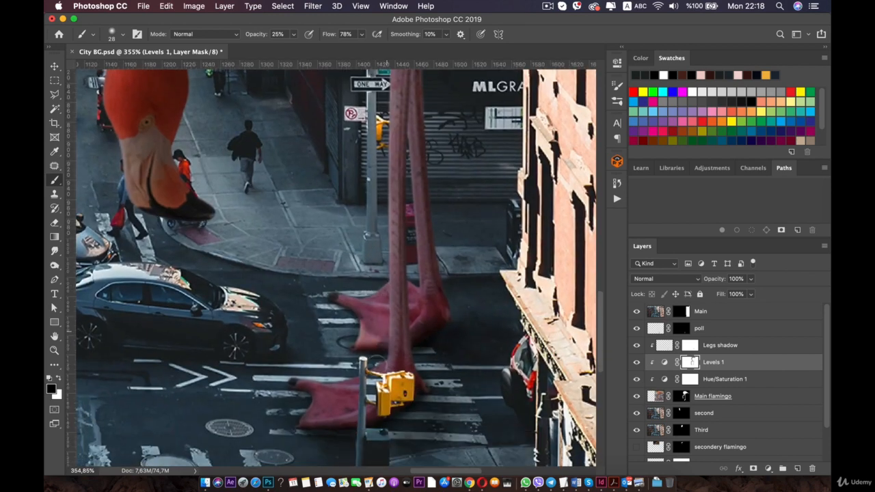
key(super+z)
Touch up the Levels mask along the flamingo's knee and lower legs to strengthen their lit edge
drag(410, 201, 404, 267)
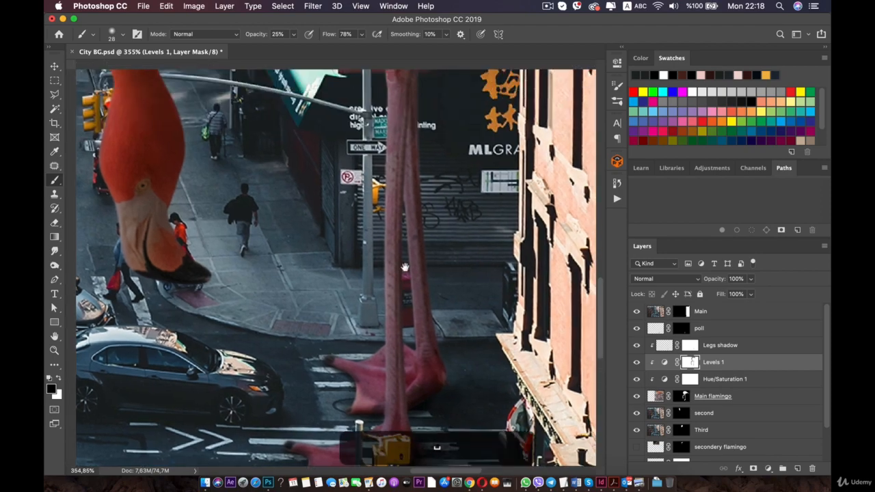
drag(349, 272, 412, 263)
drag(412, 214, 395, 396)
drag(373, 65, 362, 395)
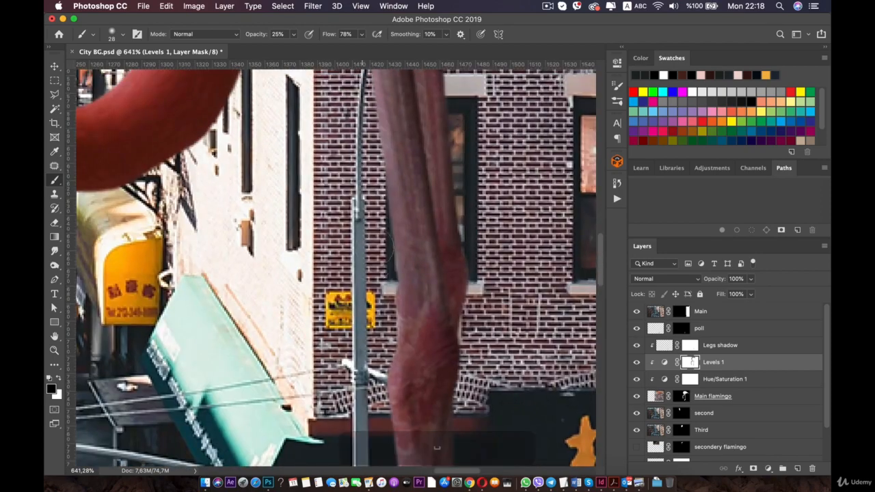
drag(330, 265, 229, 276)
drag(361, 152, 355, 252)
drag(346, 209, 331, 86)
drag(352, 335, 324, 88)
drag(327, 304, 329, 326)
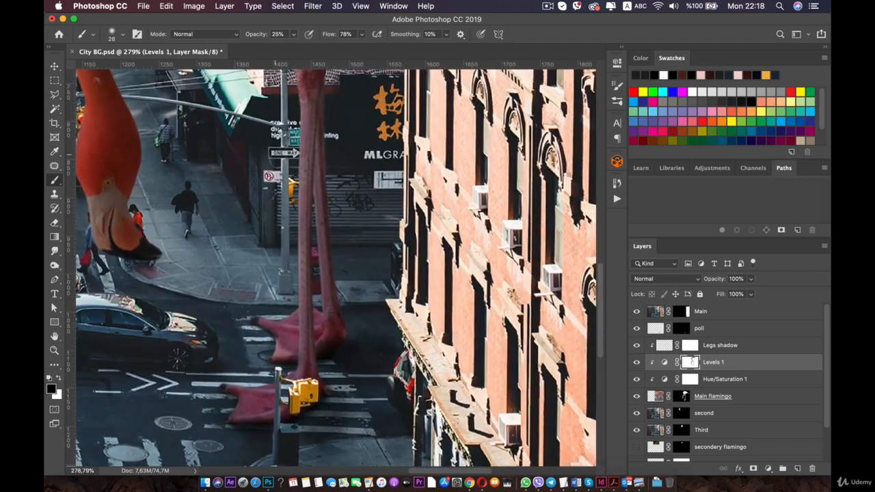
Toggle the Levels adjustment's visibility to compare the flamingo's lighting with and without it, close up and in the whole scene
key(super+plus)
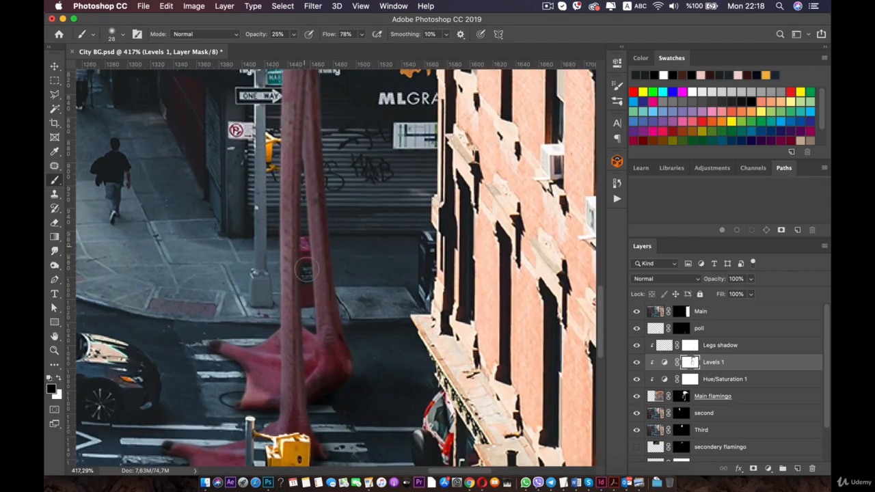
scroll(305, 129, down, 6)
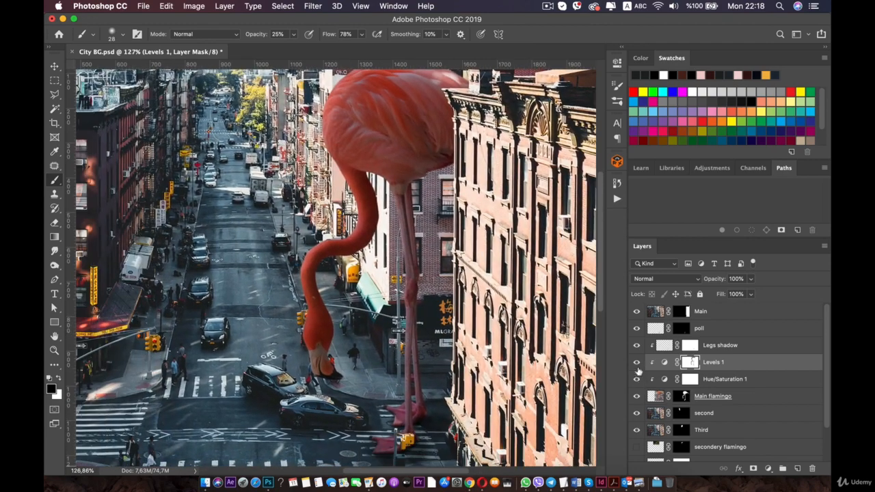
click(636, 362)
click(637, 362)
click(635, 364)
scroll(636, 363, down, 2)
click(636, 363)
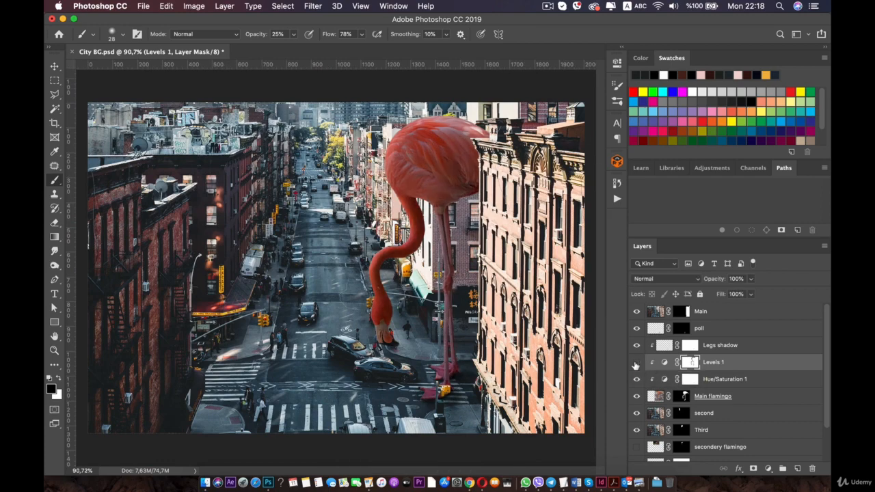
click(635, 364)
click(635, 364)
Paint white on the Levels mask across the flamingo's upper back with an 86 px soft brush
scroll(380, 372, up, 4)
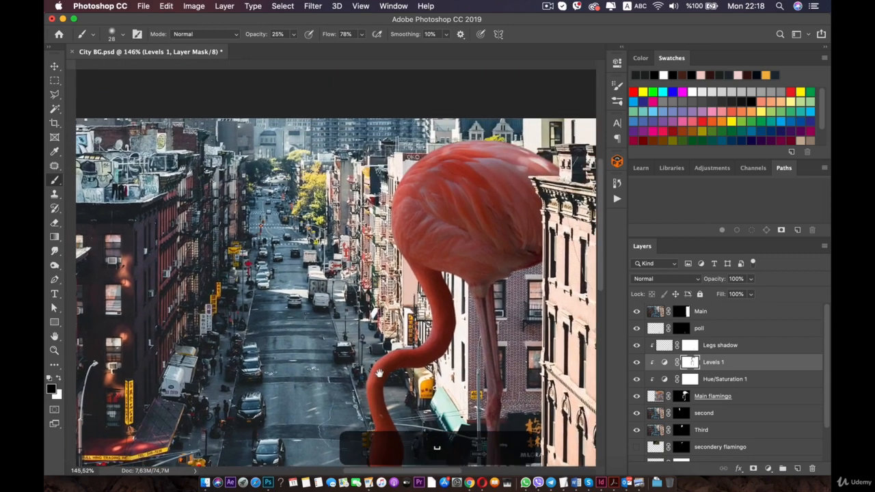
drag(380, 373, 323, 297)
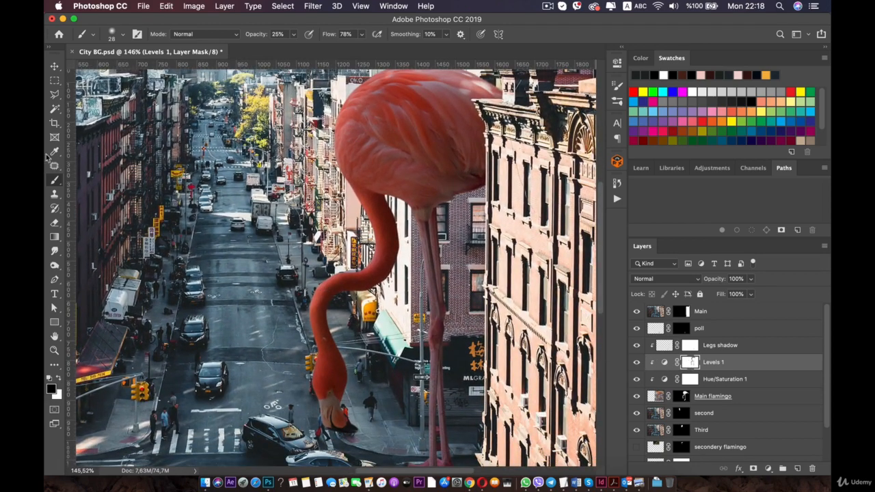
right_click(276, 197)
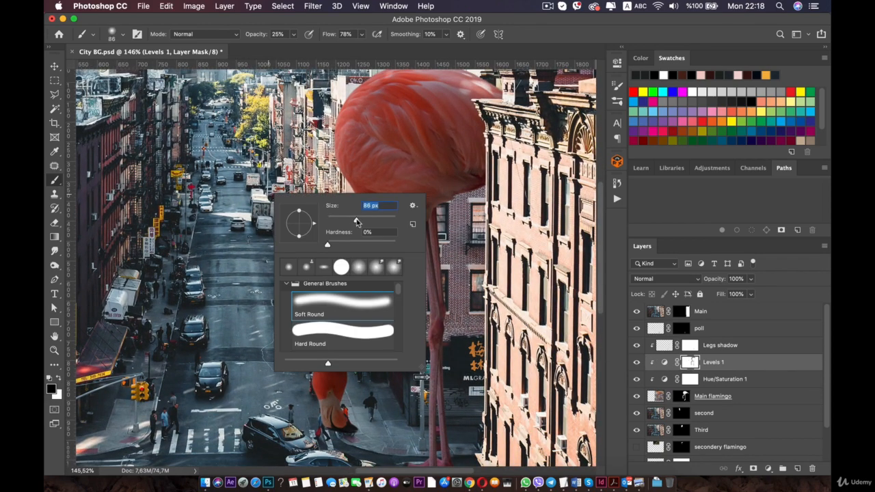
click(157, 237)
drag(378, 97, 341, 146)
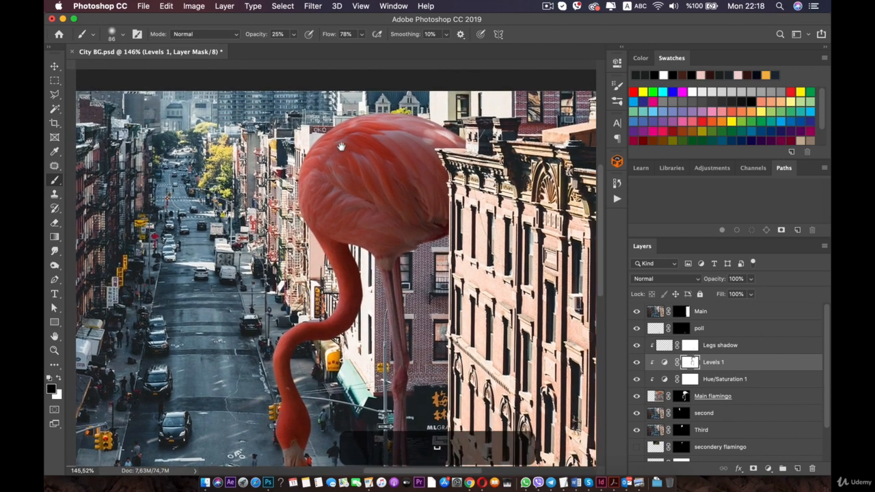
key(ctrl+r)
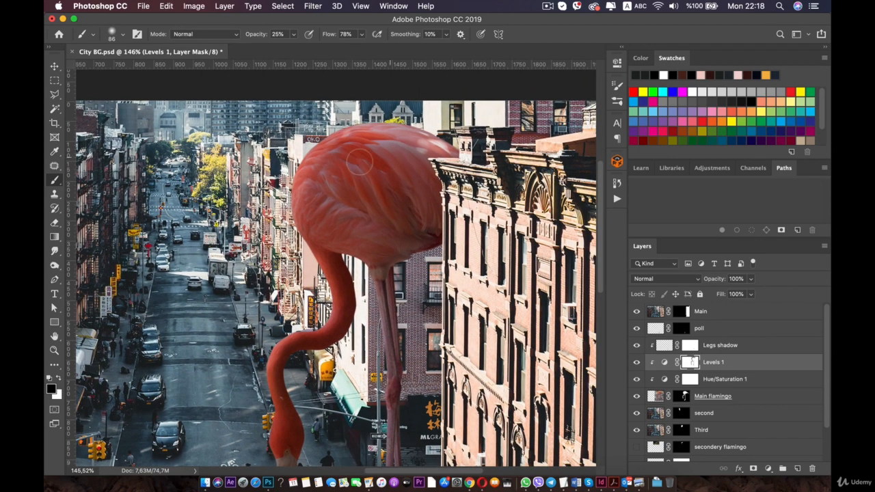
key(x)
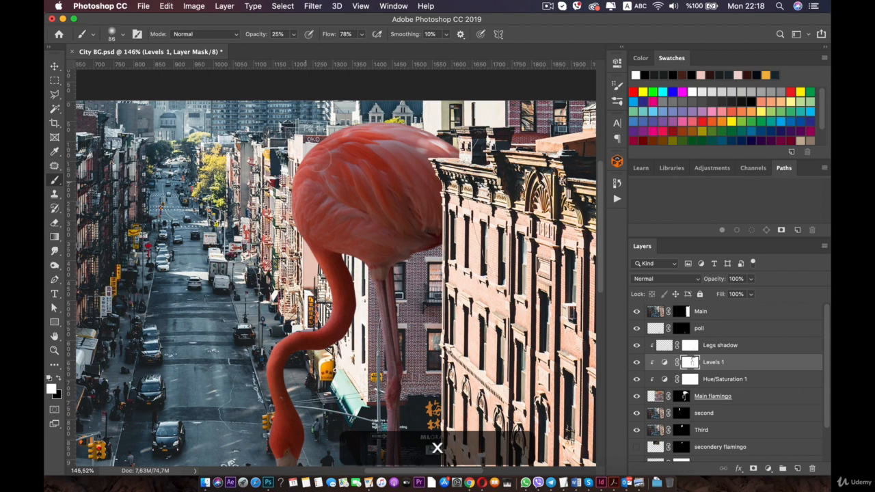
mouse_move(320, 163)
mouse_down()
mouse_move(410, 136)
mouse_move(417, 155)
mouse_up()
key(space)
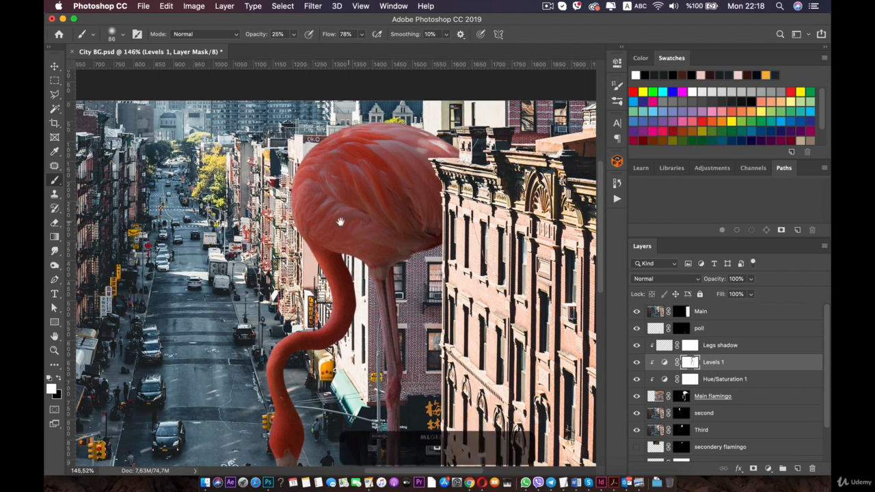
drag(340, 222, 358, 125)
Paint black on the Levels mask along the flamingo's neck down to the head, using a 121 px soft brush at 14% opacity
key(x)
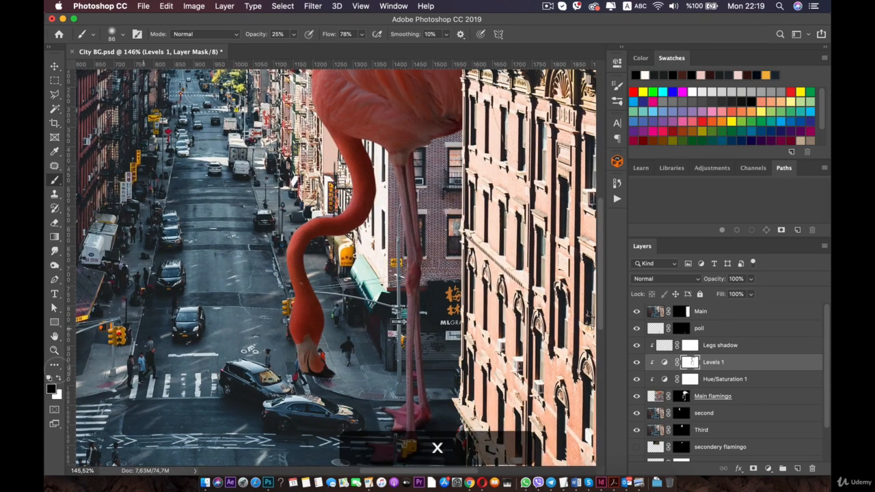
right_click(374, 205)
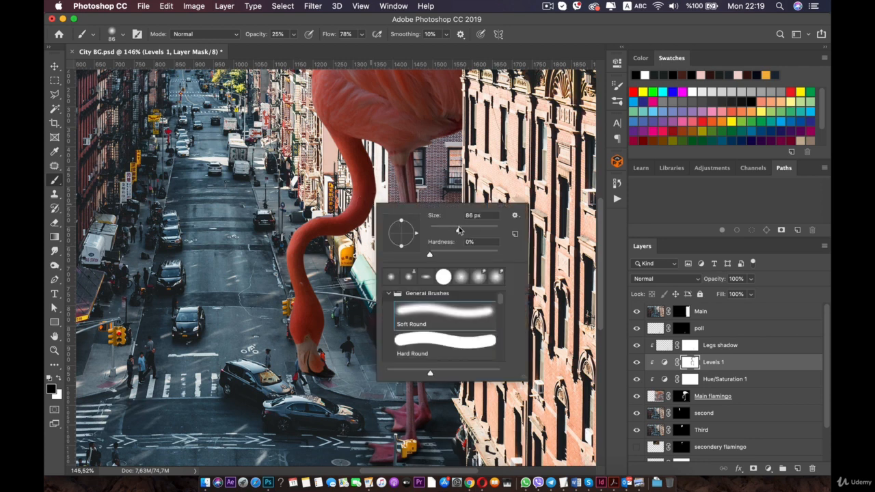
drag(459, 230, 468, 230)
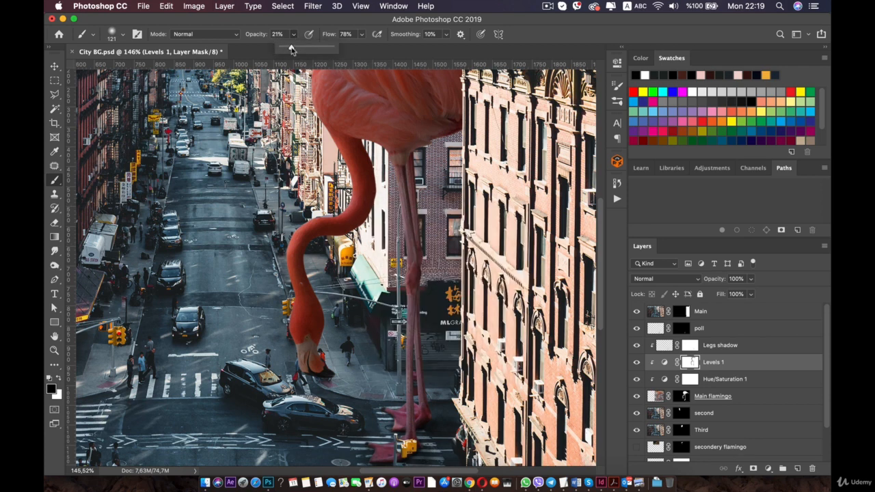
mouse_move(349, 152)
mouse_down()
mouse_move(353, 191)
mouse_move(354, 158)
mouse_move(330, 225)
mouse_move(340, 219)
mouse_move(354, 191)
mouse_move(296, 256)
mouse_move(310, 225)
mouse_move(299, 270)
mouse_move(310, 343)
mouse_move(307, 310)
mouse_move(323, 367)
mouse_up()
scroll(321, 369, up, 5)
scroll(321, 369, right, 2)
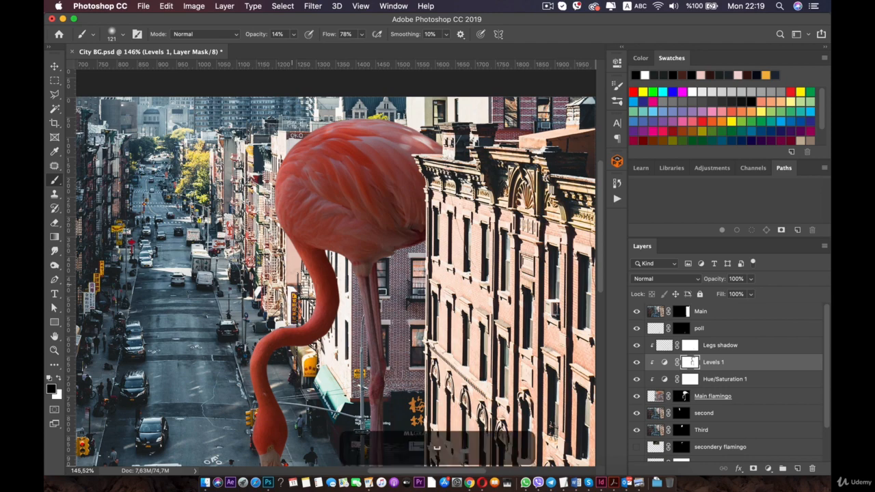
scroll(333, 288, down, 5)
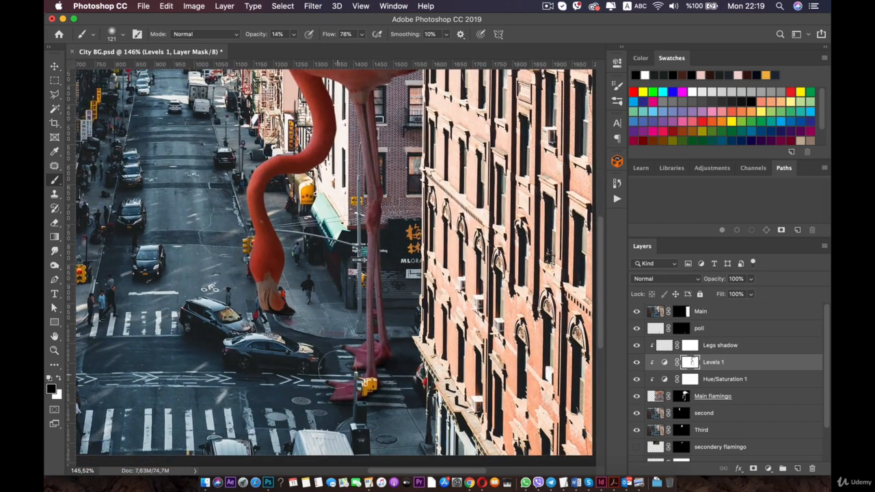
scroll(331, 356, down, 5)
key(space)
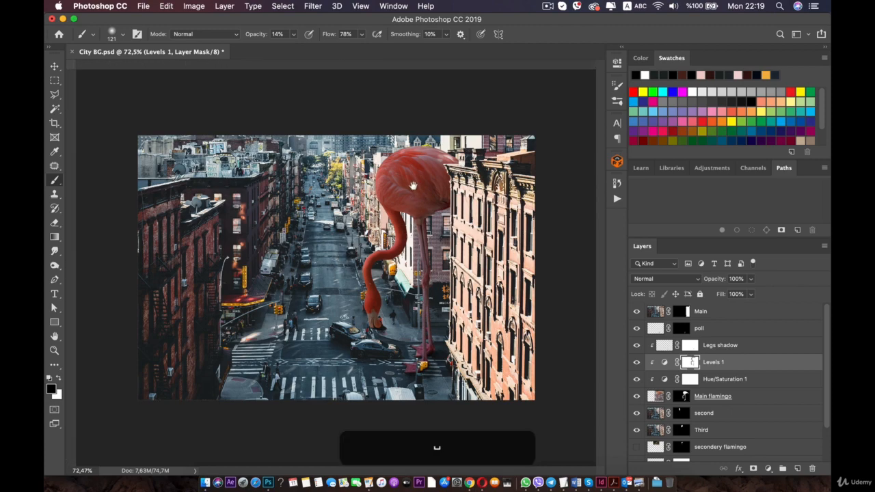
scroll(415, 210, up, 3)
drag(405, 151, 387, 163)
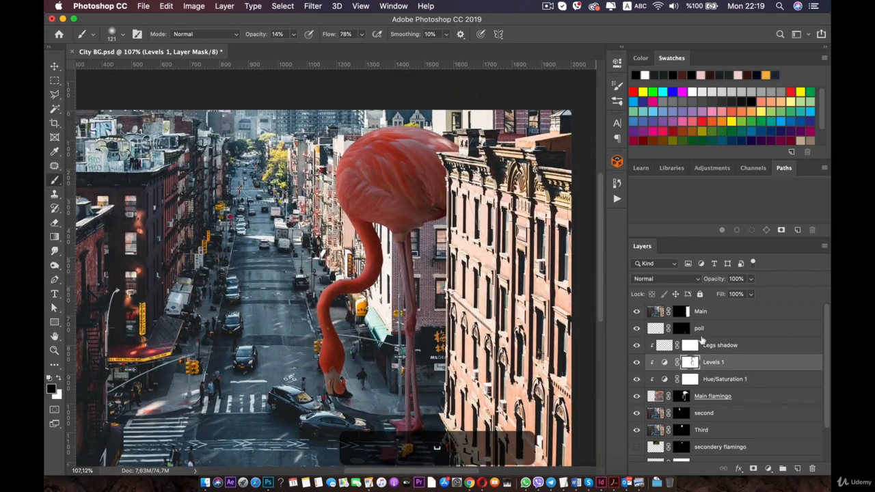
key(super+z)
Add two clipped layers directly above the main flamingo layer and name them Shadow and Light
click(747, 398)
click(797, 469)
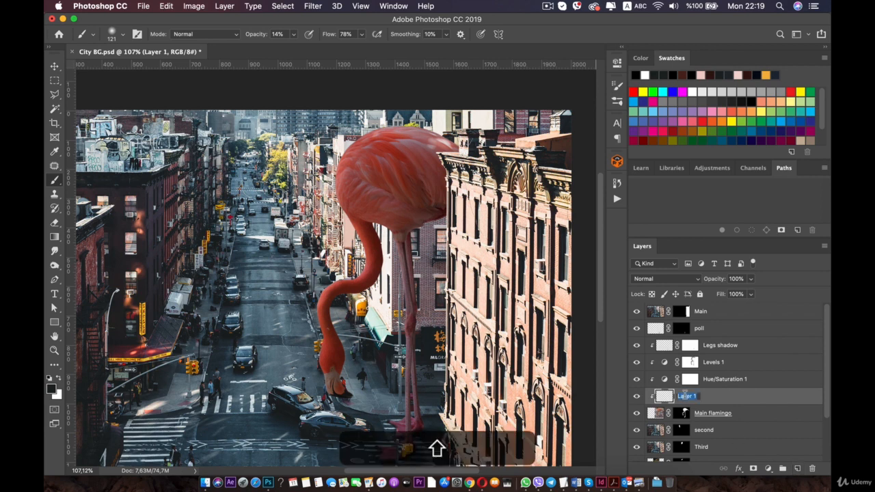
text(SHadow)
key(BackSpace)
key(BackSpace)
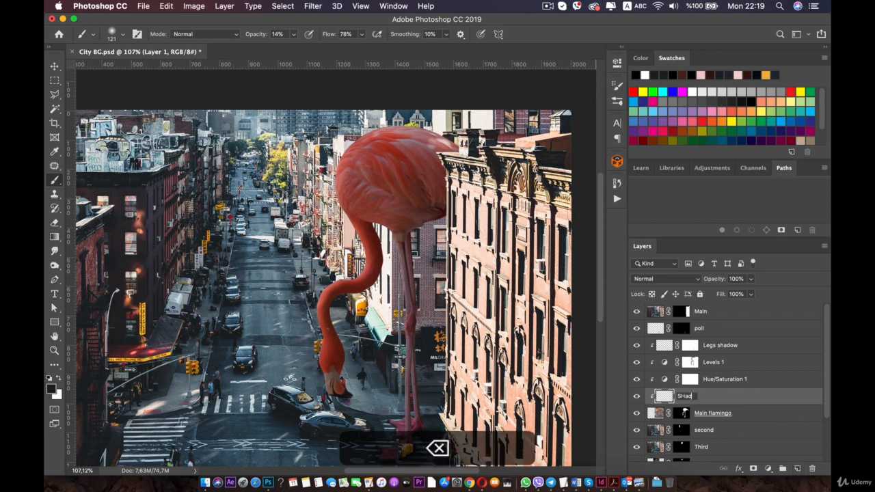
text(hadow)
key(Return)
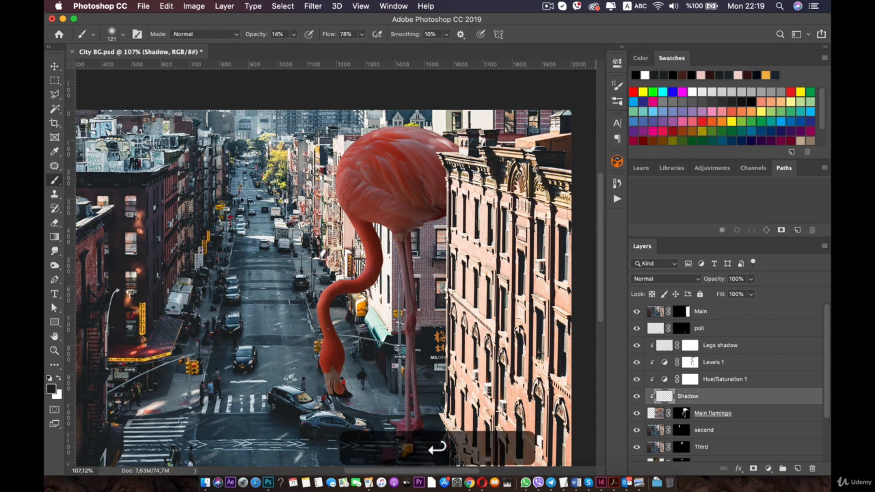
click(797, 469)
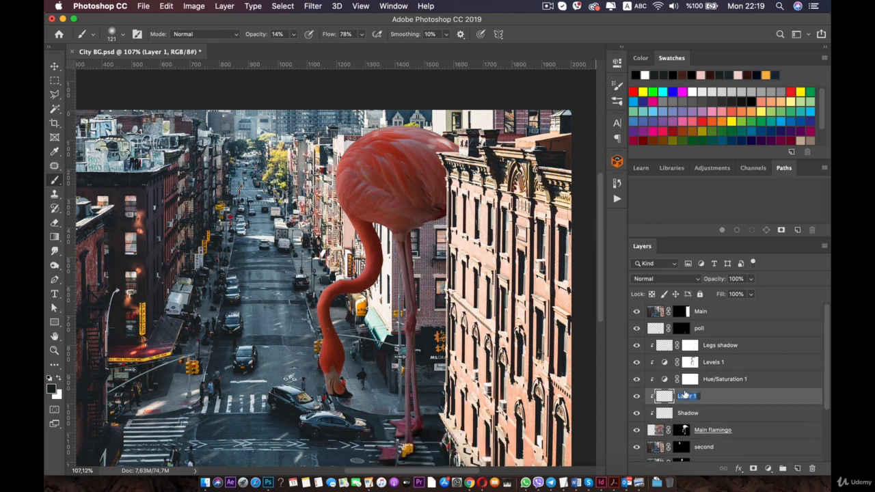
text(Light)
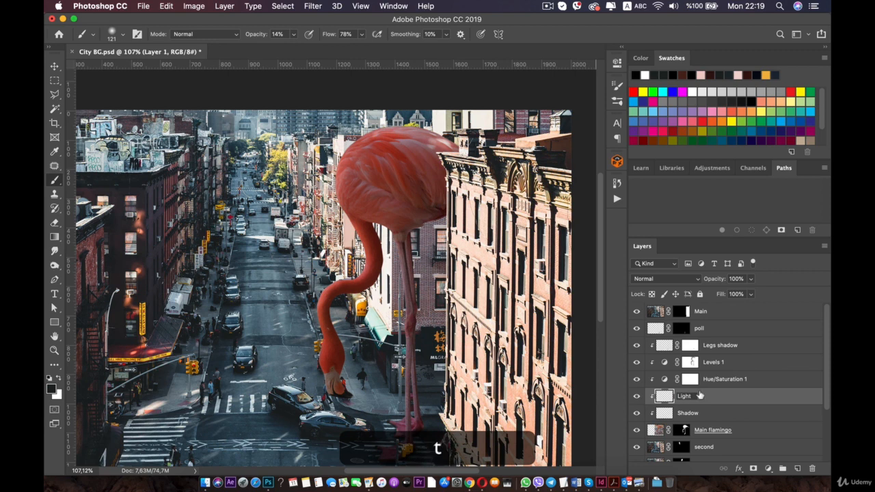
Move the Shadow and Light layers together above the Legs shadow layer, keeping them clipped to the flamingo
click(714, 418)
shift+click(711, 397)
drag(711, 398, 721, 340)
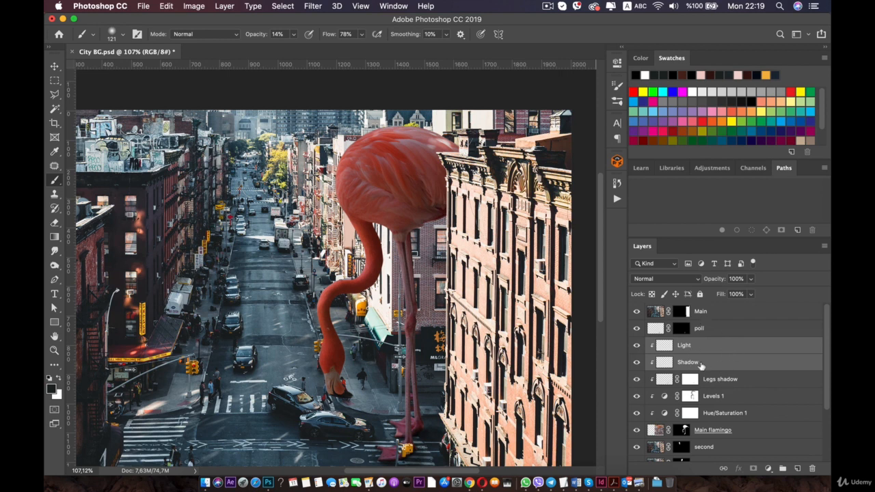
click(251, 263)
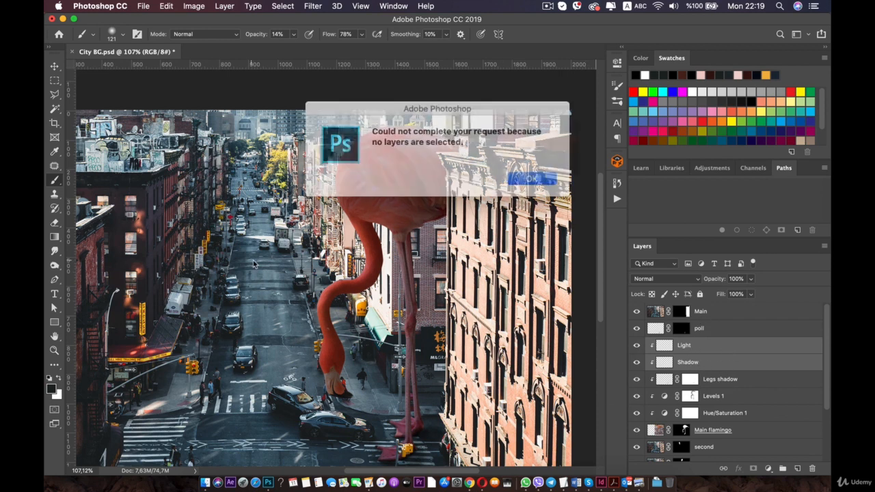
click(538, 175)
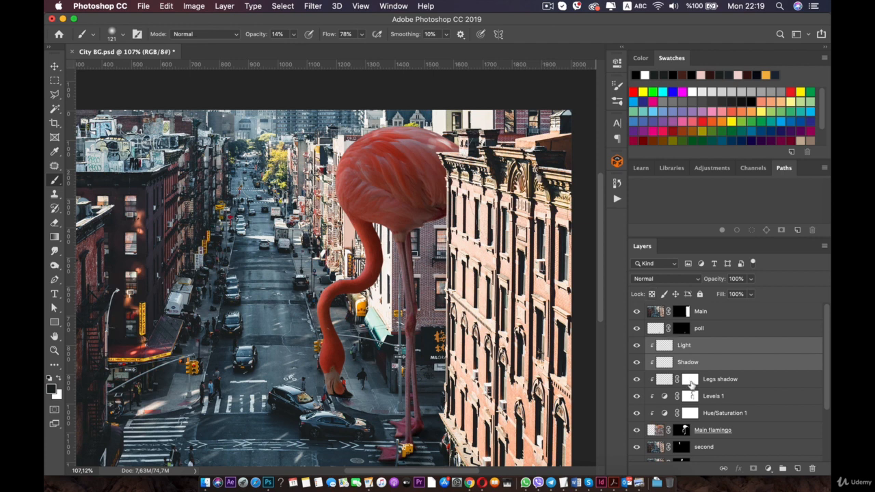
Make white the foreground colour and set the Shadow layer's blend mode to Overlay
click(690, 384)
click(699, 362)
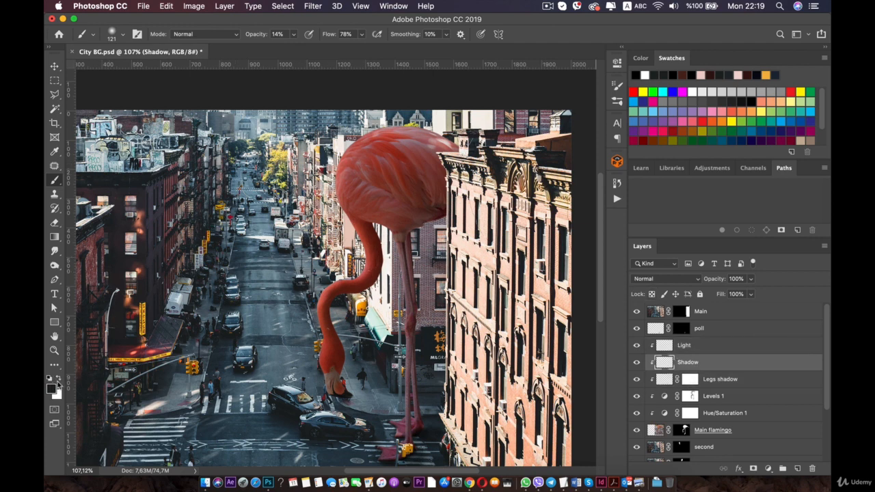
key(x)
key(x)
key(x)
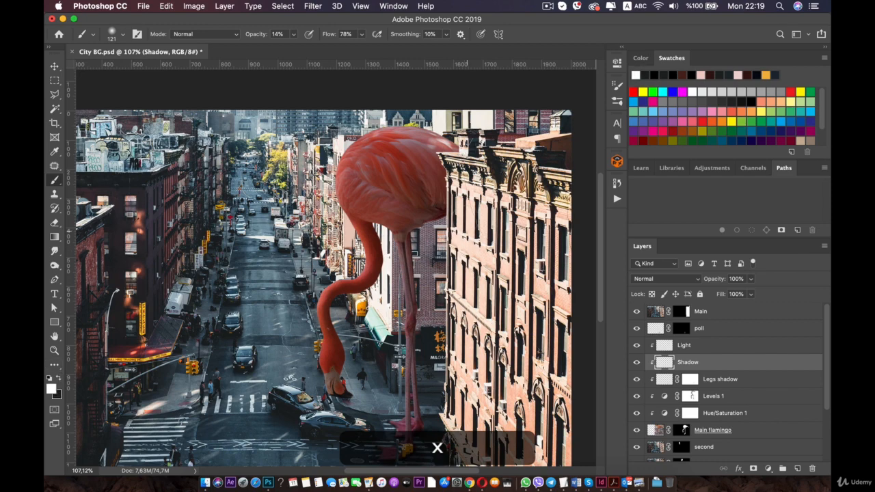
scroll(427, 144, up, 1)
drag(429, 141, 416, 185)
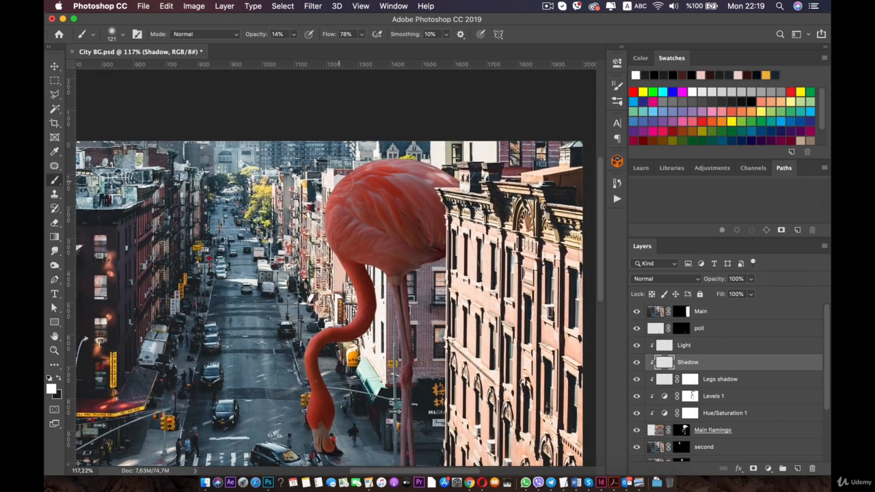
scroll(373, 218, up, 2)
drag(355, 172, 345, 258)
scroll(358, 228, up, 1)
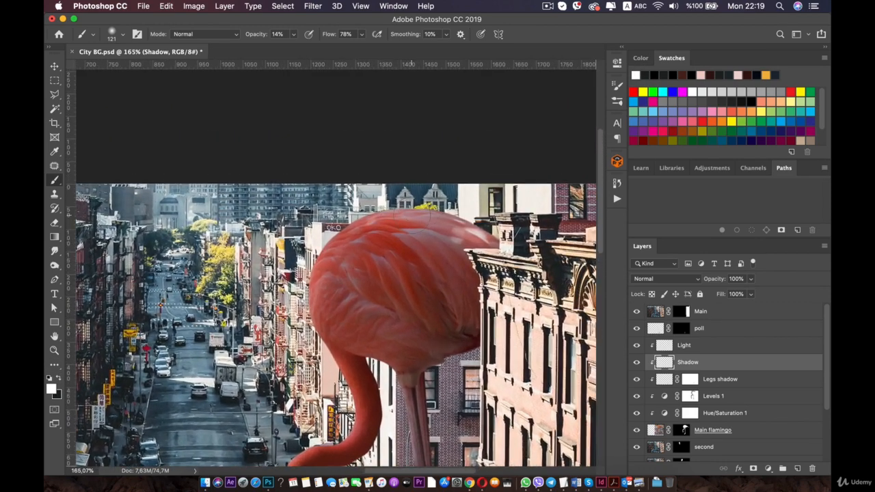
drag(396, 315, 370, 339)
click(697, 279)
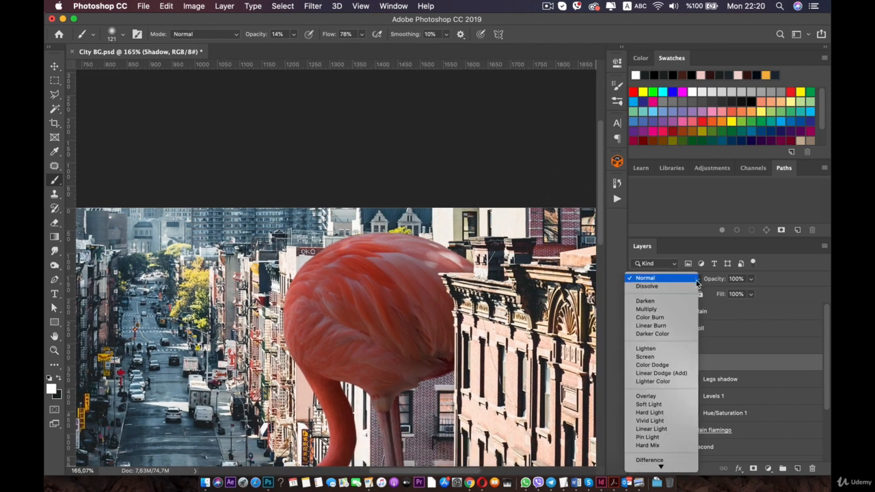
click(663, 395)
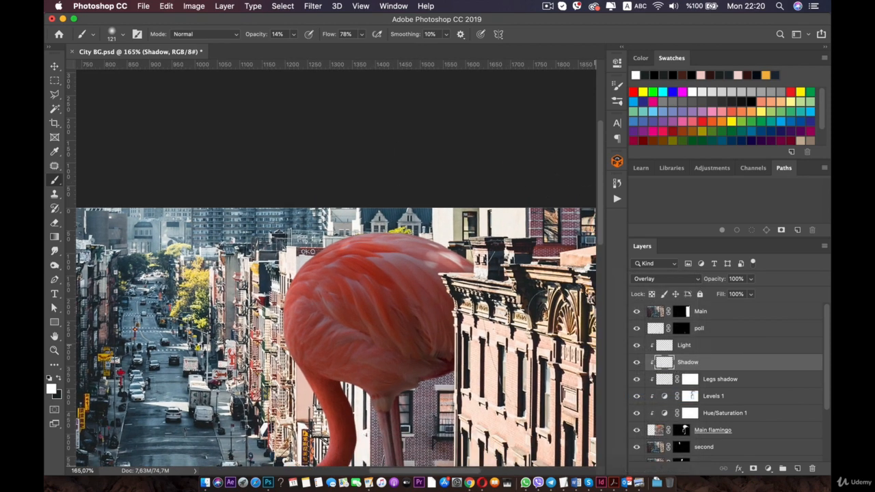
click(293, 34)
click(384, 208)
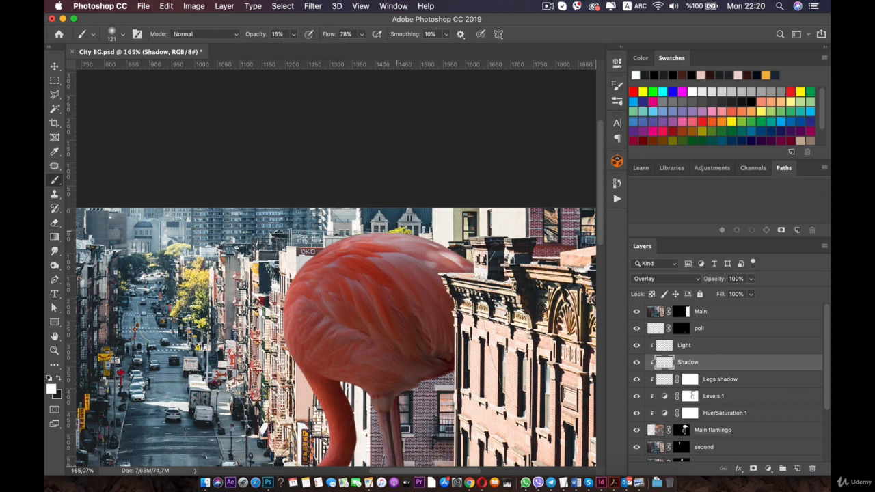
key(super+z)
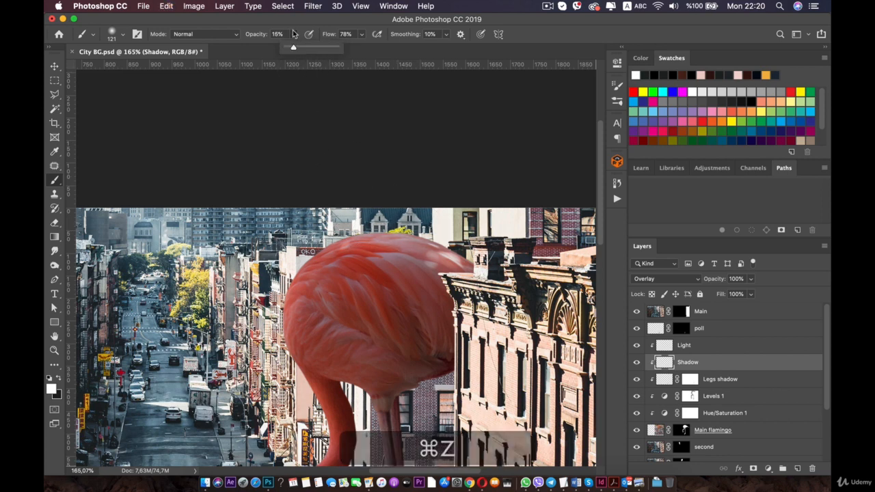
Lower the brush opacity to 4% and undo the trial white stroke on the flamingo's back
click(293, 34)
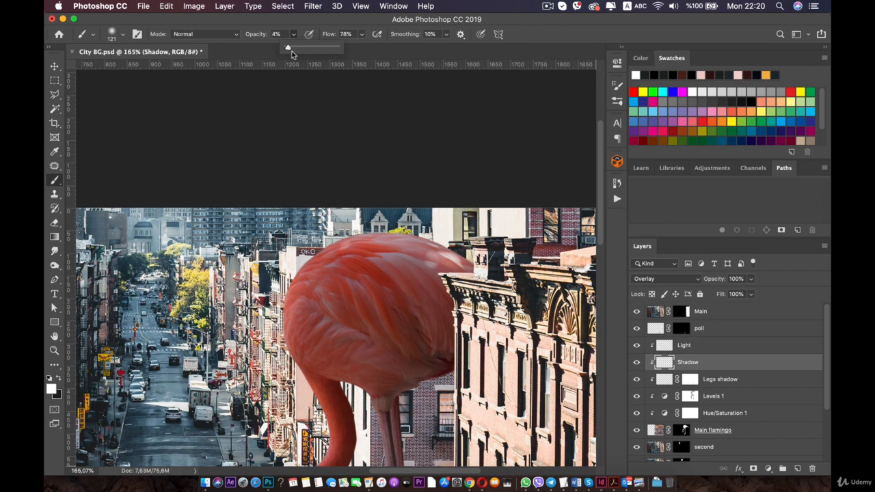
click(377, 212)
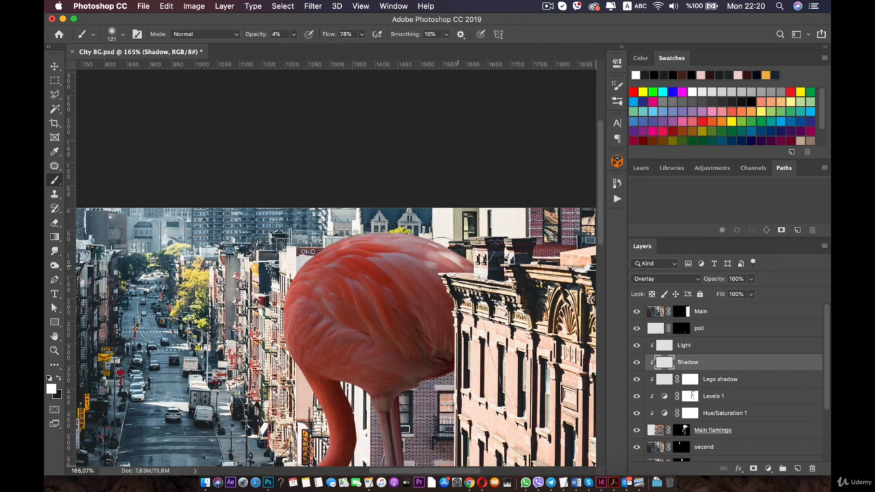
key(super+z)
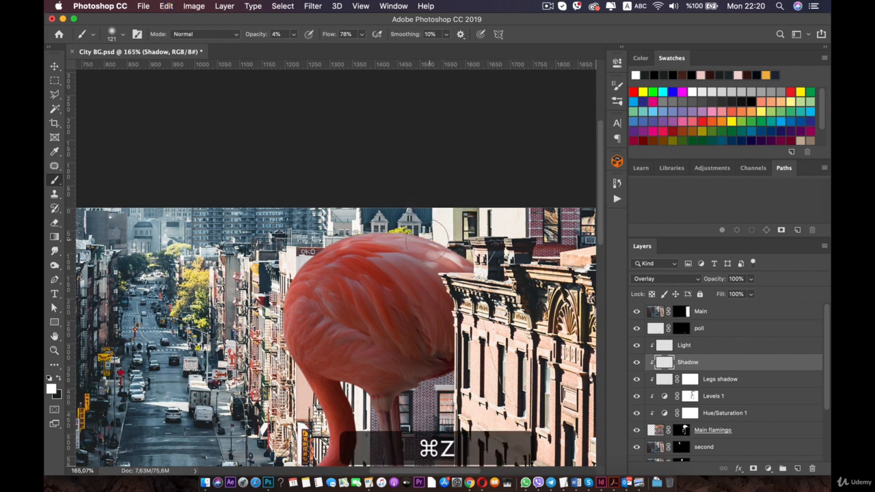
Paint soft white highlights along the flamingo's back and body edge, using a 52 px brush at 4% opacity
scroll(471, 236, up, 4)
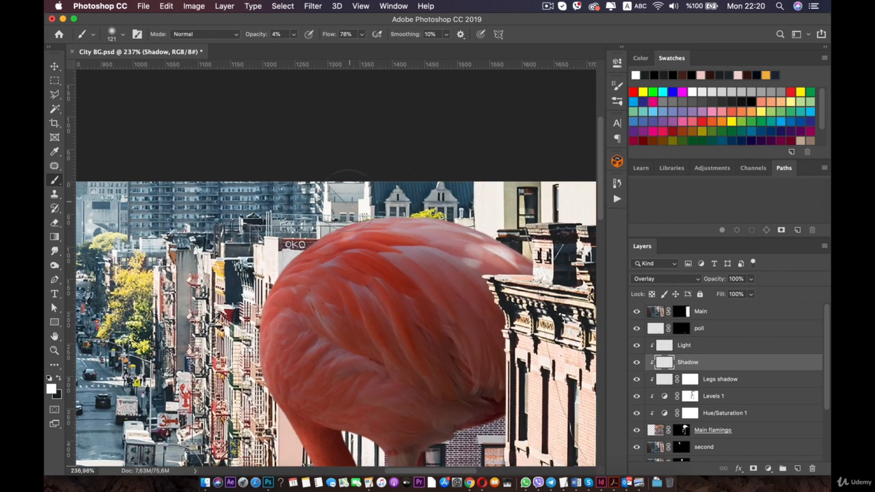
right_click(382, 205)
drag(460, 233, 437, 233)
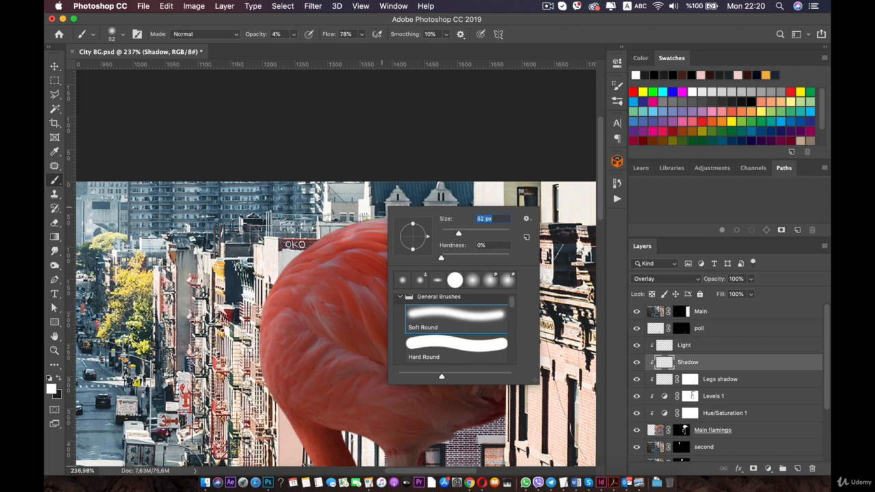
key(Return)
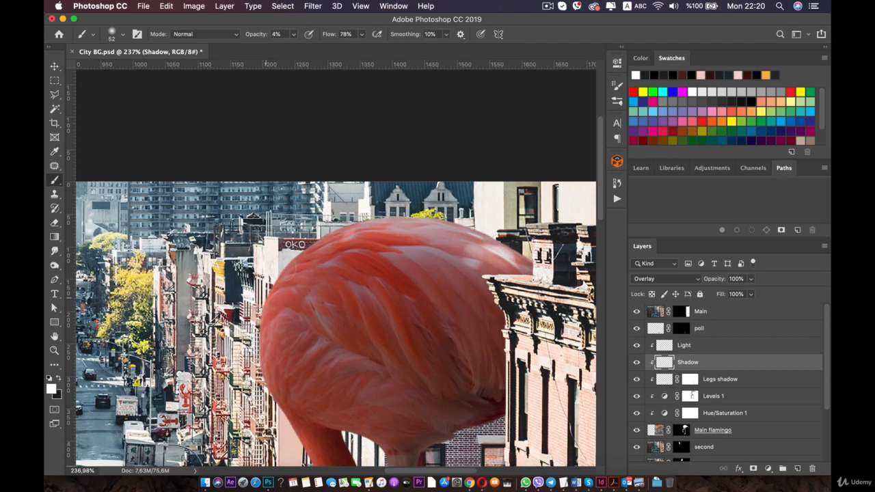
scroll(343, 269, down, 4)
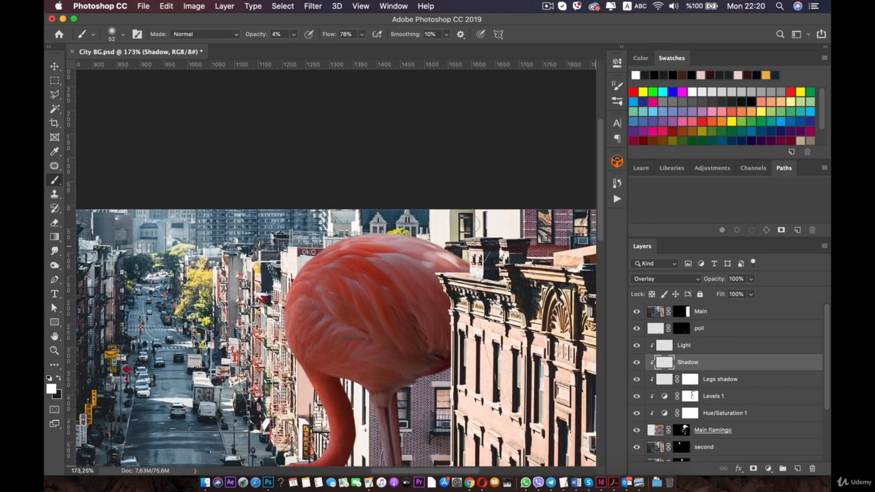
scroll(300, 280, up, 3)
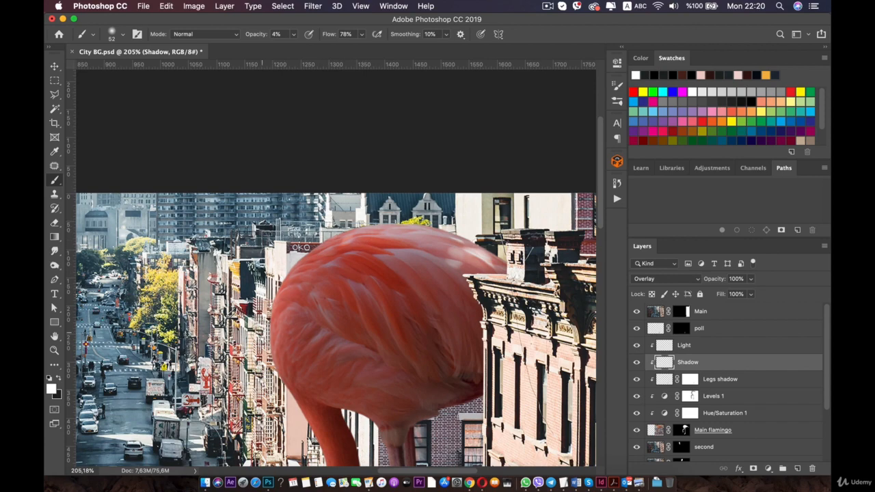
scroll(278, 340, up, 3)
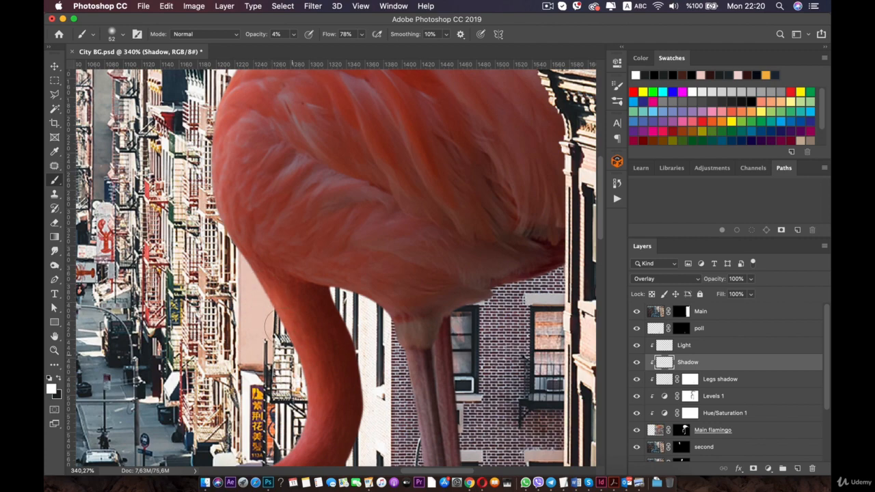
Raise the brush opacity to 8% and paint white highlights along the upper curves of the flamingo's neck
scroll(342, 302, down, 5)
scroll(342, 303, left, 2)
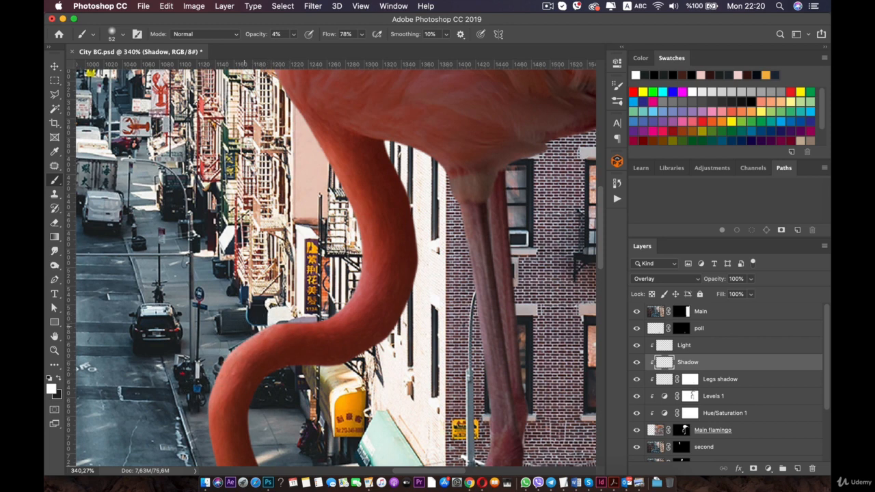
click(293, 34)
drag(295, 48, 293, 49)
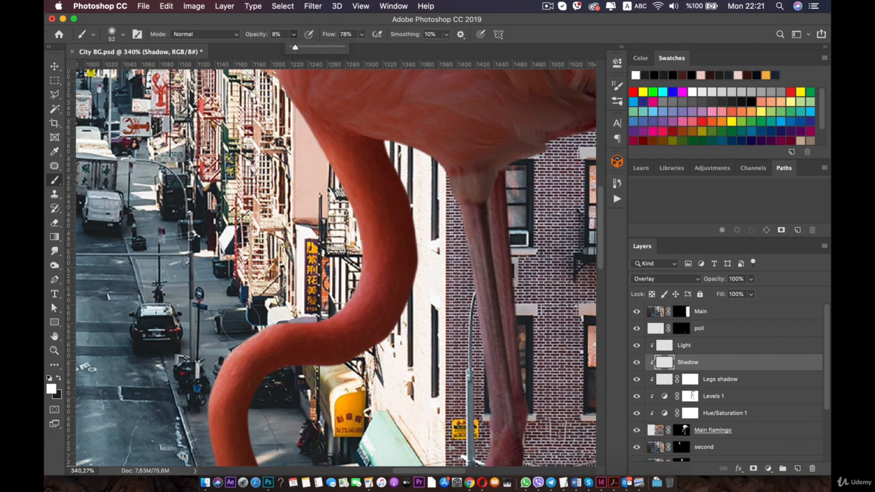
click(241, 324)
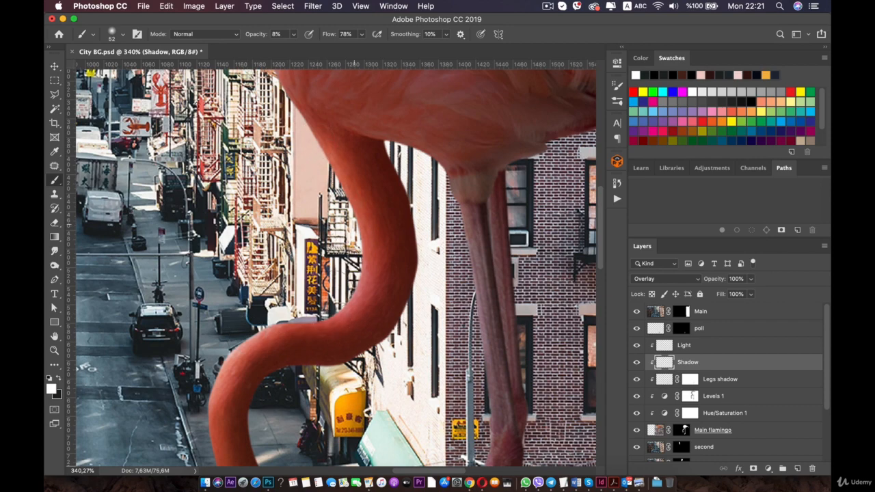
Continue the white highlights down the flamingo's lower neck to its head at 8% opacity
scroll(297, 292, down, 5)
scroll(297, 291, left, 2)
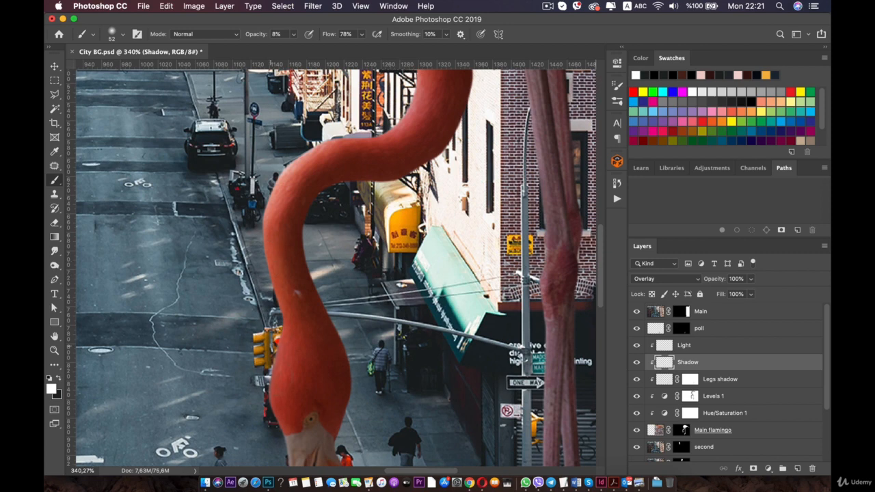
scroll(349, 387, down, 5)
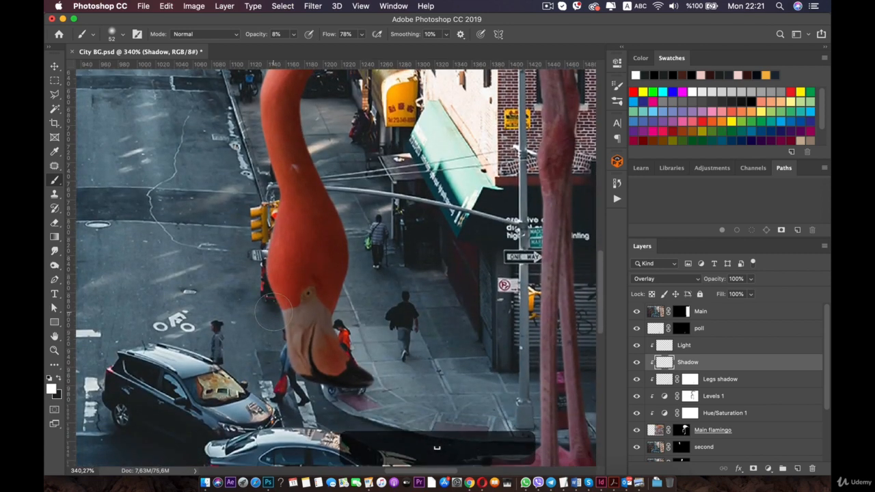
scroll(350, 387, down, 10)
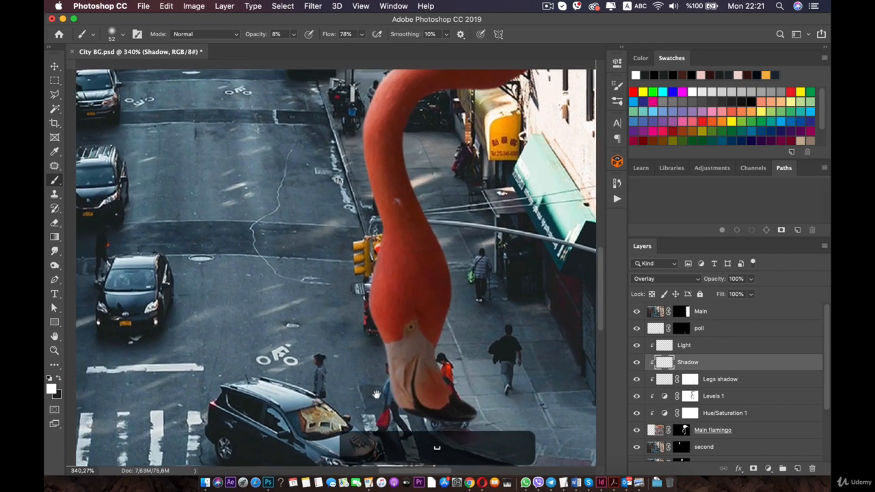
Examine the flamingo's highlights against the lighting of the whole street scene
scroll(350, 386, down, 3)
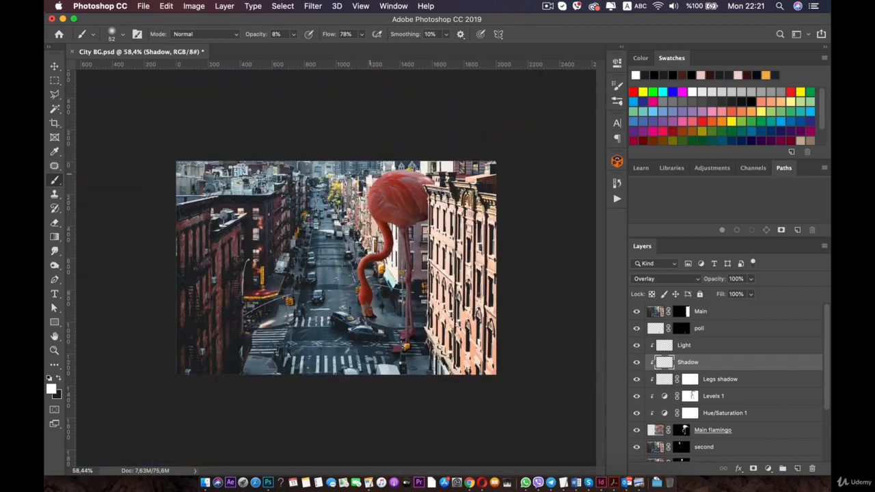
key(super+z)
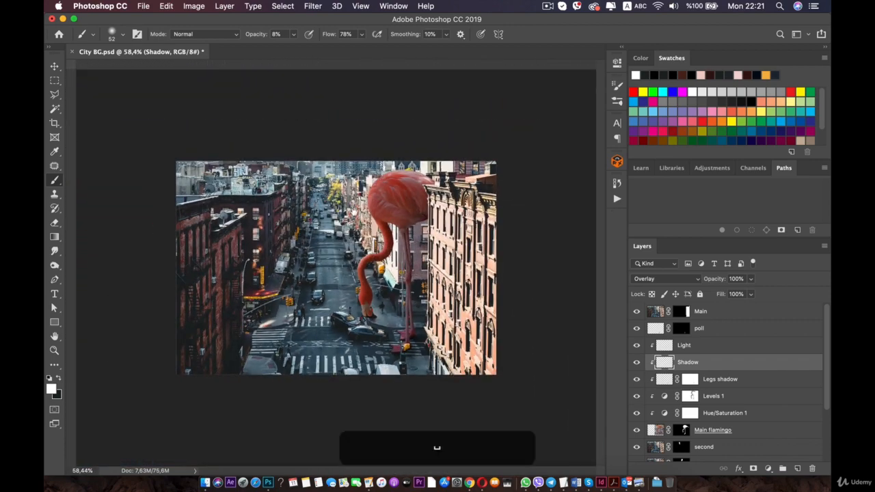
scroll(414, 206, up, 2)
scroll(414, 205, up, 4)
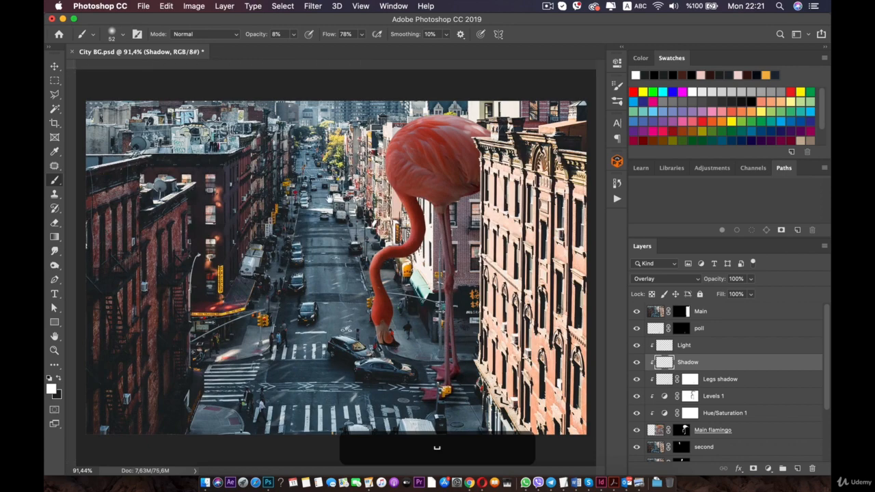
scroll(451, 180, up, 1)
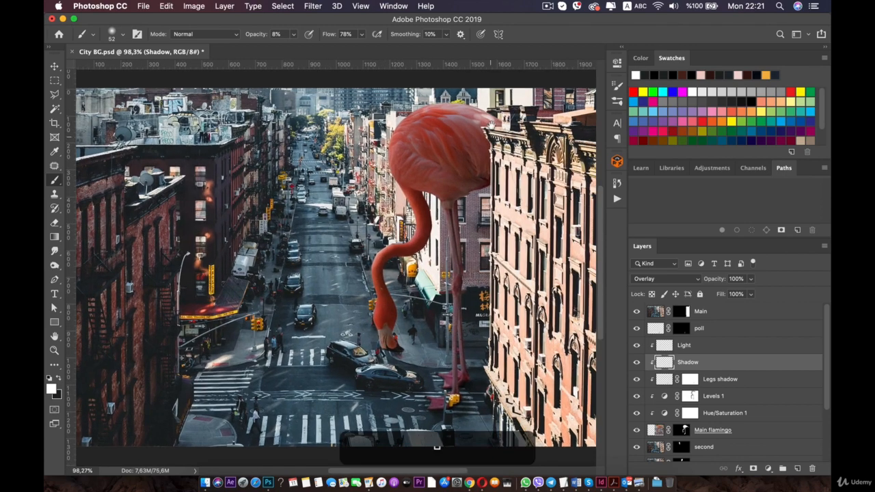
drag(491, 126, 374, 242)
scroll(403, 188, down, 2)
scroll(416, 195, up, 3)
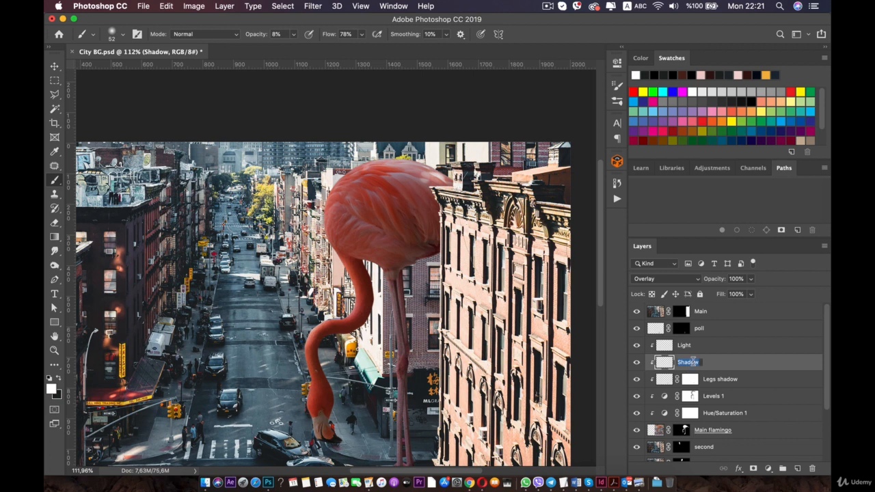
Rename the painted Shadow layer to Light and the empty layer above it to Shadow
text(Lightt)
key(BackSpace)
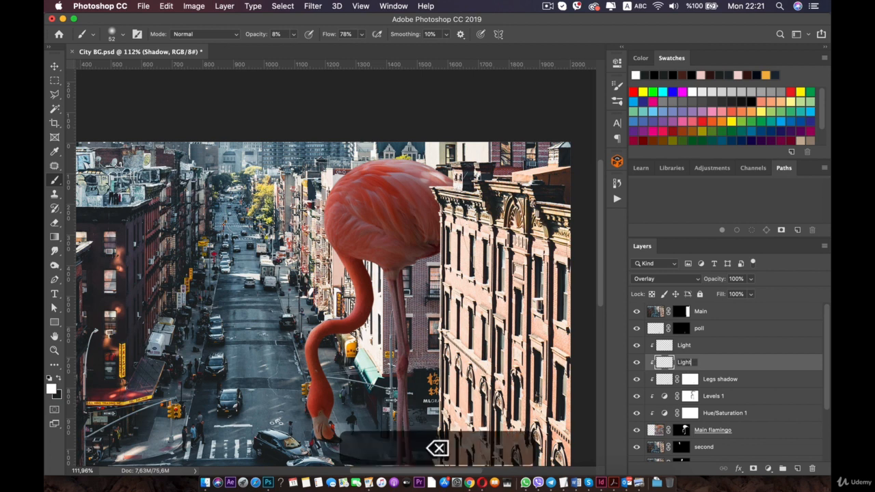
key(Return)
double_click(685, 345)
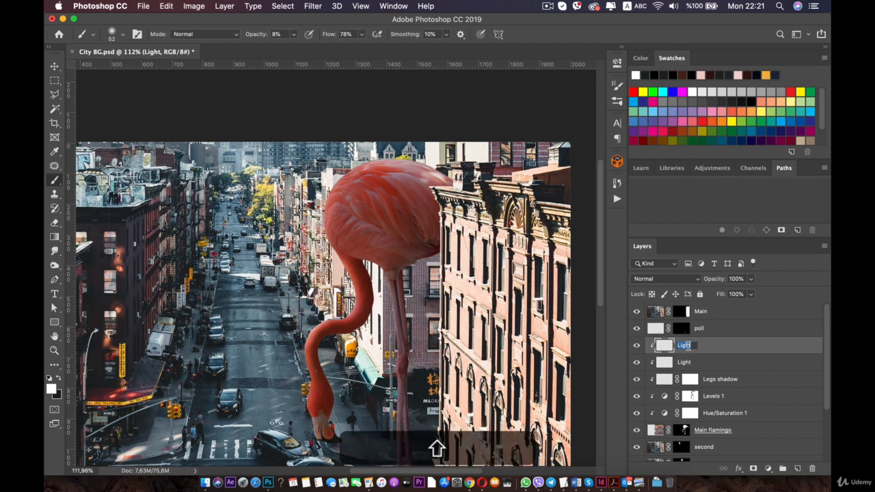
text(Shadow)
key(Return)
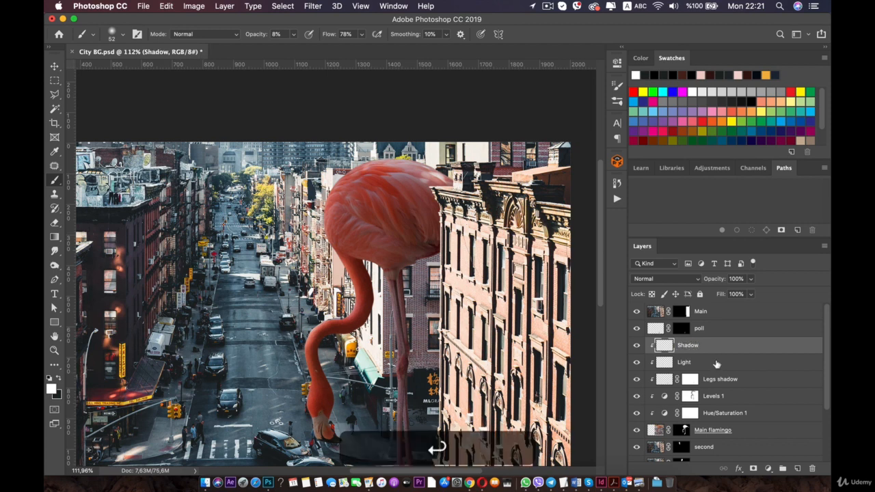
Swap the dark colour to the foreground and try a shadow stroke on the flamingo's body beside the building
click(60, 378)
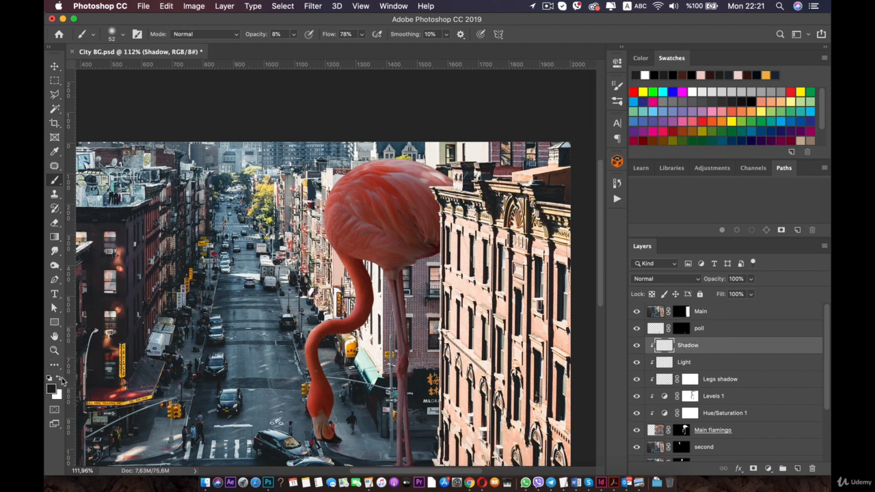
scroll(444, 209, up, 6)
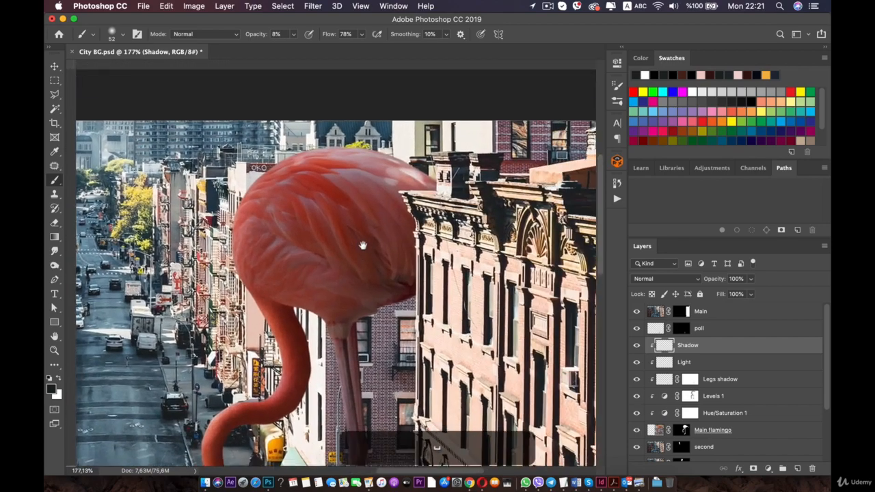
scroll(412, 259, up, 4)
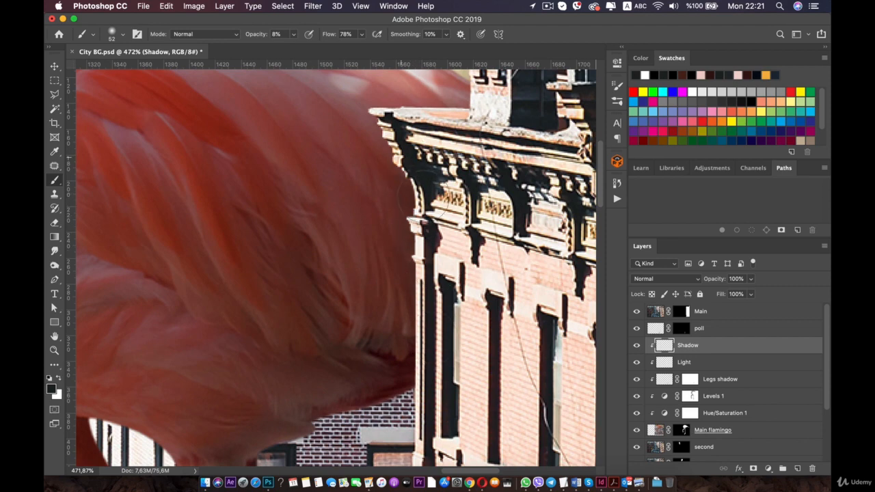
key(super+z)
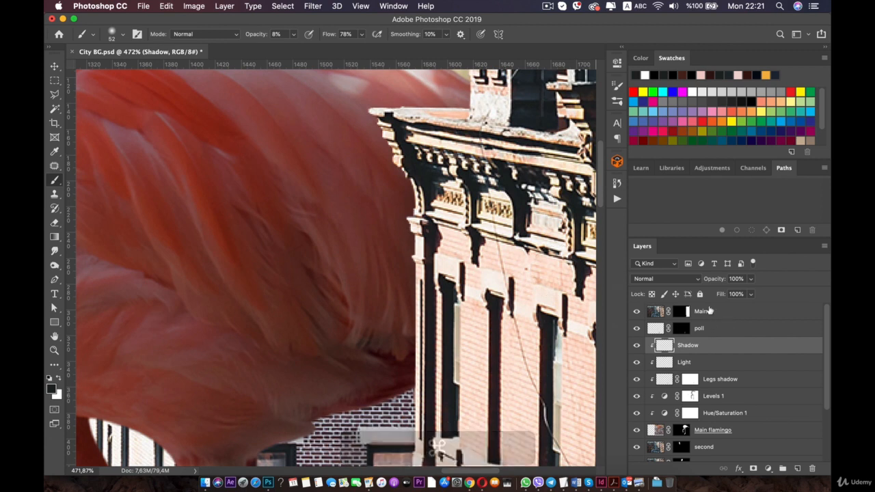
Set the Shadow layer's blend mode to Overlay and the brush opacity to 10%
click(697, 280)
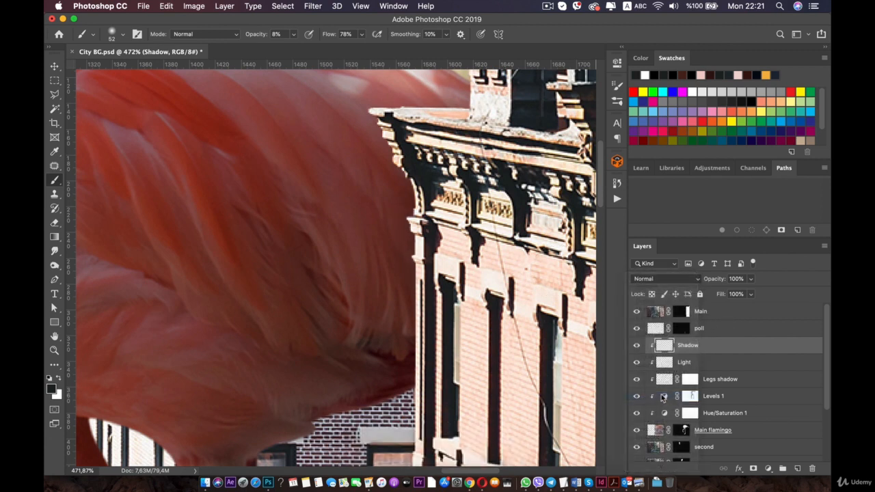
click(666, 396)
right_click(437, 226)
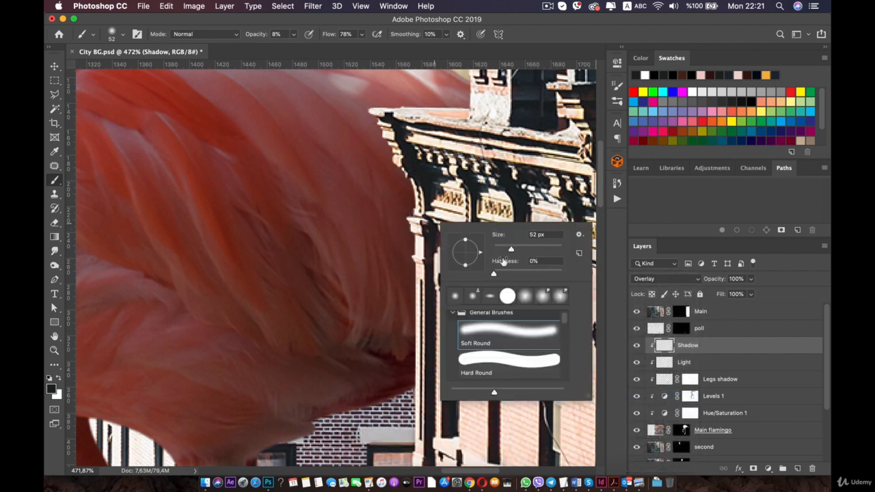
click(295, 34)
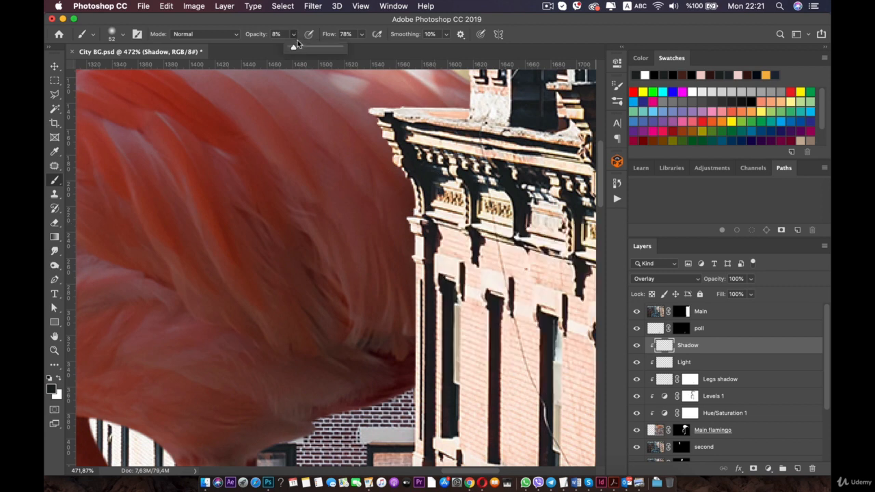
drag(294, 49, 295, 49)
Sample the red near the flamingo's tail and darken it to #260707 as the foreground colour
click(51, 389)
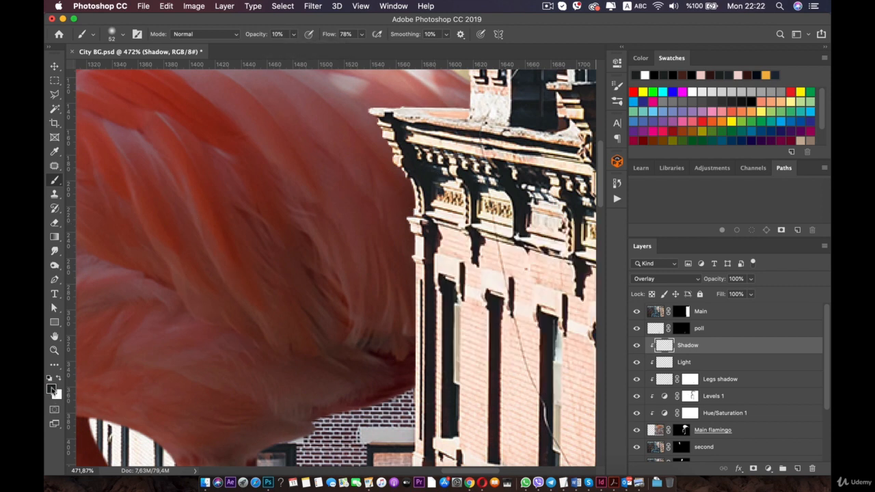
click(52, 388)
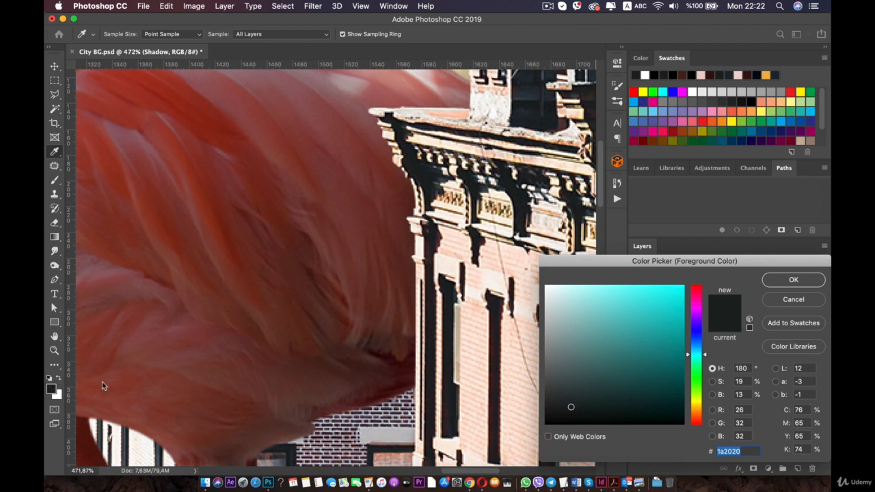
click(409, 362)
drag(660, 388, 658, 403)
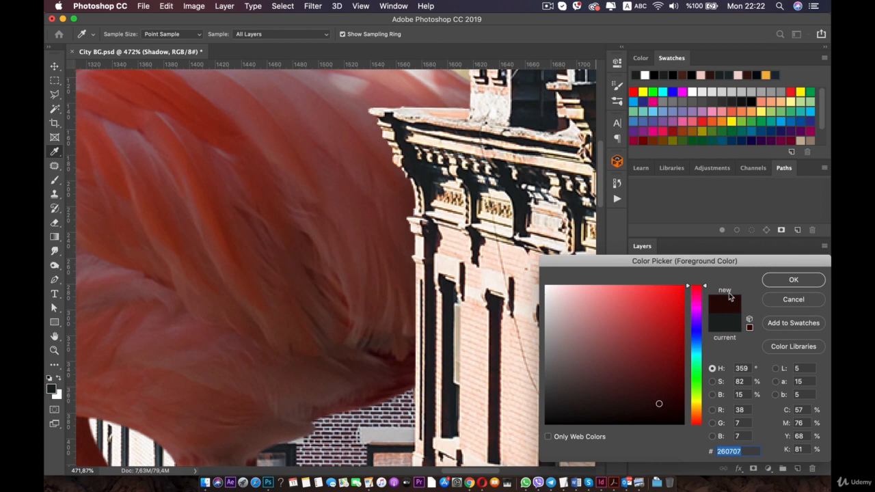
click(793, 280)
Paint the dark red shadow onto the flamingo's body along the edge of the building, from the back down to the tail
key(b)
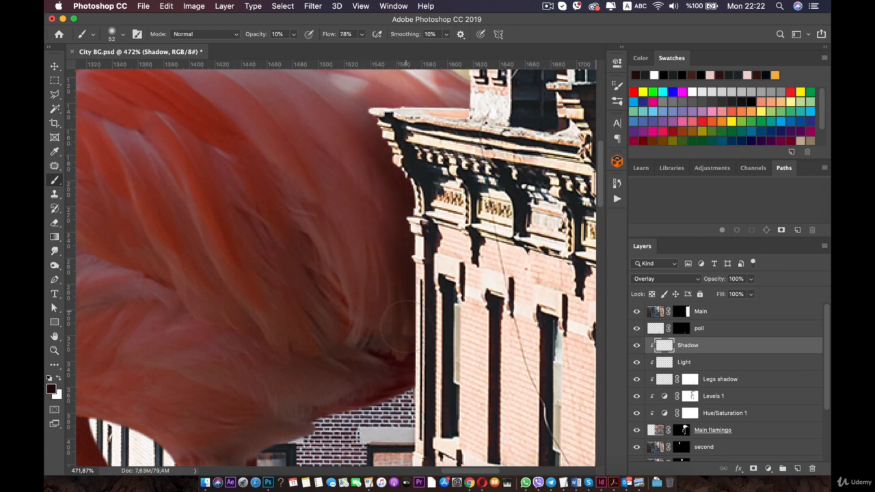
drag(371, 188, 358, 308)
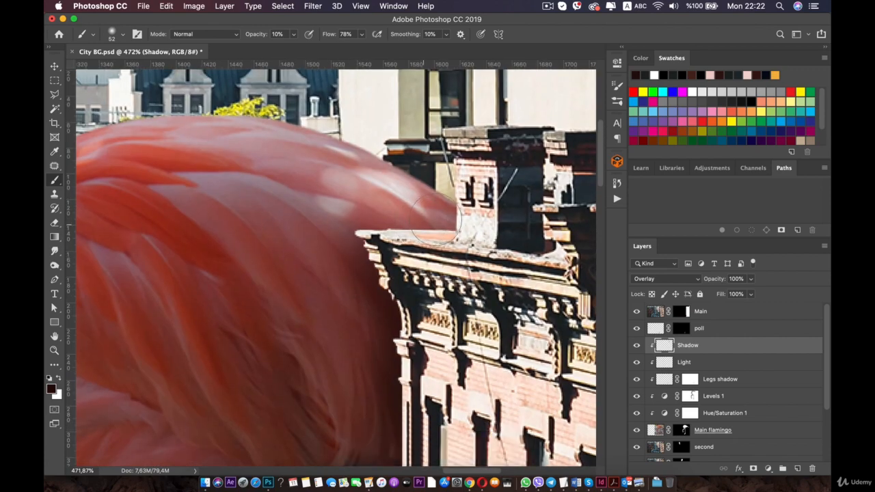
scroll(345, 212, down, 10)
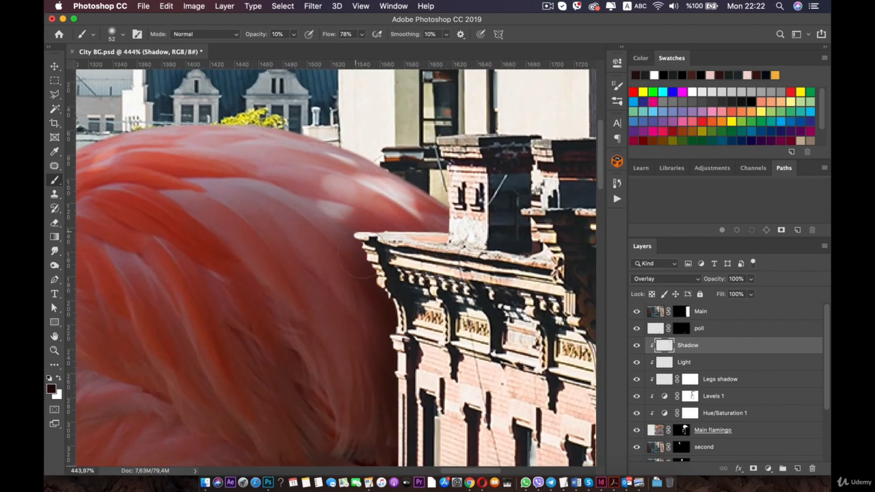
scroll(375, 308, up, 5)
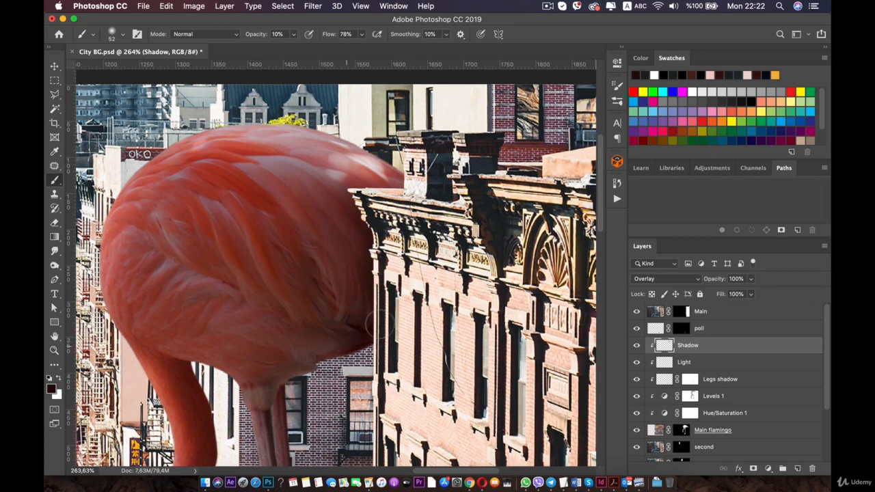
scroll(369, 243, down, 5)
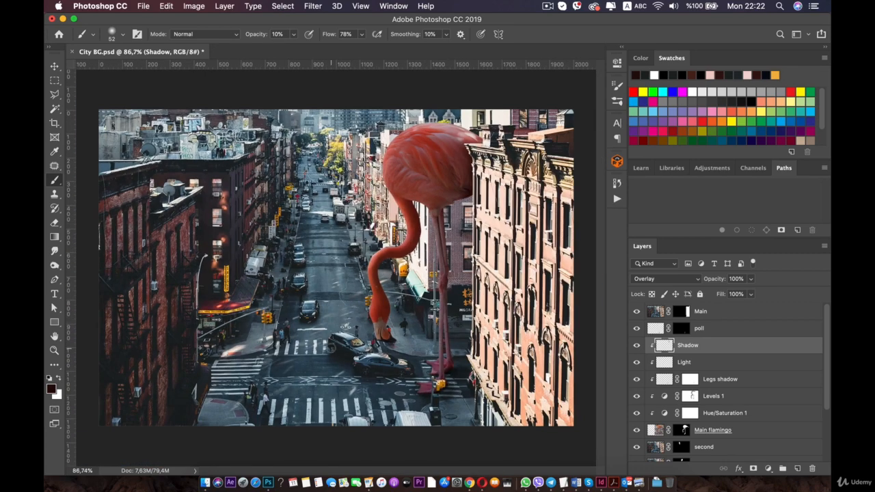
scroll(464, 168, up, 4)
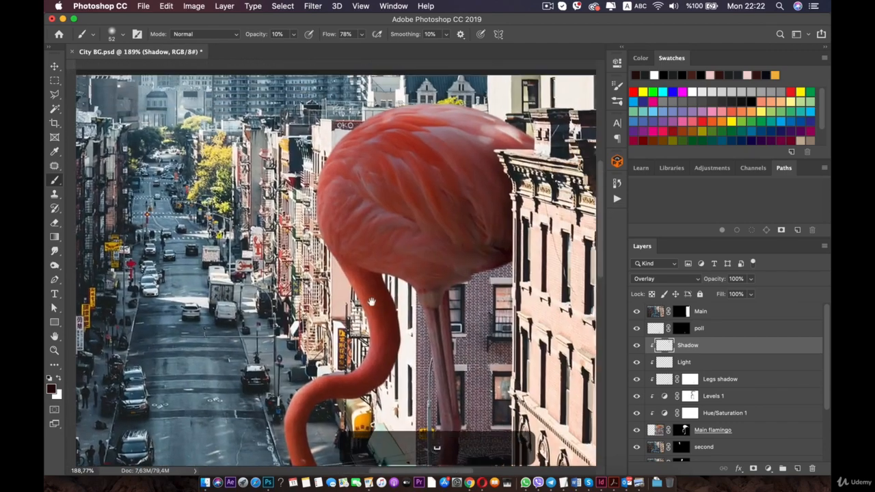
scroll(452, 225, up, 3)
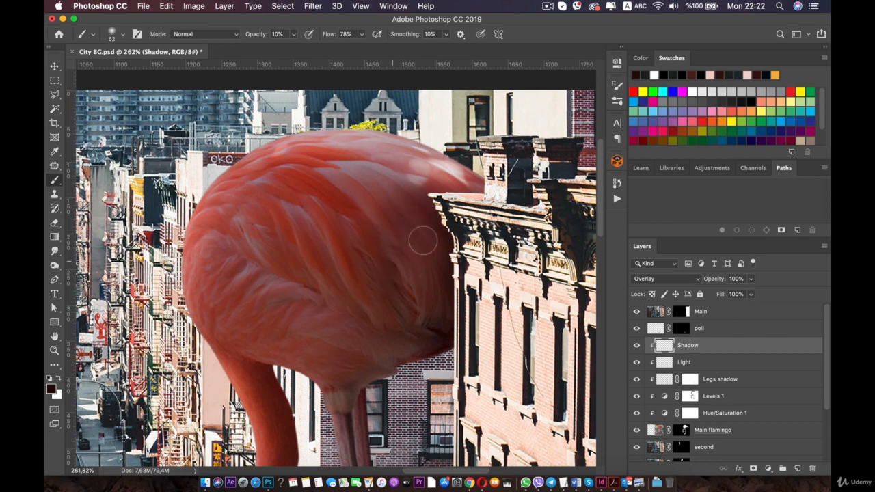
Undo the last shadow stroke, enlarge the brush to 143 px and paint a broader soft shadow on the body beside the building
key(super+z)
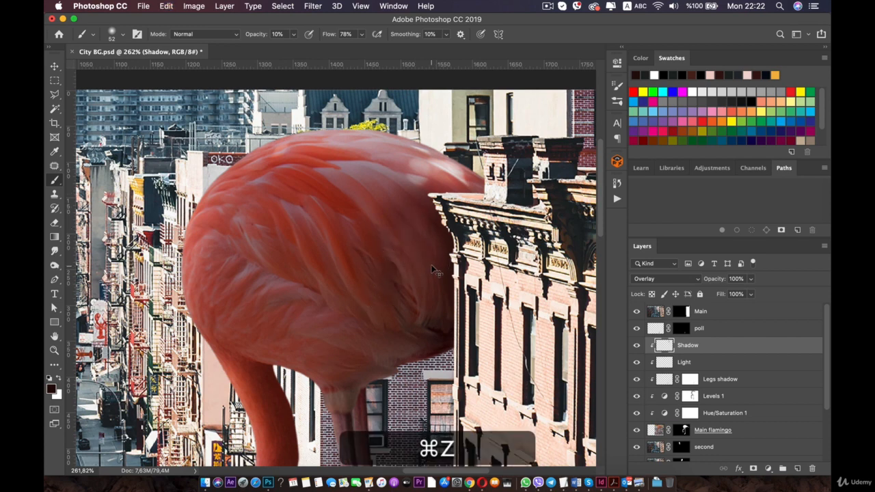
right_click(433, 267)
drag(509, 285, 532, 289)
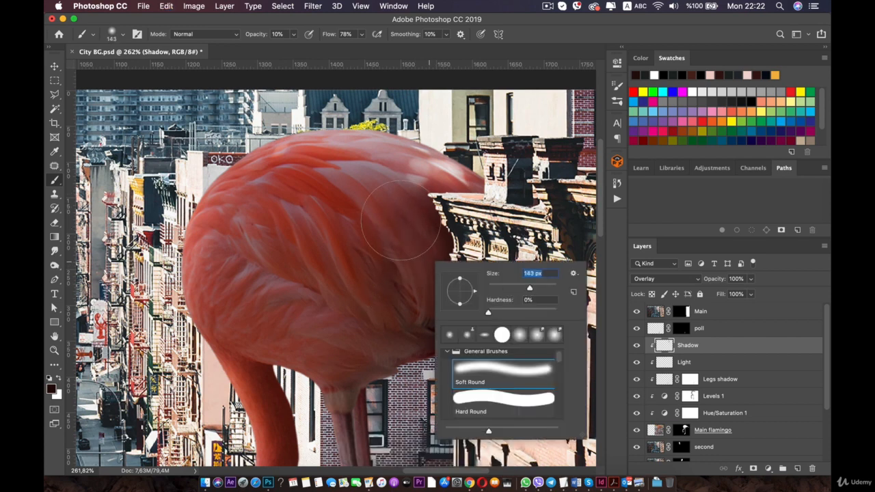
click(418, 235)
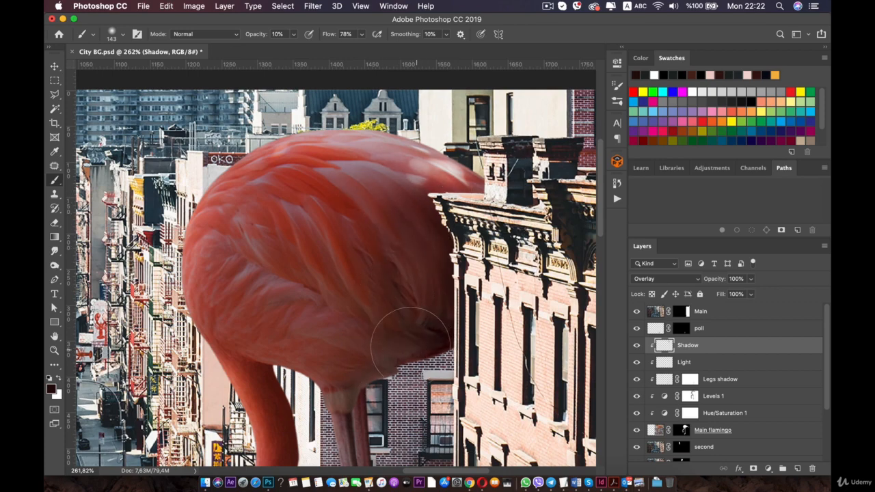
alt+scroll(488, 256, down, 5)
scroll(483, 254, down, 3)
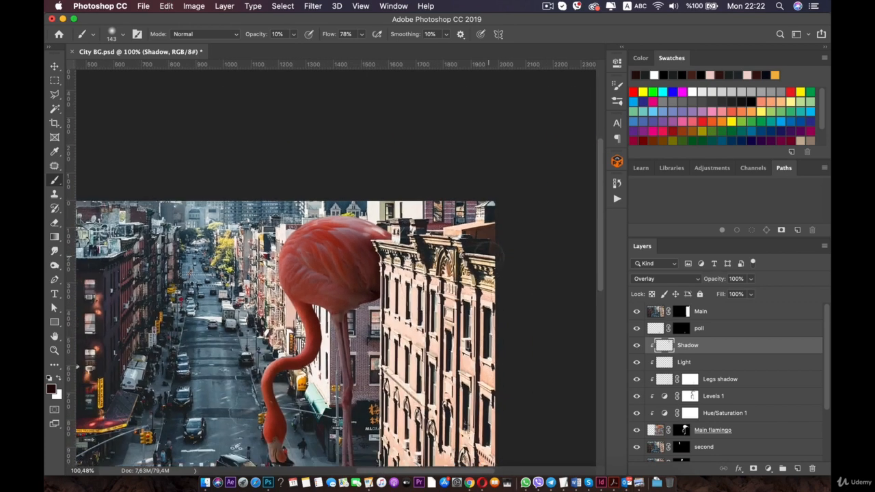
scroll(473, 198, up, 5)
key(space)
scroll(473, 197, up, 3)
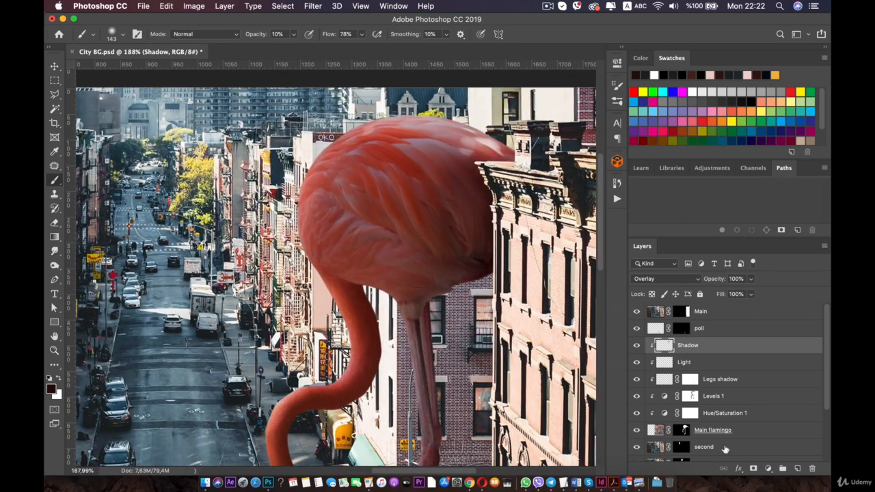
Add a layer mask to the Shadow layer and soften the shadow beside the building in black at 5% brush opacity
click(753, 469)
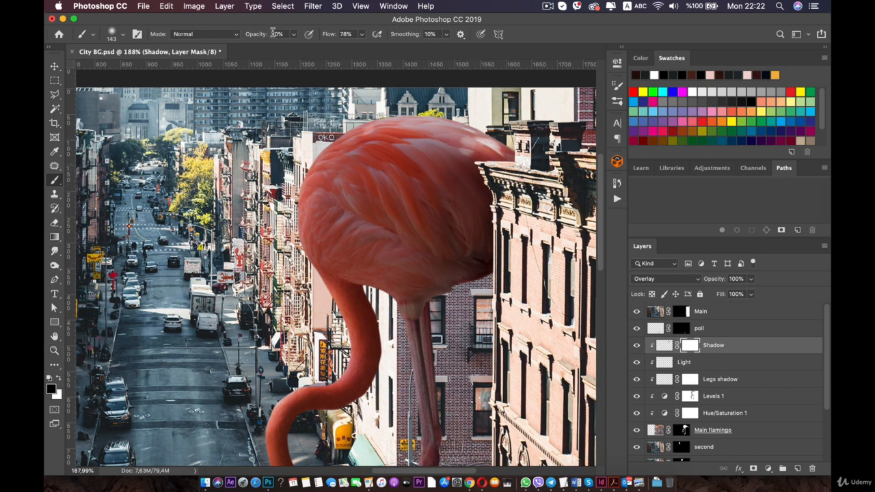
click(294, 36)
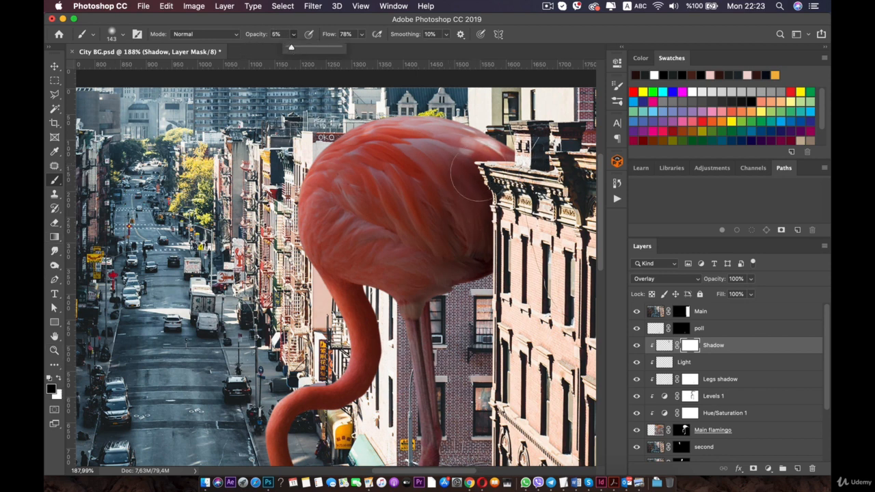
mouse_move(476, 191)
mouse_down()
mouse_move(455, 183)
mouse_move(462, 259)
mouse_move(493, 293)
mouse_move(491, 234)
mouse_move(527, 166)
mouse_move(480, 197)
mouse_move(505, 253)
mouse_move(467, 178)
mouse_move(519, 282)
mouse_up()
scroll(400, 290, down, 6)
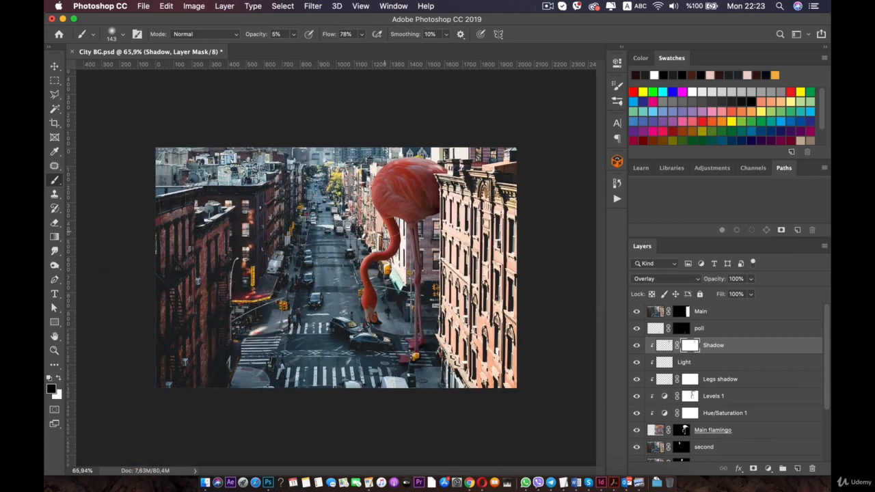
scroll(386, 213, up, 6)
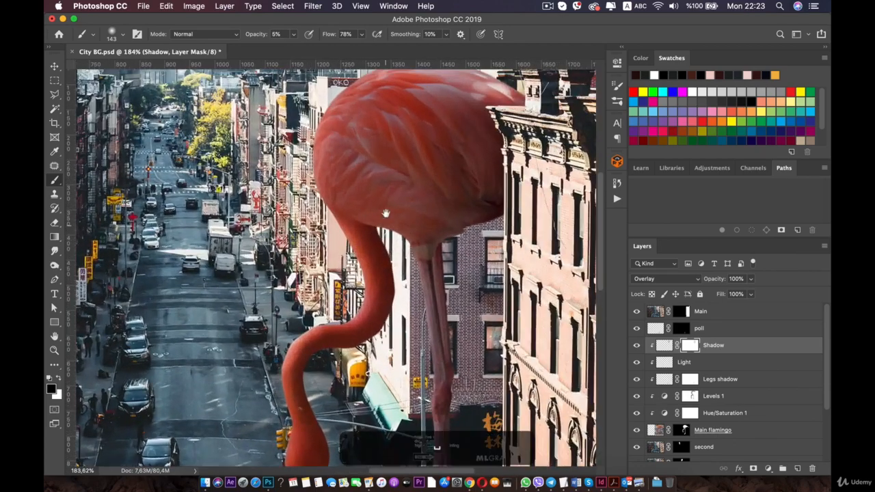
drag(385, 214, 343, 269)
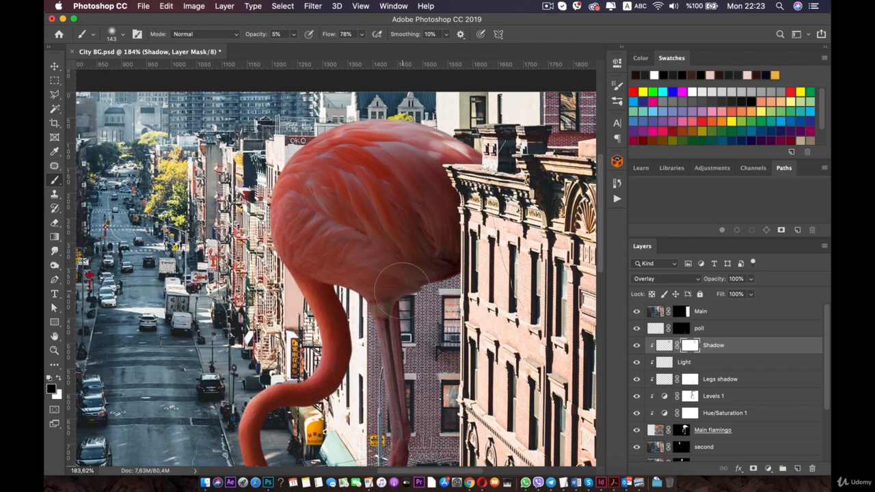
Target the Shadow layer's pixels instead of its mask and shade the flamingo's underside down to the top of the legs
click(703, 364)
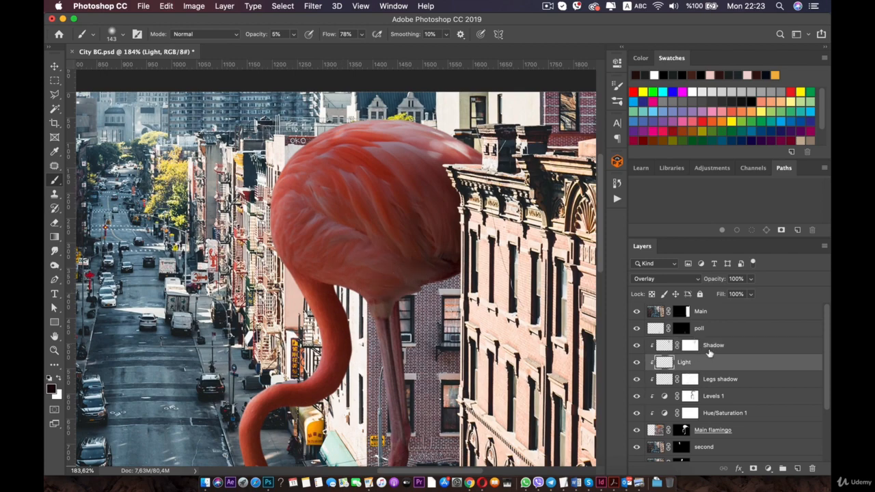
click(708, 348)
scroll(403, 266, up, 3)
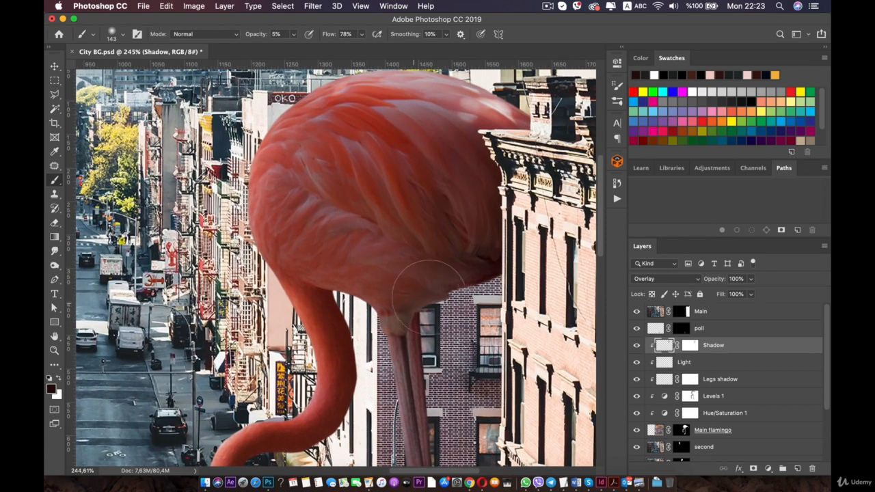
mouse_move(441, 284)
mouse_down()
mouse_move(399, 302)
mouse_move(431, 282)
mouse_move(382, 287)
mouse_move(395, 305)
mouse_move(407, 276)
mouse_move(386, 331)
mouse_up()
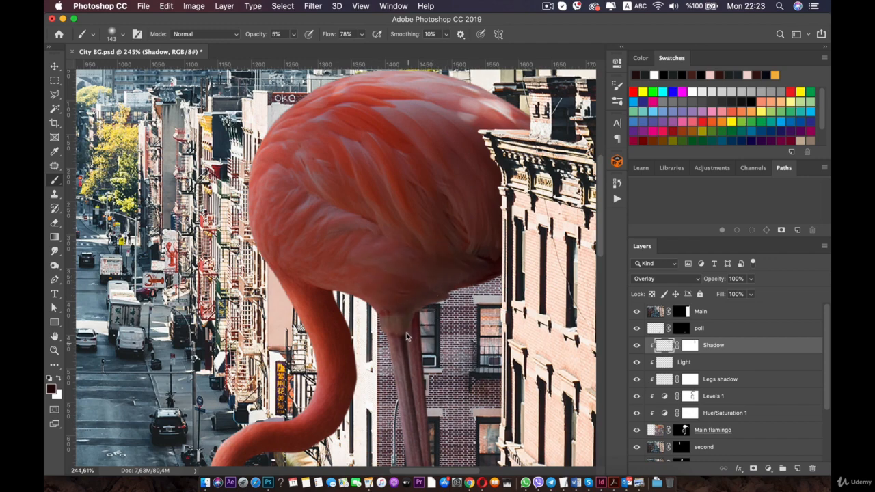
Reduce the brush size to 39 px and paint shadow down the flamingo's legs towards the feet
key(space)
drag(413, 378, 356, 251)
scroll(380, 259, up, 2)
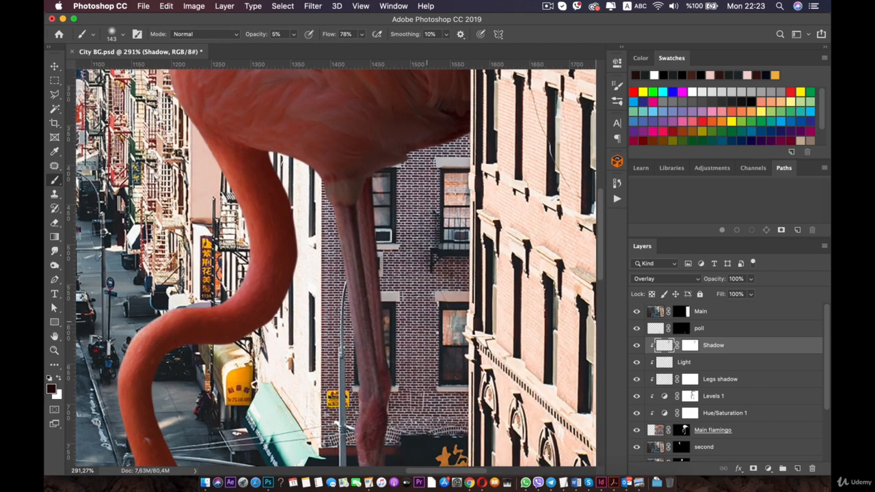
right_click(197, 177)
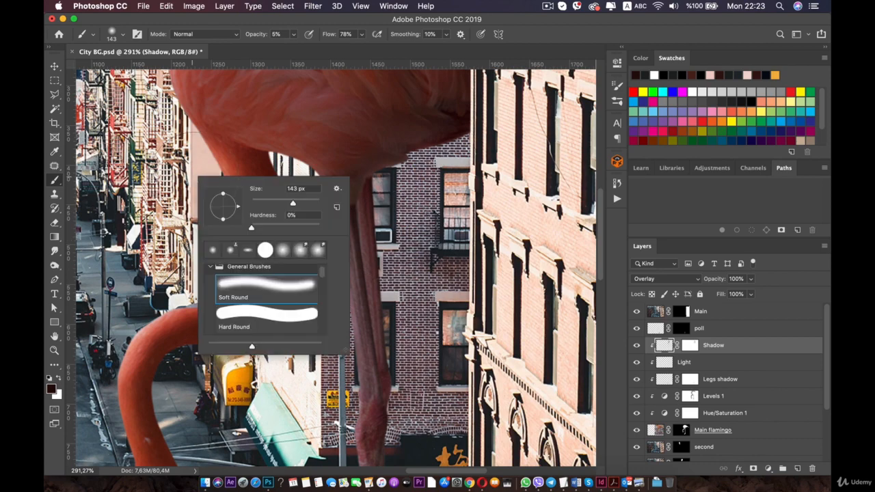
drag(275, 204, 267, 207)
click(370, 309)
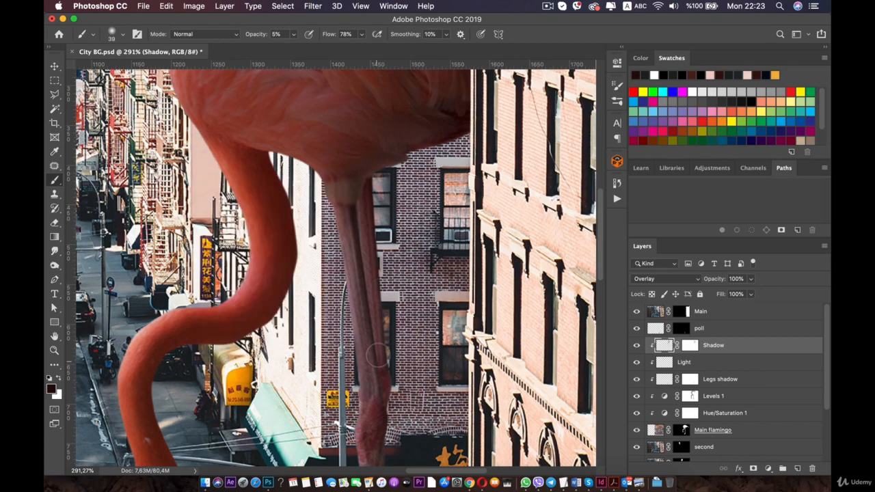
drag(377, 390, 309, 224)
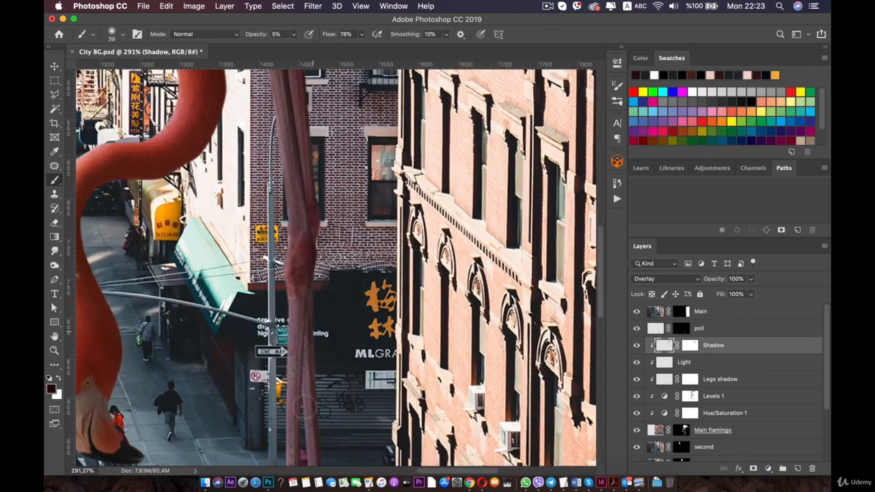
scroll(305, 424, down, 5)
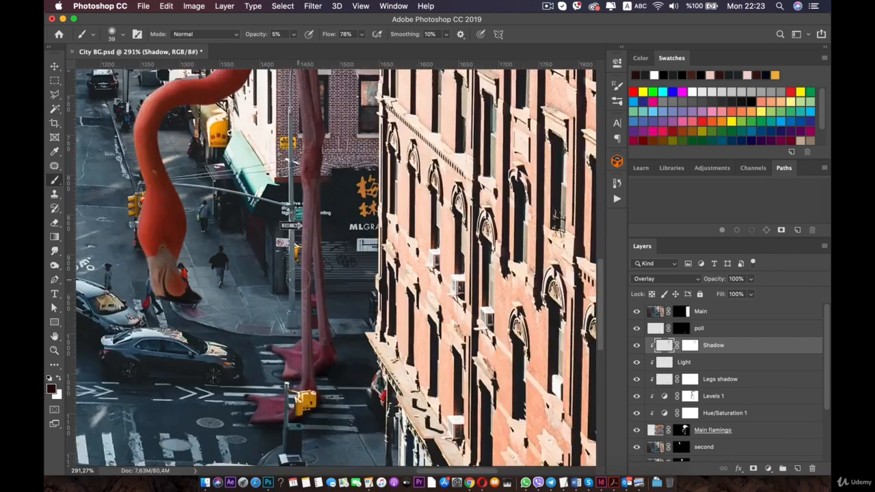
scroll(270, 324, down, 10)
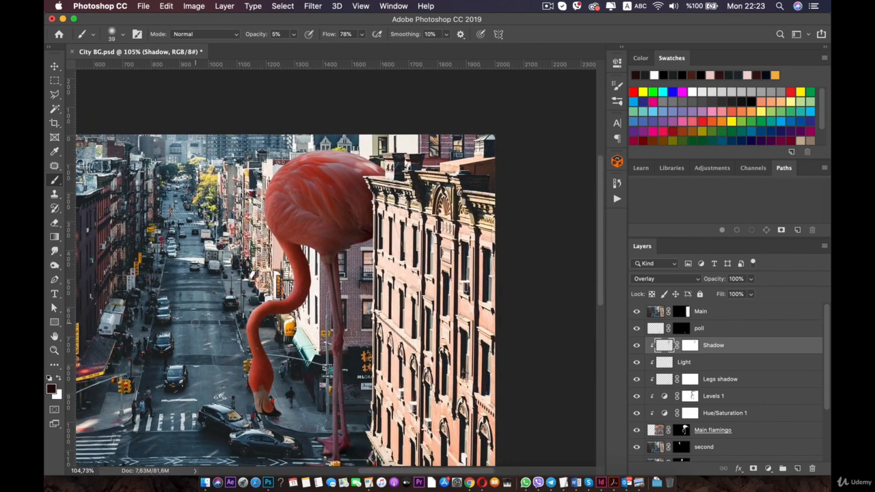
scroll(335, 266, down, 2)
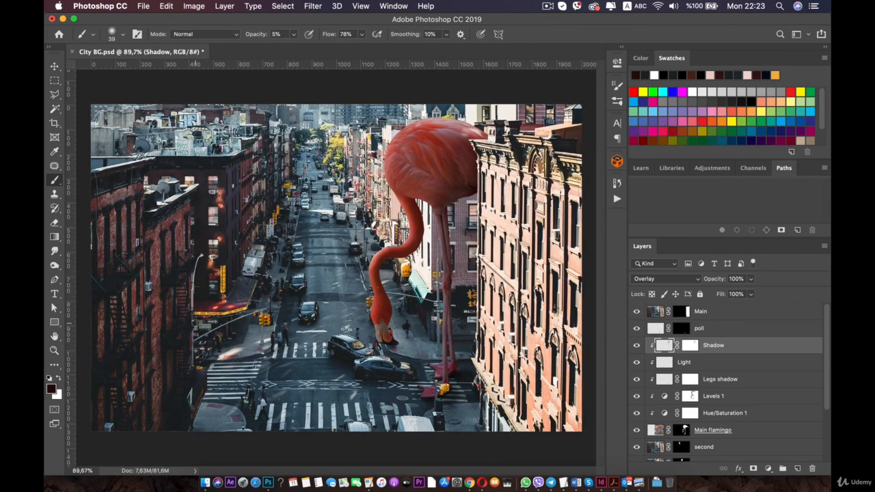
key(space)
Select the Light layer and set the painting colours to black and white, with white as the foreground colour
click(672, 364)
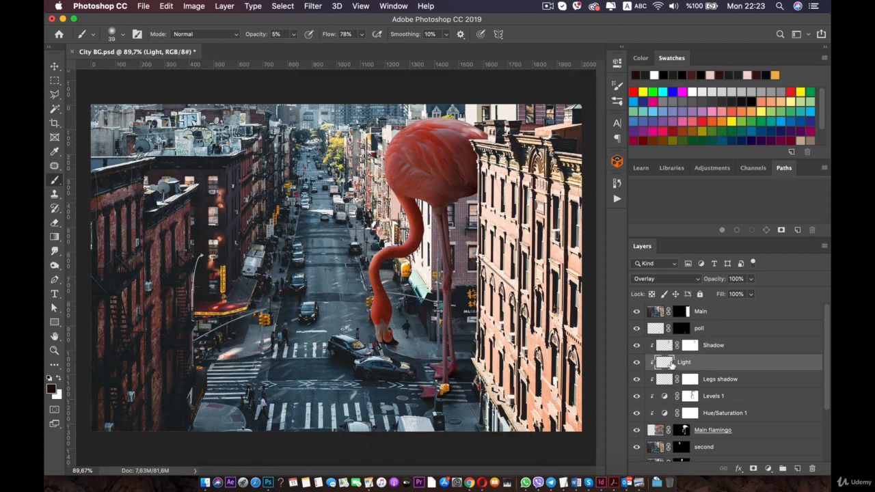
scroll(456, 156, up, 3)
key(space)
drag(504, 164, 482, 242)
scroll(461, 242, up, 5)
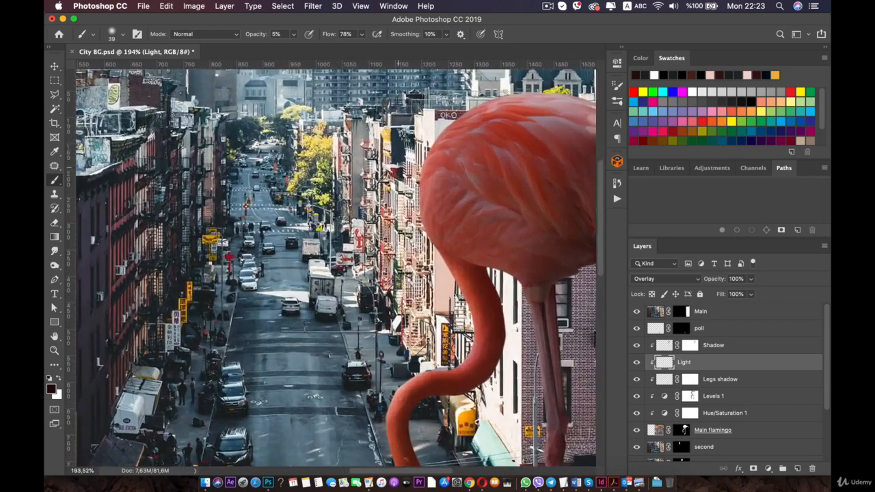
click(50, 390)
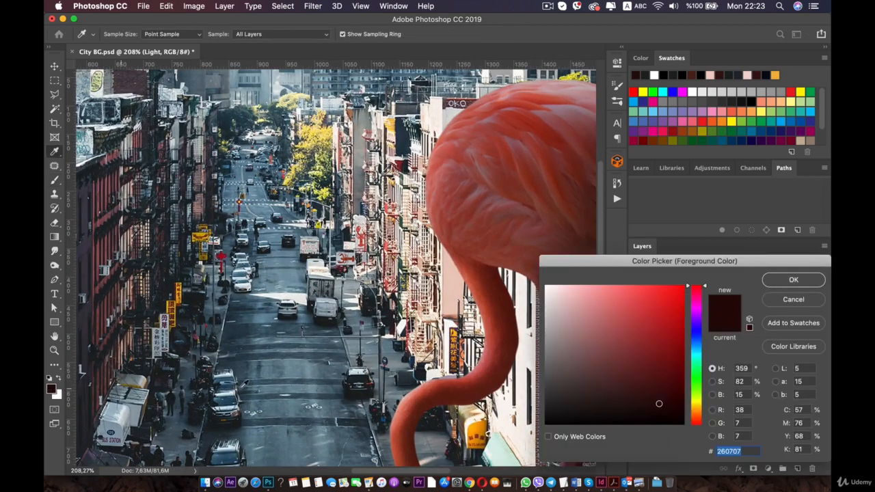
click(784, 284)
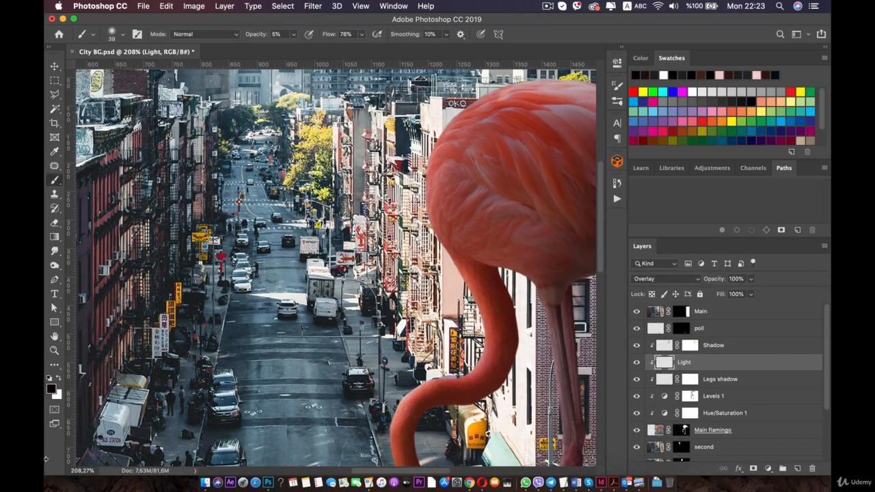
click(57, 396)
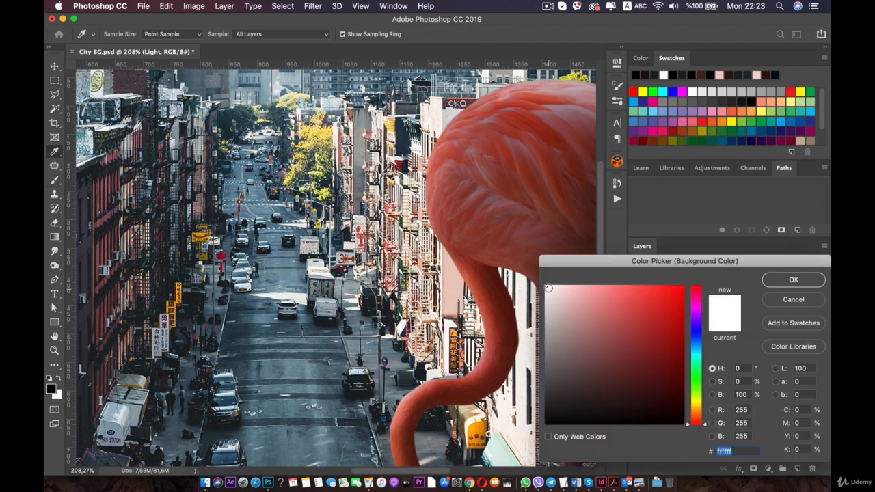
click(793, 280)
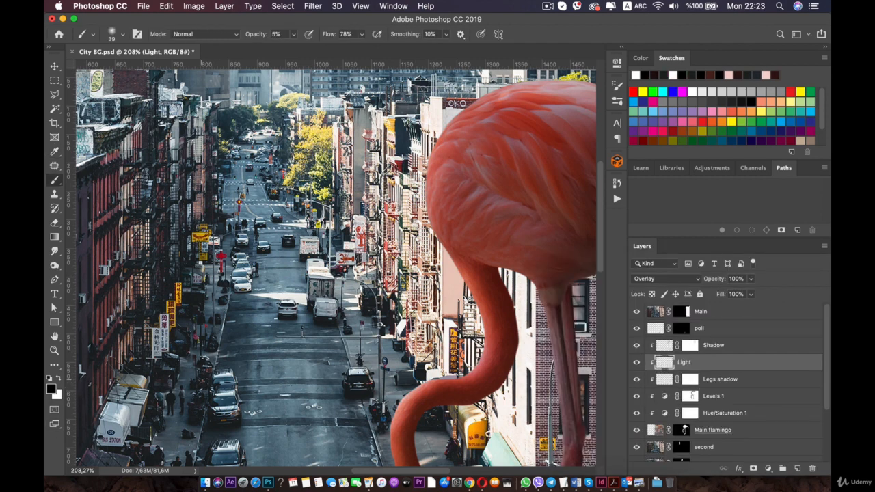
key(x)
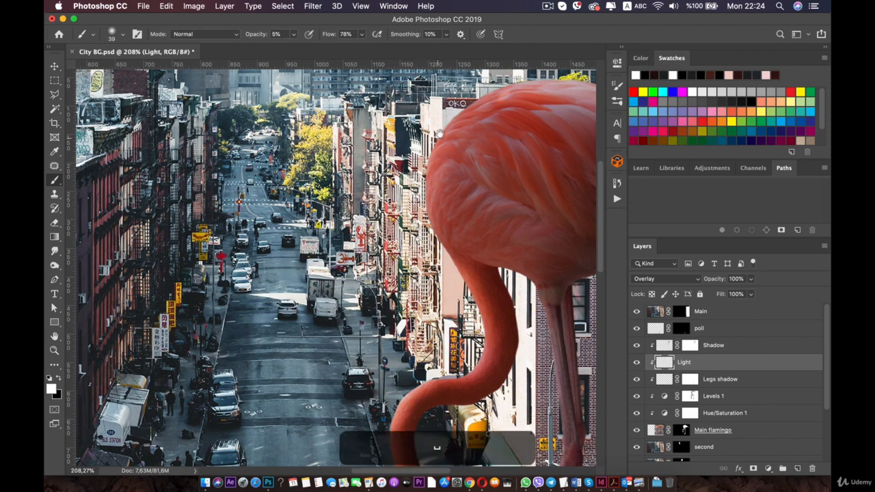
drag(460, 135, 323, 246)
scroll(323, 246, up, 3)
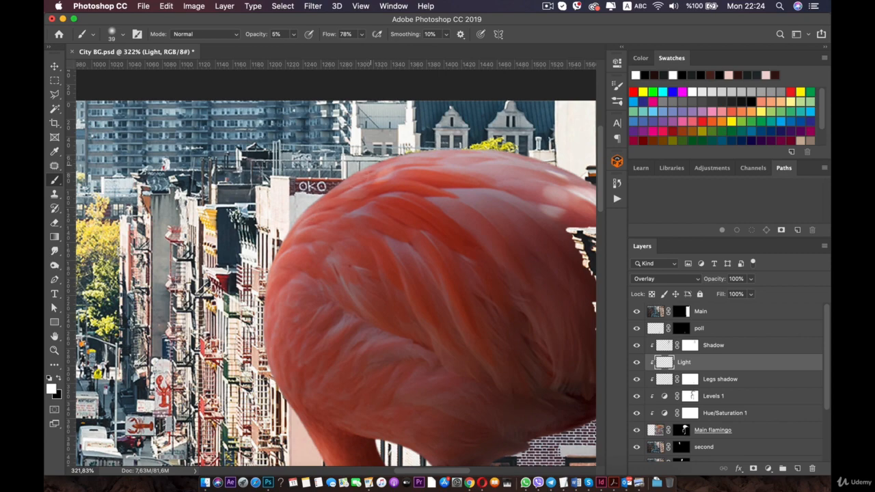
Create a new layer directly above the poll layer and clip it to the poll layer
scroll(398, 212, down, 6)
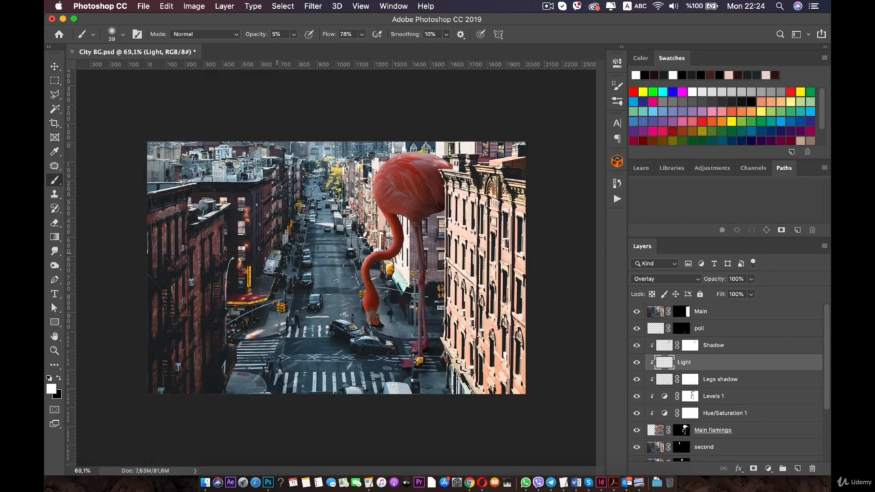
scroll(417, 369, up, 5)
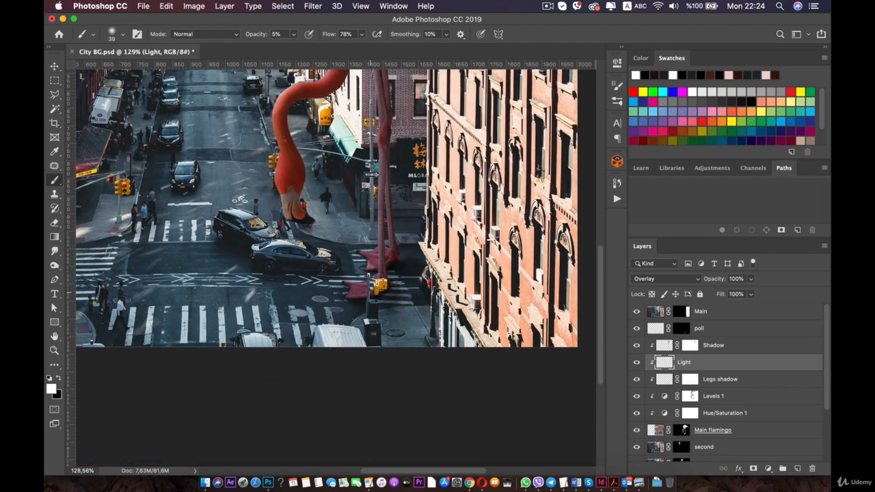
click(712, 333)
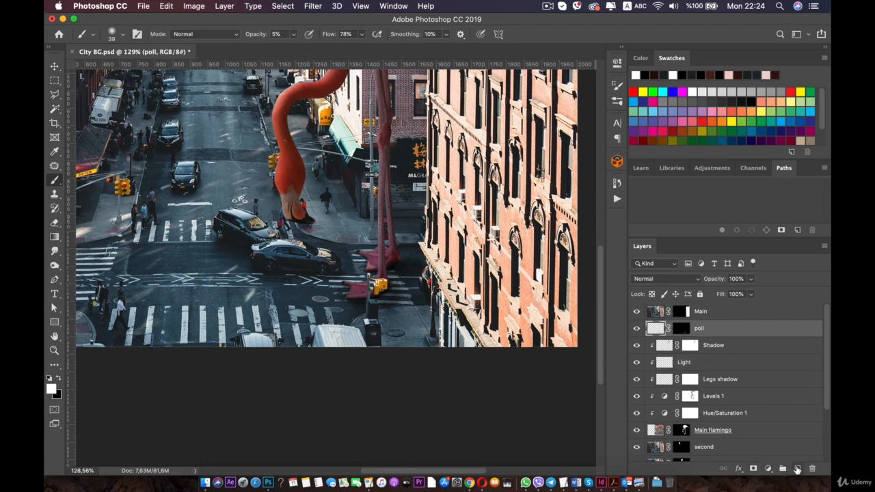
click(796, 469)
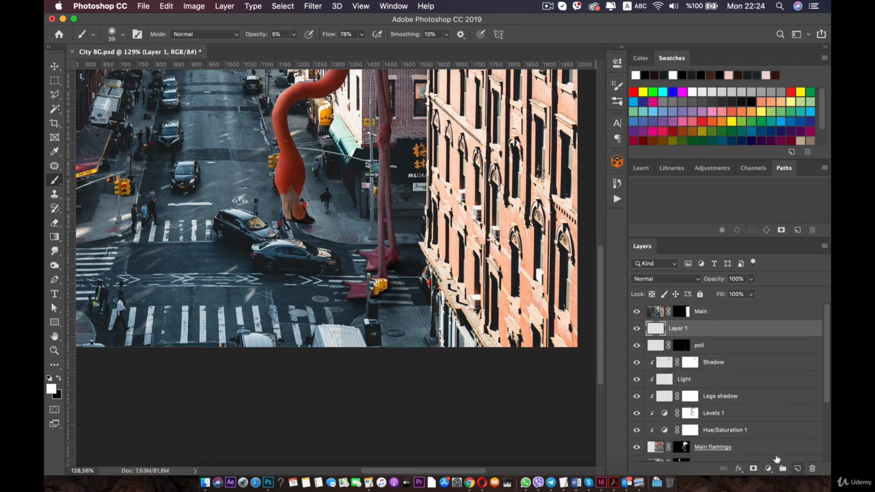
alt+click(652, 336)
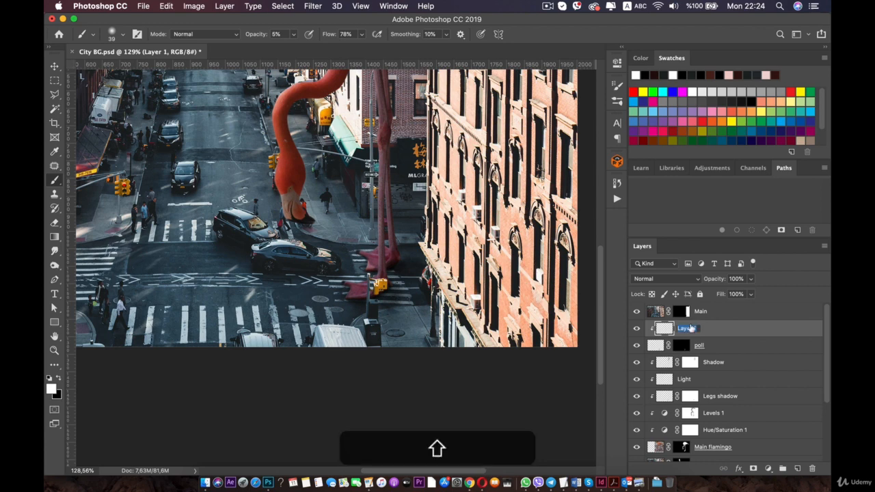
Rename the new clipped layer as "Shadow and light poll"
text(Shadow and li)
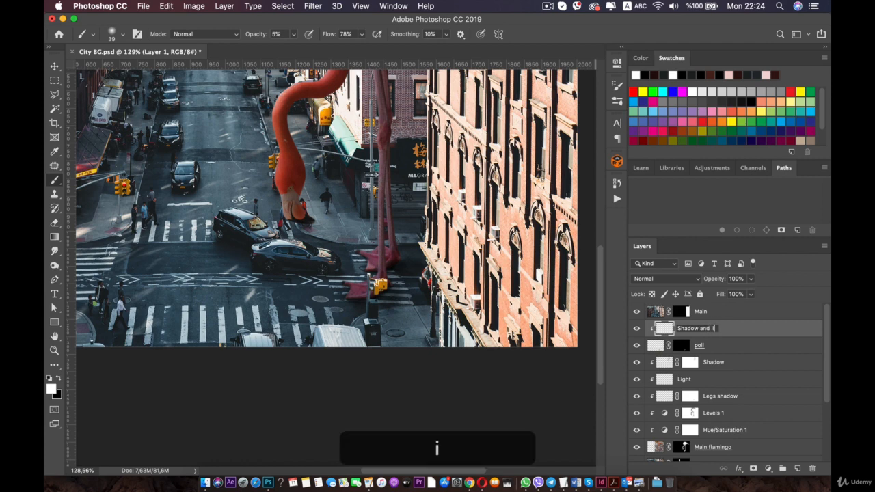
text(ght poo)
key(BackSpace)
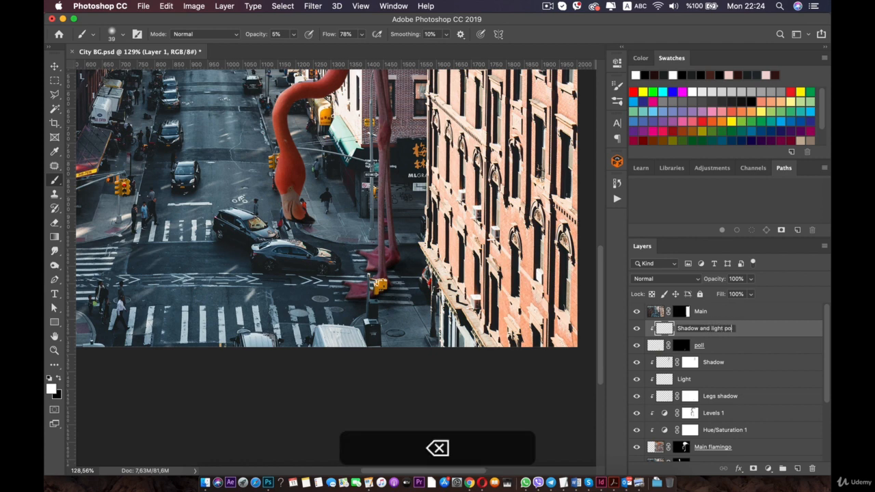
text(ll)
key(Return)
Shade the yellow traffic light and its pole in black with the 39 px brush at 5% opacity, undoing the last stroke
scroll(350, 266, up, 5)
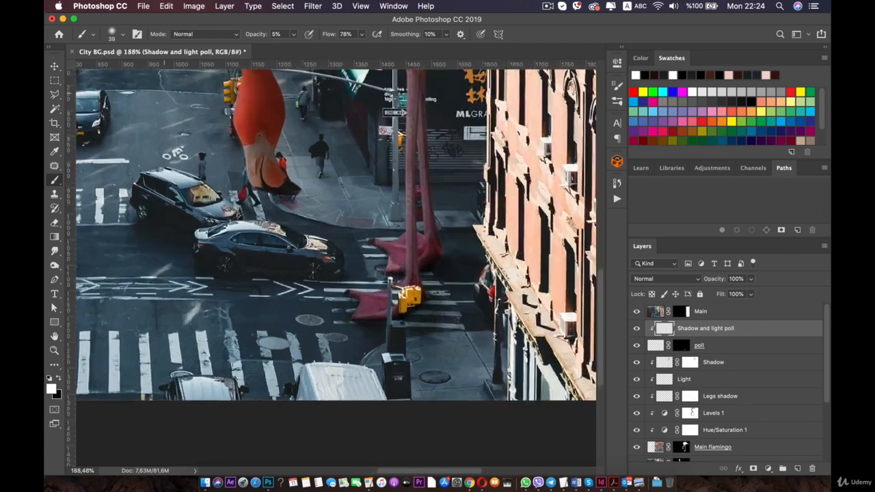
drag(353, 265, 268, 232)
scroll(324, 266, up, 2)
scroll(311, 280, up, 1)
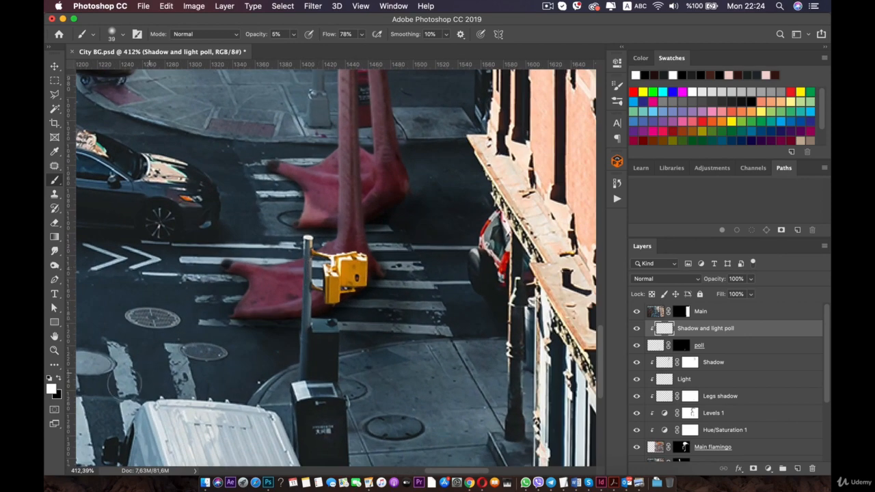
scroll(312, 286, up, 1)
scroll(313, 285, up, 2)
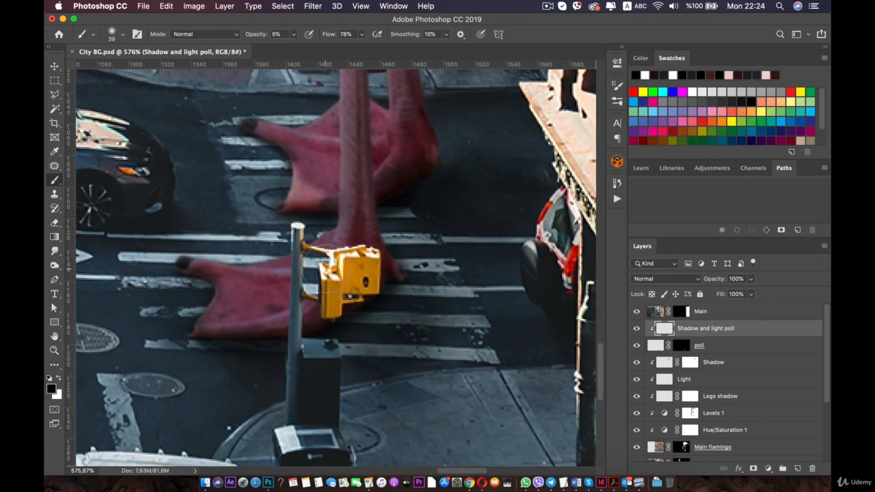
scroll(328, 267, down, 2)
scroll(332, 280, up, 4)
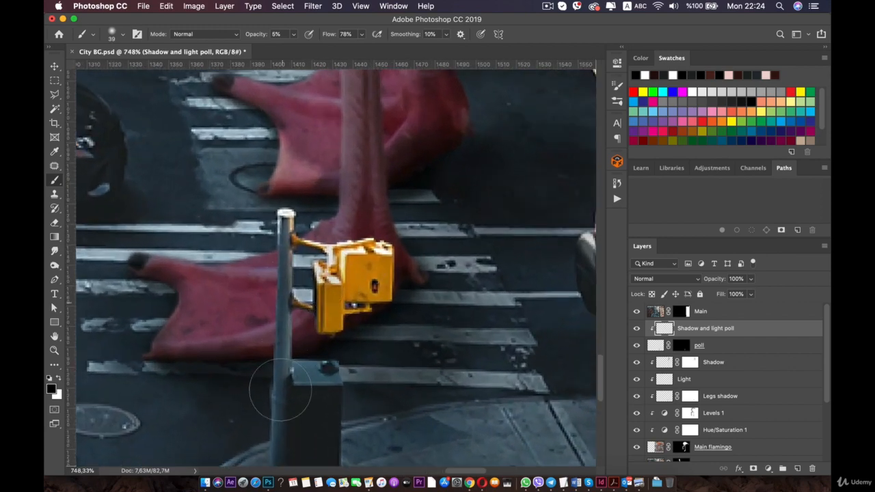
scroll(331, 263, down, 3)
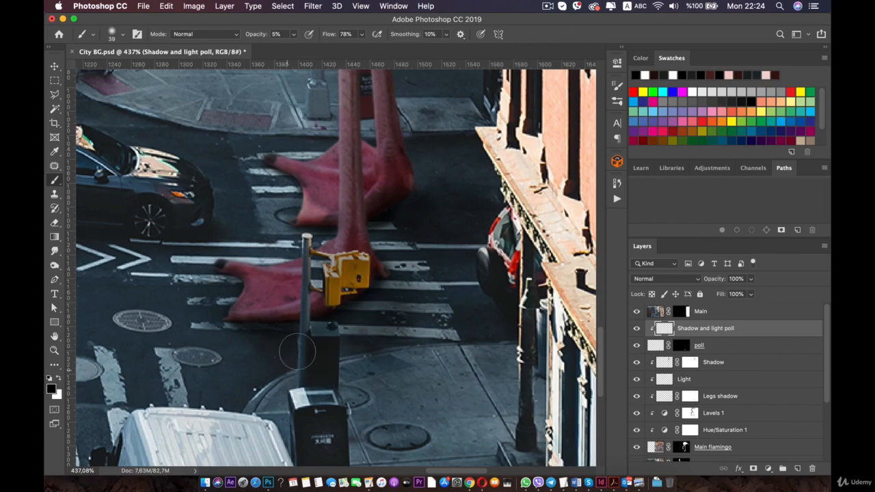
scroll(342, 269, down, 5)
scroll(341, 269, down, 6)
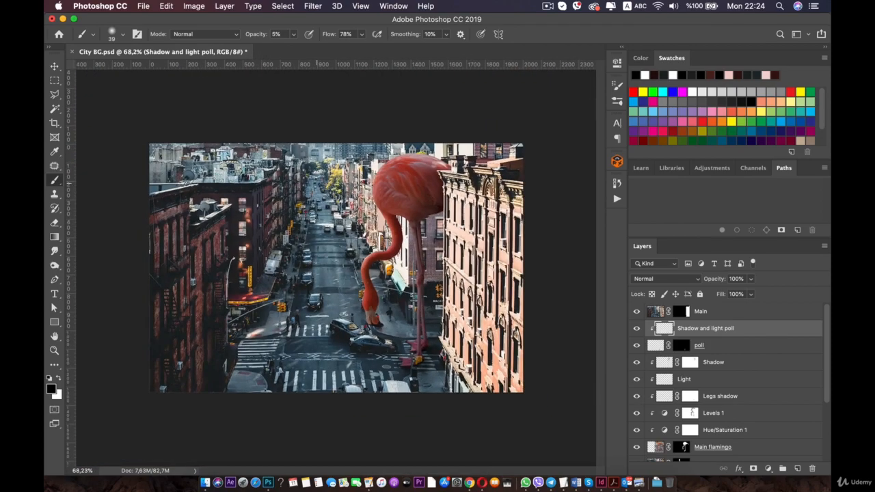
scroll(454, 364, up, 5)
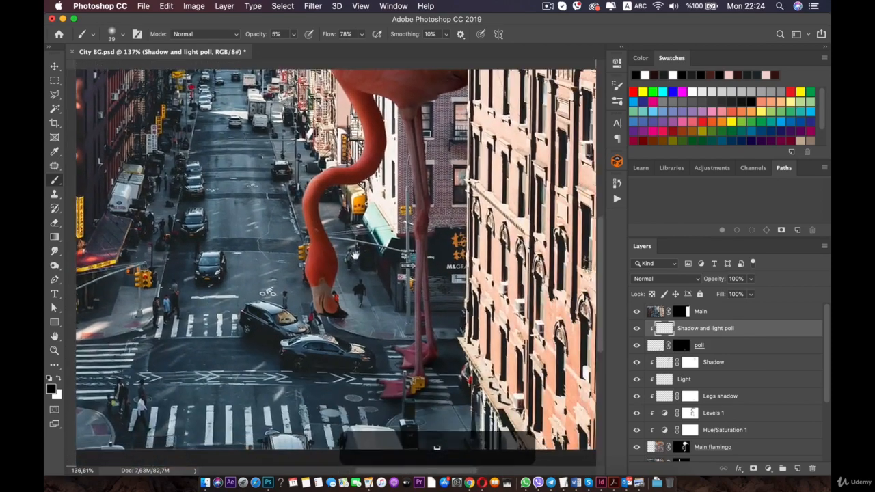
scroll(330, 260, up, 3)
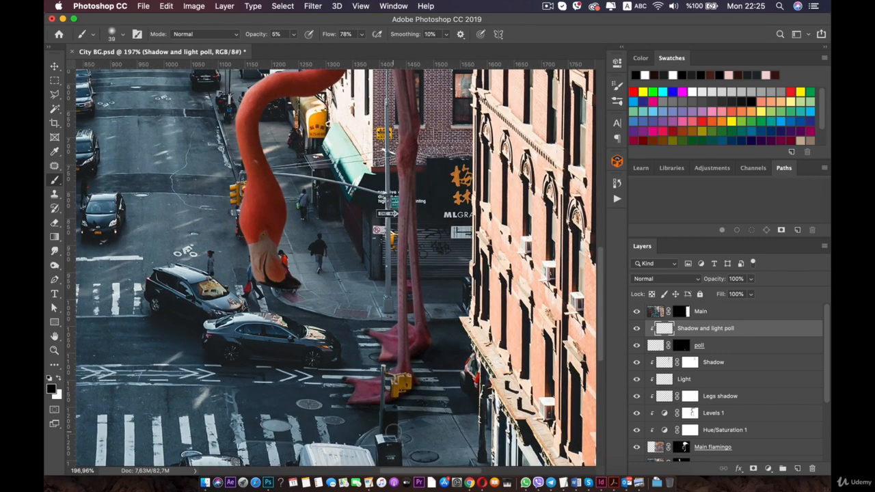
scroll(368, 440, down, 3)
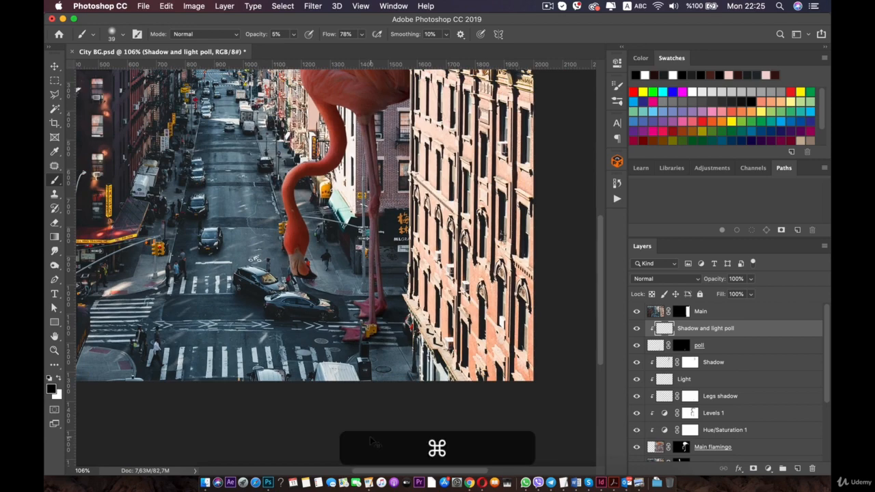
key(super+z)
Add a layer mask to the Shadow and light poll layer and soften the pole's shading in black with a 91 px brush
click(752, 467)
scroll(341, 267, up, 3)
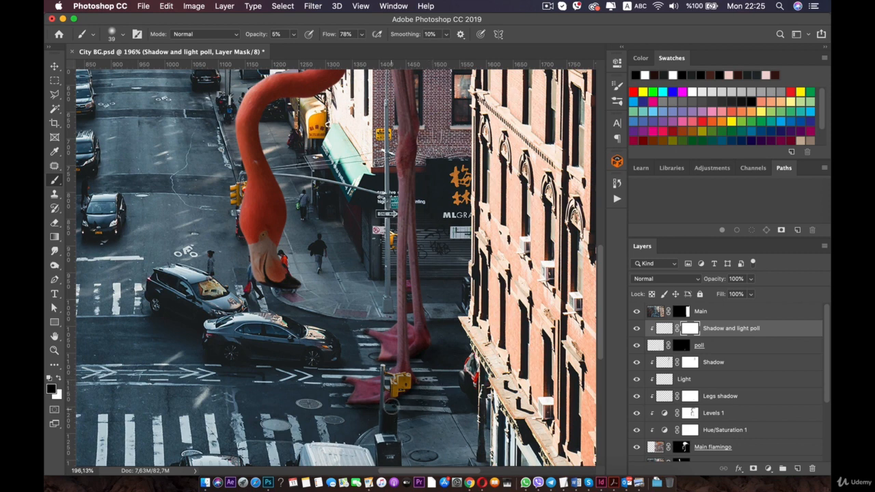
right_click(390, 406)
key(Return)
scroll(393, 413, down, 5)
scroll(414, 396, down, 3)
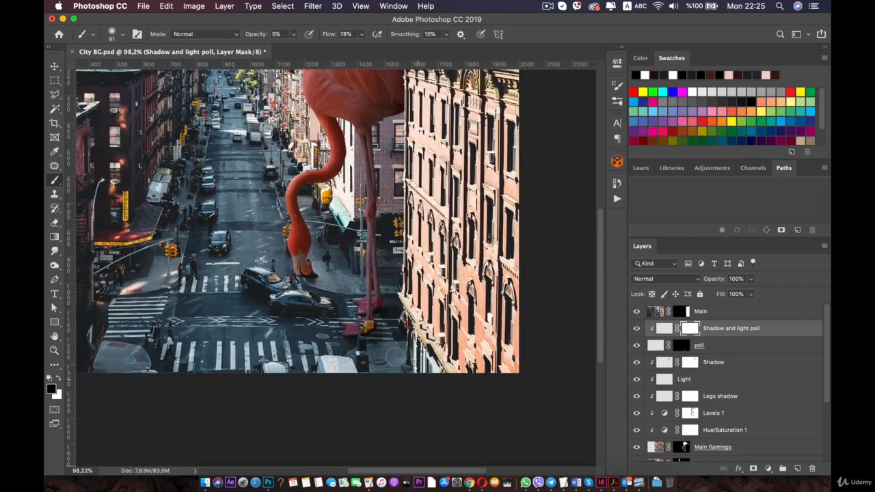
Select the Main layer with the Move tool and briefly hide and show it to check what it covers
click(59, 67)
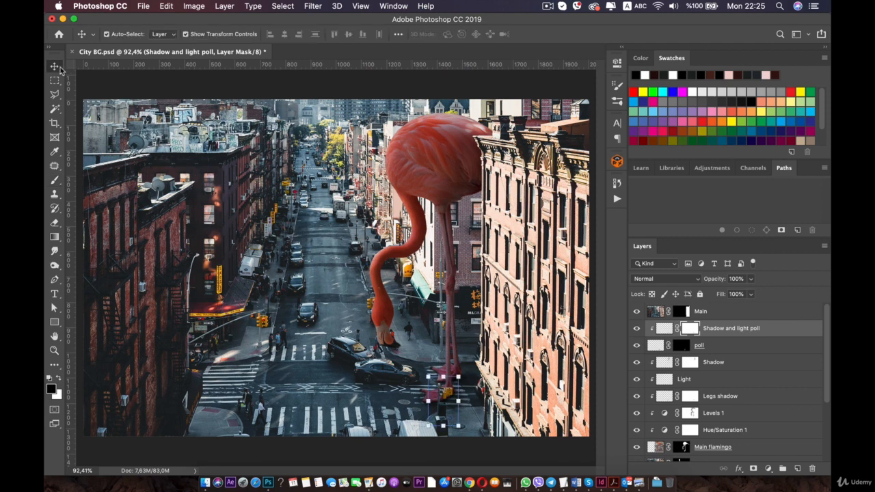
scroll(332, 263, down, 1)
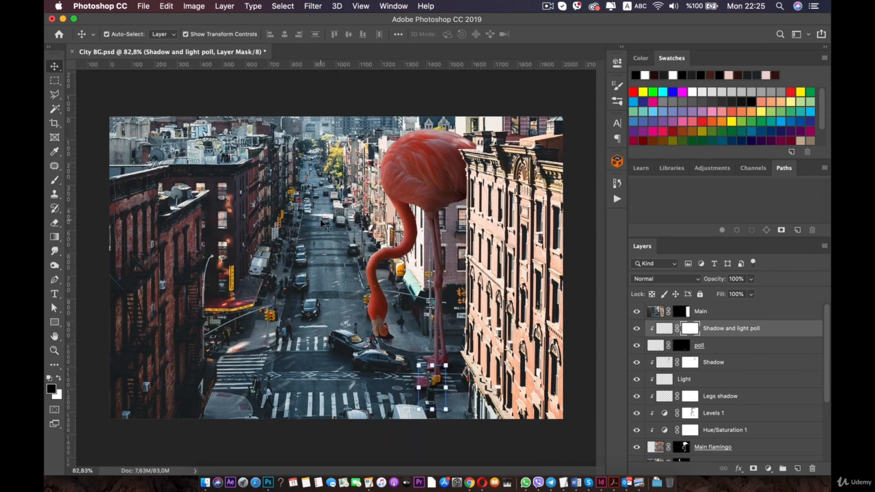
click(496, 264)
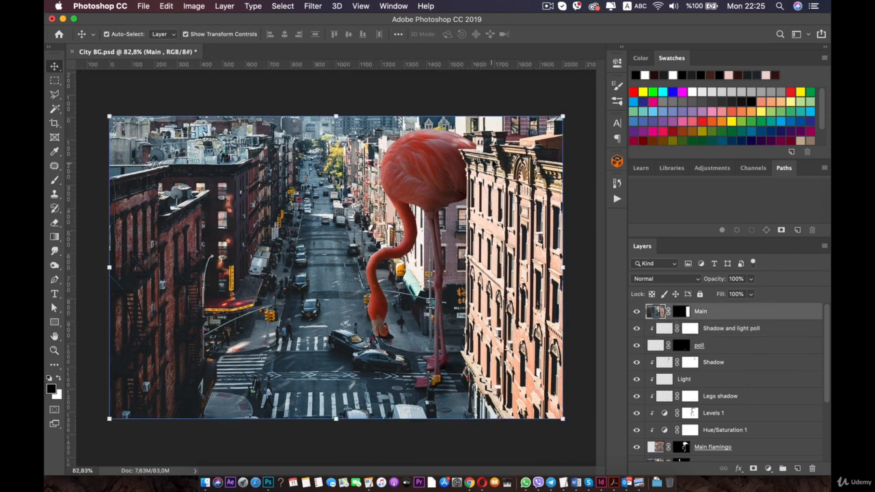
click(637, 312)
click(636, 311)
click(768, 469)
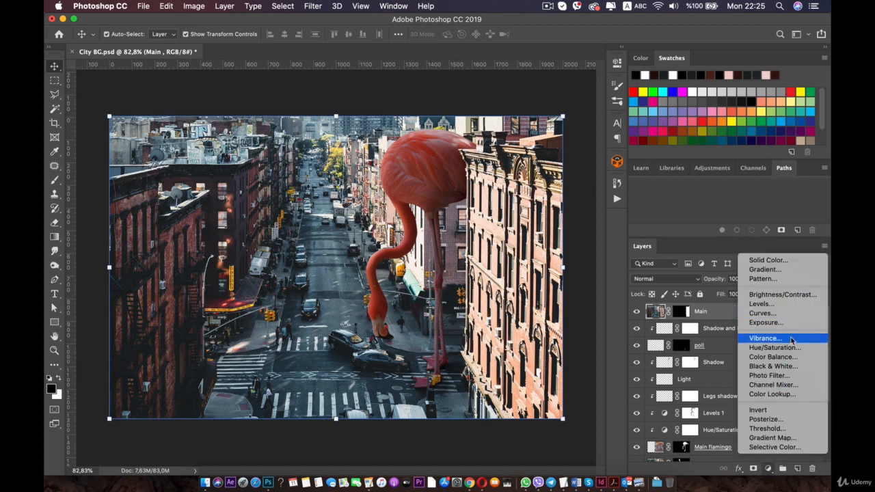
click(704, 370)
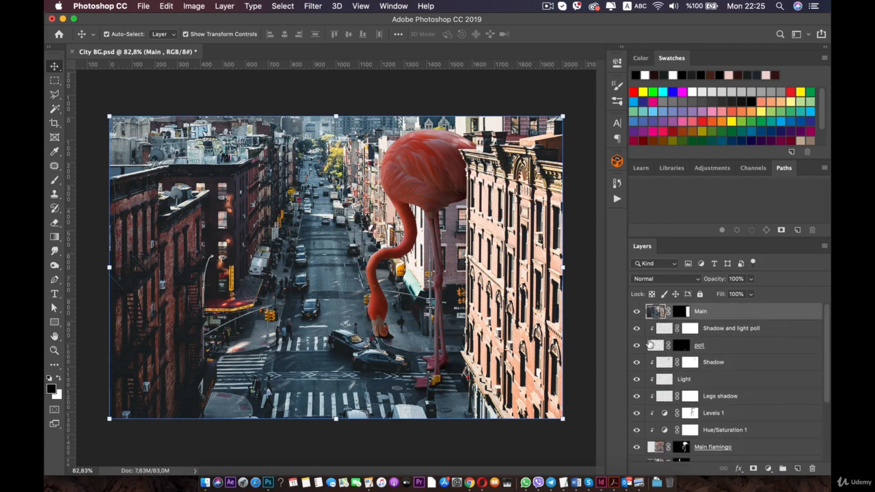
Group the layers from Shadow down to Main flamingo, including the Light, Legs shadow, Levels and Hue/Saturation layers
click(708, 363)
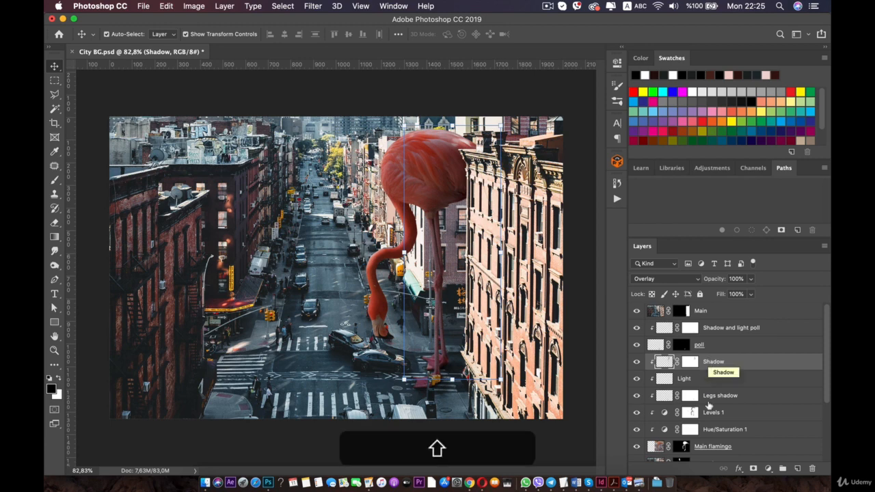
shift+click(720, 445)
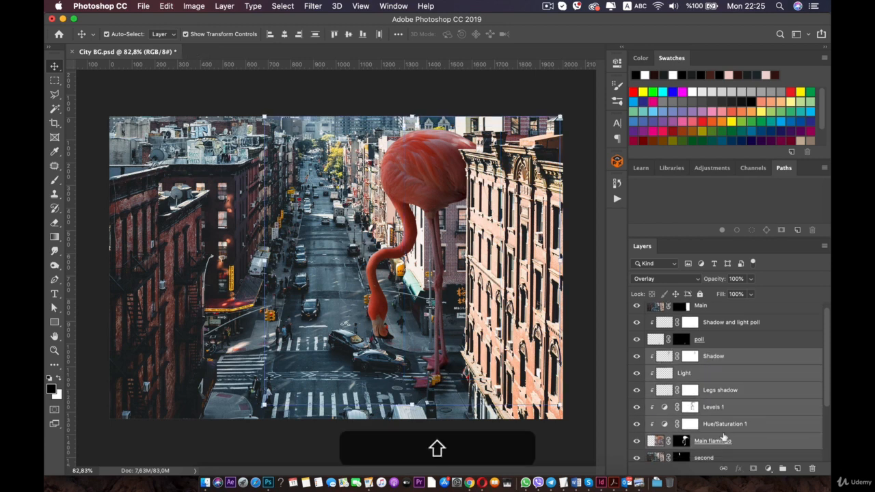
scroll(722, 416, down, 2)
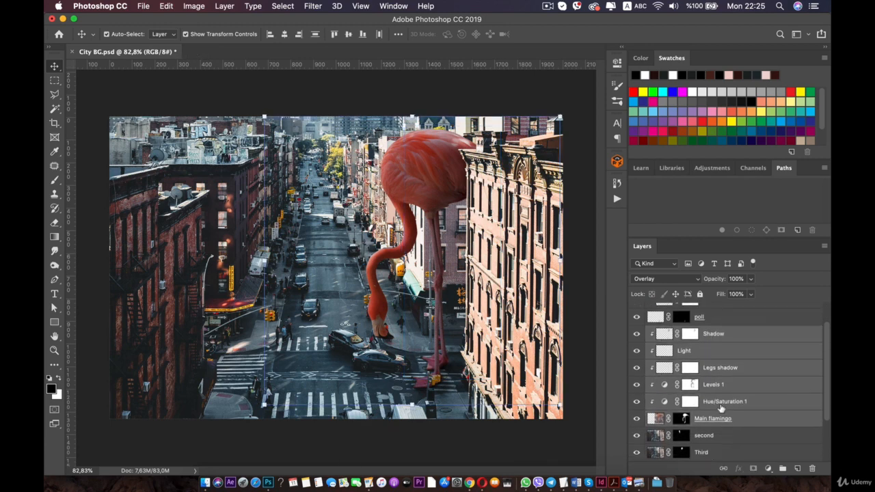
key(super+g)
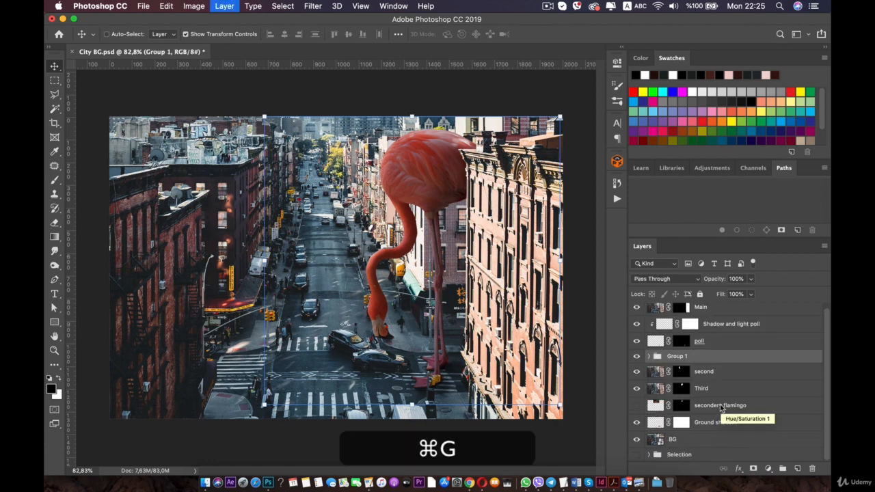
Rename the new flamingo layer group as "Flamingo main"
key(super+Return)
key(Return)
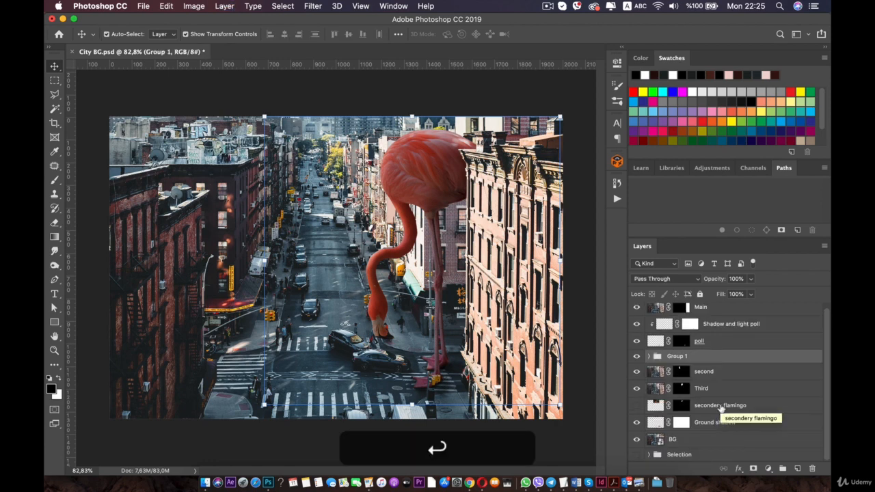
double_click(676, 356)
text(F)
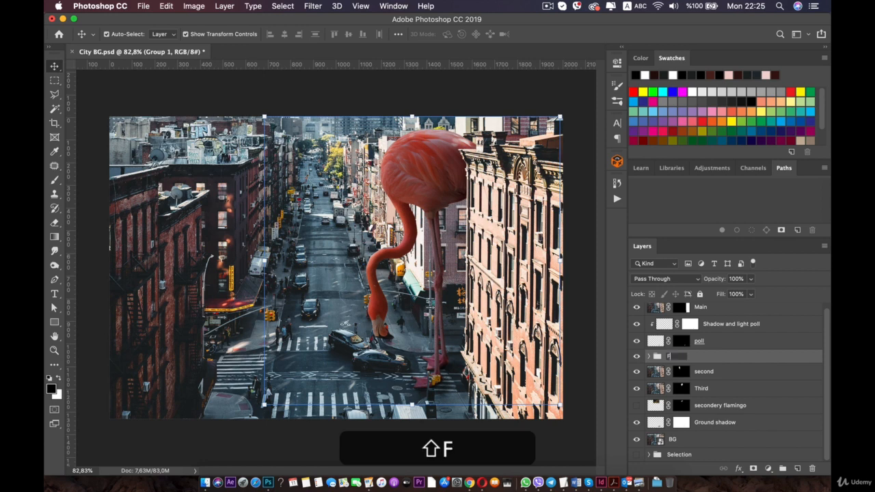
text(lamingo main)
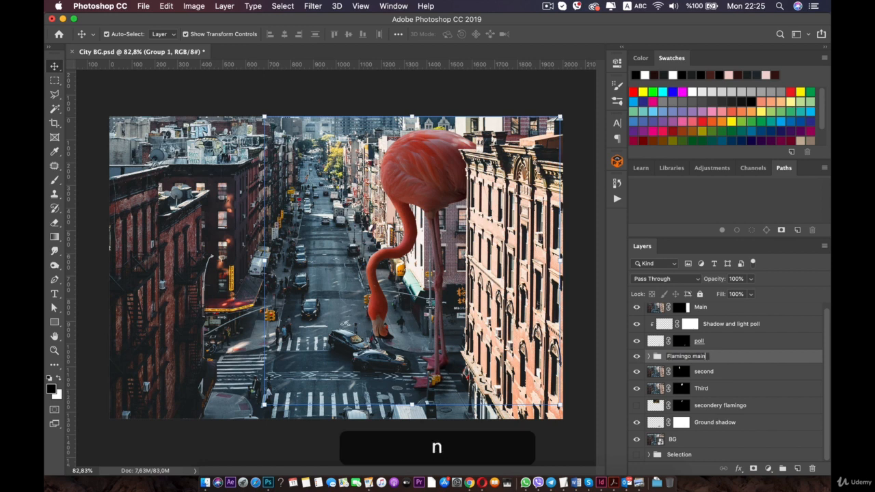
key(Return)
Go through the layers from second down to Ground shadow and select the Main layer above all the others
scroll(689, 375, up, 1)
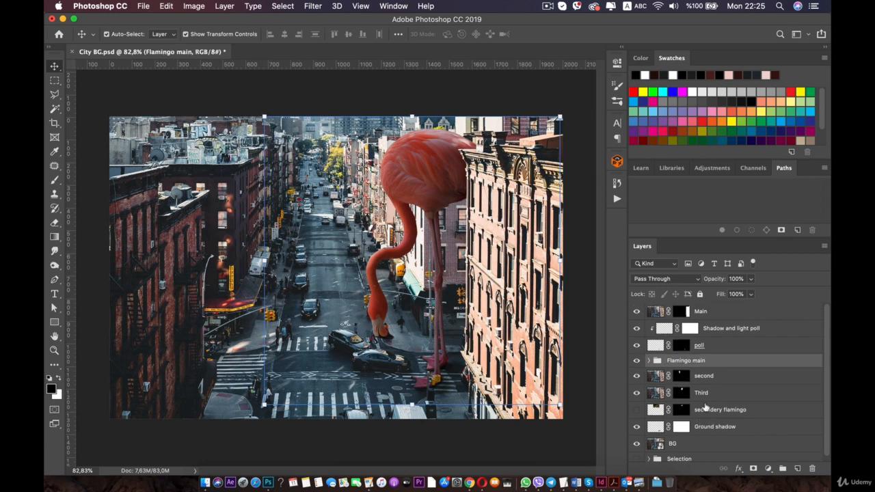
click(707, 377)
click(714, 394)
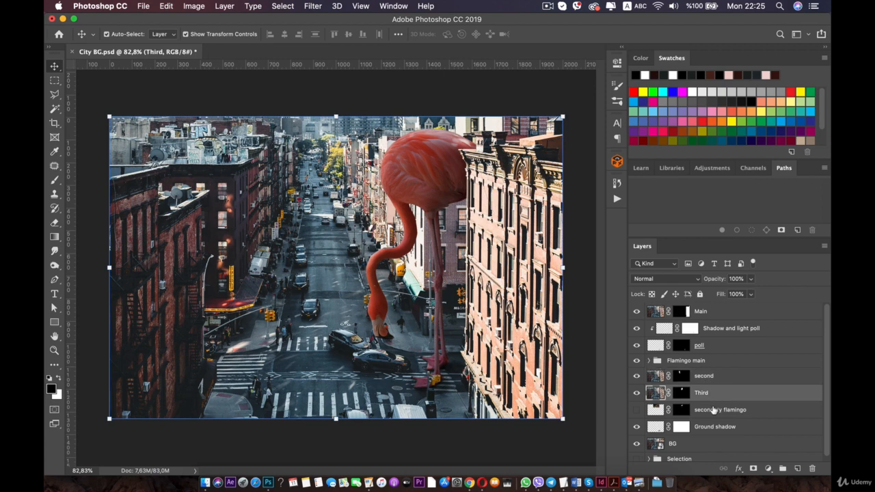
click(713, 409)
click(714, 430)
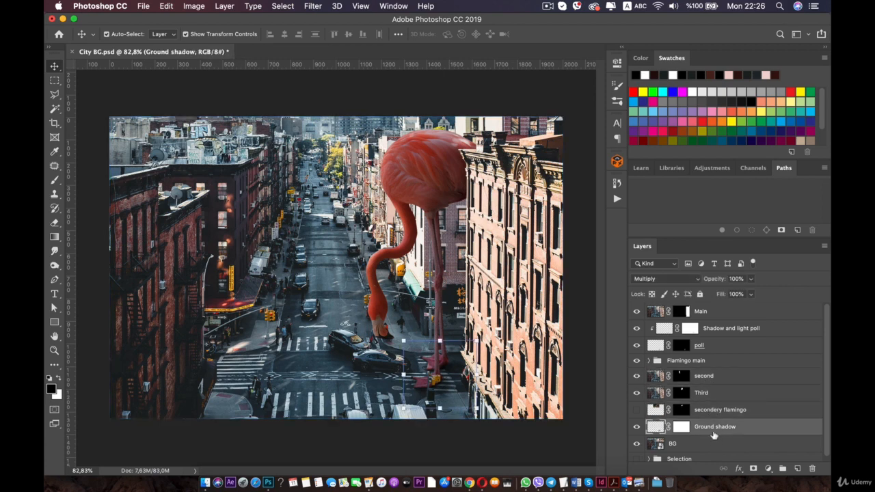
click(726, 412)
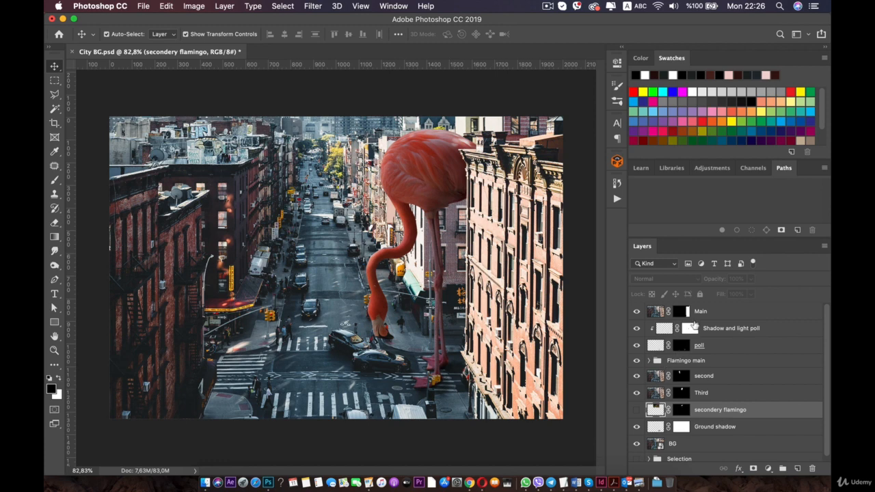
click(704, 314)
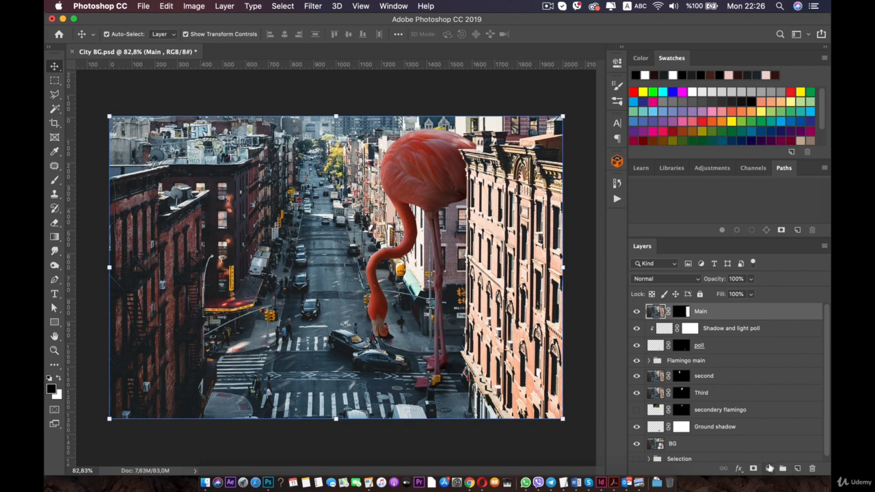
Add a Levels adjustment layer above the Main layer and clip it to Main
click(768, 468)
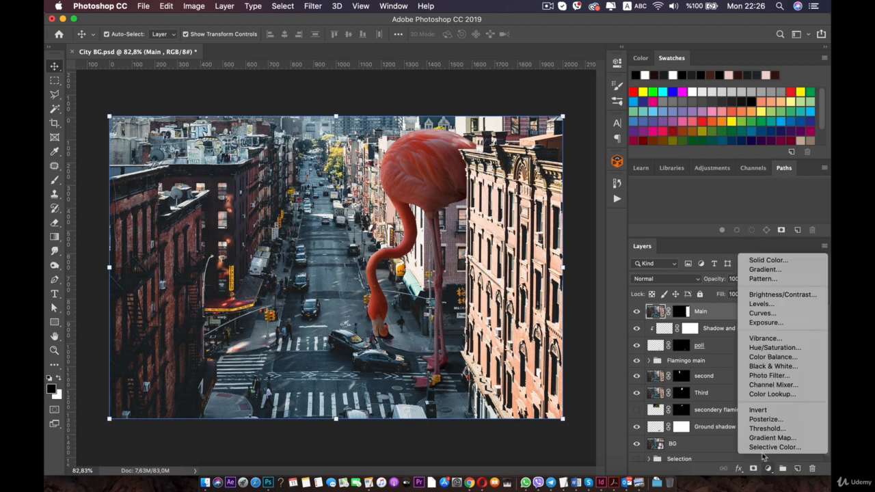
click(783, 308)
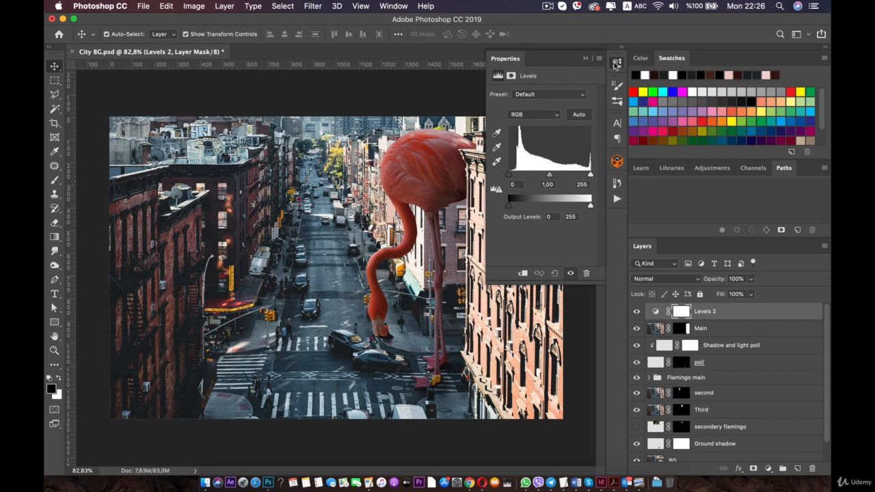
key(space)
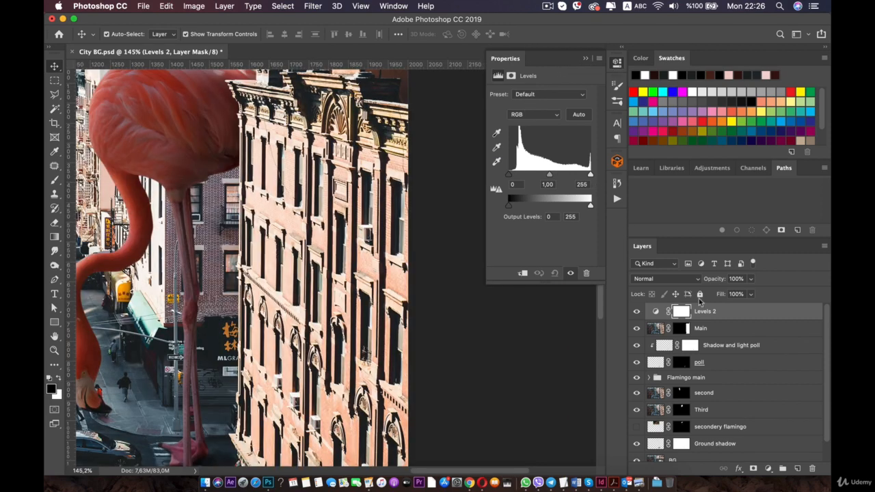
alt+click(660, 319)
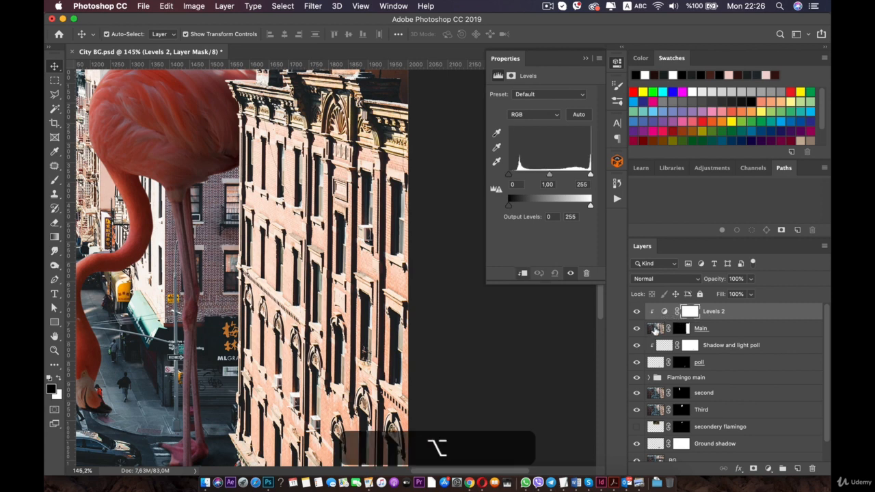
Darken the foreground building by lowering the white output level of the clipped Levels layer to about 27
drag(591, 175, 524, 216)
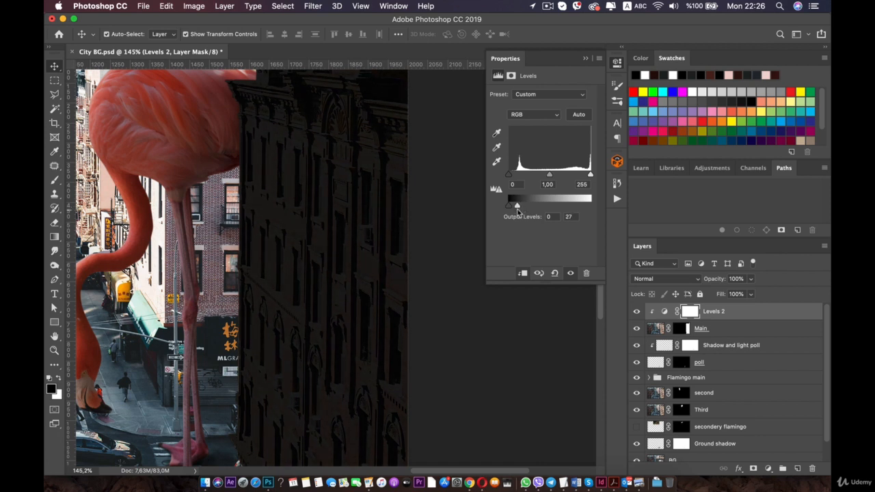
drag(517, 208, 518, 209)
click(617, 62)
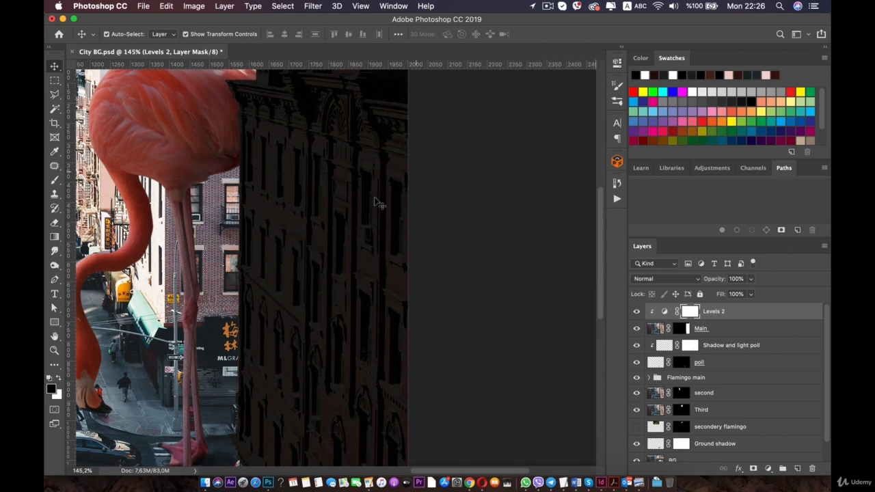
Set up a soft round Brush of 105 px at 11% opacity for painting on the Levels 2 mask
scroll(380, 203, down, 5)
scroll(490, 335, up, 3)
scroll(489, 335, right, 10)
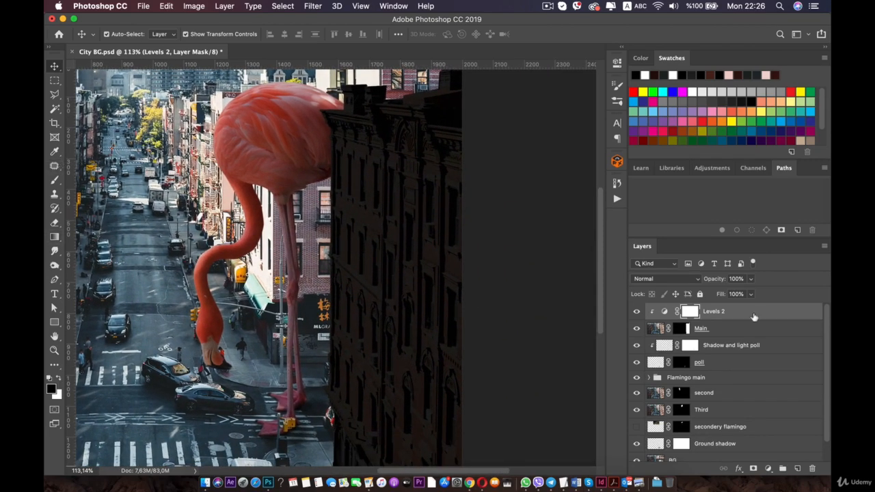
click(54, 181)
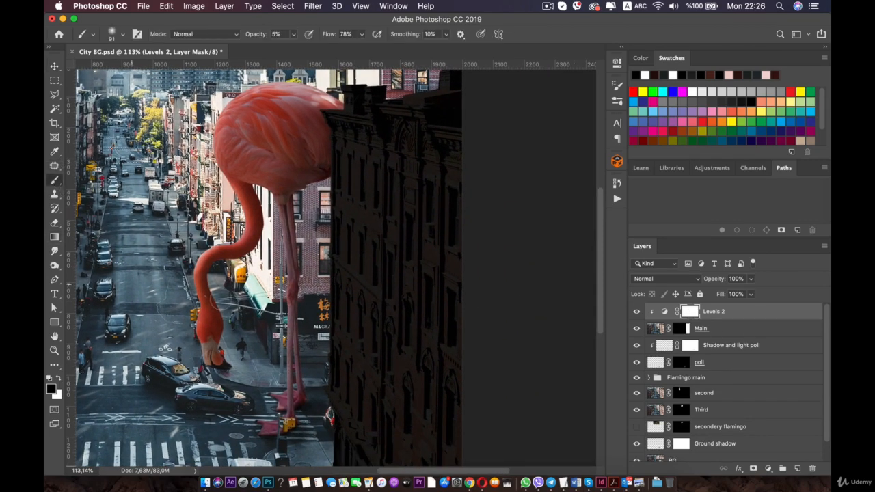
right_click(307, 271)
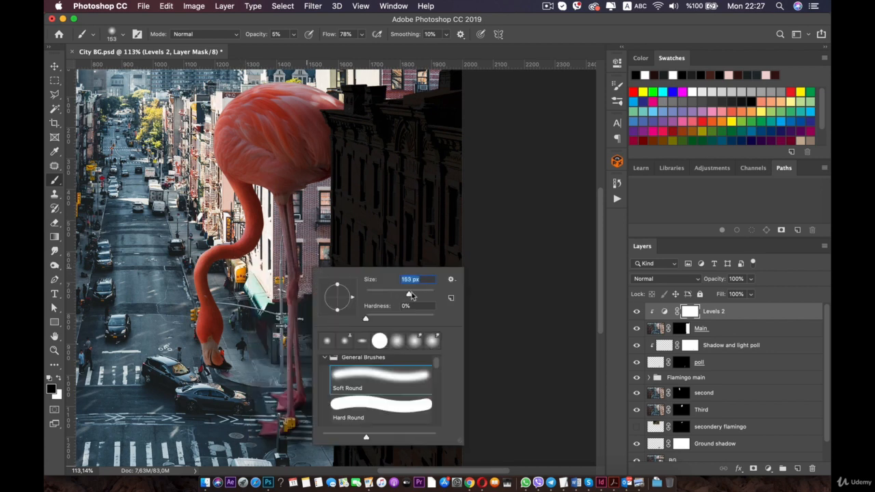
drag(402, 301, 400, 300)
click(293, 35)
drag(294, 47, 296, 50)
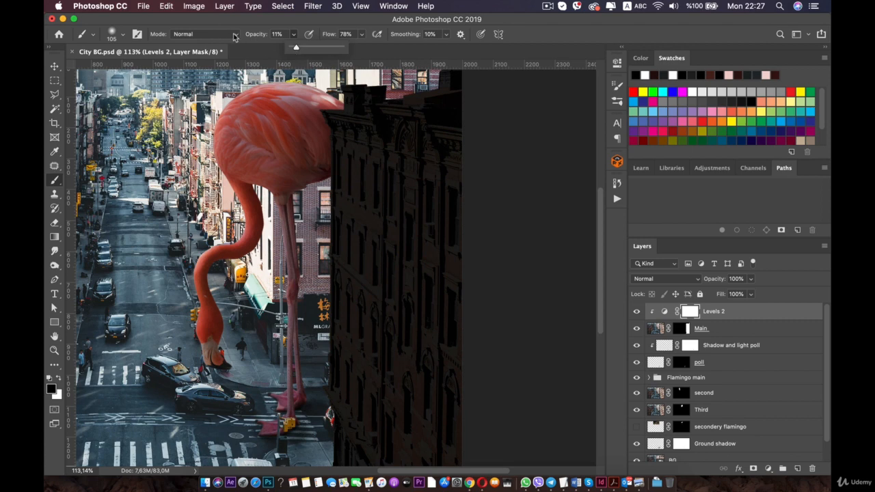
Try strokes on the darkened building's upper facade, undo them, and reduce the brush opacity to 4%
mouse_move(401, 155)
mouse_down()
mouse_move(404, 200)
mouse_move(374, 144)
mouse_move(445, 142)
mouse_up()
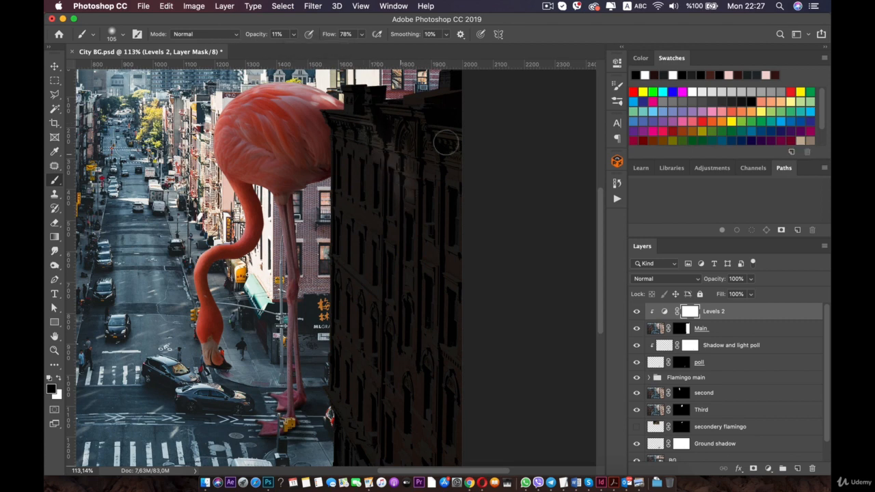
key(super+z)
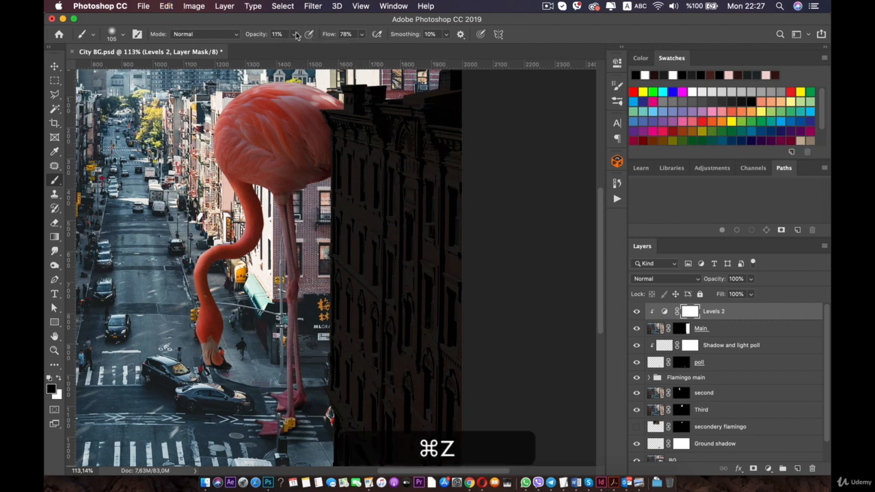
click(293, 34)
drag(295, 47, 290, 48)
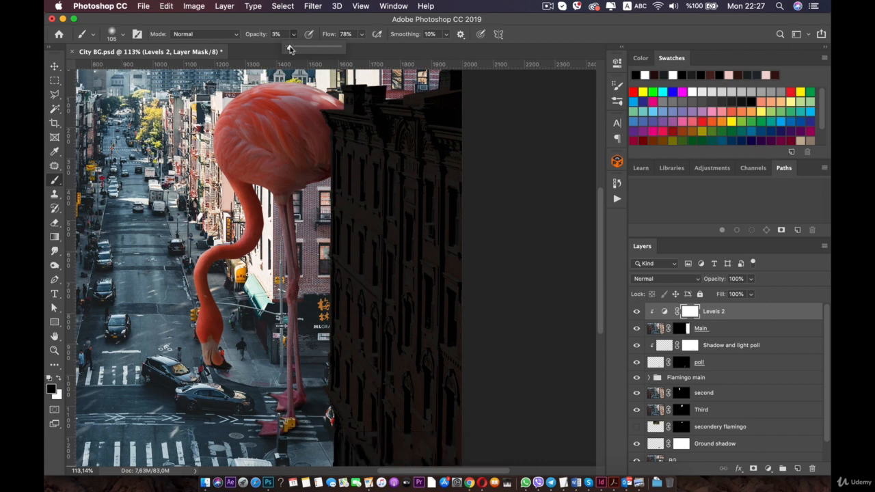
mouse_move(364, 149)
mouse_down()
mouse_move(395, 190)
mouse_move(396, 176)
mouse_up()
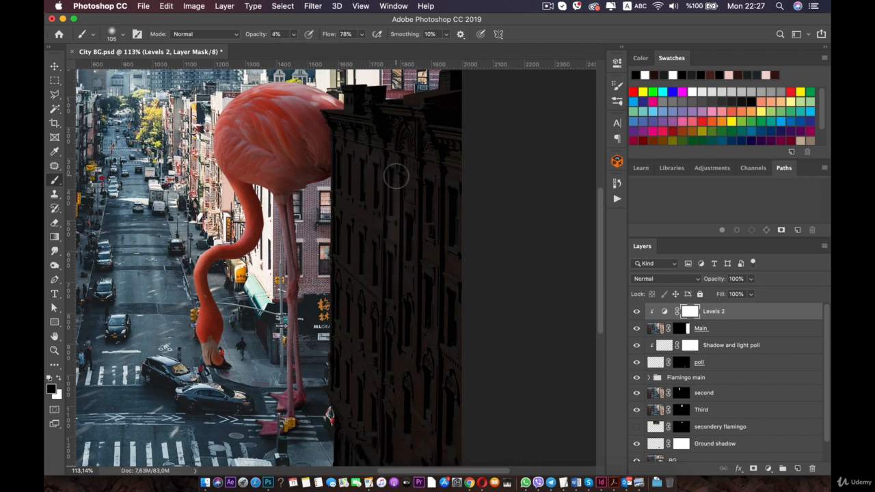
key(super+z)
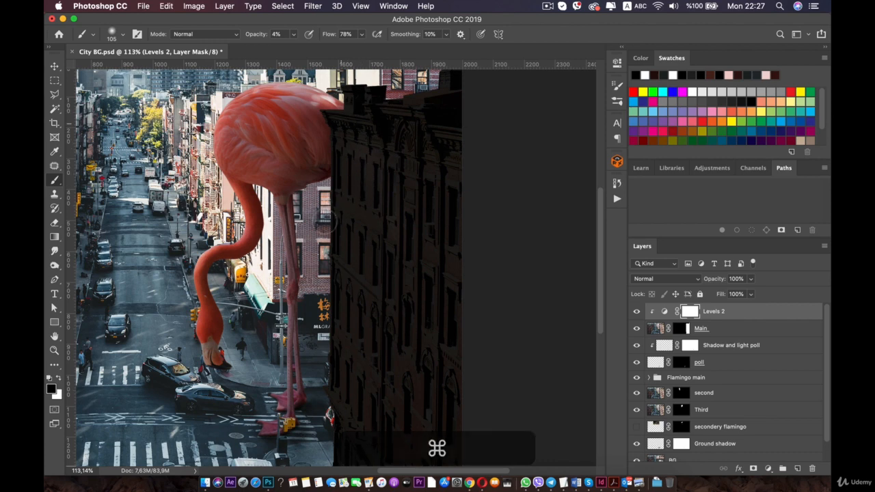
Paint faint black strokes on the Levels 2 mask over the building's facade, undoing the unwanted ones
right_click(363, 155)
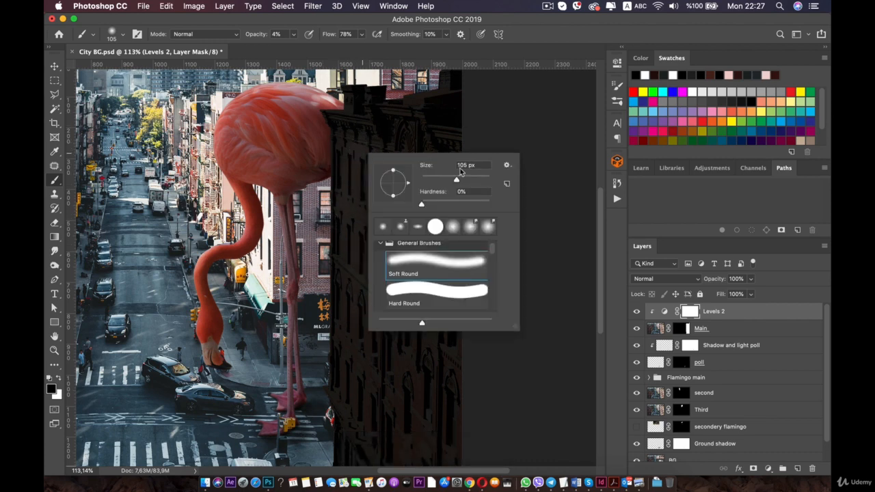
key(super+z)
key(super+z)
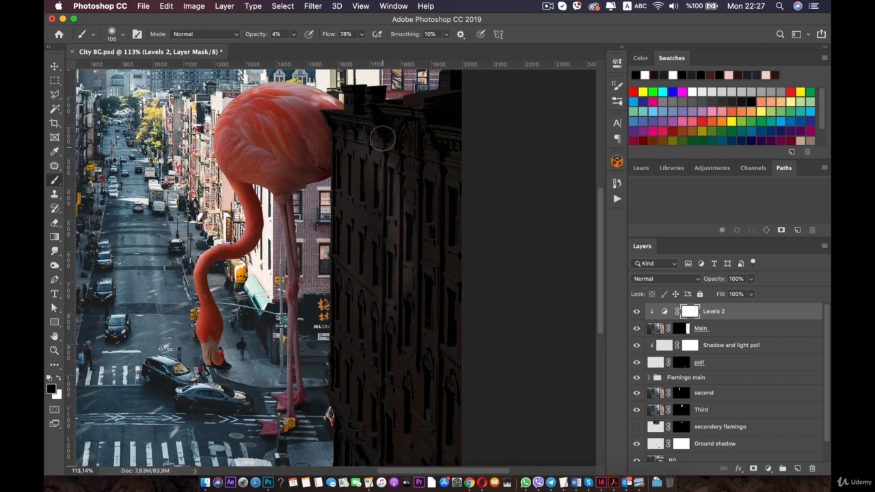
key(super+z)
key(super+z)
key(super+z)
key(super+z)
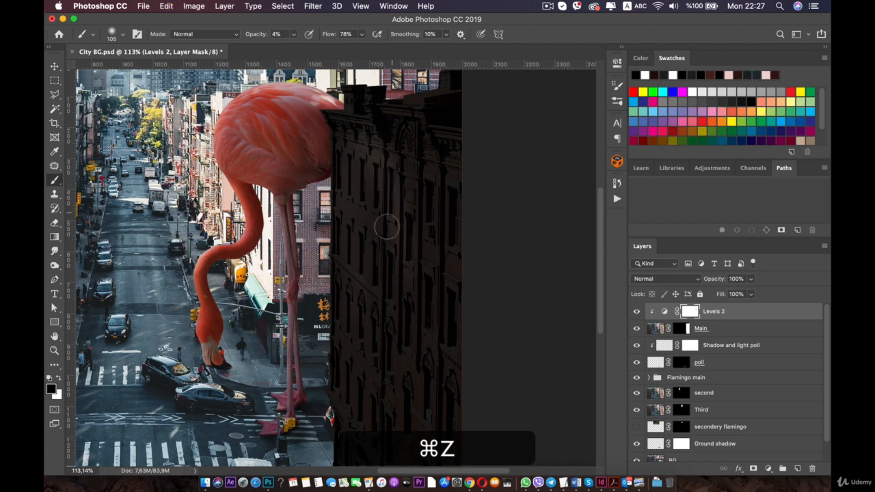
key(super+z)
key(super+z)
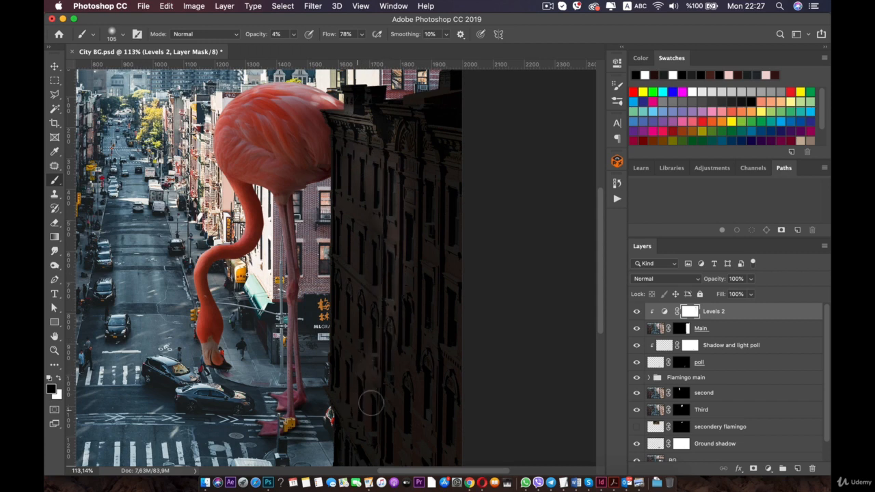
Enlarge the brush to 191 px and paint the Levels 2 mask to lighten the building's outer side
right_click(494, 274)
click(496, 199)
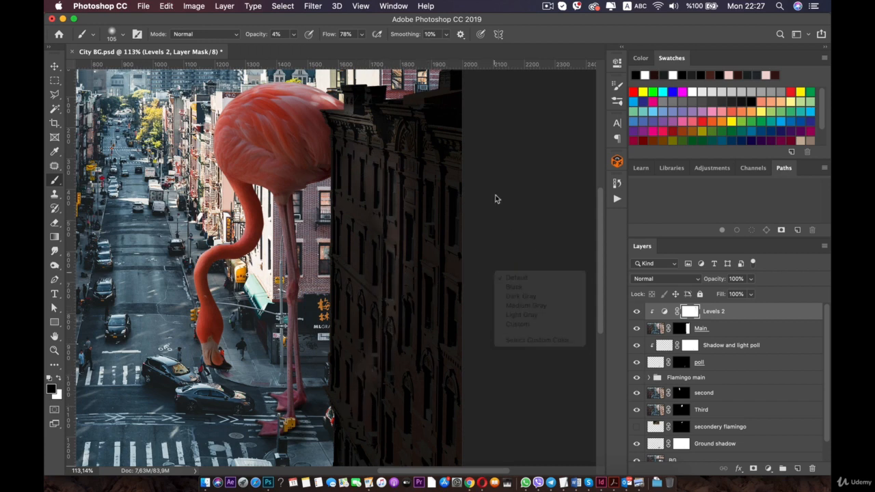
right_click(496, 199)
click(419, 196)
right_click(380, 198)
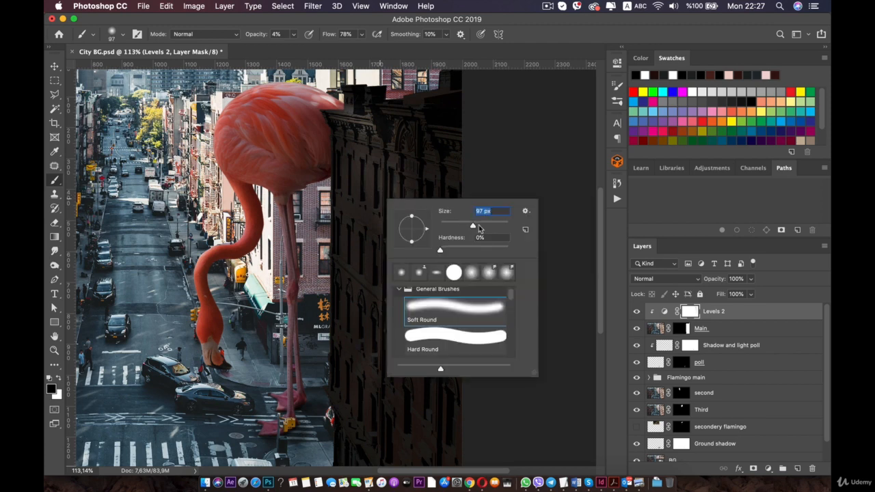
click(429, 164)
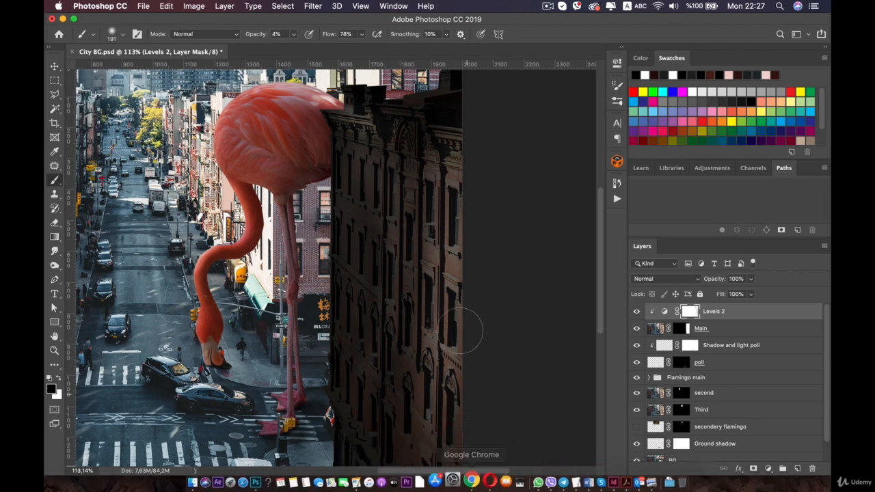
drag(447, 243, 447, 164)
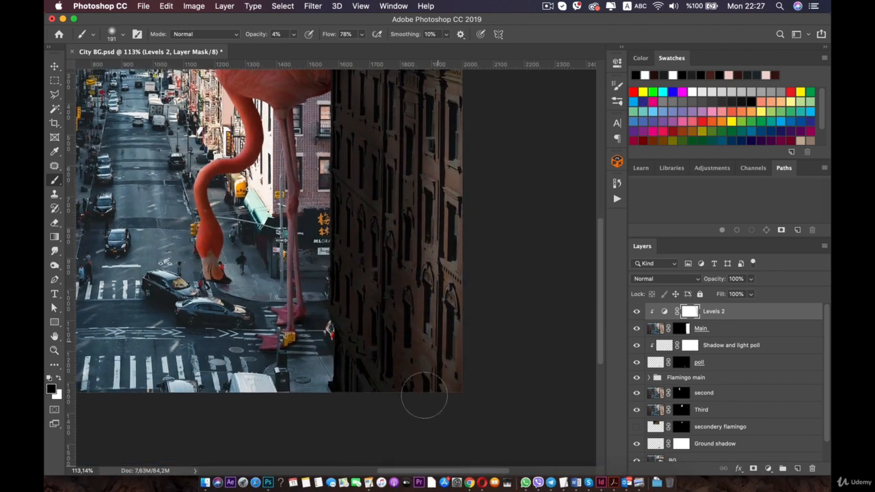
Paint on the Levels 2 mask along the building's roofline and cornice to bring back their detail
scroll(421, 382, up, 10)
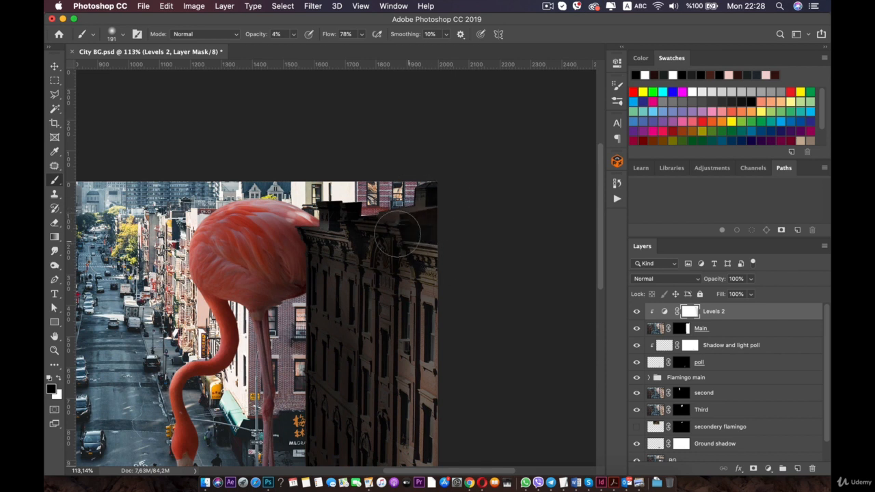
mouse_move(397, 230)
mouse_down()
mouse_move(421, 209)
mouse_move(414, 230)
mouse_move(386, 224)
mouse_move(403, 218)
mouse_up()
mouse_move(340, 205)
mouse_down()
mouse_move(354, 213)
mouse_move(326, 207)
mouse_move(423, 223)
mouse_move(362, 221)
mouse_move(405, 203)
mouse_move(433, 227)
mouse_up()
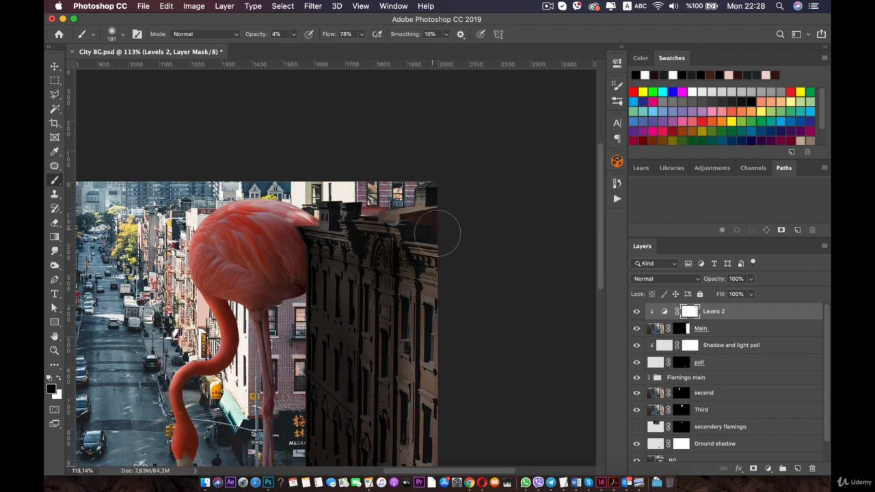
key(space)
drag(461, 293, 456, 192)
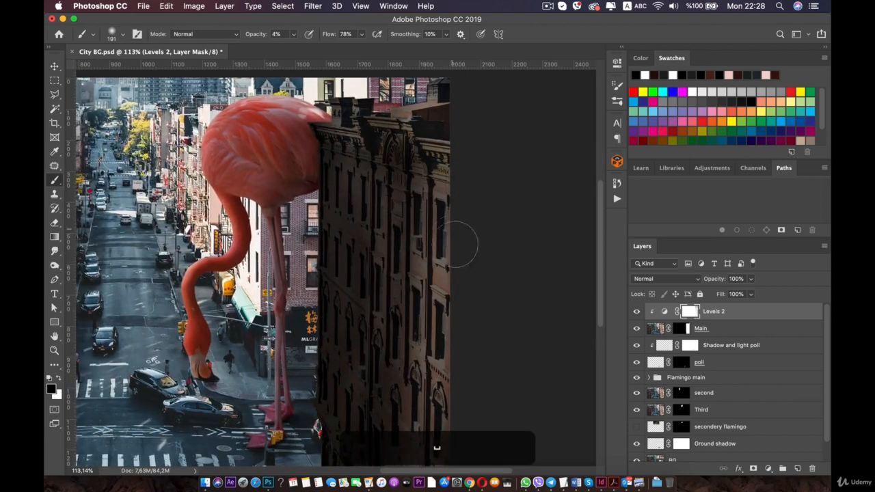
scroll(484, 296, down, 3)
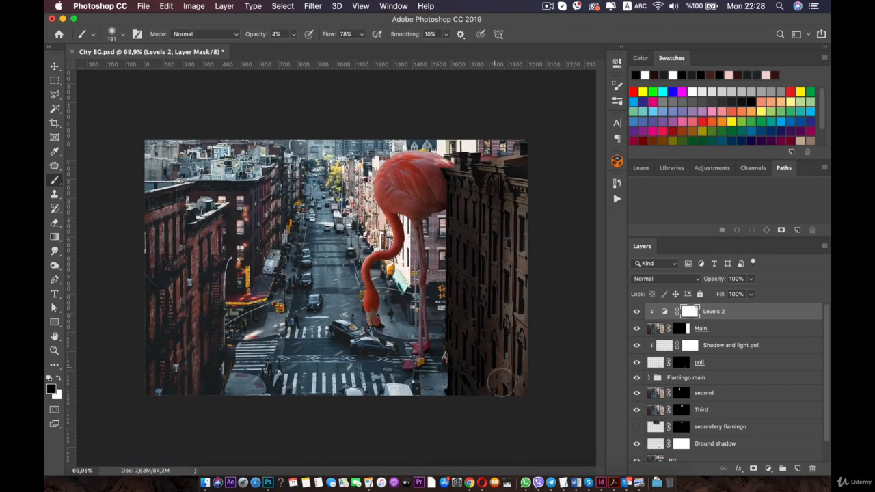
Undo the last mask stroke, lower the brush opacity to 1%, and softly lighten the facade nearest the flamingo
scroll(547, 361, up, 3)
mouse_move(534, 321)
mouse_down()
mouse_move(412, 260)
mouse_move(414, 267)
mouse_up()
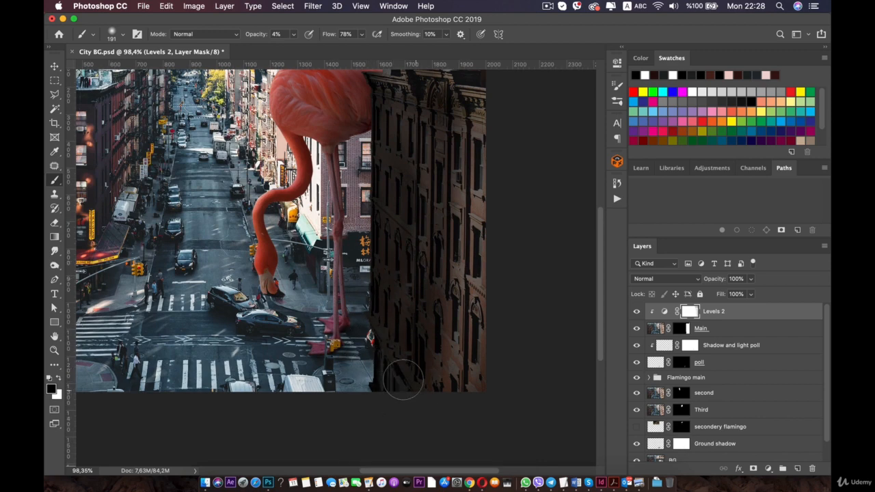
key(super+z)
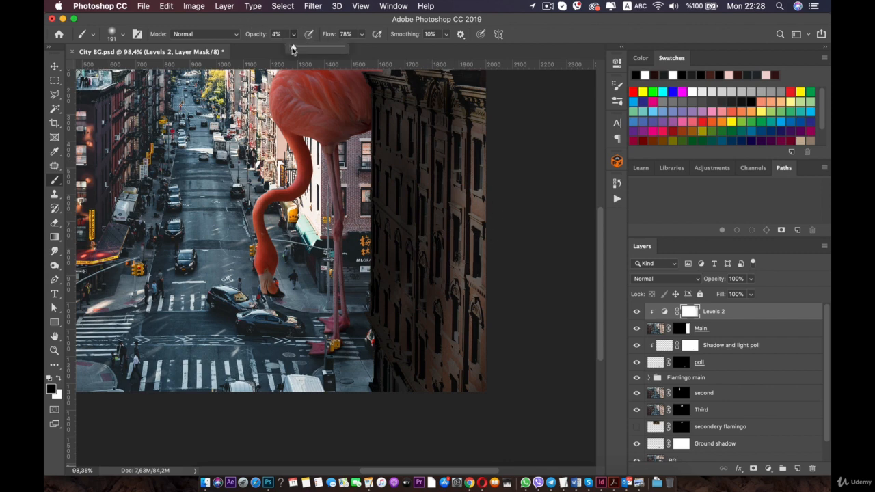
click(399, 152)
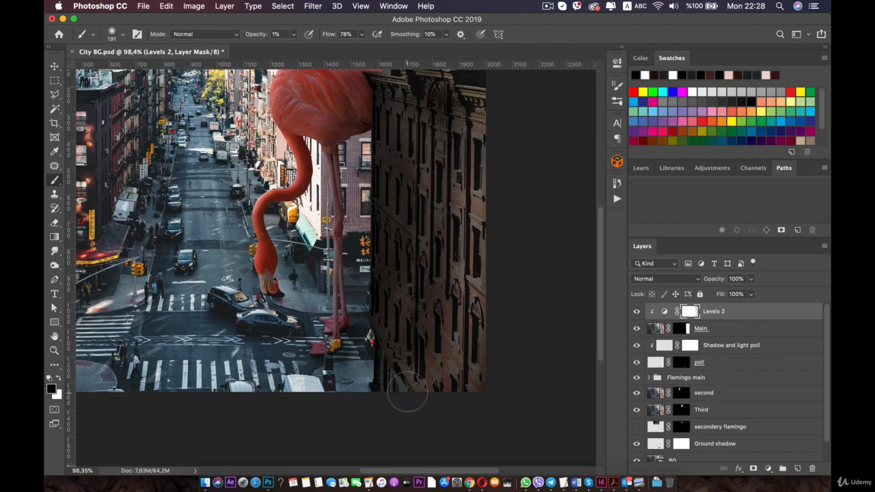
Compare the shaded building with the flamingo and street in the full composition and at closer range
key(super+0)
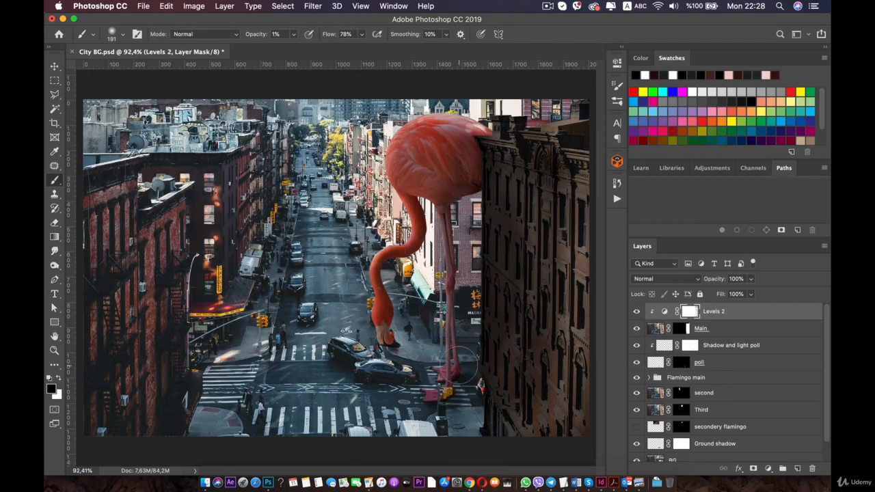
key(super+minus)
scroll(459, 370, up, 4)
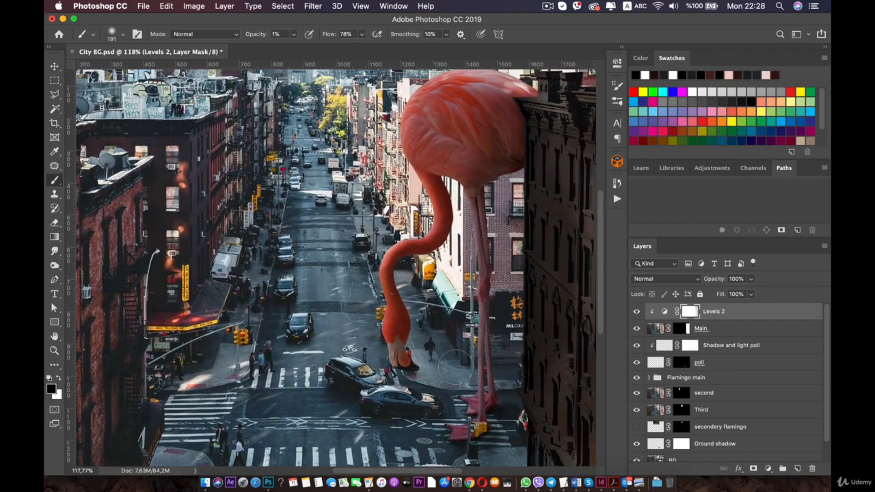
scroll(469, 373, down, 3)
key(super+0)
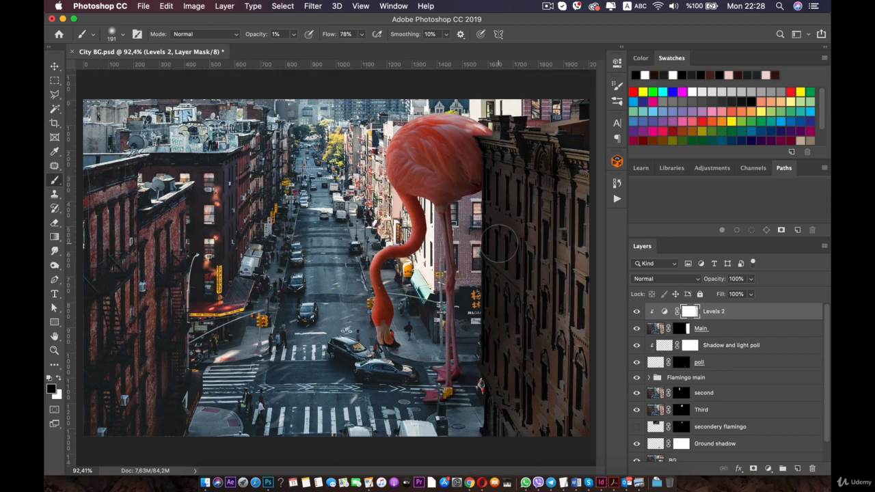
key(super+minus)
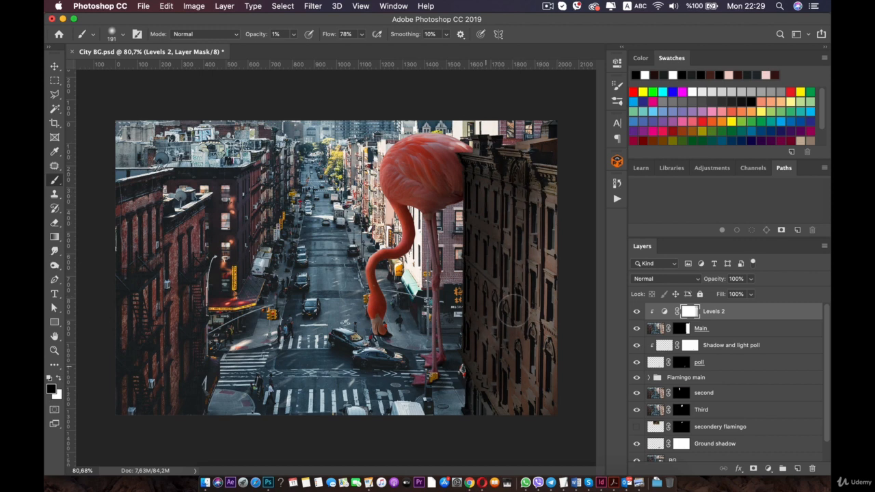
scroll(544, 425, down, 2)
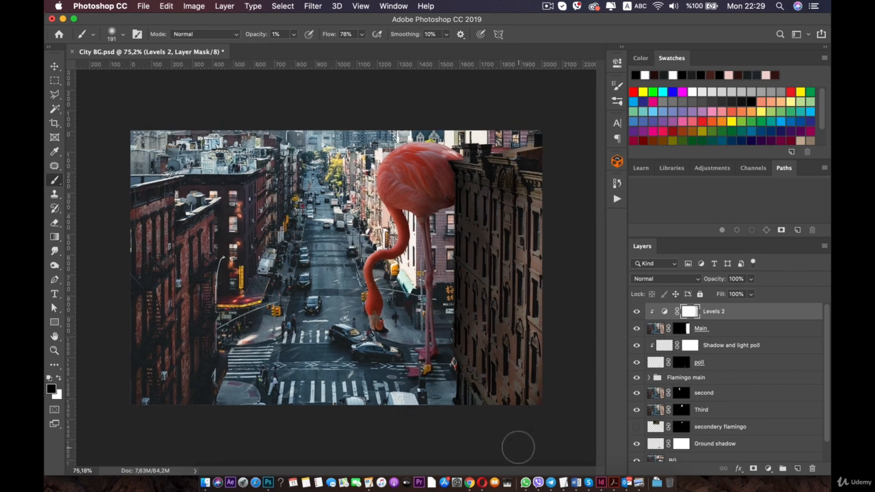
Raise the brush opacity to 3% and softly paint the Levels 2 mask at the building's outer upper corner
scroll(336, 267, up, 1)
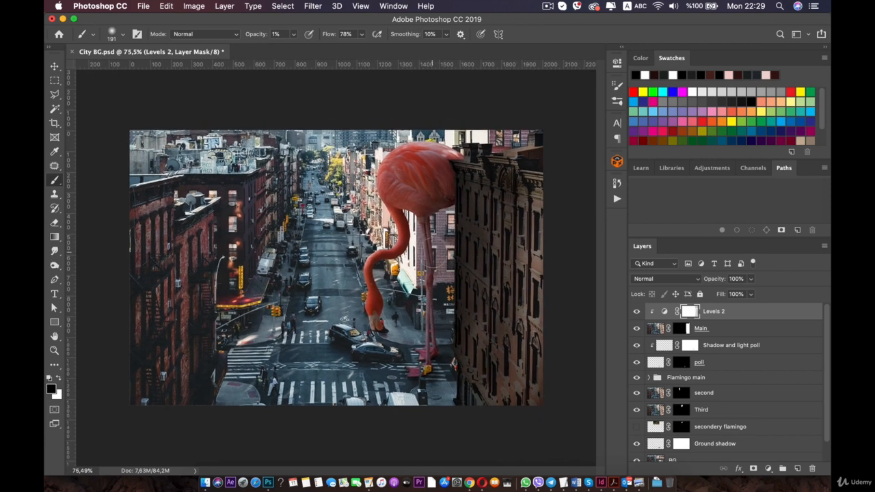
scroll(336, 267, down, 3)
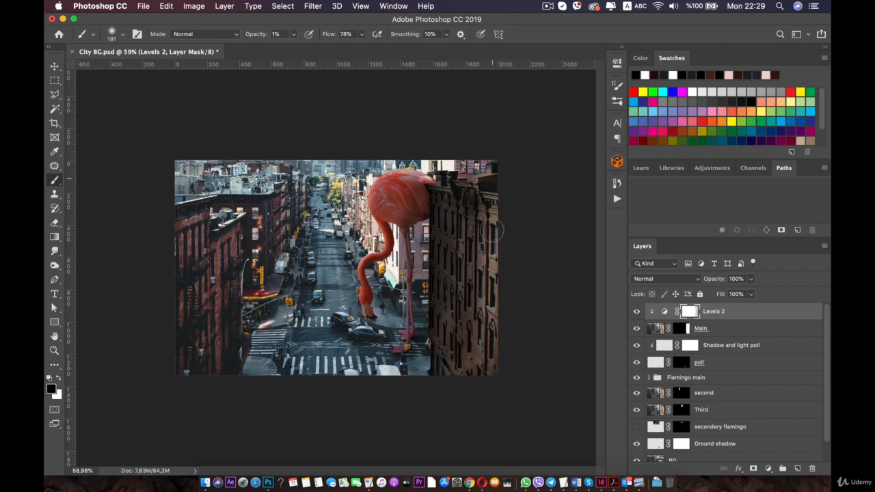
click(293, 34)
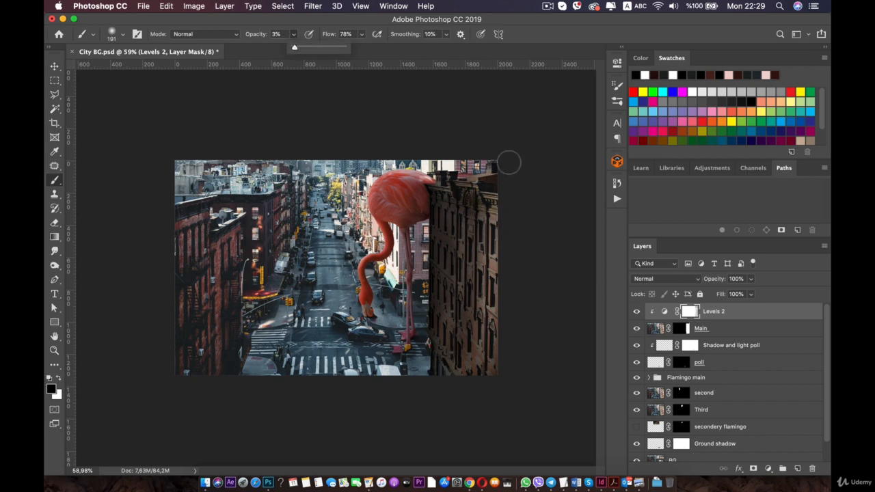
click(509, 165)
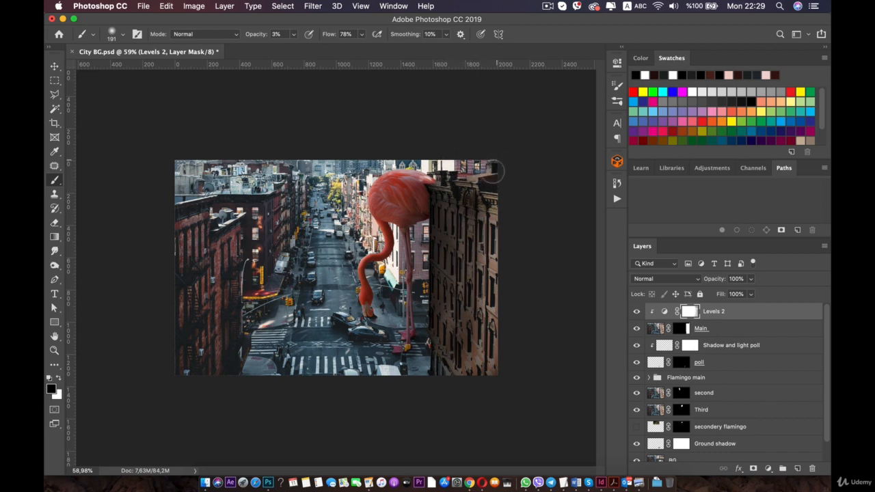
Select the Ground shadow layer and softly paint shadow on the street around the flamingo's feet and the building's base
scroll(449, 337, up, 3)
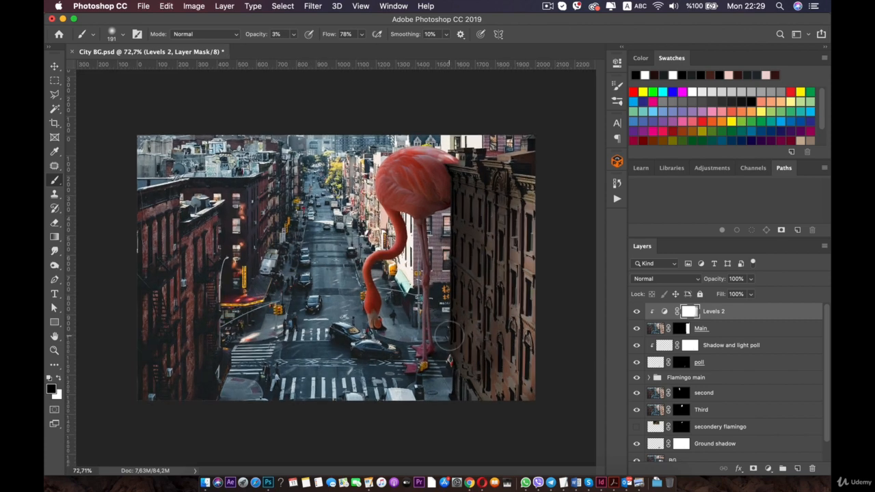
key(space)
drag(459, 285, 427, 270)
scroll(439, 417, up, 2)
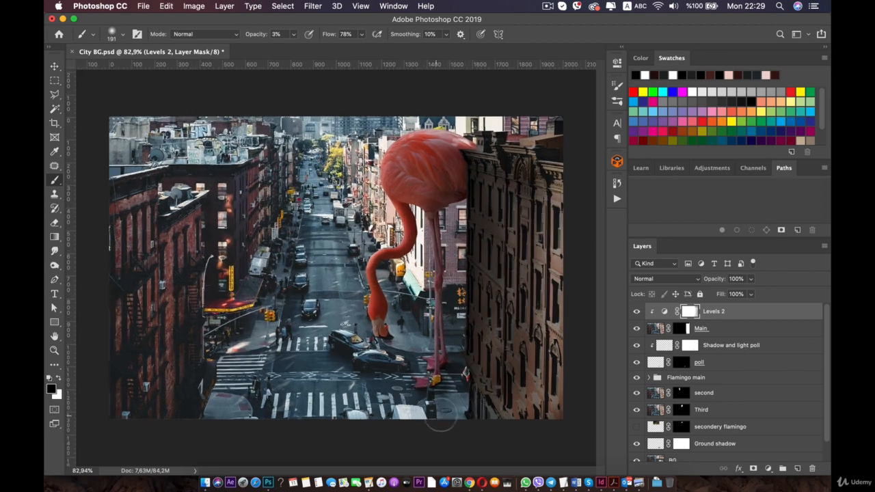
key(space)
scroll(726, 421, down, 1)
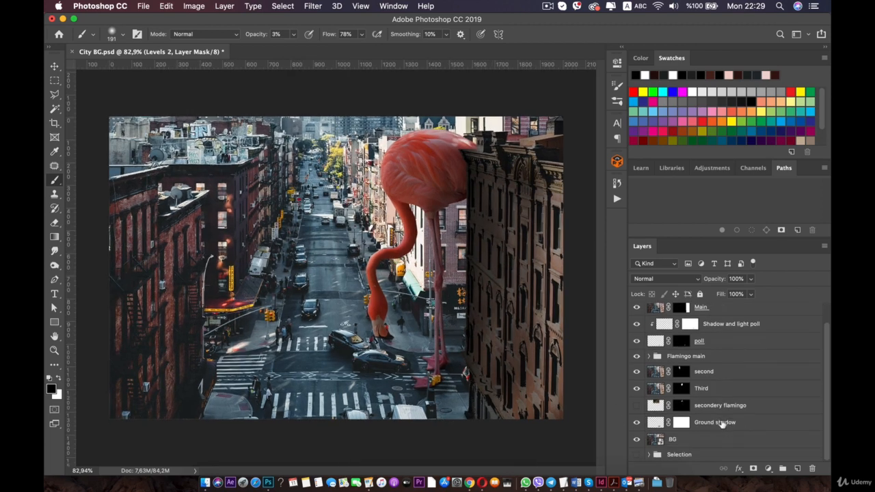
click(717, 422)
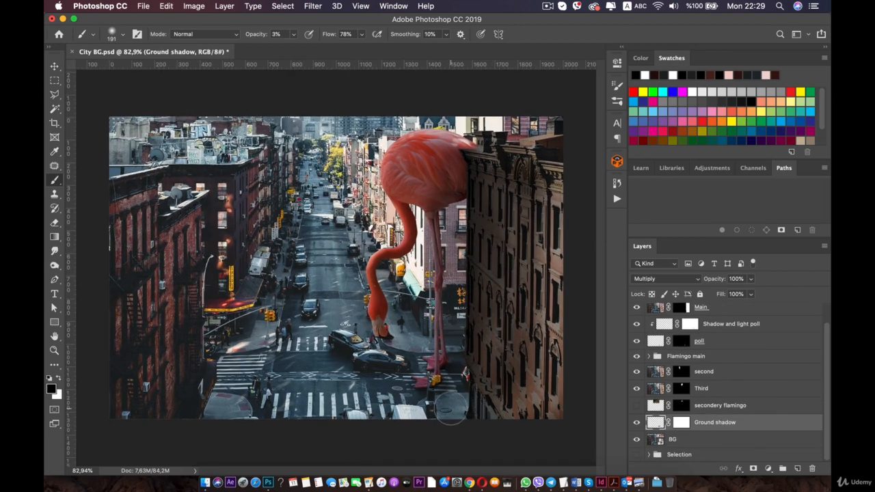
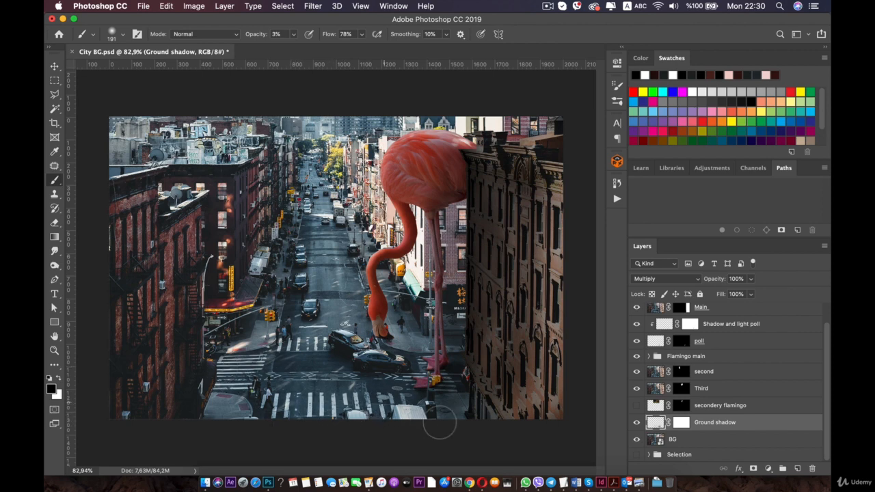
Compare the composition with the Ground shadow layer hidden and shown, both at closer range and in the full view
click(635, 424)
click(636, 424)
click(636, 423)
click(635, 424)
scroll(499, 307, down, 3)
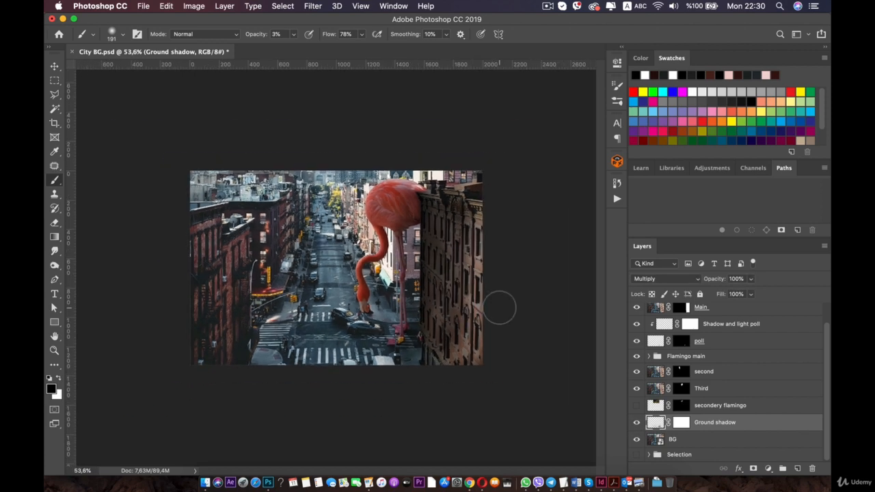
click(636, 422)
click(636, 422)
scroll(395, 224, up, 1)
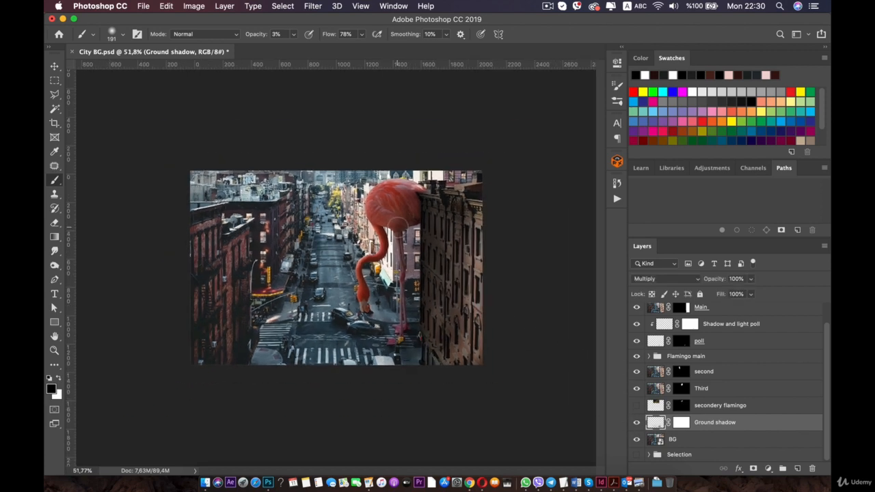
scroll(397, 223, up, 2)
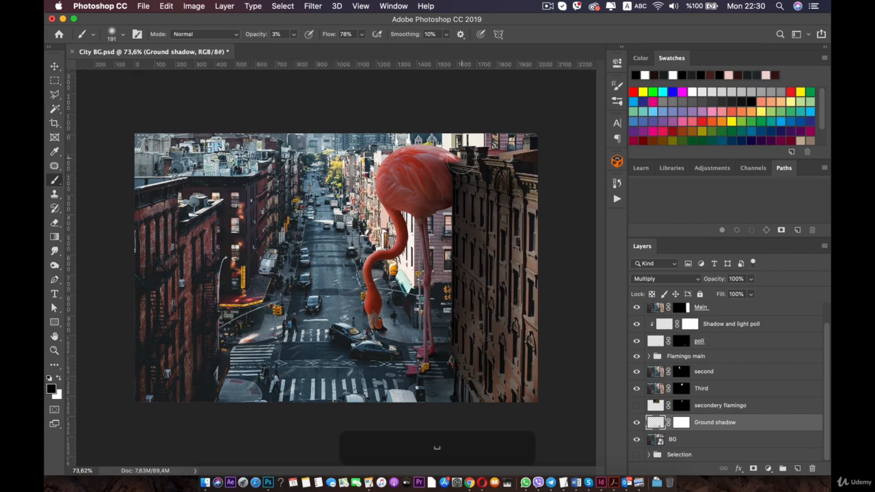
Reduce the brush to 52 px and paint the Levels 2 mask along the building edge beside the flamingo's body
scroll(396, 222, up, 6)
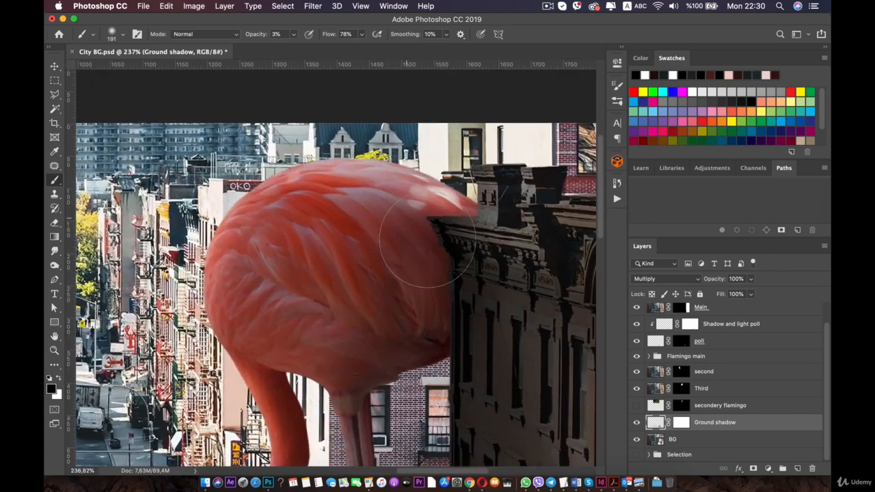
mouse_move(420, 225)
mouse_down()
mouse_move(360, 256)
mouse_move(408, 265)
mouse_move(371, 254)
mouse_up()
scroll(373, 279, up, 1)
right_click(373, 283)
drag(470, 310, 463, 312)
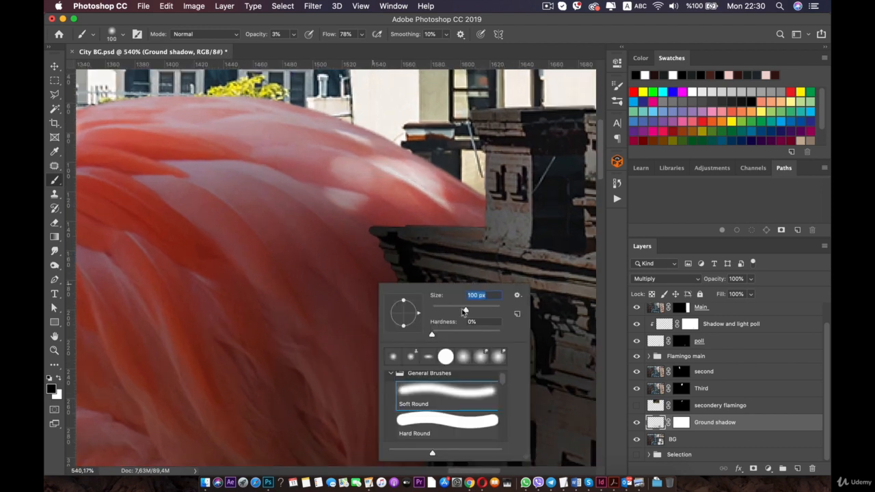
scroll(717, 350, up, 2)
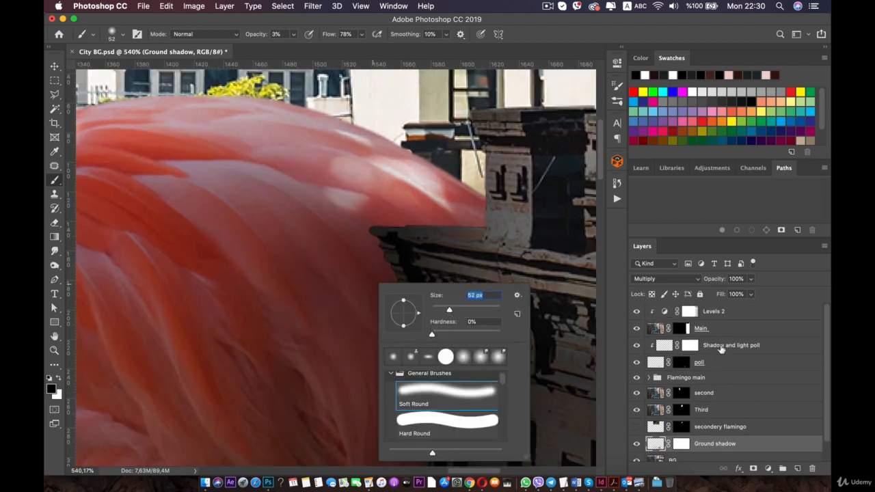
click(732, 320)
click(732, 320)
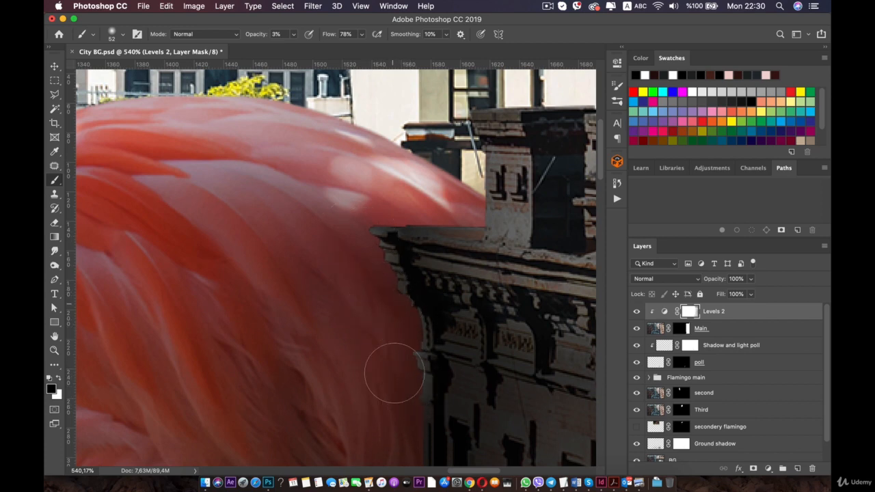
scroll(391, 345, down, 3)
drag(391, 345, 378, 252)
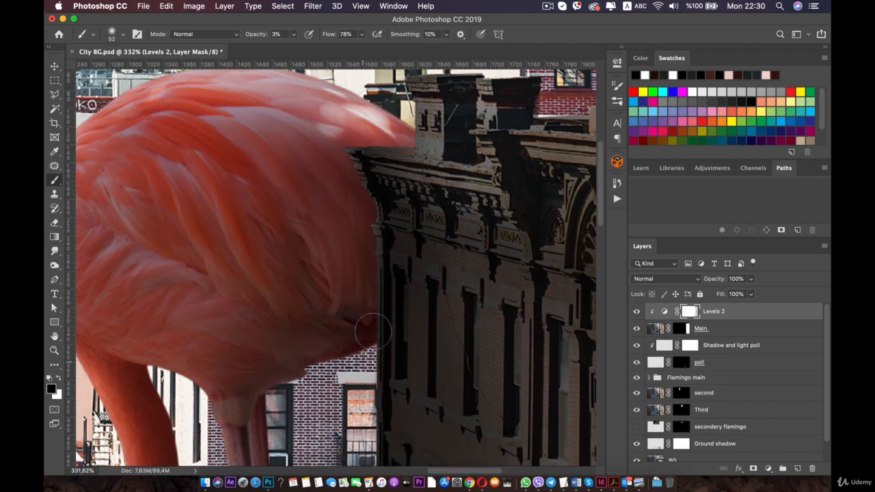
scroll(369, 307, down, 3)
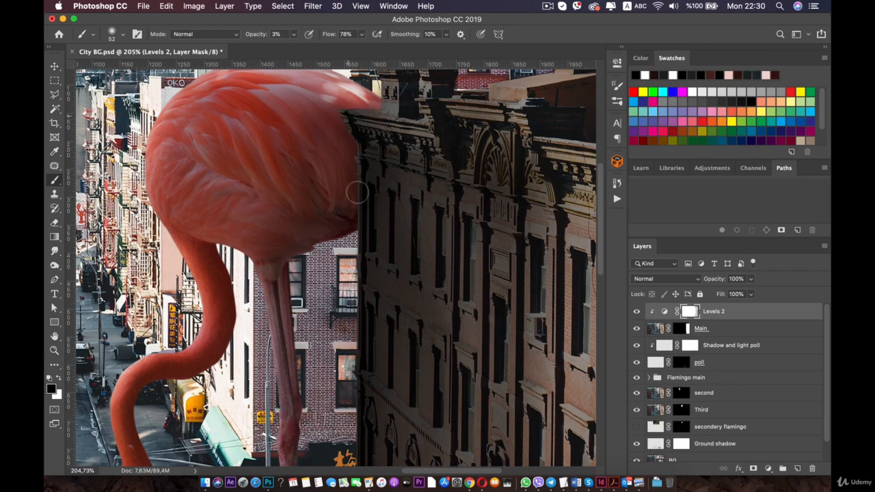
scroll(332, 353, down, 4)
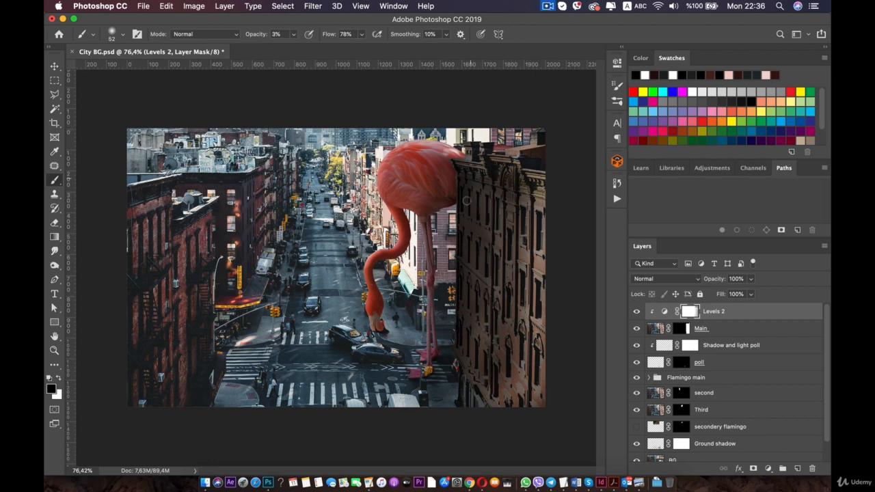
key(super+0)
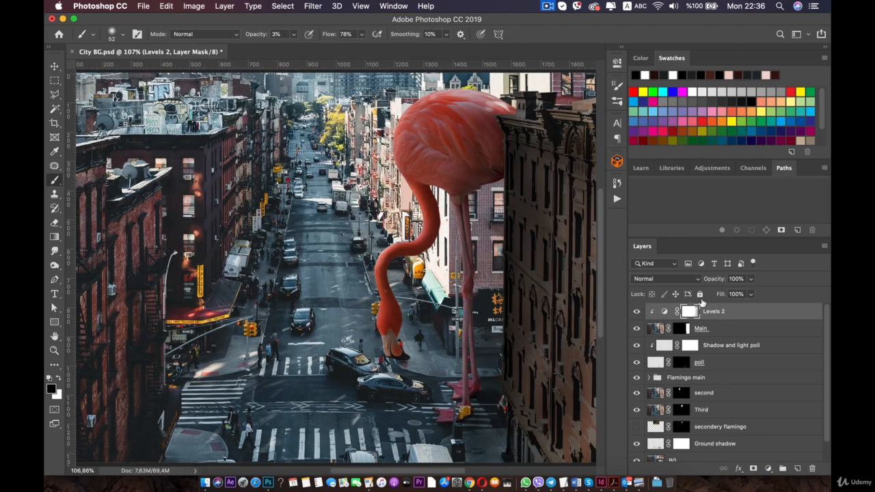
scroll(557, 178, right, 5)
right_click(395, 184)
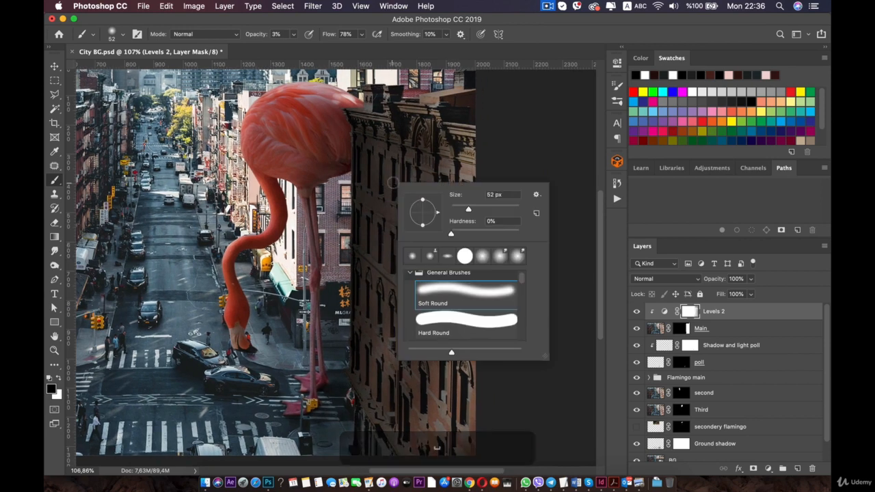
drag(477, 212, 524, 213)
click(396, 156)
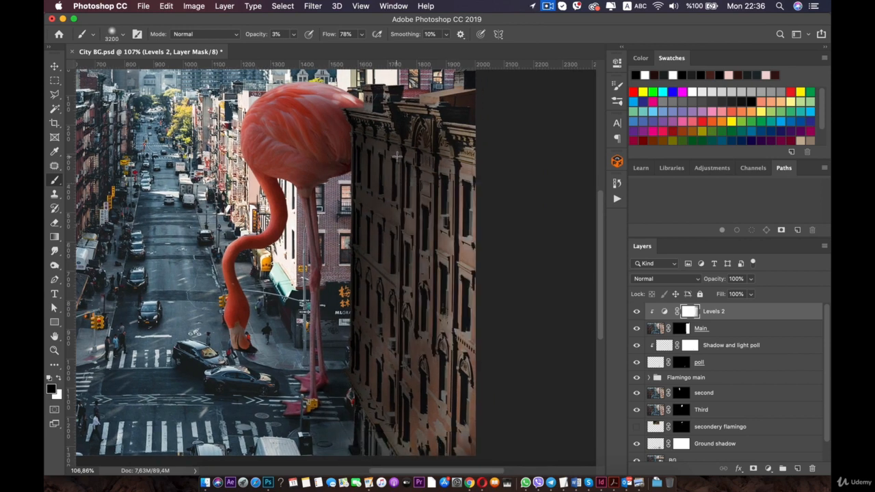
key(super+z)
Set the brush size to 364 px and paint the Levels 2 mask to lighten the facade nearest the flamingo
right_click(400, 159)
click(499, 182)
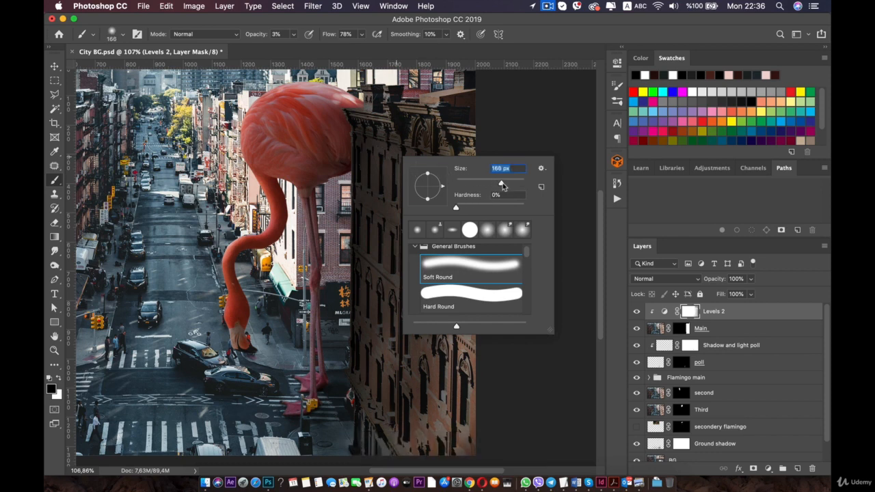
drag(512, 184, 513, 184)
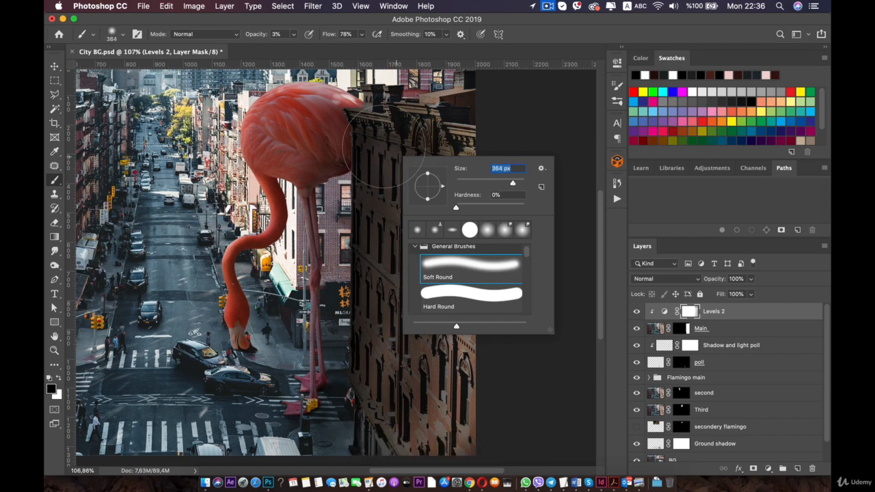
click(380, 145)
mouse_move(374, 309)
mouse_down()
mouse_move(379, 215)
mouse_move(393, 215)
mouse_move(389, 382)
mouse_move(385, 195)
mouse_move(367, 138)
mouse_move(405, 303)
mouse_move(379, 431)
mouse_move(354, 369)
mouse_move(403, 389)
mouse_move(463, 179)
mouse_move(447, 274)
mouse_move(438, 223)
mouse_move(416, 359)
mouse_move(440, 280)
mouse_move(399, 431)
mouse_move(482, 196)
mouse_move(478, 165)
mouse_move(424, 385)
mouse_move(373, 427)
mouse_move(416, 413)
mouse_move(448, 347)
mouse_move(474, 231)
mouse_move(433, 446)
mouse_move(427, 441)
mouse_move(413, 456)
mouse_move(400, 444)
mouse_move(473, 158)
mouse_move(423, 117)
mouse_move(344, 99)
mouse_up()
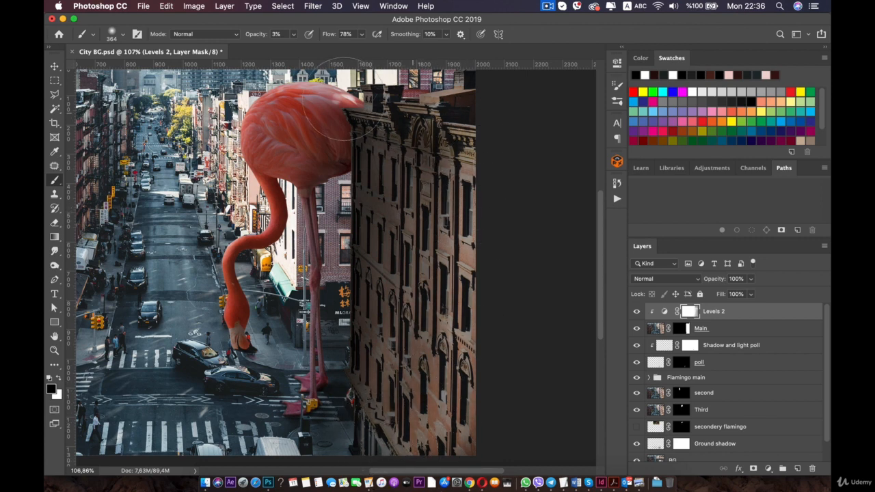
mouse_move(338, 314)
mouse_down()
mouse_move(344, 368)
mouse_move(344, 306)
mouse_move(360, 421)
mouse_move(340, 288)
mouse_up()
Examine the lightened building against the flamingo and street in the full composition at several zoom levels
scroll(338, 287, down, 3)
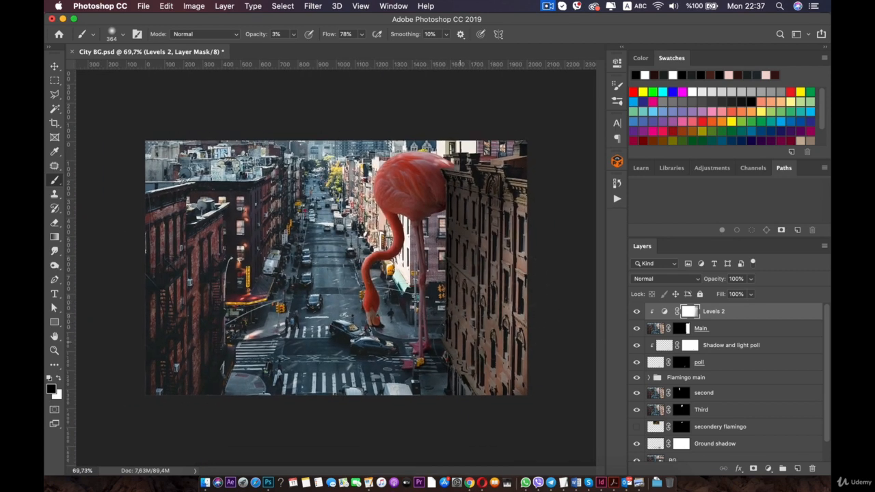
scroll(453, 342, down, 2)
key(space)
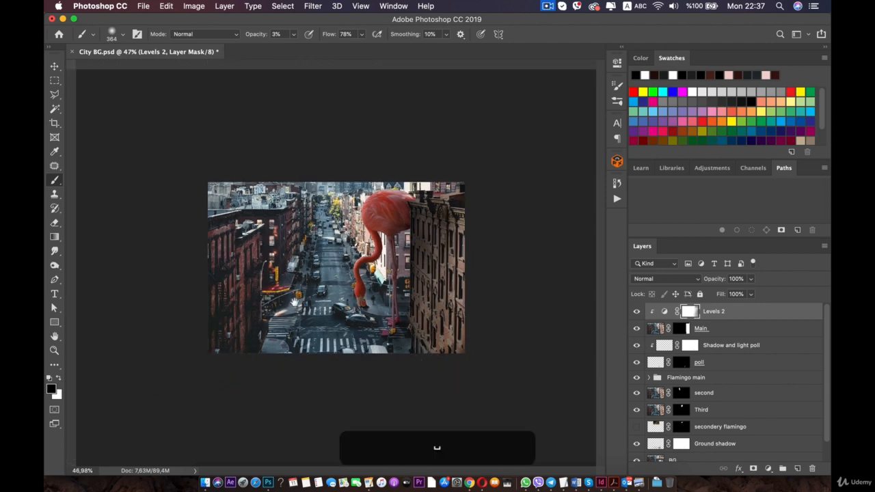
key(super+r)
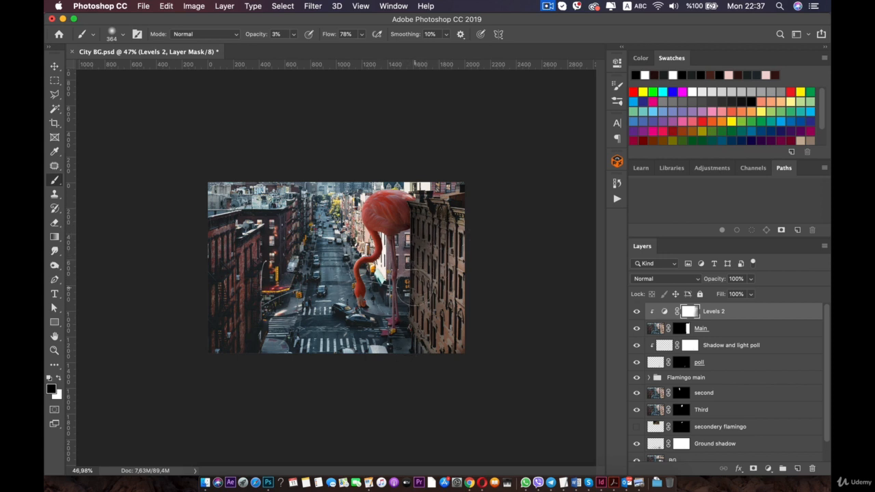
scroll(414, 287, down, 3)
scroll(273, 324, up, 3)
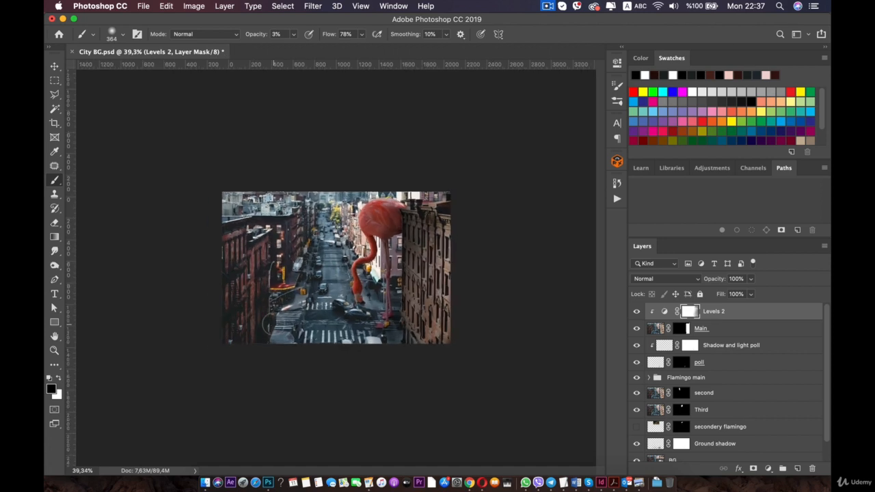
scroll(336, 268, up, 1)
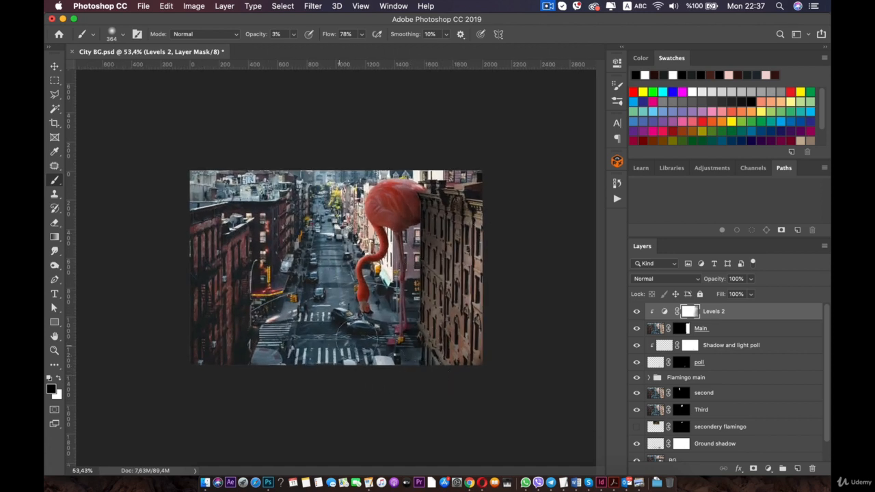
scroll(280, 267, down, 1)
key(space)
scroll(328, 264, up, 2)
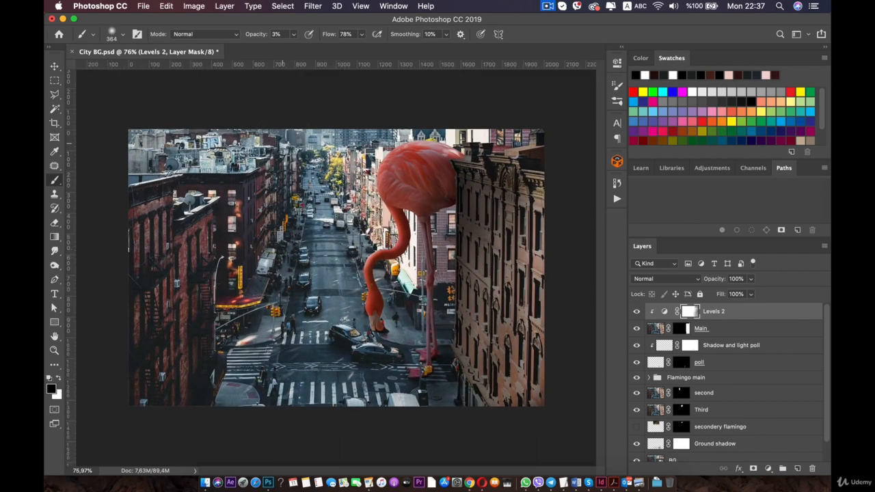
Duplicate the Flamingo main group within City BG.psd under the name Flamingo main copy
key(v)
click(771, 392)
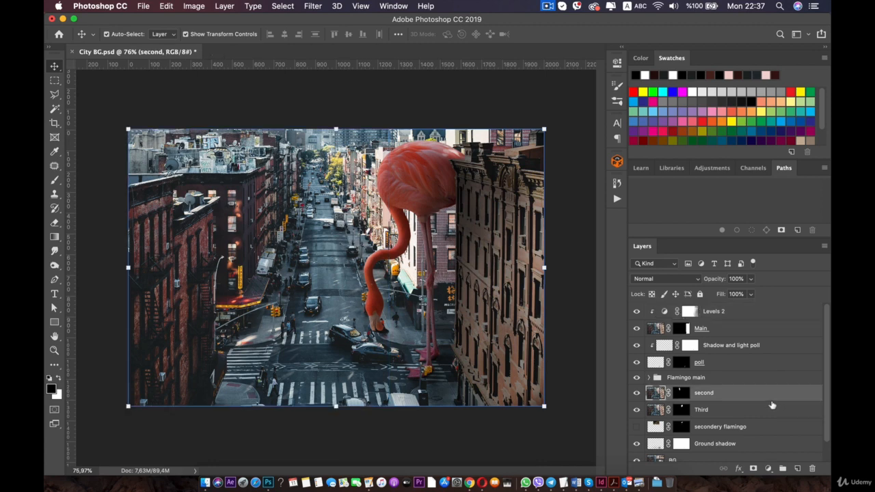
scroll(771, 406, down, 1)
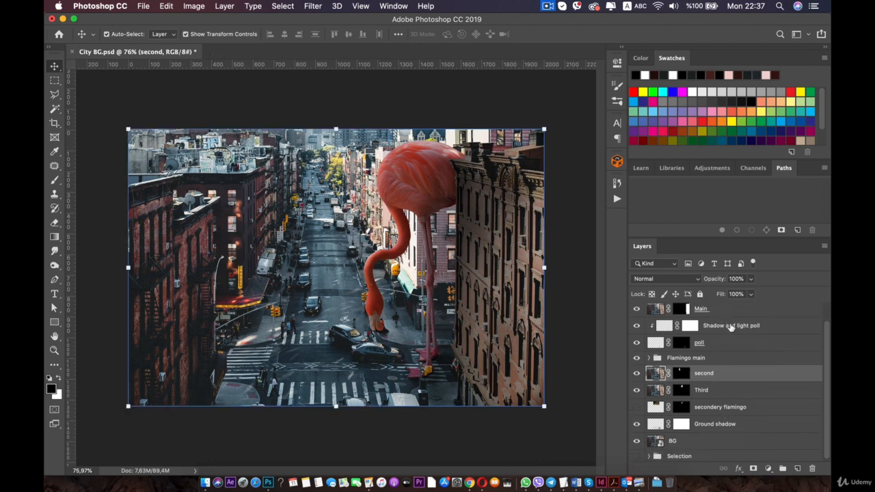
scroll(730, 328, up, 1)
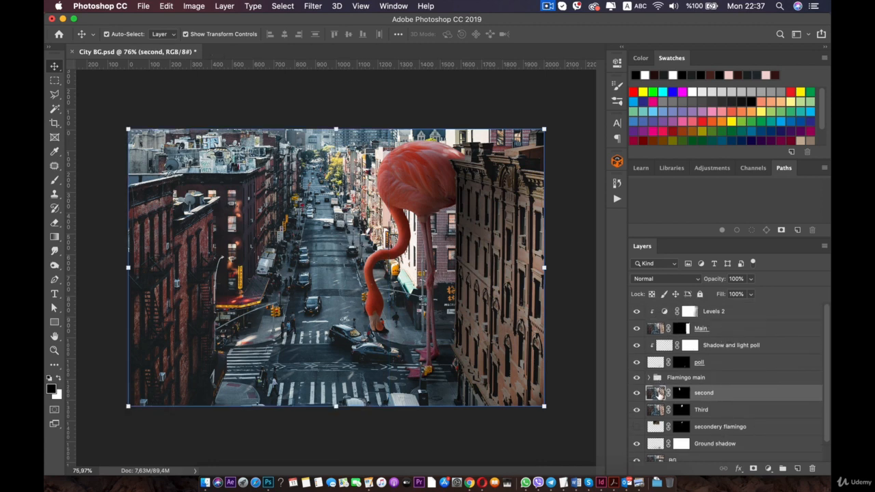
scroll(683, 417, down, 1)
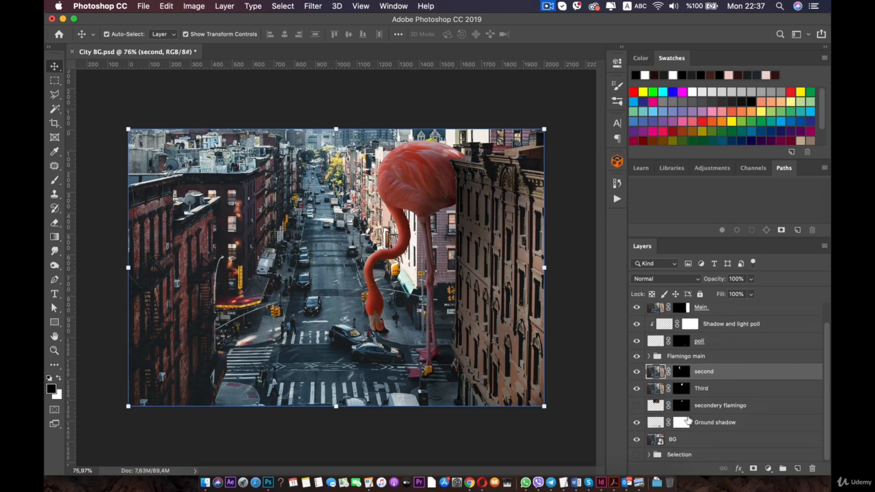
scroll(691, 397, up, 1)
click(660, 378)
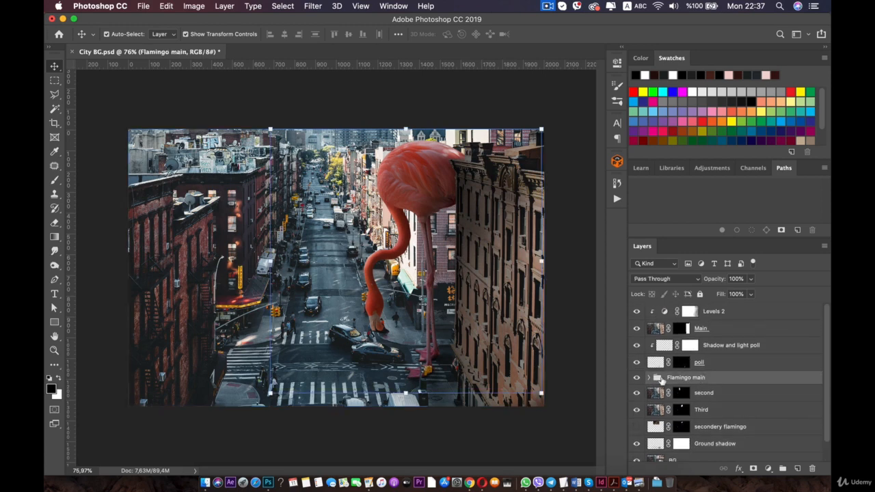
click(636, 378)
click(636, 377)
right_click(703, 380)
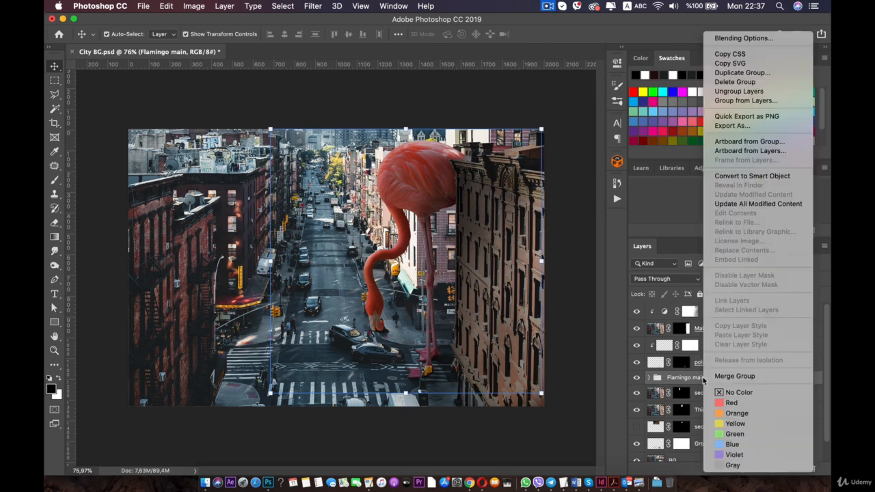
click(738, 73)
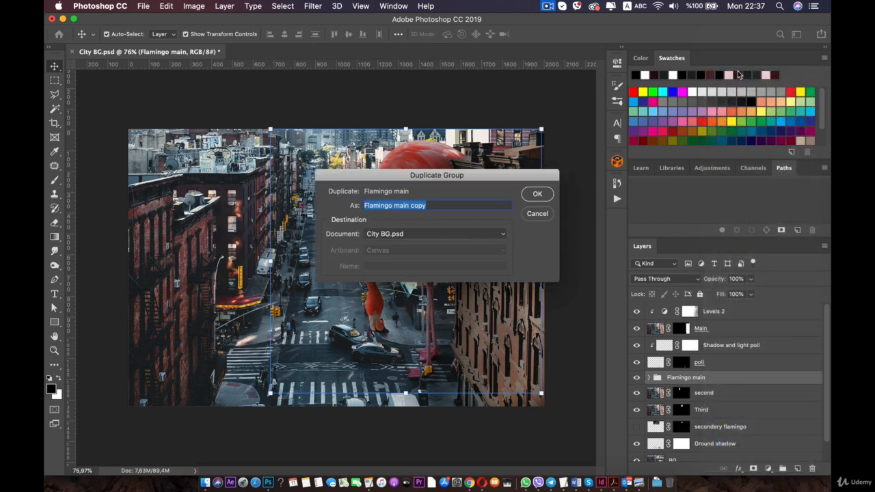
click(537, 195)
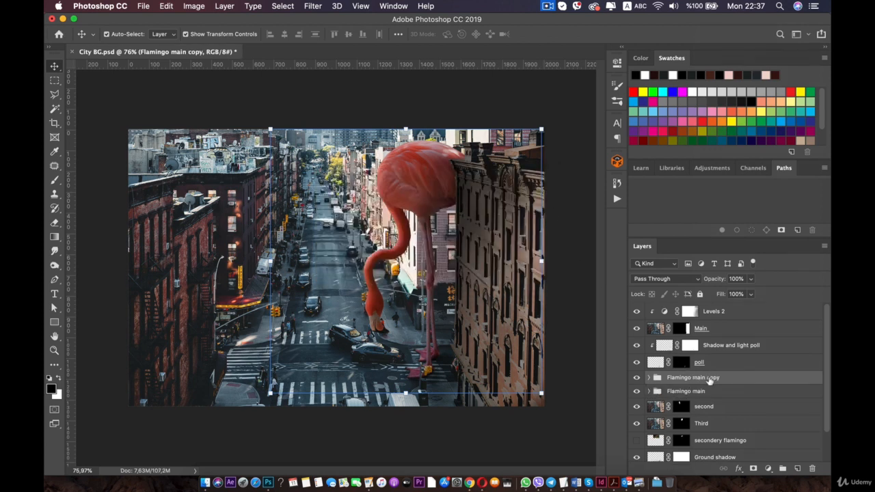
drag(431, 193, 292, 153)
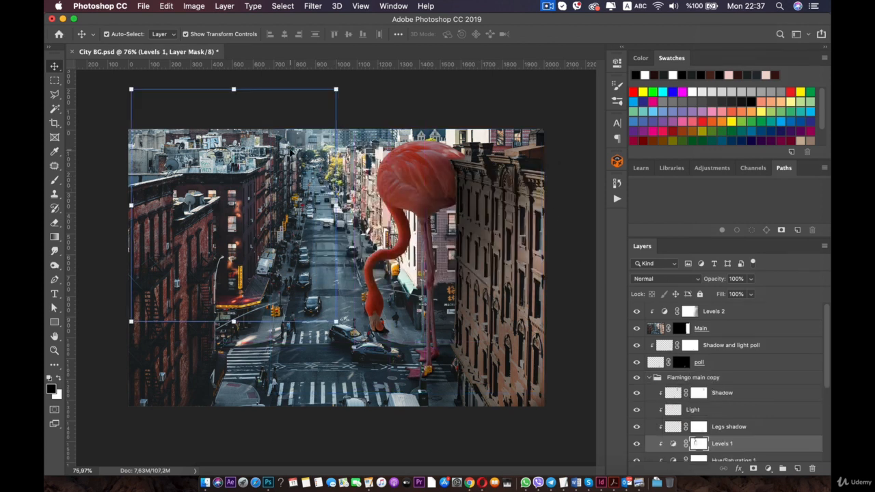
key(super+z)
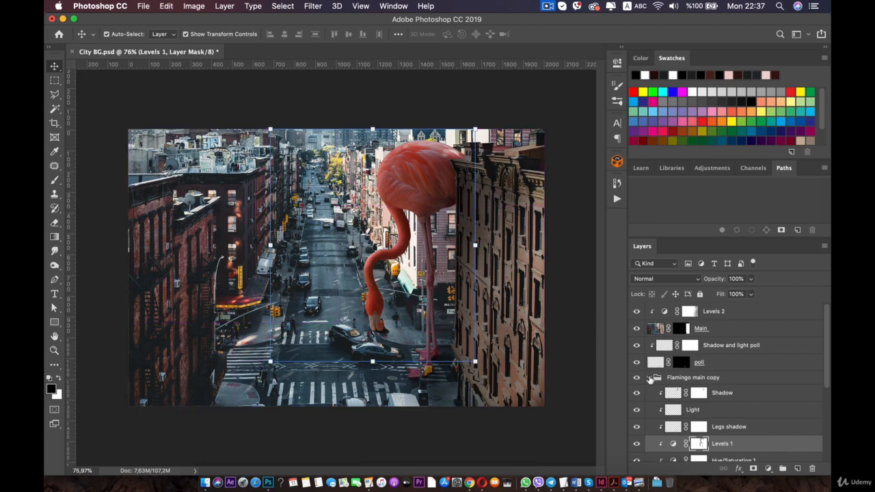
click(648, 378)
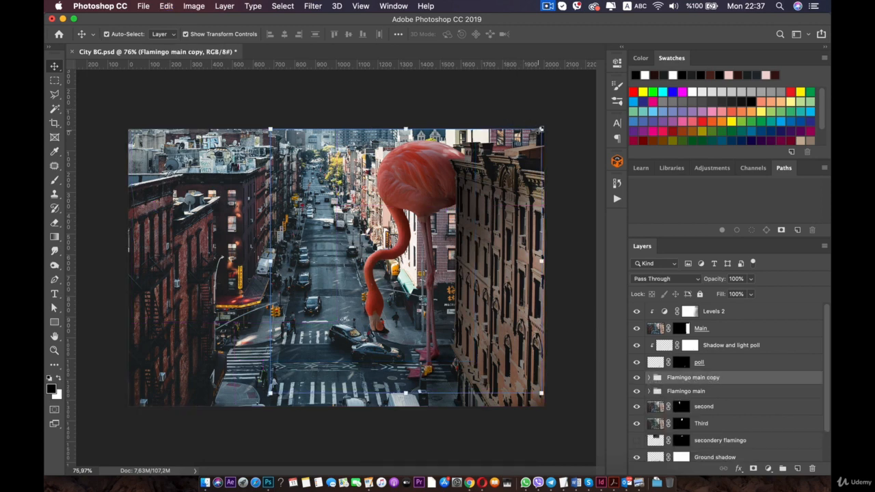
Scale the Flamingo main copy group to about 61%, place it over the distant left-hand buildings, and reorder it between the second and Third layers
key(super+t)
drag(434, 183, 317, 147)
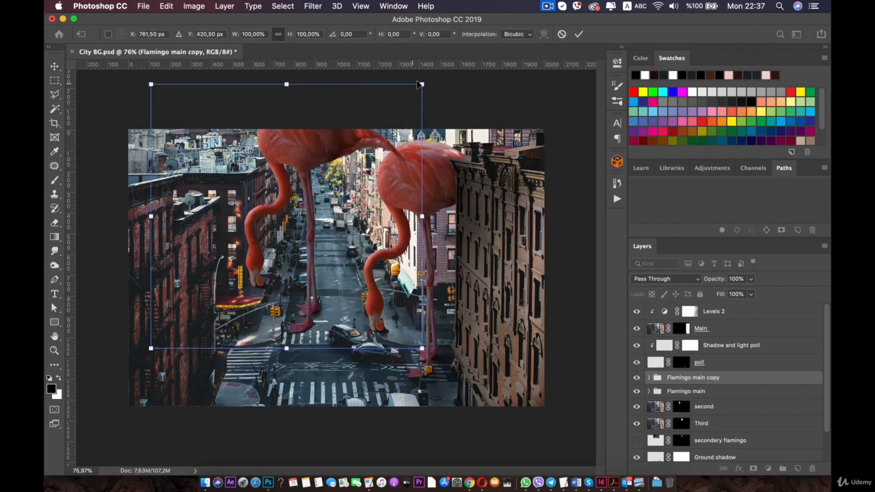
drag(421, 83, 316, 186)
drag(256, 220, 305, 150)
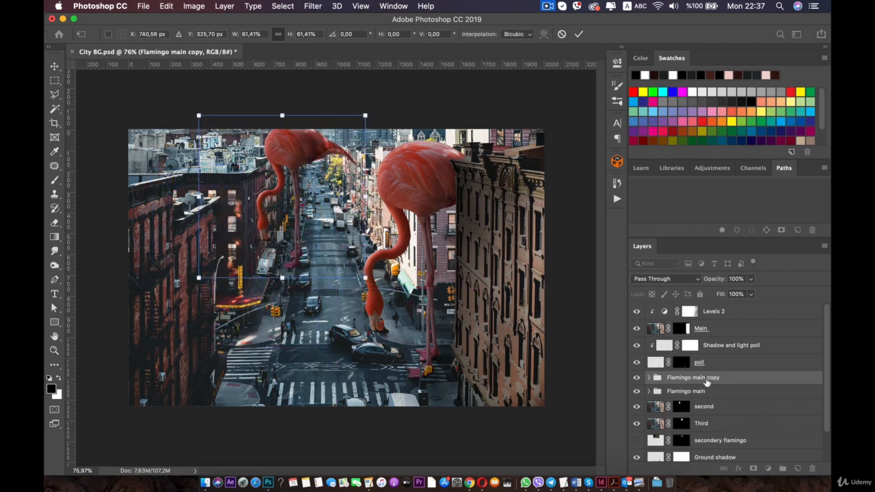
scroll(708, 382, down, 1)
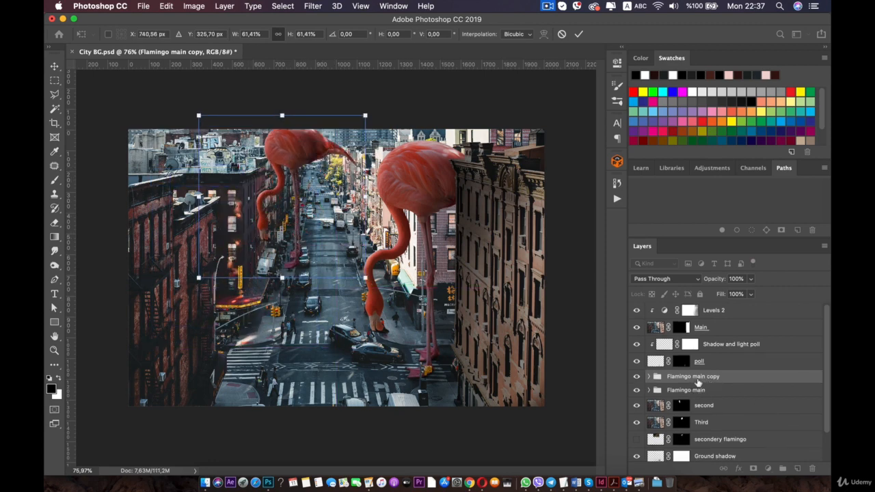
drag(697, 382, 706, 414)
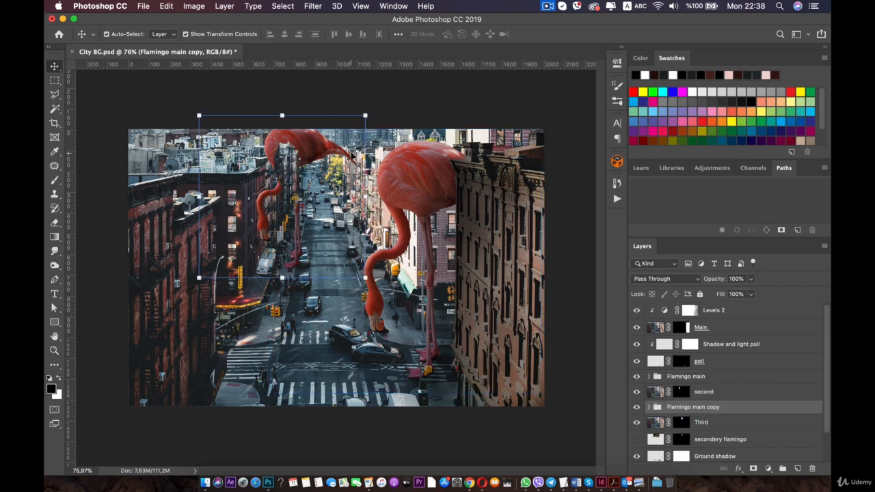
Scale the flamingo copy by a further factor of about 71% and flip it horizontally beside the distant left-hand buildings
drag(366, 114, 323, 175)
right_click(328, 144)
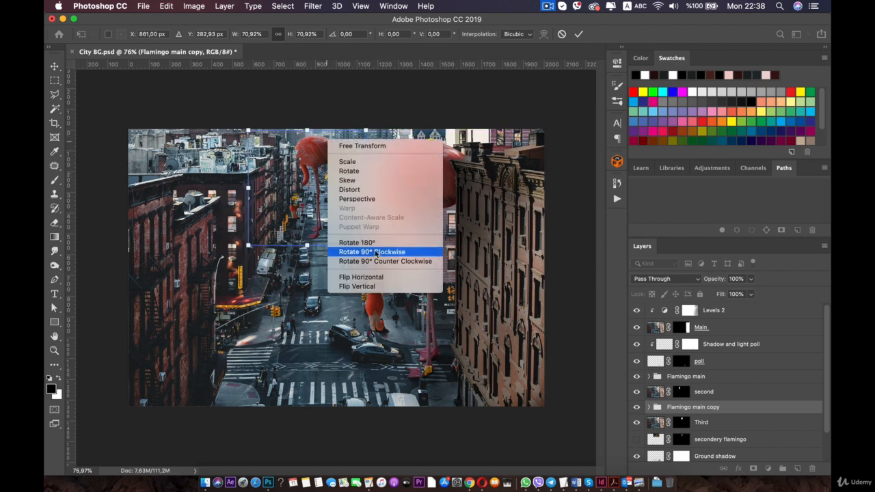
click(361, 276)
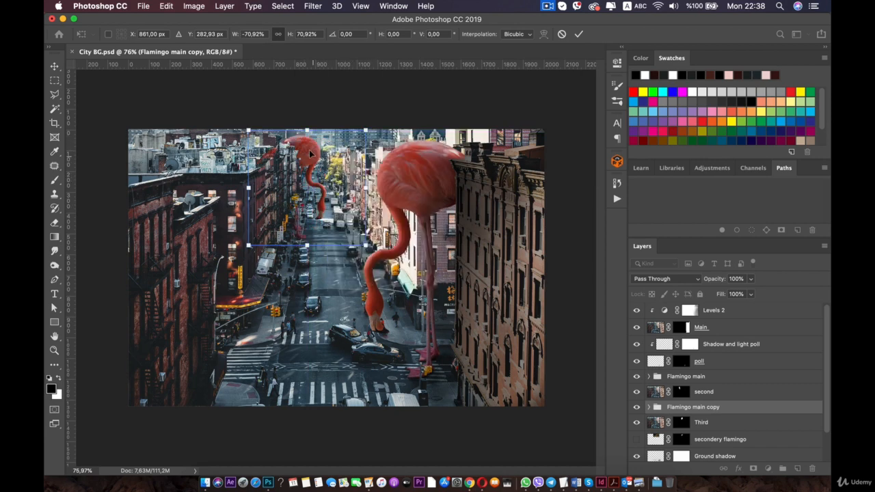
drag(309, 149, 394, 327)
scroll(299, 196, up, 5)
key(super+r)
scroll(387, 270, up, 3)
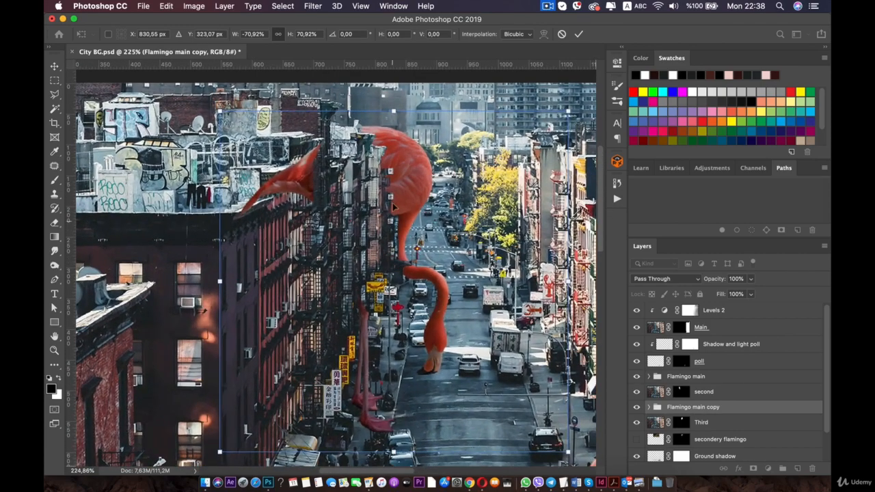
Reduce the flamingo copy's transform scale to about 65% and move it over the middle of the distant street
drag(398, 193, 442, 55)
drag(424, 89, 399, 116)
scroll(400, 118, up, 4)
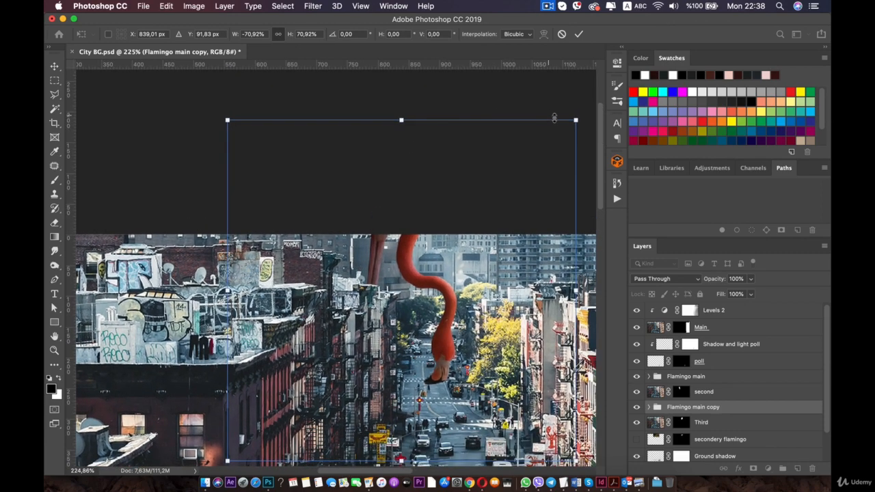
drag(572, 124, 543, 149)
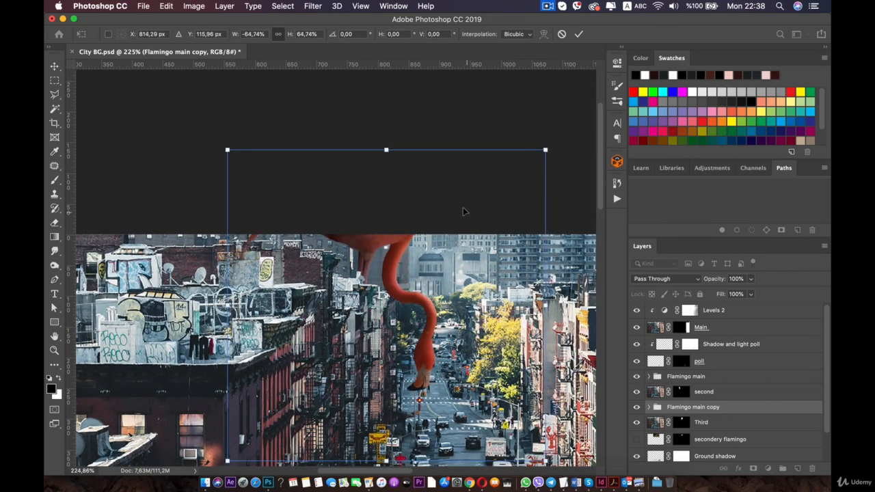
scroll(463, 207, down, 3)
drag(378, 294, 451, 346)
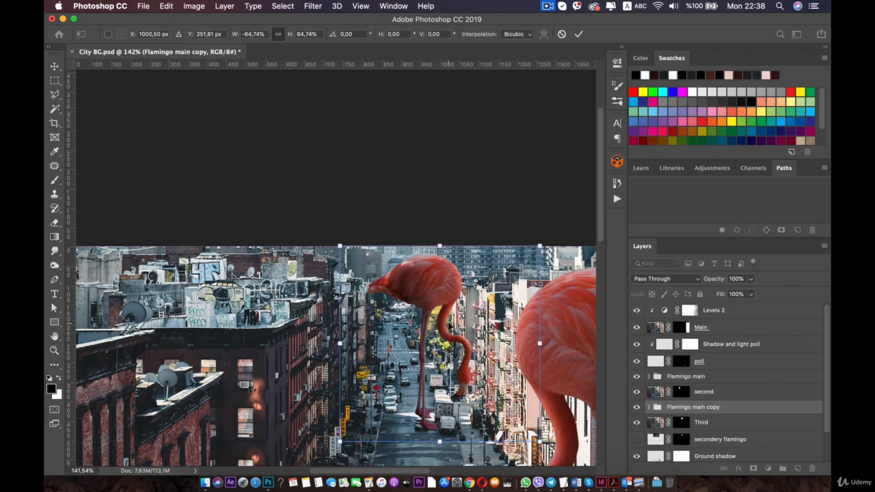
Rotate the flamingo copy about 20° counterclockwise and tuck its body behind the left-hand buildings with its neck over the street
scroll(445, 321, down, 2)
scroll(445, 321, up, 3)
drag(425, 273, 408, 264)
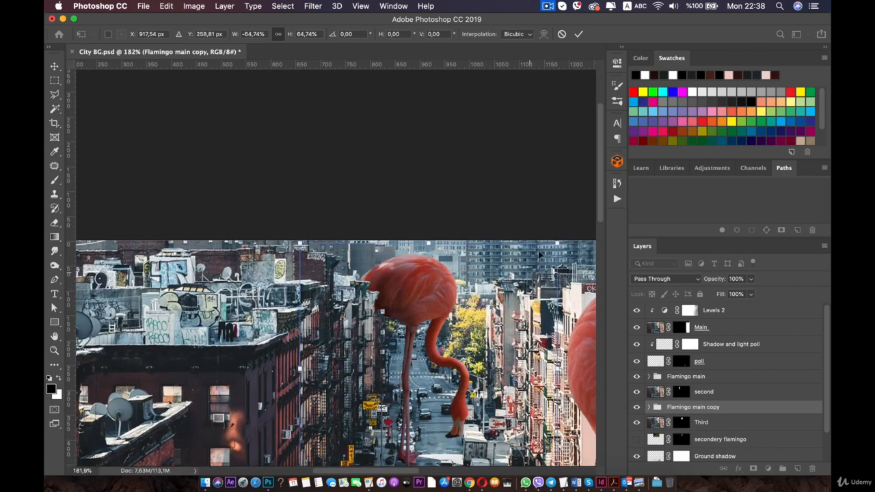
drag(559, 237, 509, 219)
drag(386, 298, 364, 316)
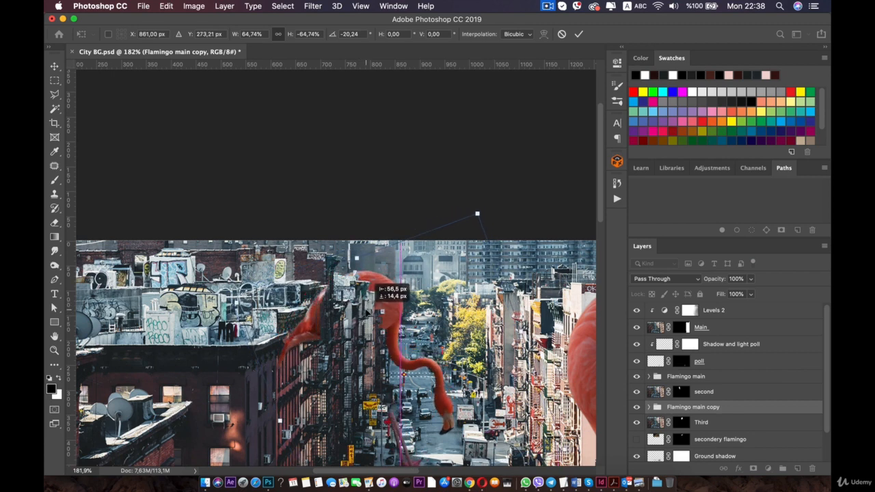
Examine the flamingo copy's placement and scale against the street, the buildings and the large foreground flamingo
scroll(367, 313, down, 2)
scroll(367, 313, down, 1)
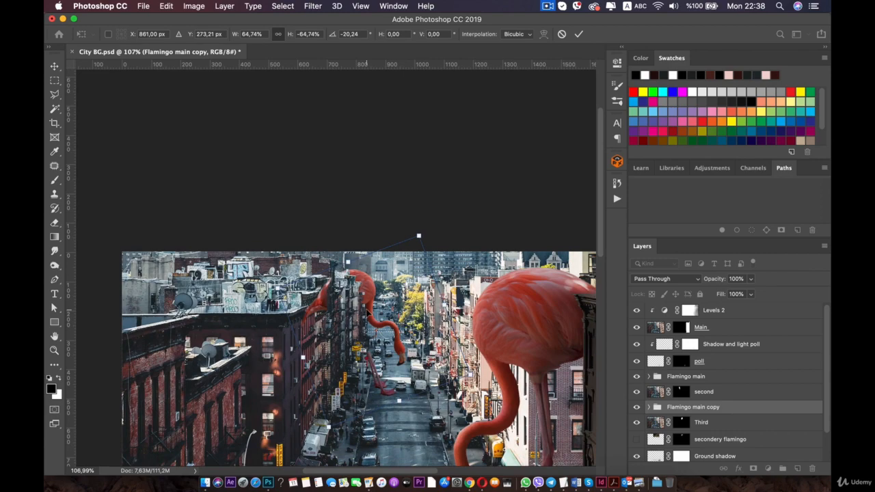
scroll(367, 311, down, 1)
scroll(367, 309, up, 3)
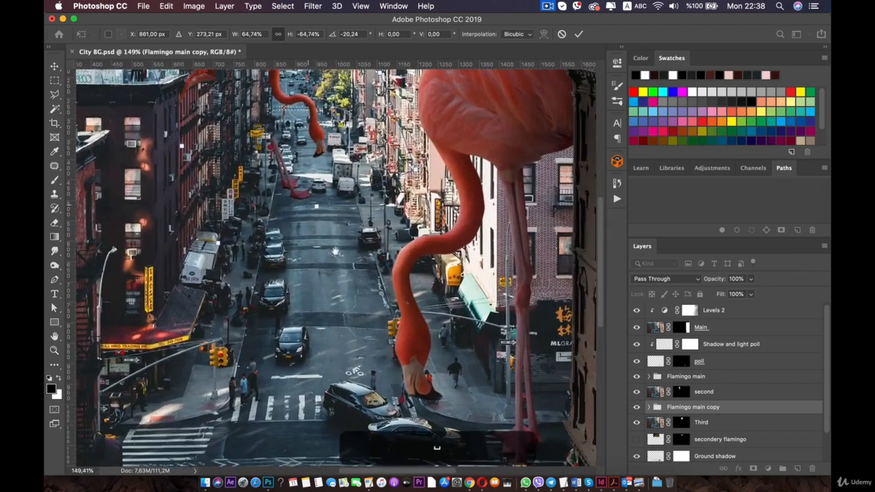
drag(336, 251, 378, 311)
scroll(378, 311, up, 1)
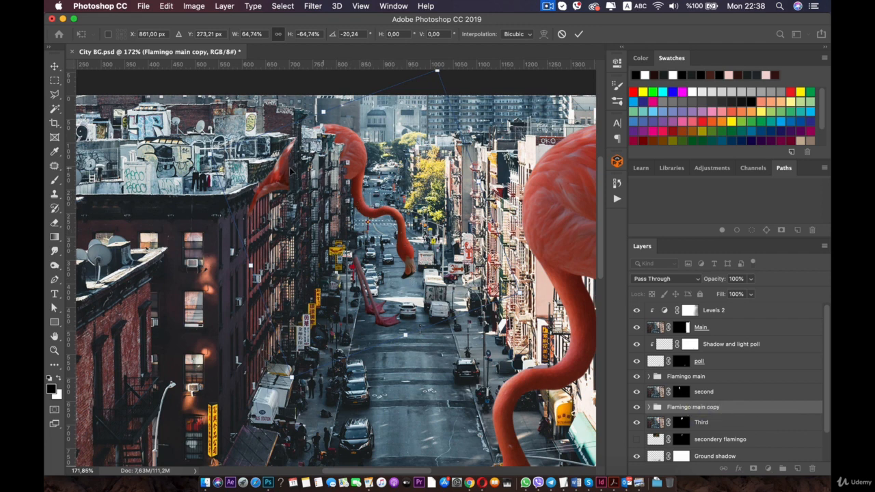
scroll(297, 184, down, 5)
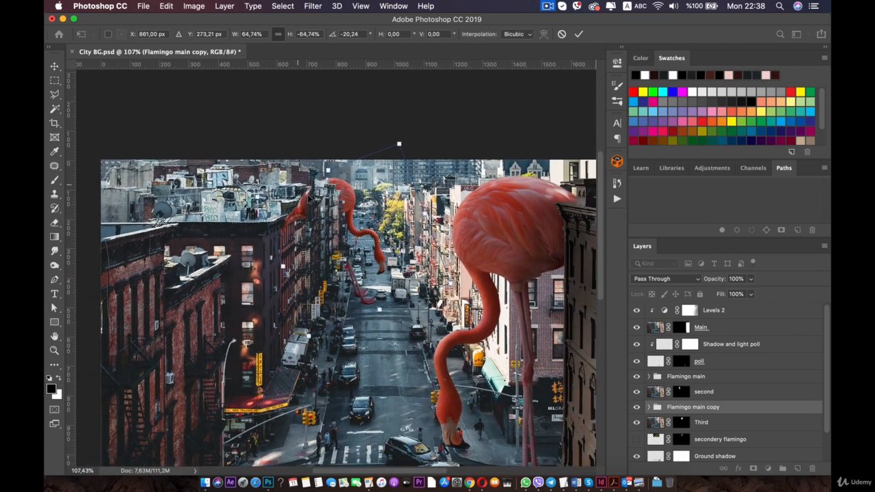
scroll(323, 212, down, 1)
scroll(323, 212, up, 3)
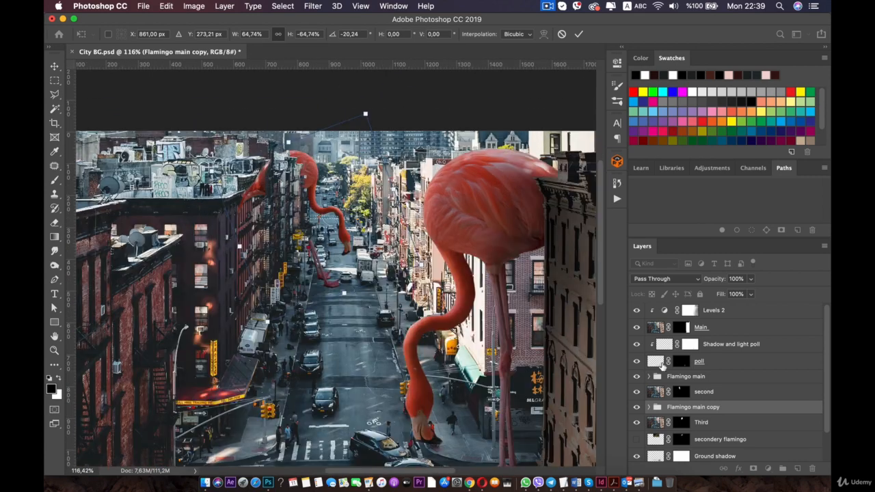
Apply the transform and delete the Levels 1 adjustment, including its mask, from the Flamingo main copy group
click(646, 407)
scroll(668, 378, down, 3)
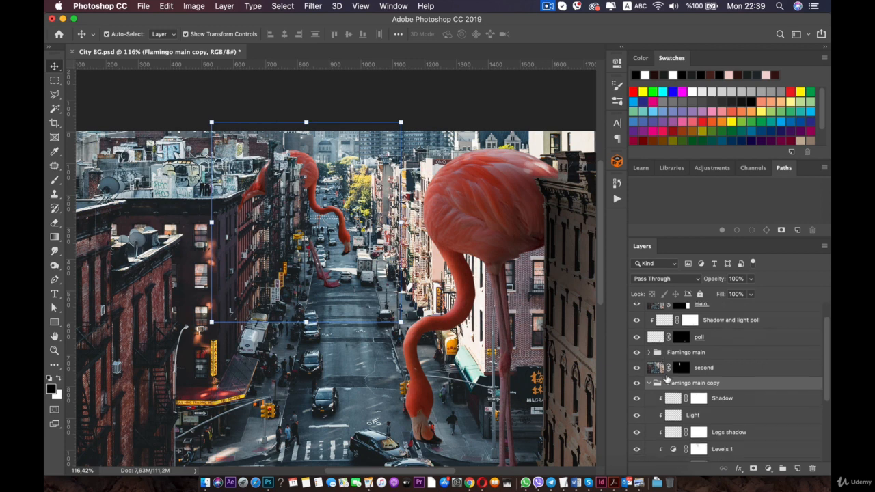
scroll(668, 377, down, 1)
scroll(674, 377, down, 3)
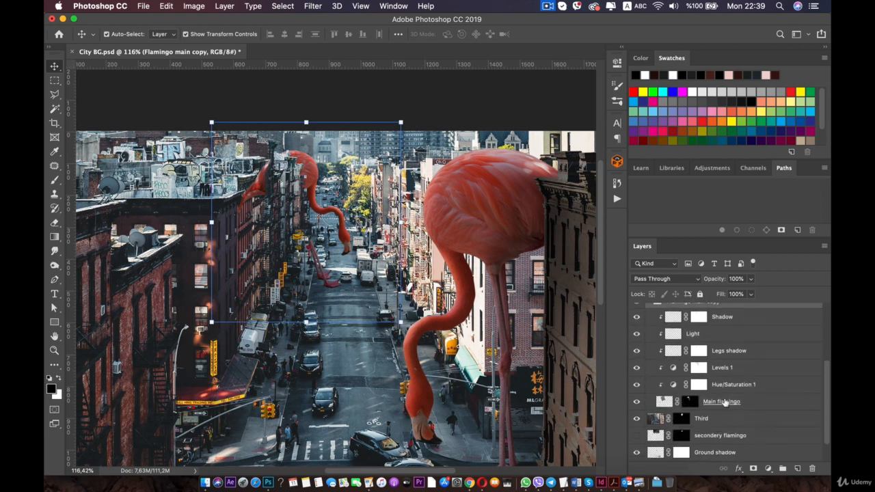
click(738, 371)
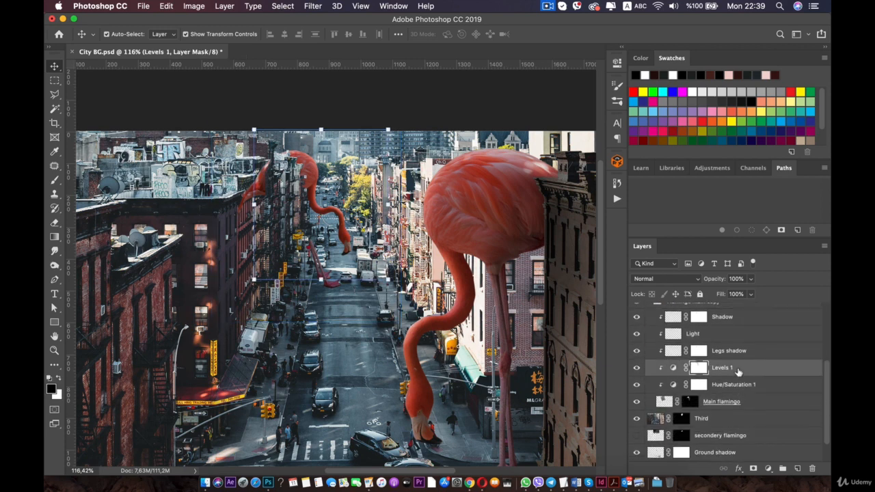
click(811, 469)
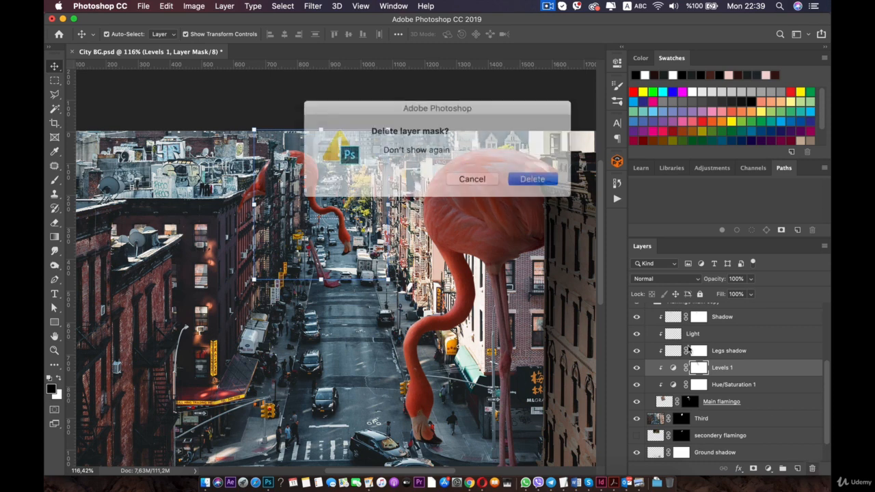
click(518, 175)
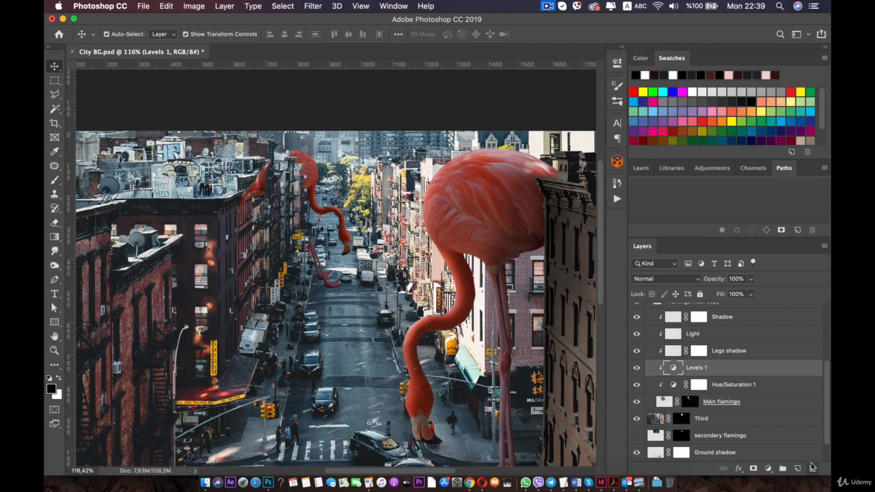
click(811, 468)
click(531, 175)
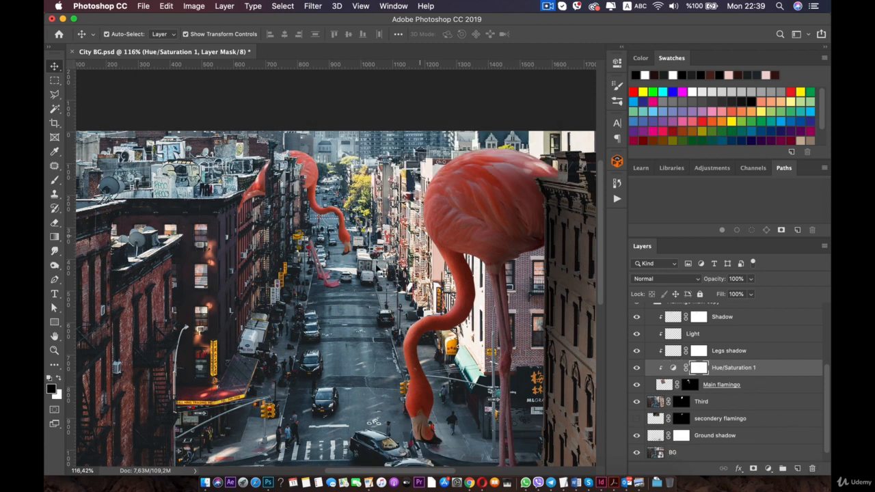
scroll(676, 354, up, 2)
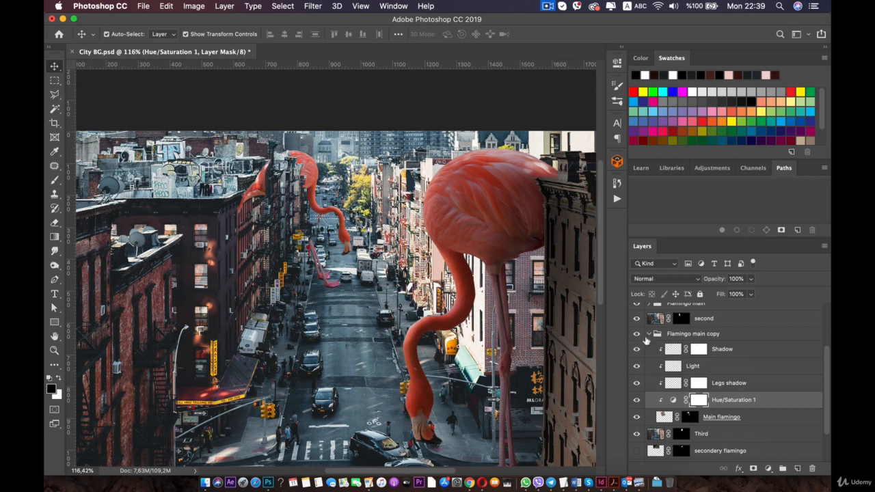
Collapse the Flamingo main copy group, convert it to a smart object and add a layer mask
click(656, 341)
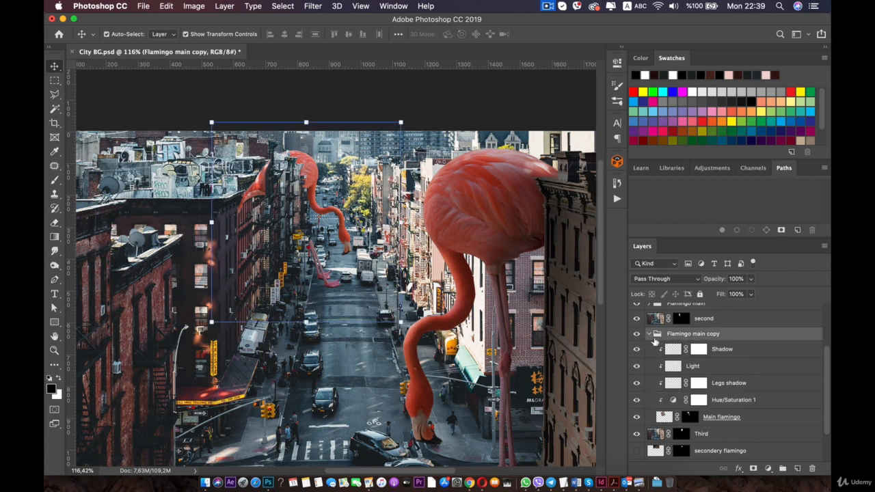
click(651, 334)
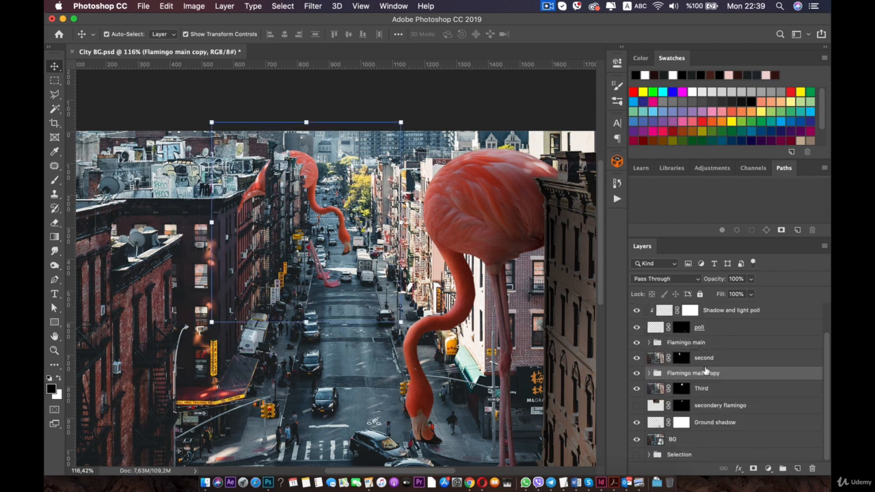
right_click(705, 375)
click(738, 175)
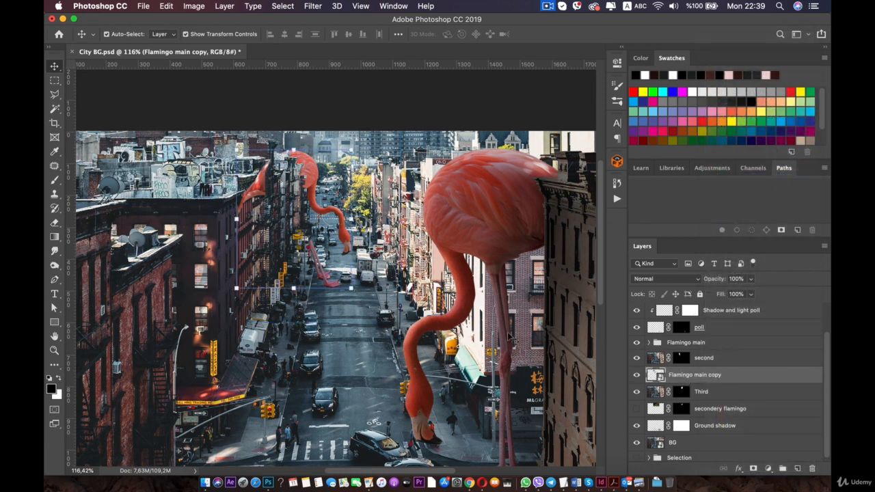
click(753, 468)
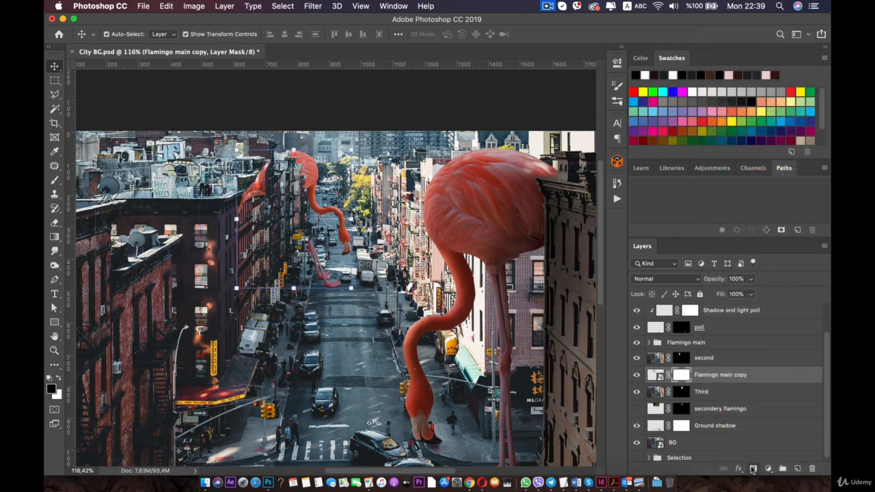
key(super+2)
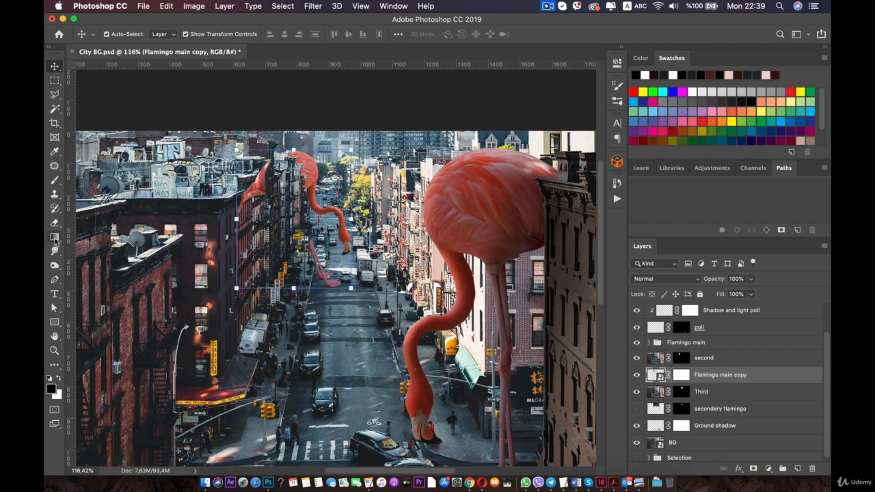
Paint out the copy's legs and the stray plumage over the left-hand buildings on its mask, using a 54 px black brush at 99% opacity
click(55, 179)
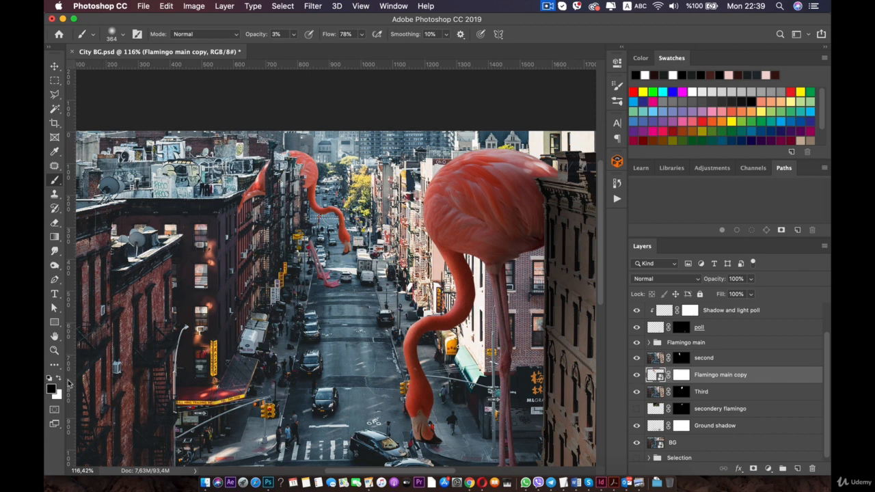
click(678, 375)
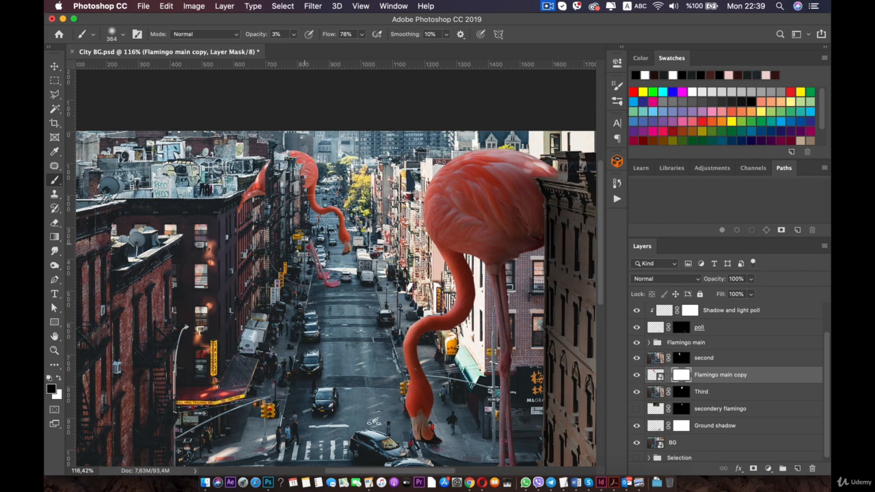
right_click(310, 305)
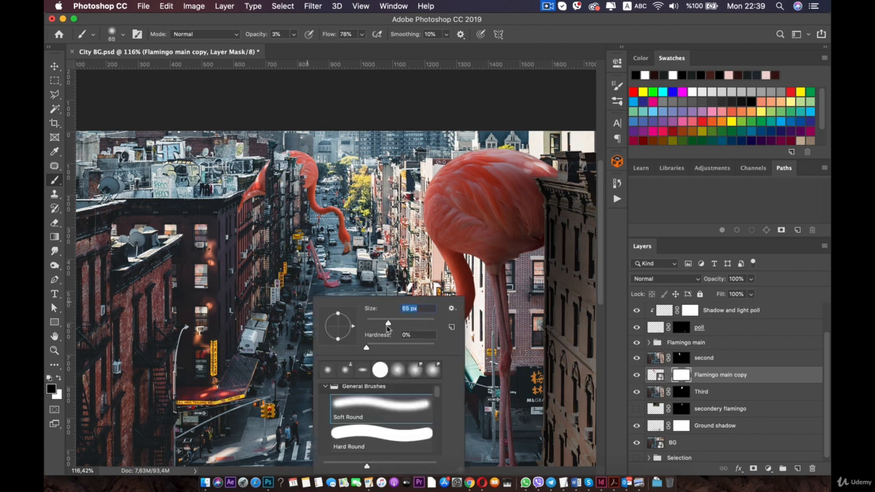
drag(386, 329, 383, 328)
click(294, 34)
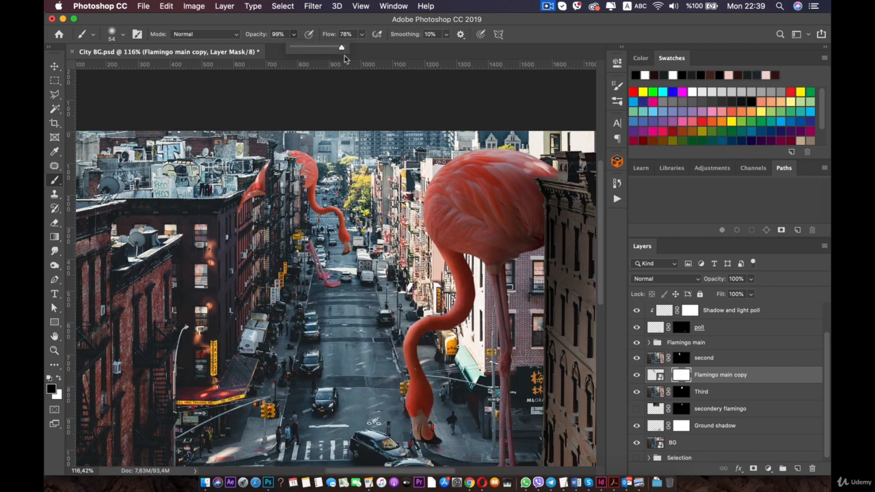
mouse_move(310, 279)
mouse_down()
mouse_move(319, 275)
mouse_move(347, 293)
mouse_move(317, 267)
mouse_move(321, 258)
mouse_up()
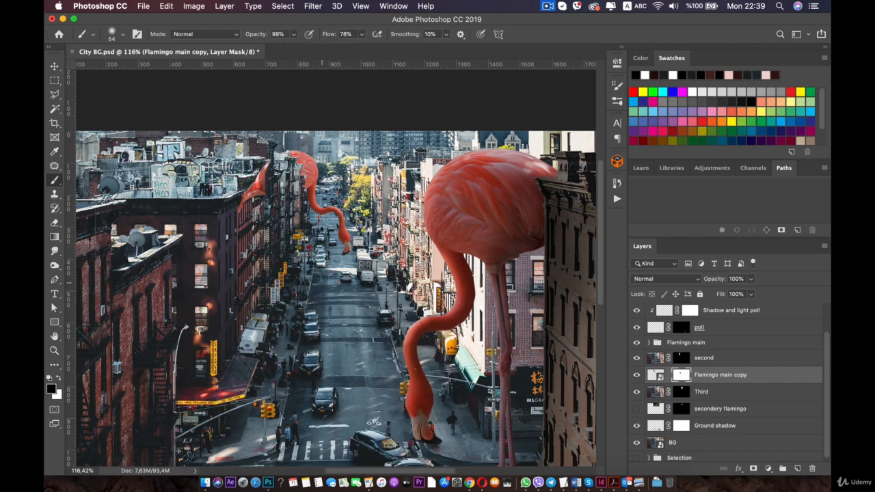
mouse_move(251, 225)
mouse_down()
mouse_move(251, 187)
mouse_move(267, 180)
mouse_up()
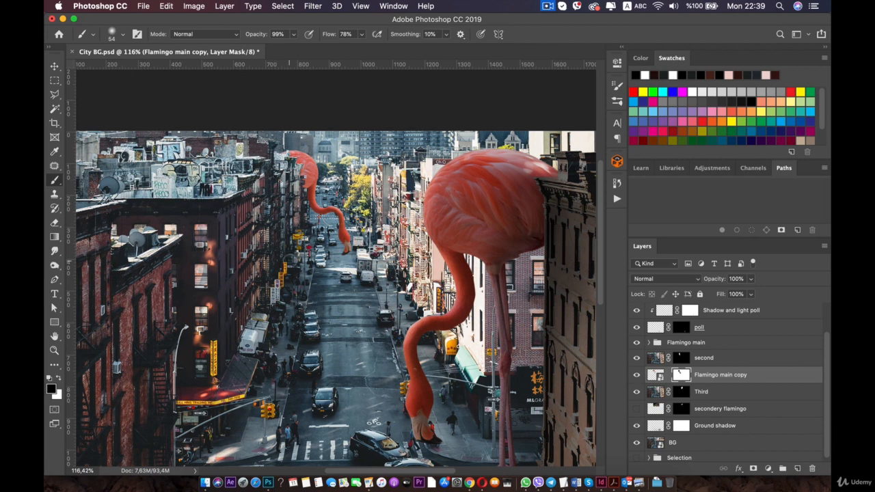
scroll(281, 252, up, 3)
key(v)
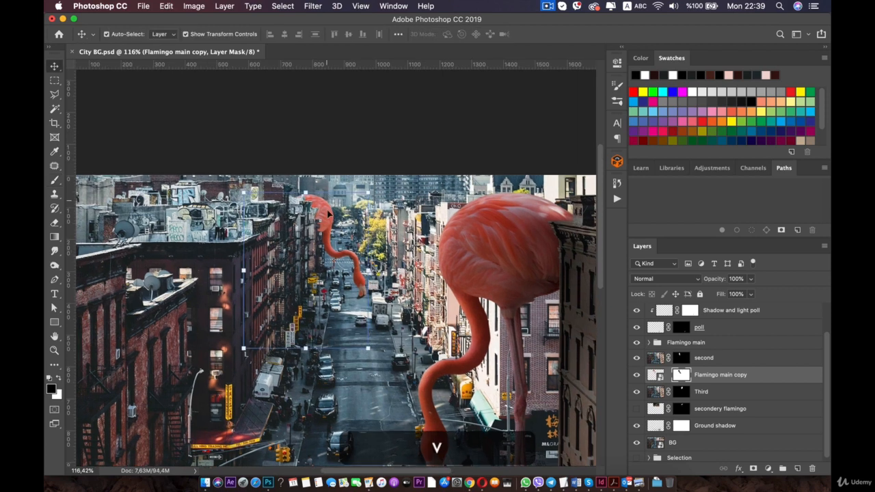
drag(378, 191, 374, 187)
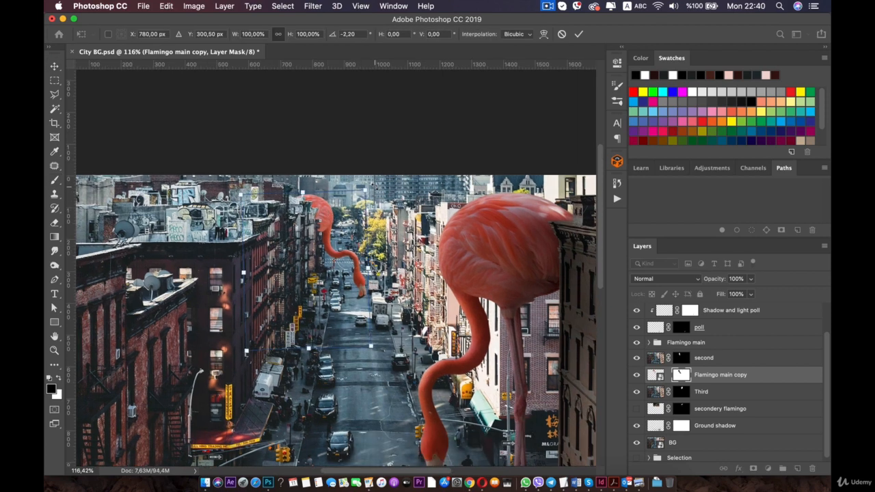
key(super+z)
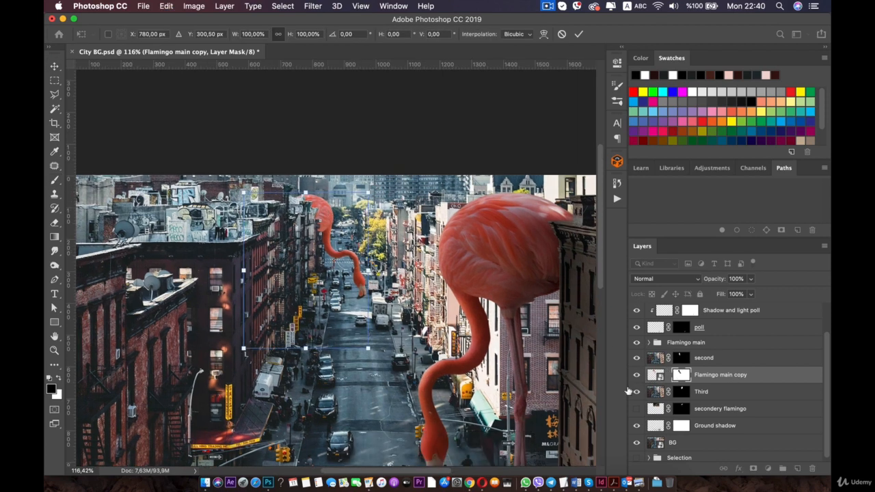
Select the Flamingo main copy layer's image, rotate it about 8° counterclockwise and apply the transform
click(775, 361)
click(759, 374)
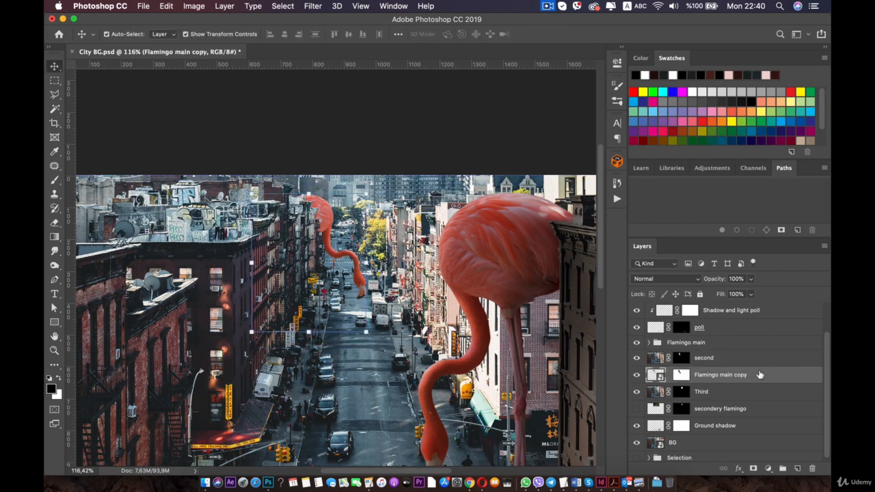
key(super+t)
key(super+z)
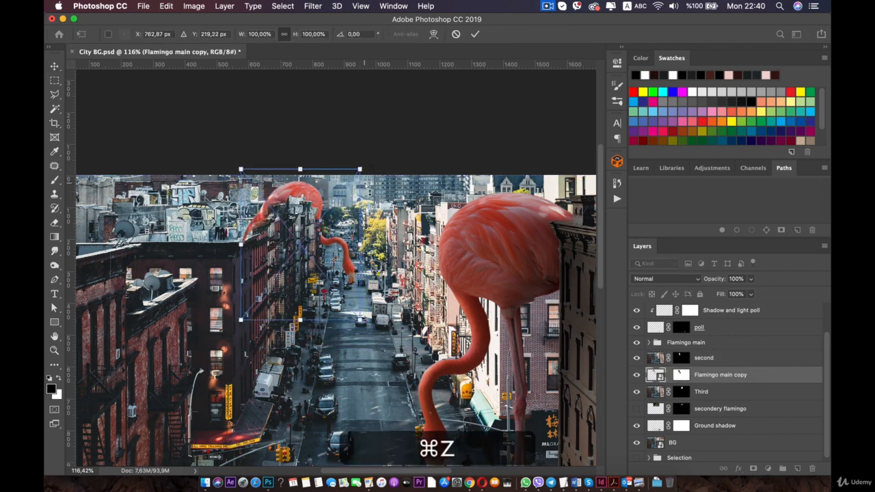
mouse_move(380, 169)
mouse_down()
mouse_move(373, 163)
mouse_move(376, 170)
mouse_up()
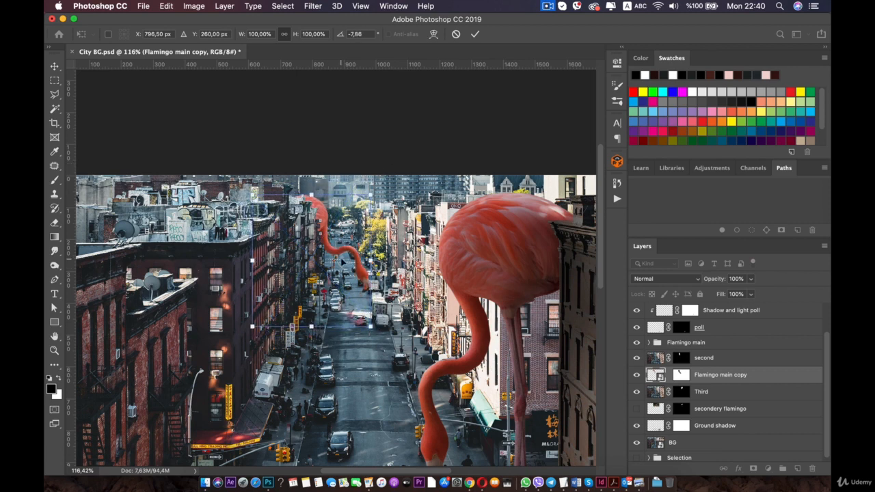
key(Return)
Add a Levels adjustment above Flamingo main copy and clip it to that layer
scroll(342, 261, down, 5)
scroll(342, 262, up, 6)
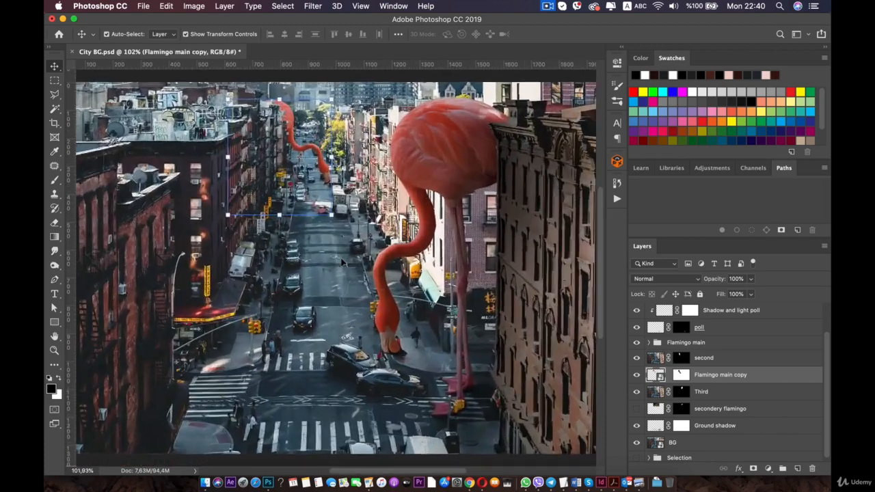
drag(302, 207, 320, 305)
key(super+r)
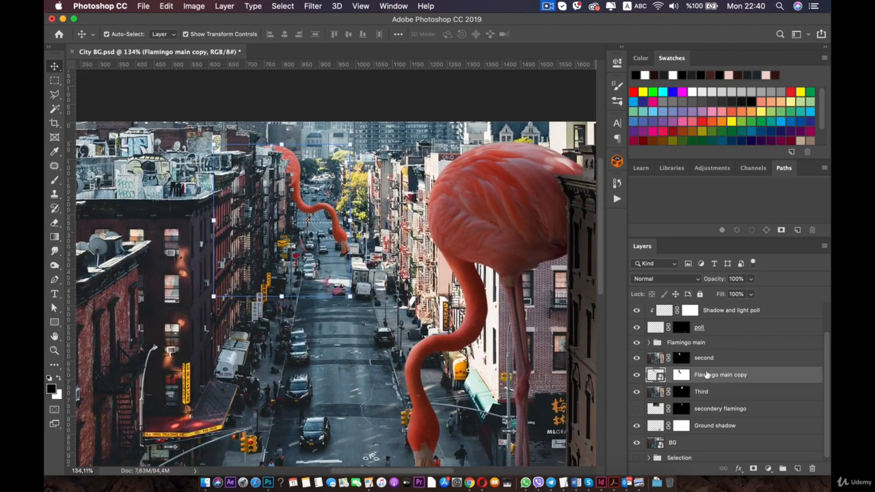
click(768, 468)
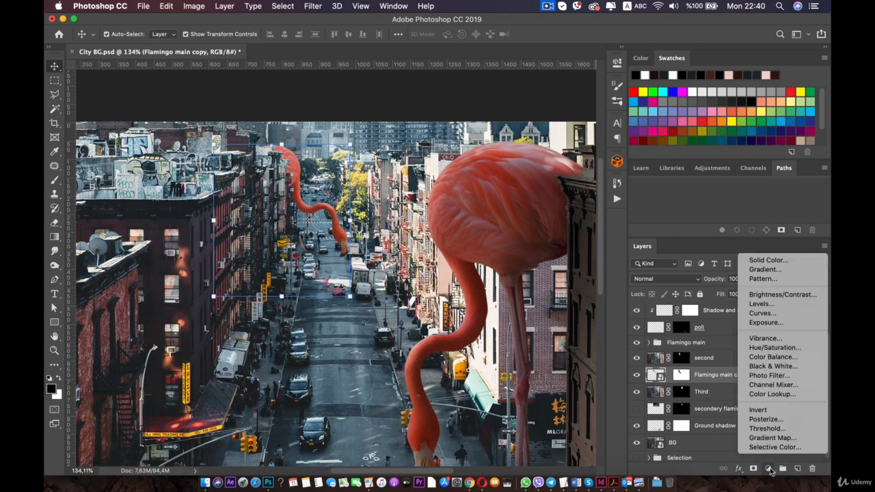
click(761, 303)
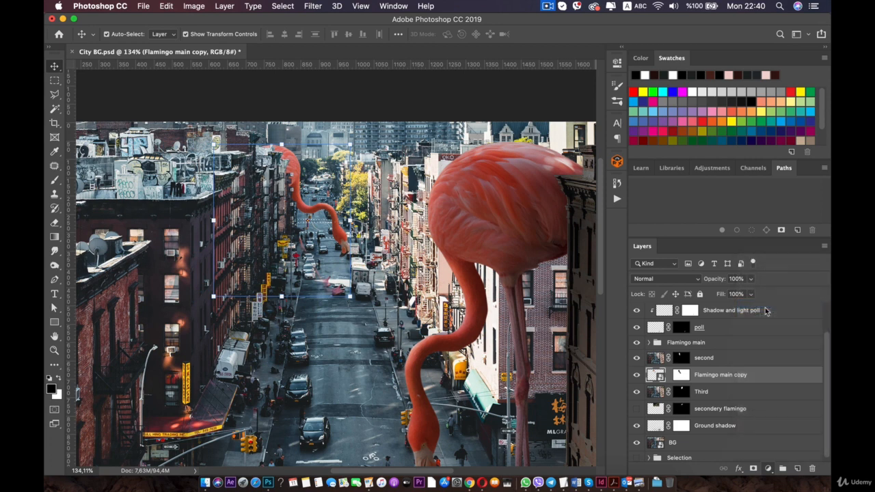
key(super)
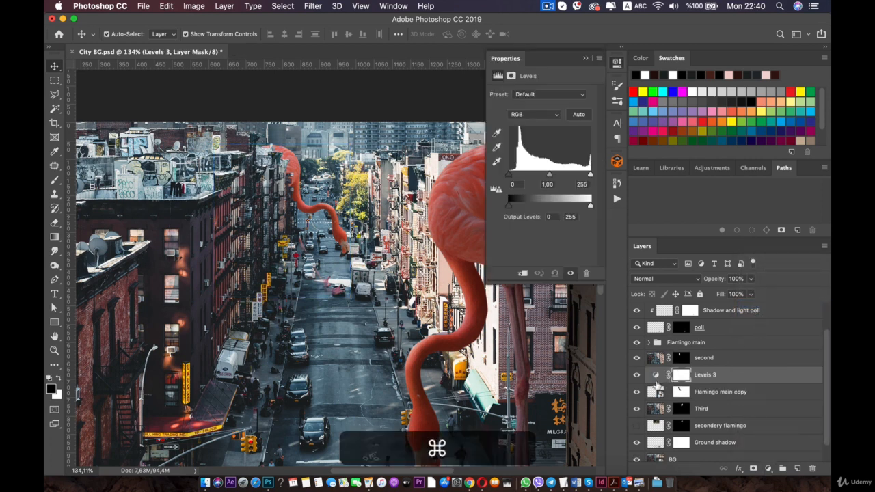
key(alt)
drag(656, 391, 656, 384)
key(alt+super+z)
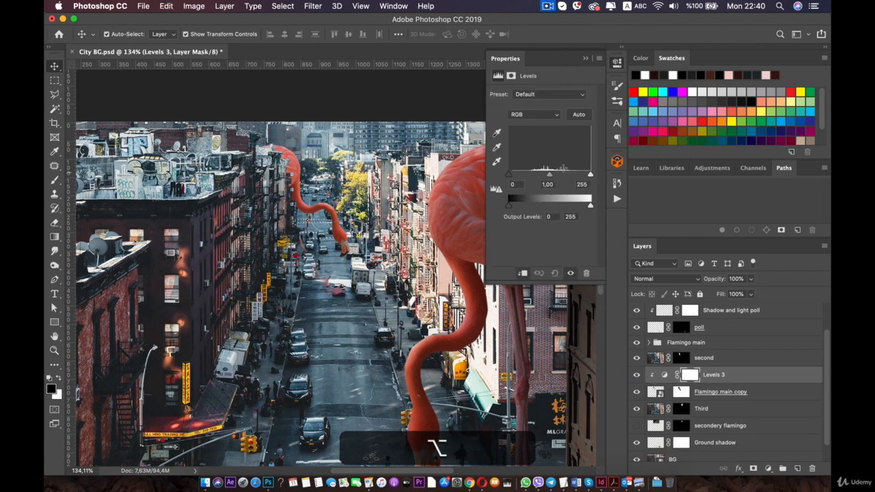
Darken the flamingo copy by setting the Levels output white to 192 and the midtones to about 0.94
drag(591, 204, 564, 208)
drag(551, 176, 559, 176)
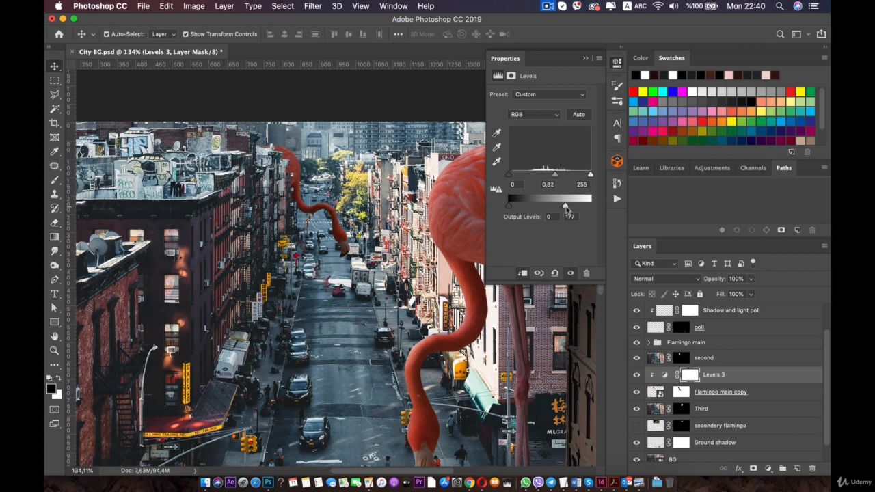
drag(565, 208, 573, 209)
drag(558, 178, 553, 179)
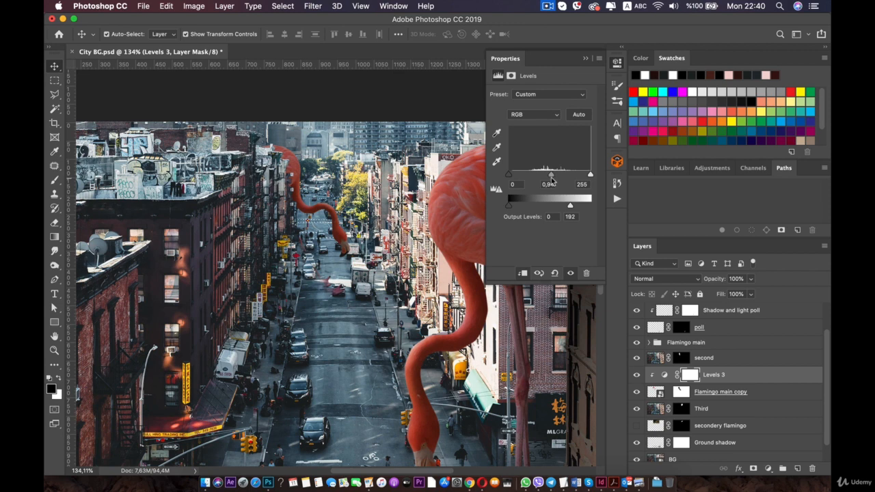
click(615, 63)
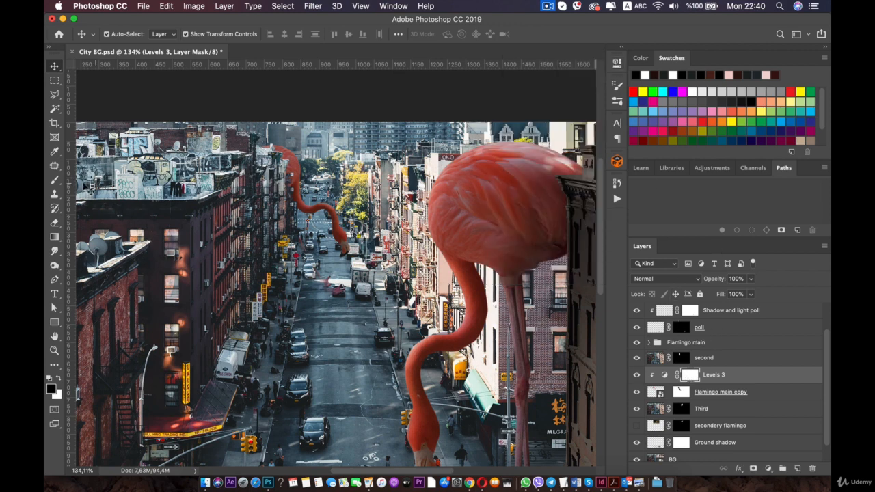
Paint black on the Levels adjustment's mask along the upper edge of the copy's neck with a 30 px soft brush
click(53, 182)
key(super+plus)
key(super+plus)
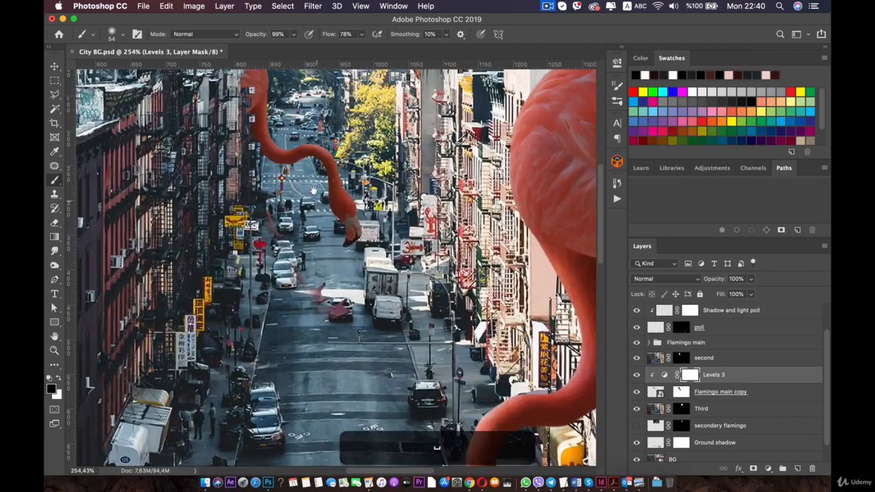
drag(326, 114, 368, 234)
key(super+plus)
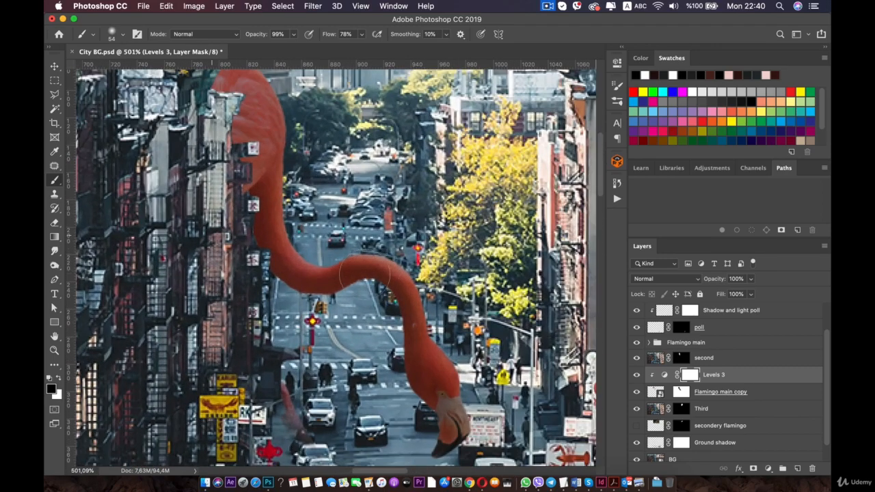
right_click(450, 247)
click(450, 251)
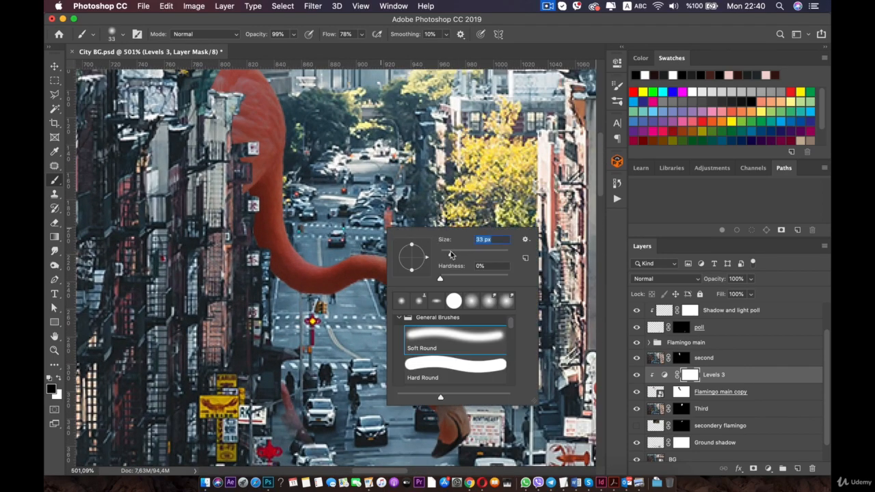
click(363, 244)
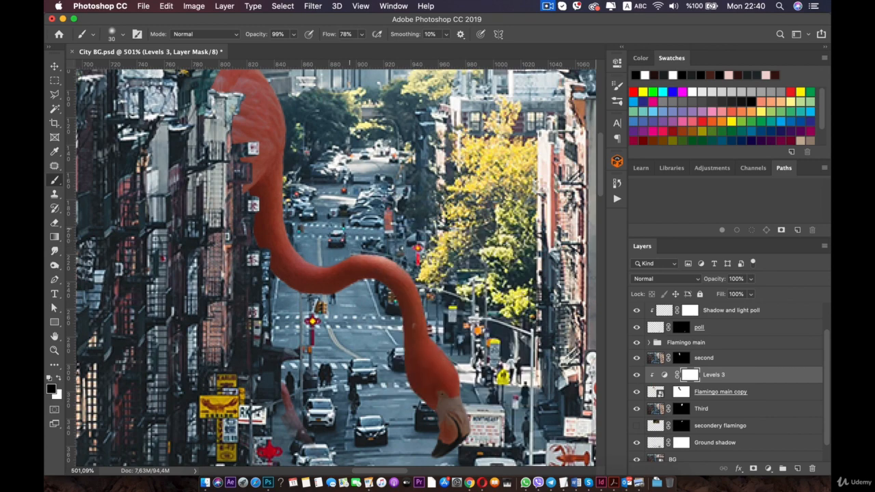
mouse_move(335, 247)
mouse_down()
mouse_move(370, 245)
mouse_move(427, 279)
mouse_up()
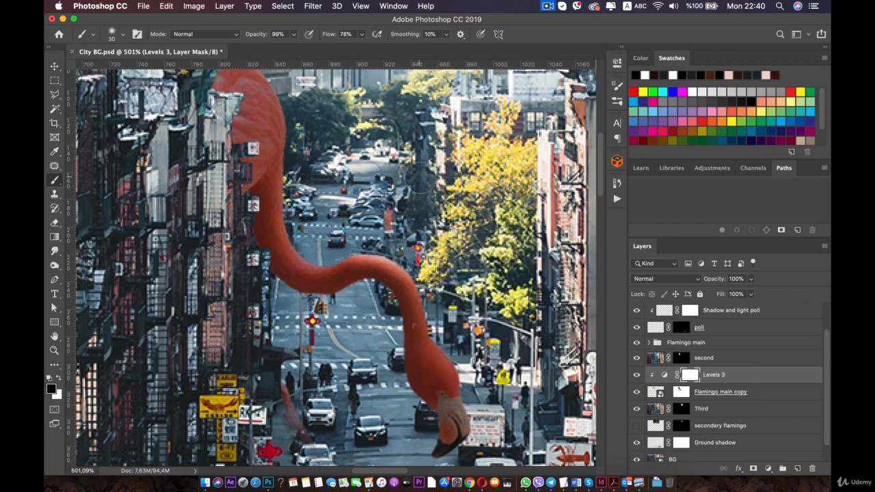
Lower the brush opacity to 27% and softly paint black on the Levels 3 mask along the flamingo copy's sunlit neck edges
scroll(421, 179, down, 5)
scroll(422, 179, down, 8)
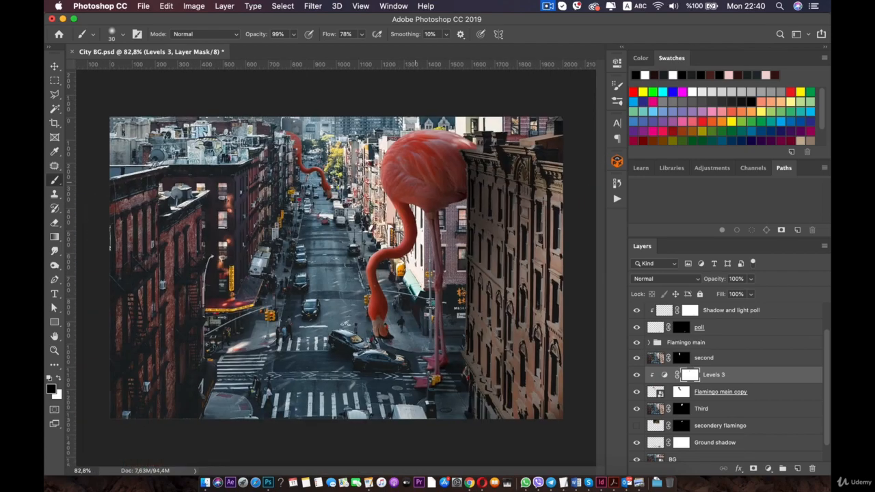
scroll(288, 188, up, 3)
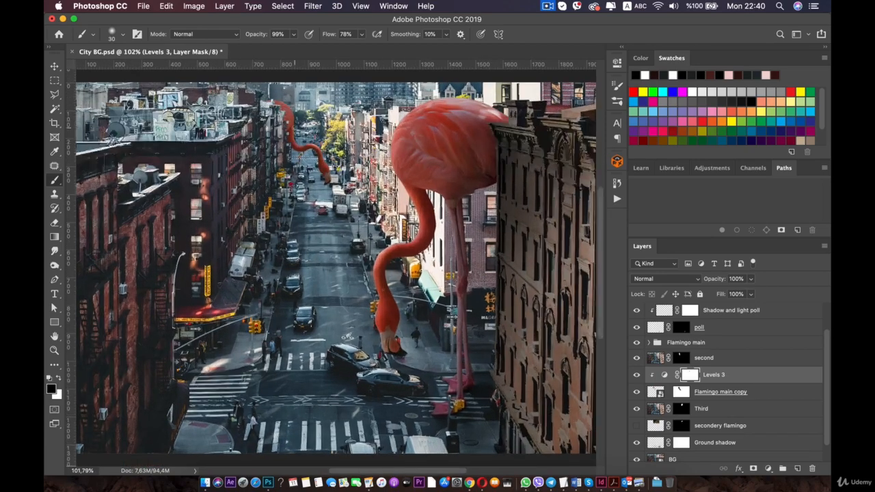
scroll(288, 188, up, 3)
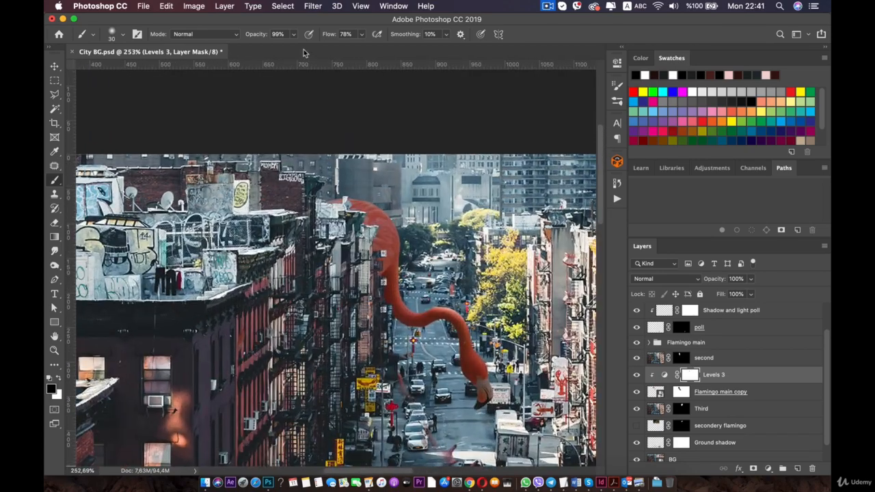
drag(284, 47, 254, 48)
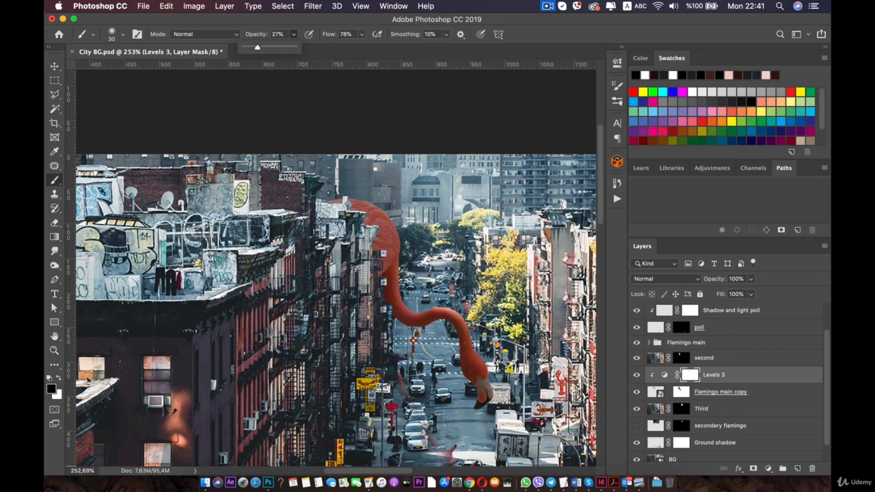
click(343, 195)
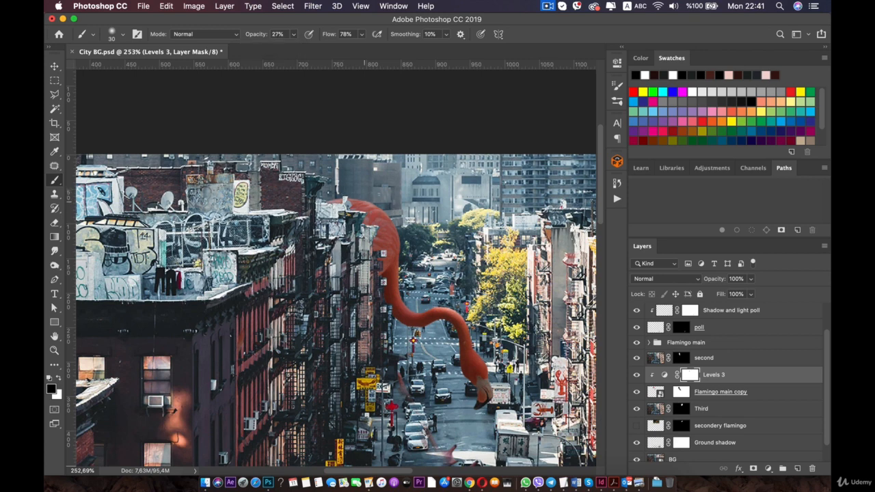
scroll(337, 269, up, 2)
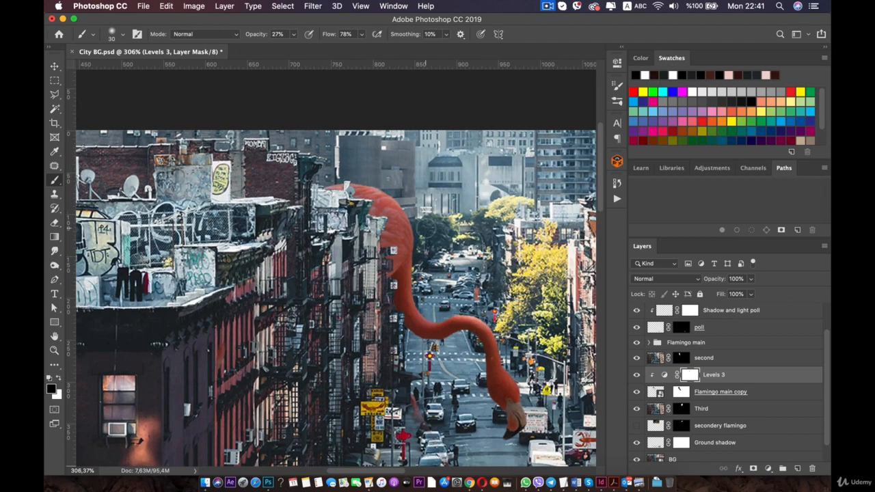
scroll(425, 228, up, 3)
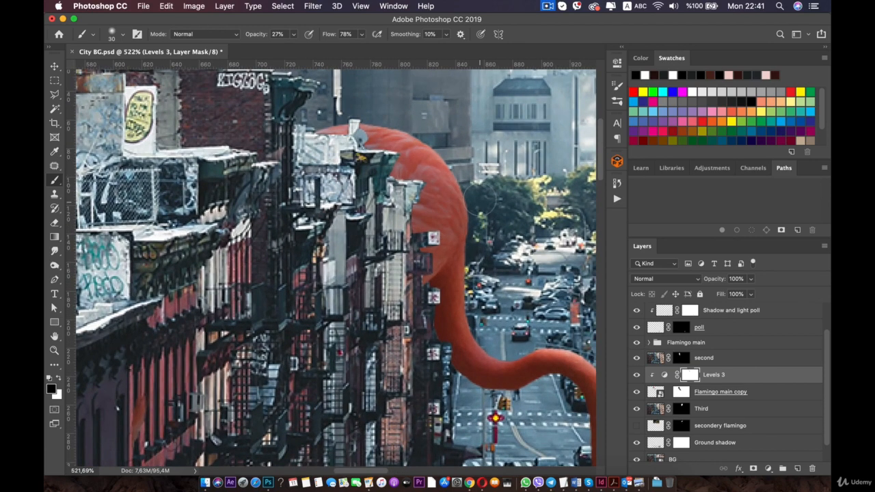
key(space)
drag(451, 194, 347, 135)
drag(449, 310, 416, 261)
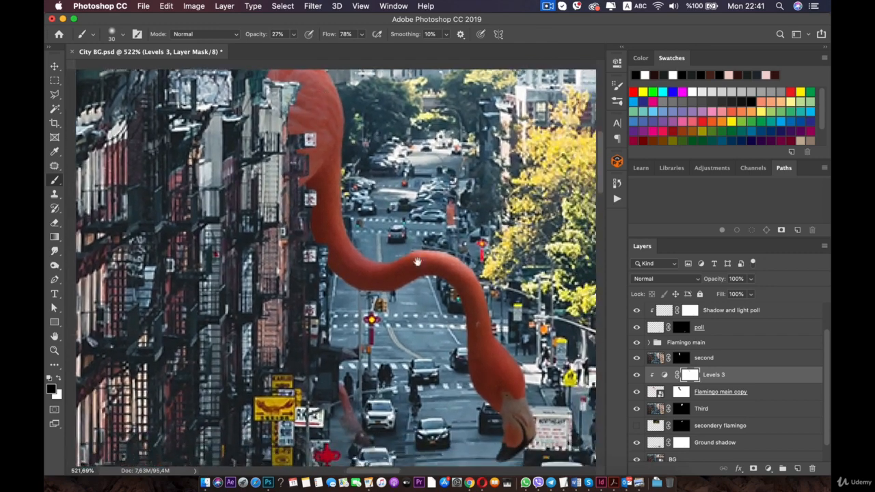
scroll(418, 266, up, 2)
drag(424, 311, 319, 189)
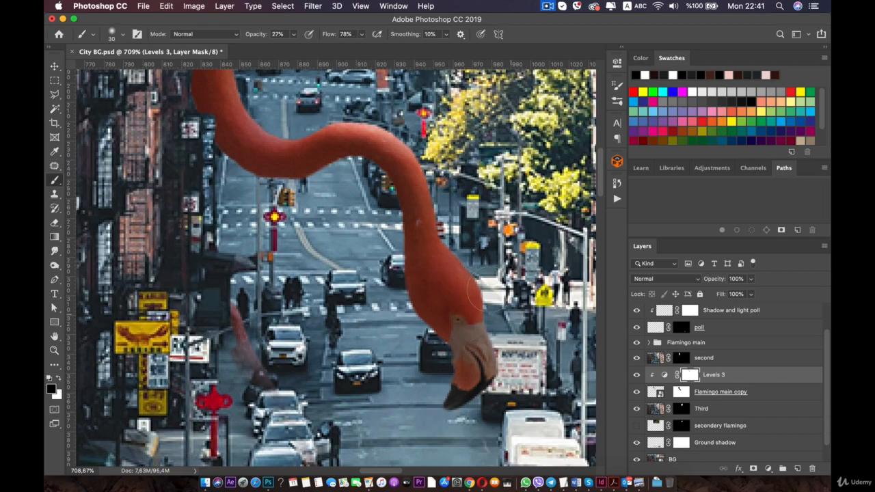
Examine the second flamingo's scale, pose and tonal blending against the whole city composite and close up
scroll(435, 433, down, 10)
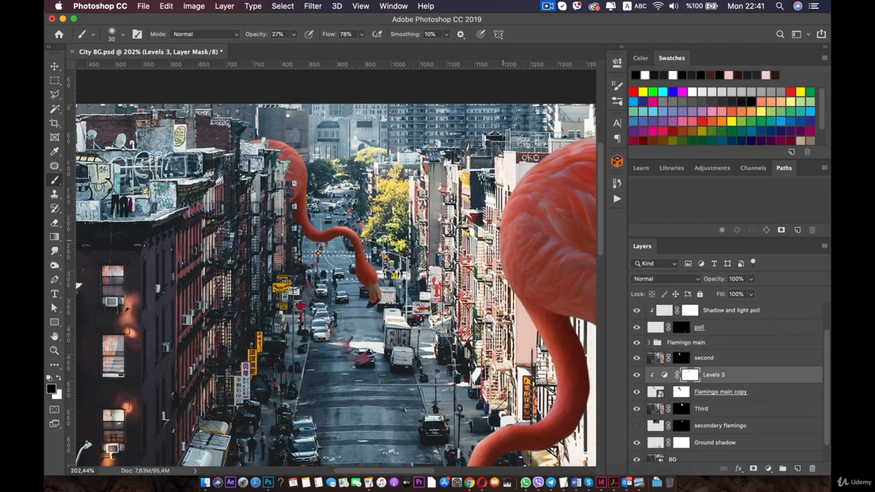
scroll(374, 273, down, 5)
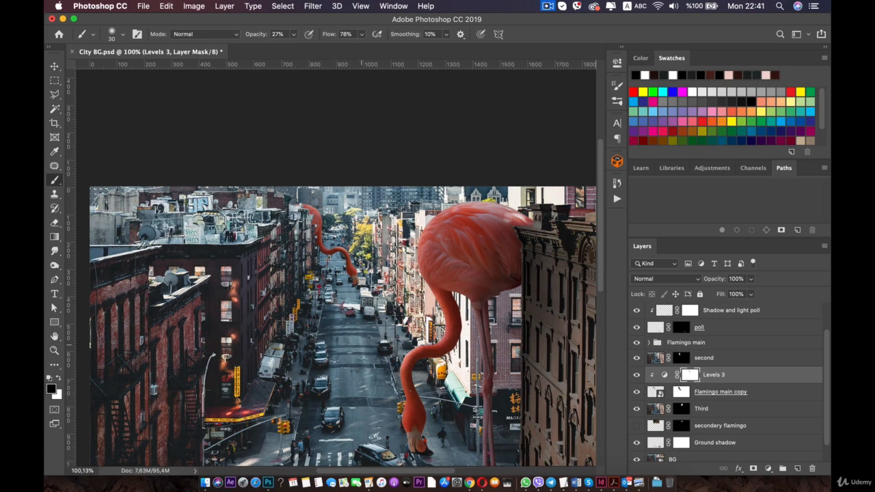
scroll(416, 366, down, 3)
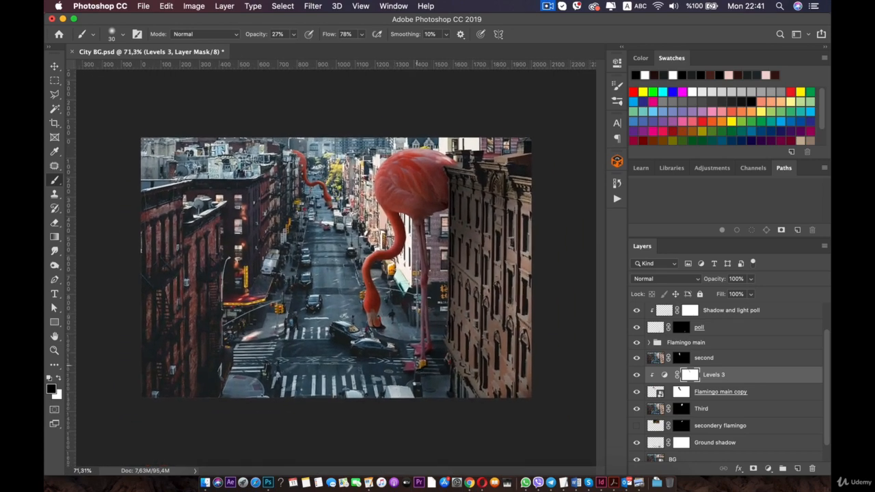
scroll(336, 291, up, 4)
drag(337, 263, 350, 371)
scroll(325, 353, up, 3)
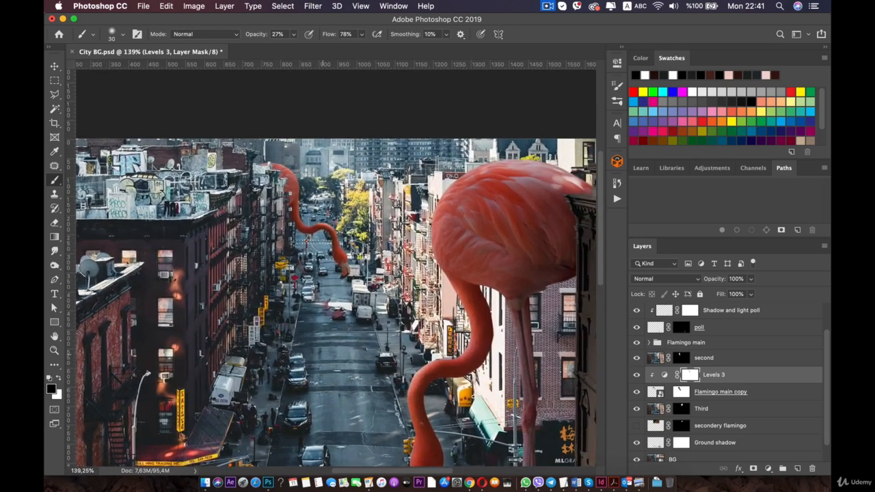
drag(279, 194, 306, 317)
scroll(316, 308, up, 2)
scroll(316, 308, up, 3)
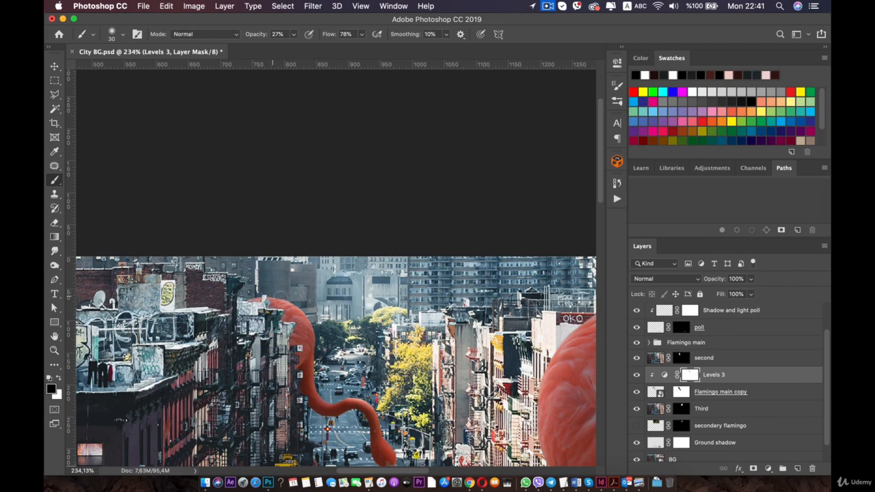
scroll(273, 293, down, 10)
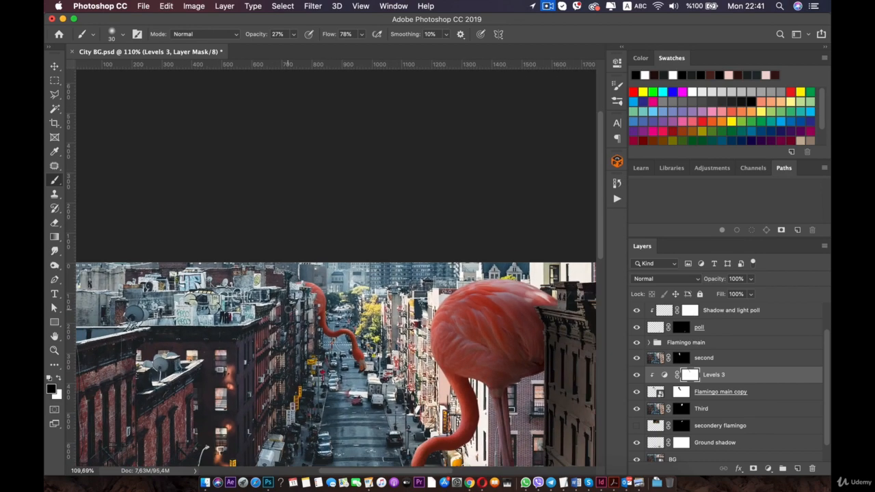
key(space)
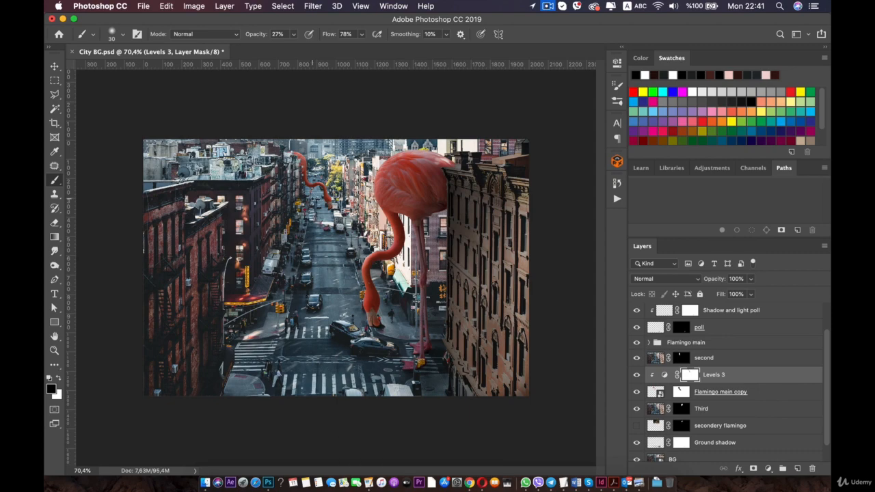
scroll(313, 218, up, 5)
drag(297, 188, 327, 383)
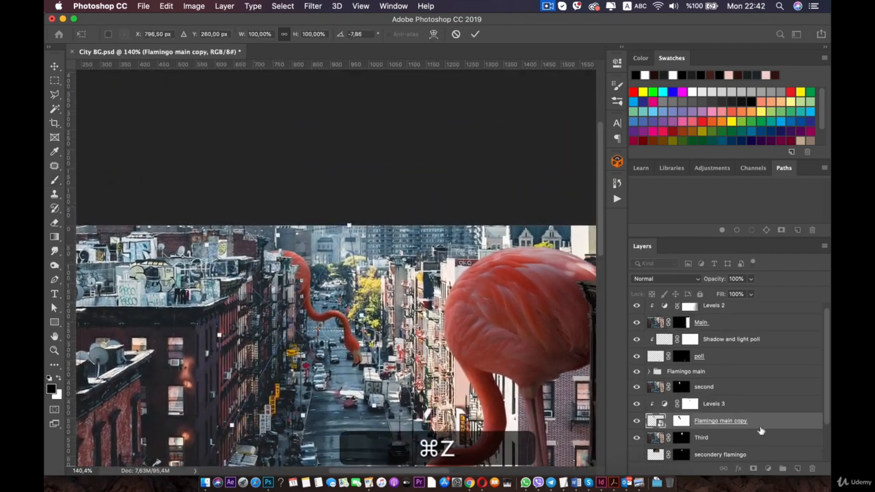
Start a free transform on the Flamingo main copy layer's image and set its rotation to about -1.08°
click(757, 390)
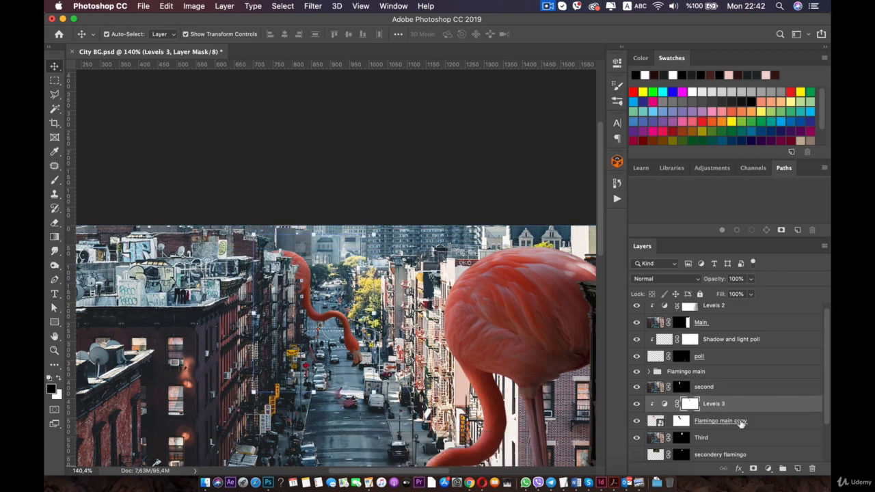
click(752, 419)
key(super+t)
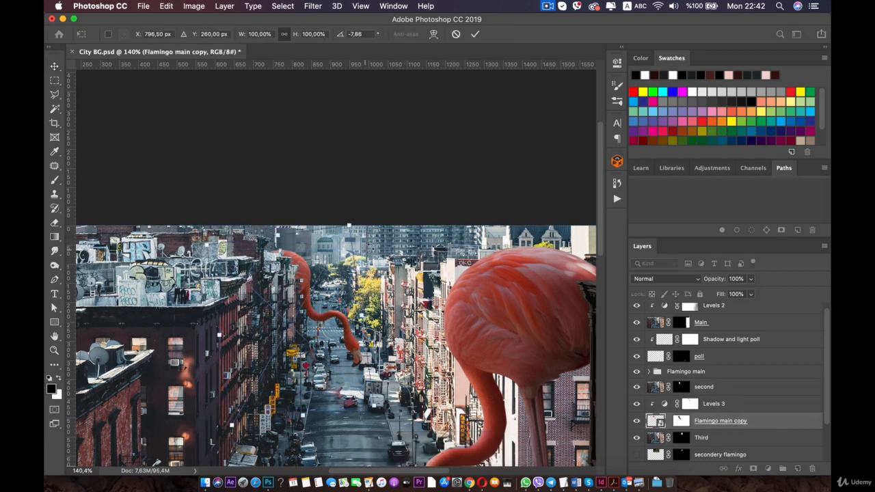
drag(360, 218, 363, 241)
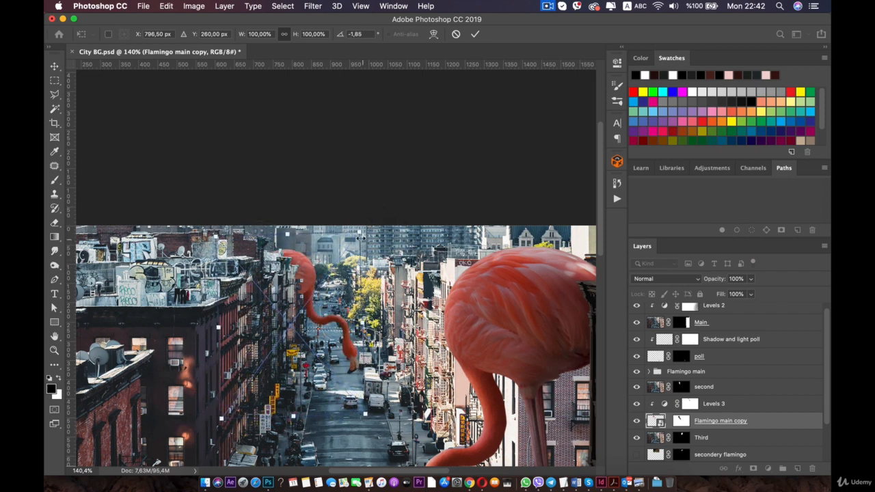
drag(332, 275, 300, 254)
key(super+z)
drag(365, 225, 378, 244)
Scale the flamingo copy down to about 82.6% and move it beside the distant buildings at about X 815, Y 205 px
drag(303, 294, 281, 281)
drag(356, 402, 341, 383)
mouse_move(327, 306)
mouse_down()
mouse_move(341, 309)
mouse_move(341, 301)
mouse_move(335, 308)
mouse_up()
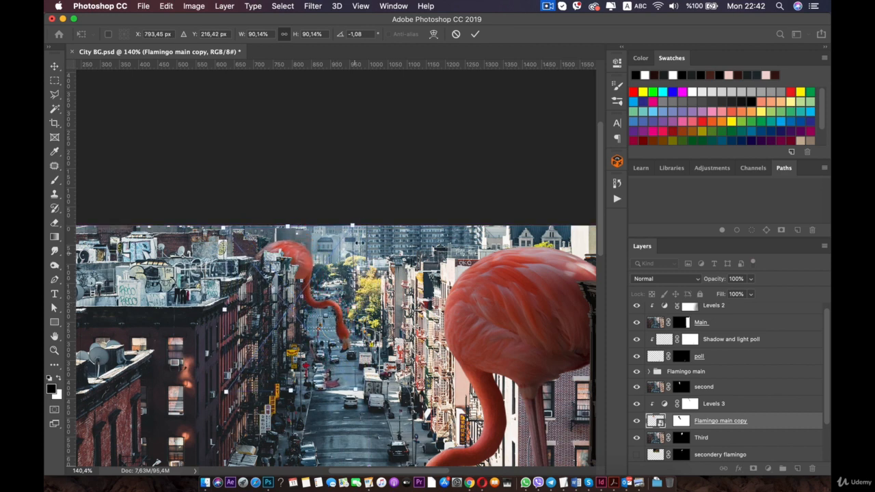
drag(353, 227, 341, 241)
drag(308, 303, 321, 292)
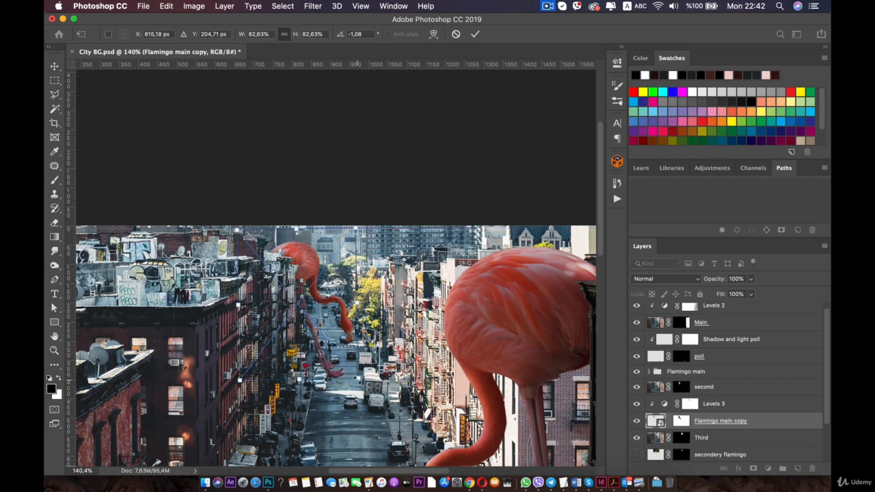
Rotate the flamingo copy to about -12.5° and reposition it at about X 820, Y 209 px
mouse_move(359, 356)
mouse_down()
mouse_move(369, 345)
mouse_move(371, 366)
mouse_up()
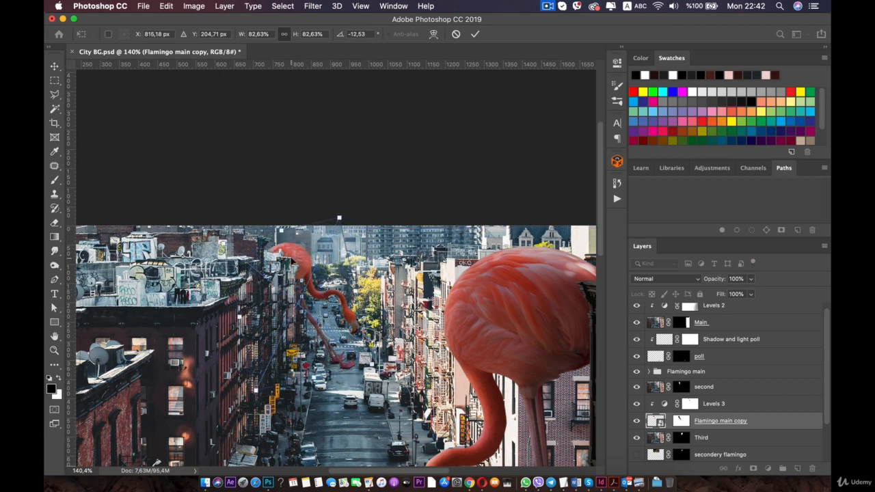
drag(291, 259, 295, 276)
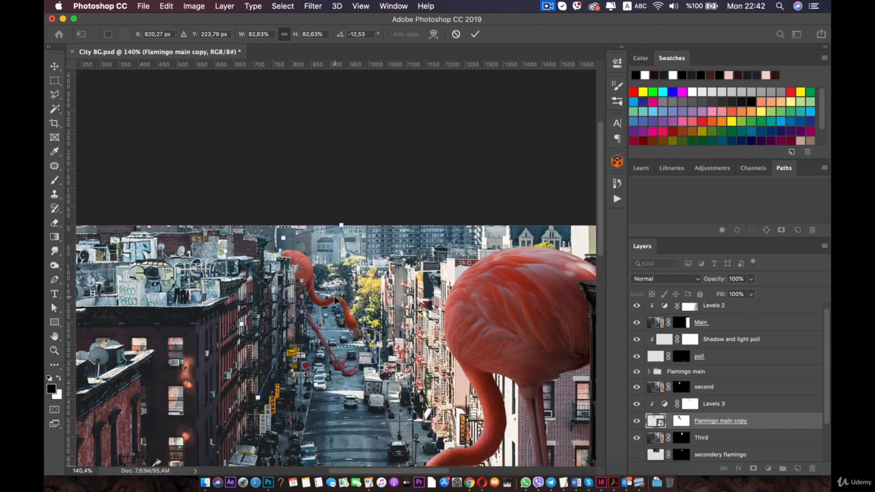
key(super+z)
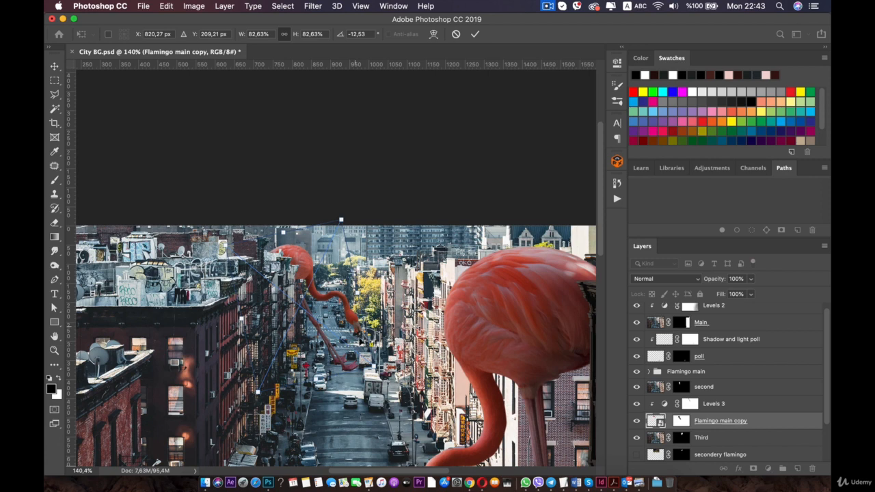
Apply the transform and paint black at 100% brush opacity on the Flamingo main copy mask over the exposed legs and feet
click(681, 420)
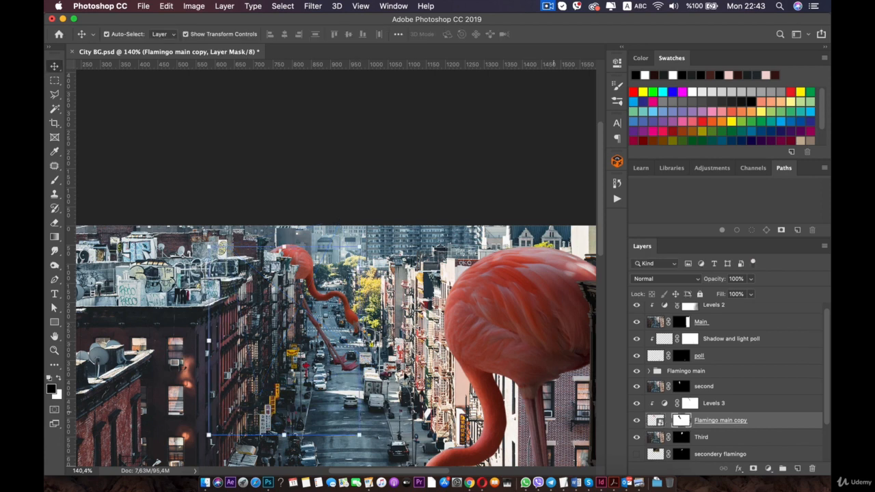
click(57, 181)
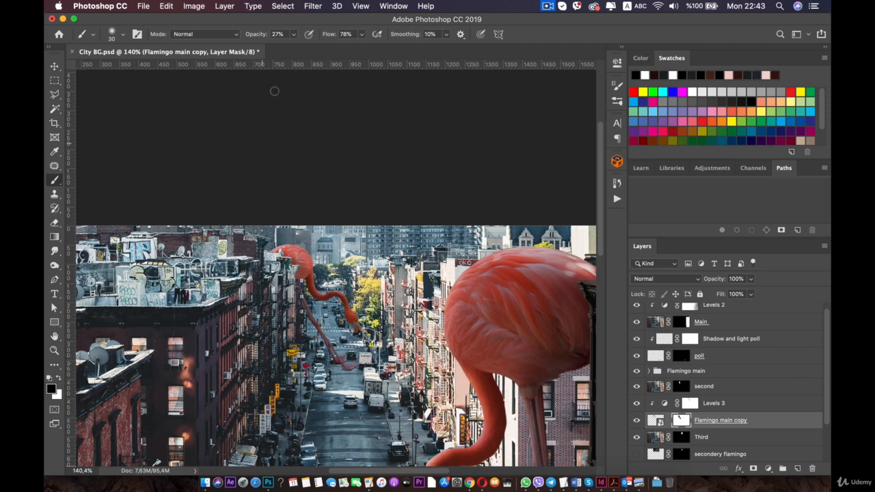
drag(294, 33, 339, 72)
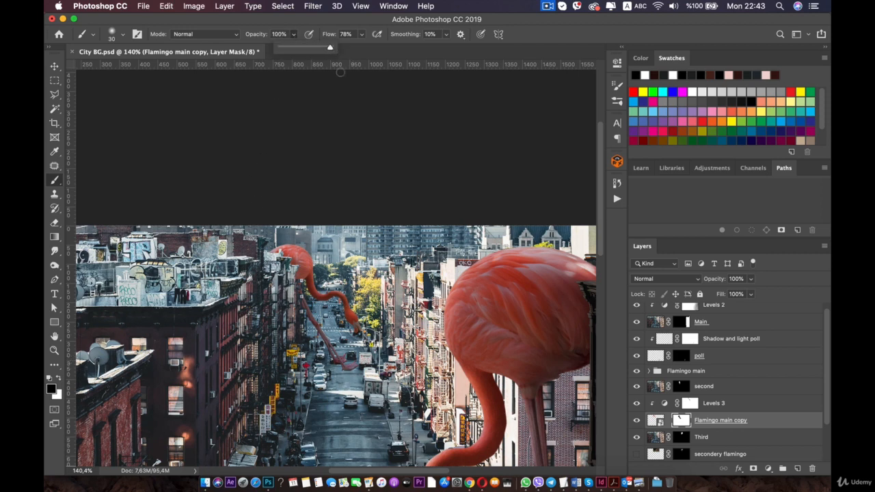
drag(332, 343, 344, 368)
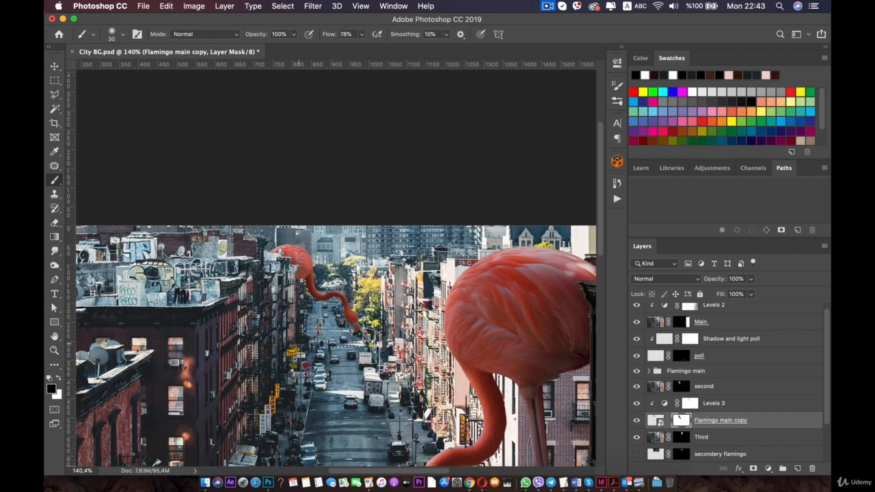
Nudge the Flamingo main copy image about 20 px left and fine-tune its height so the body tucks behind the distant building
key(v)
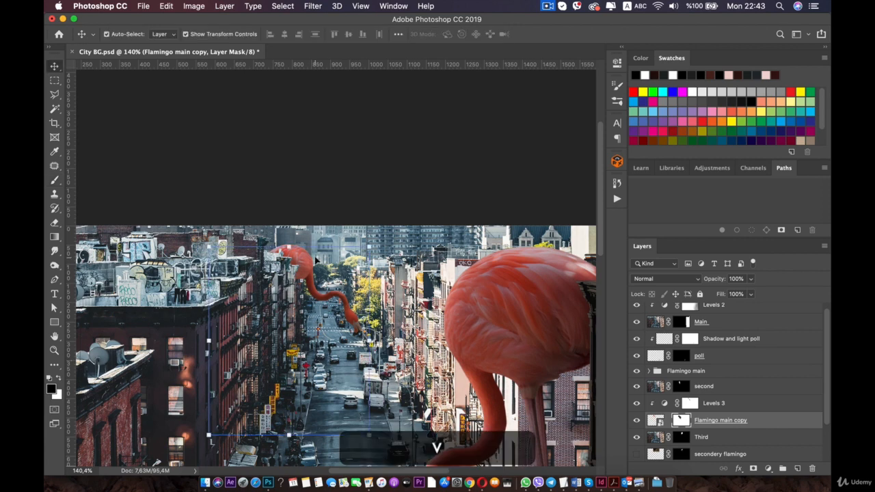
click(738, 403)
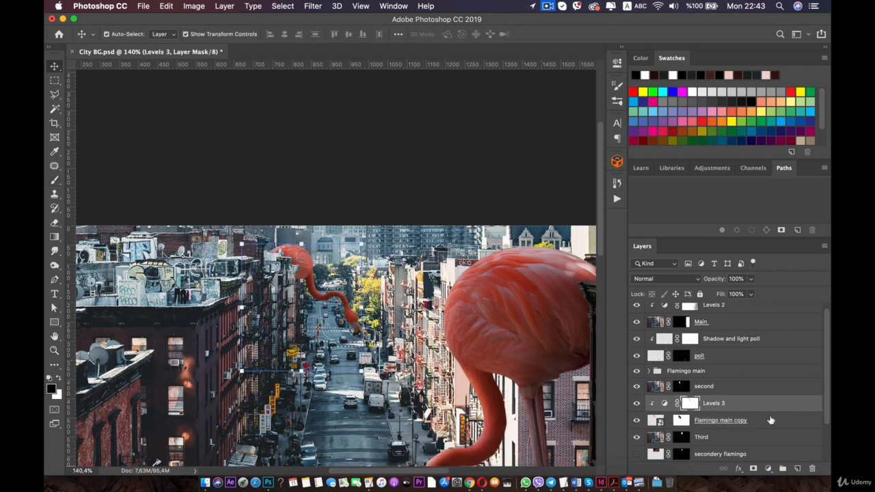
click(770, 419)
key(shift+Left)
key(shift+Left)
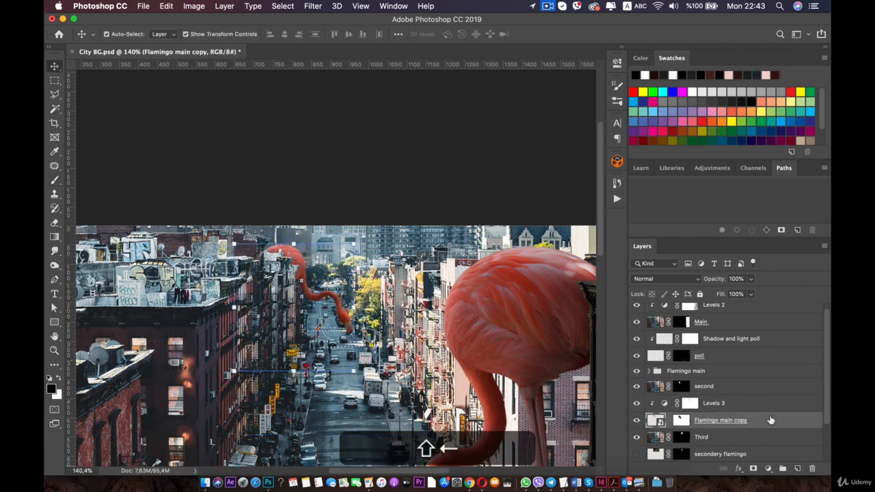
key(shift+Left)
key(shift+Down)
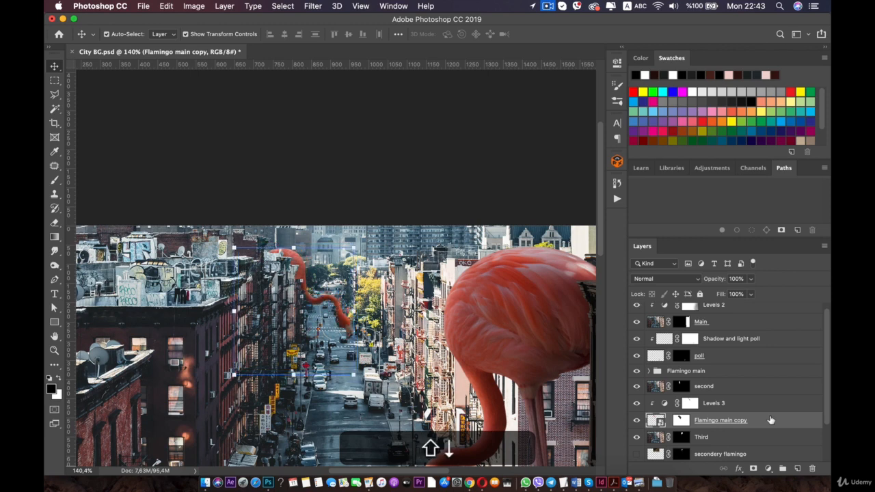
key(shift+Up)
key(Up)
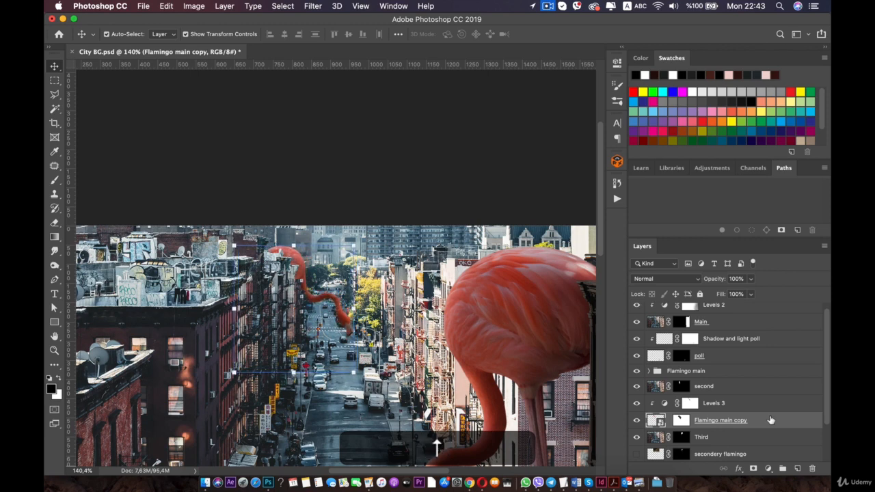
key(Right)
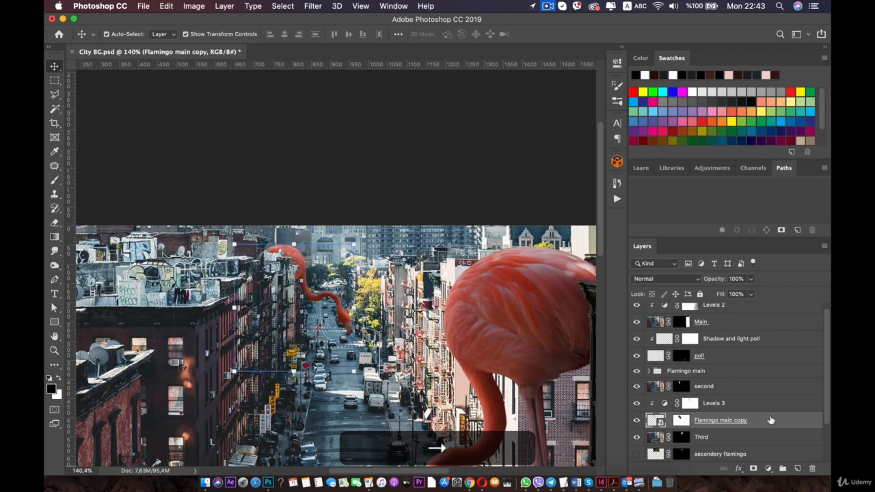
Paint white with the Brush on the Flamingo main copy layer mask to restore the tip of the beak
scroll(336, 270, up, 5)
drag(367, 364, 364, 296)
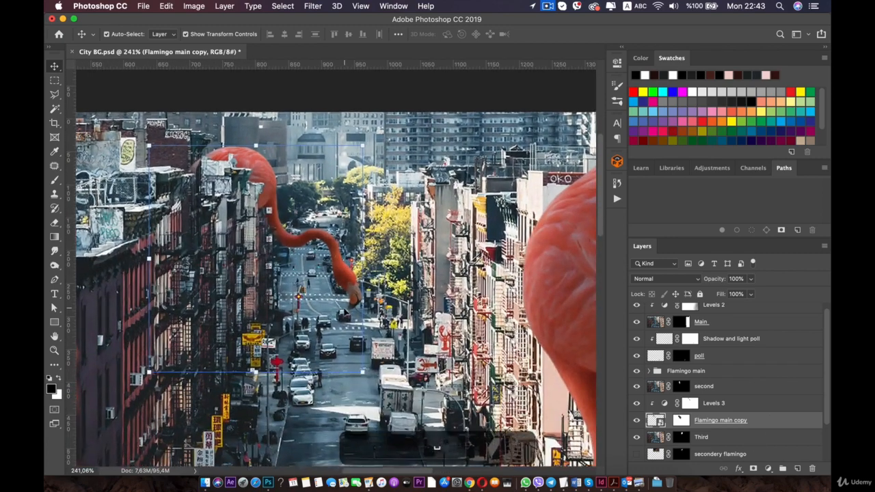
scroll(335, 269, up, 5)
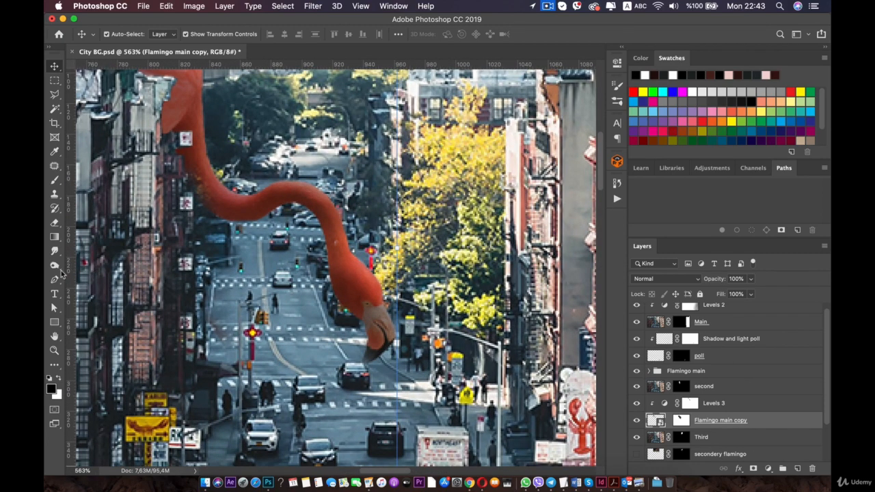
key(x)
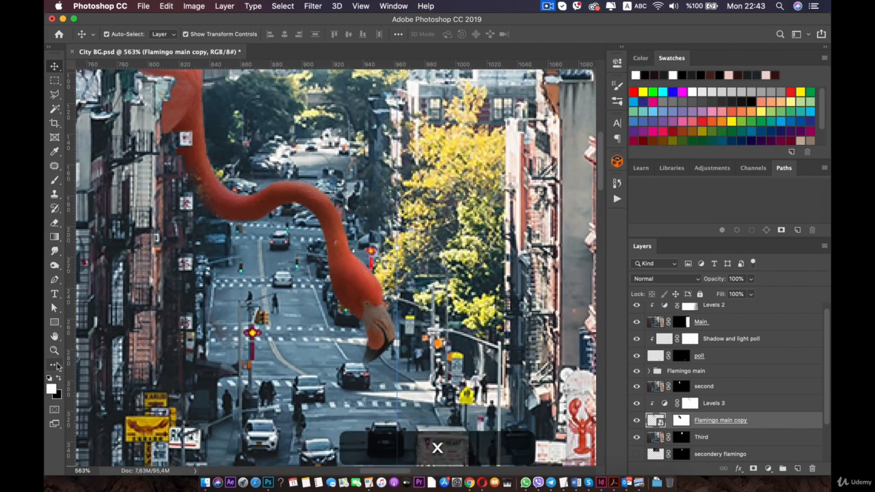
right_click(378, 363)
click(425, 288)
key(b)
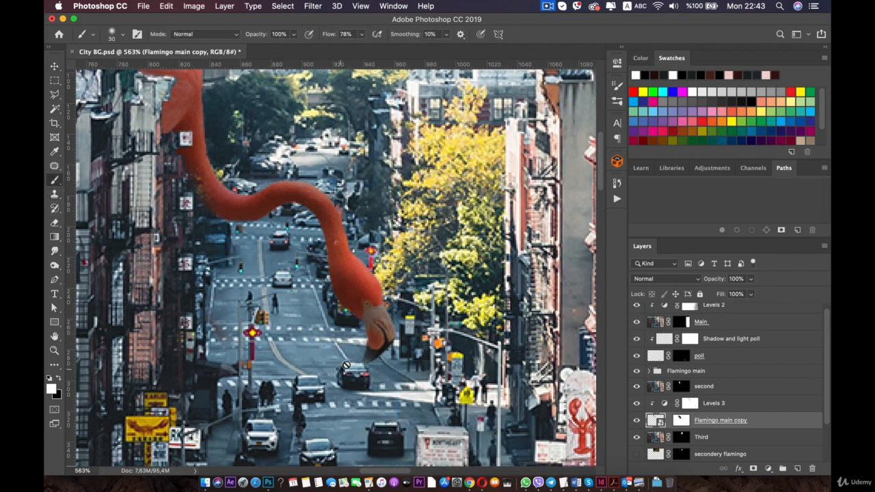
click(683, 420)
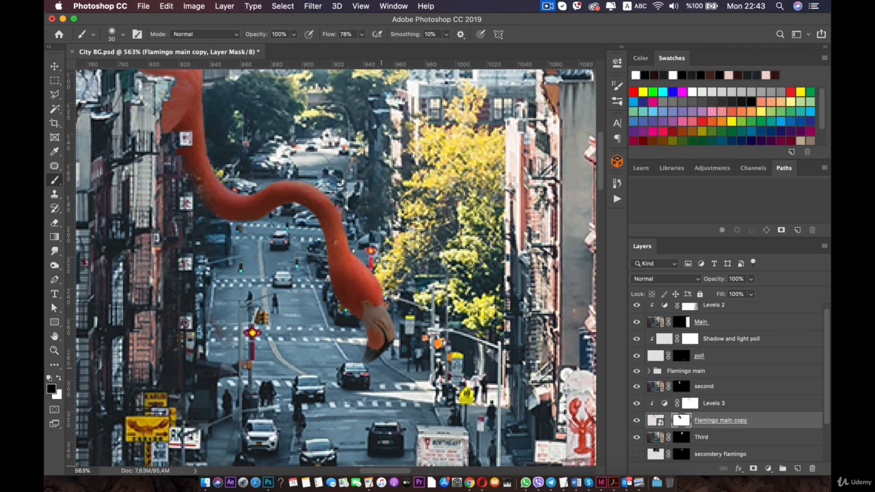
click(359, 364)
key(x)
drag(369, 361, 368, 360)
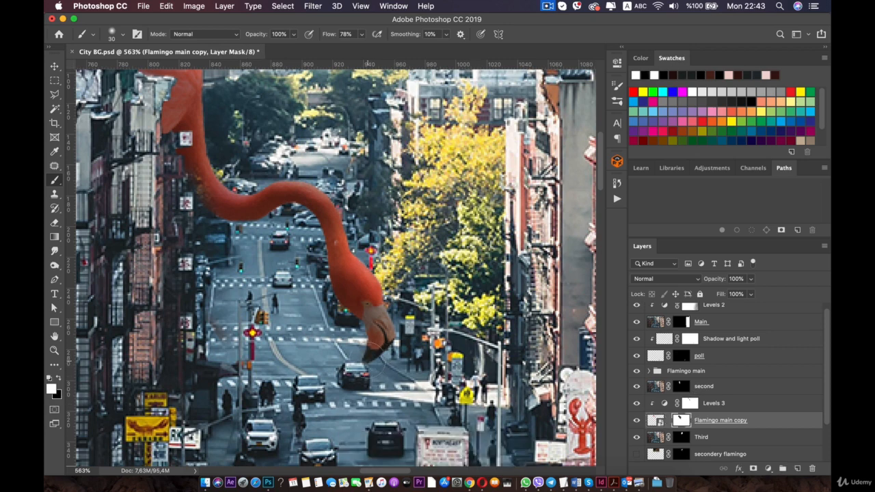
Examine how the smaller flamingo sits in the whole composite and how its edges meet the distant buildings
scroll(373, 362, down, 5)
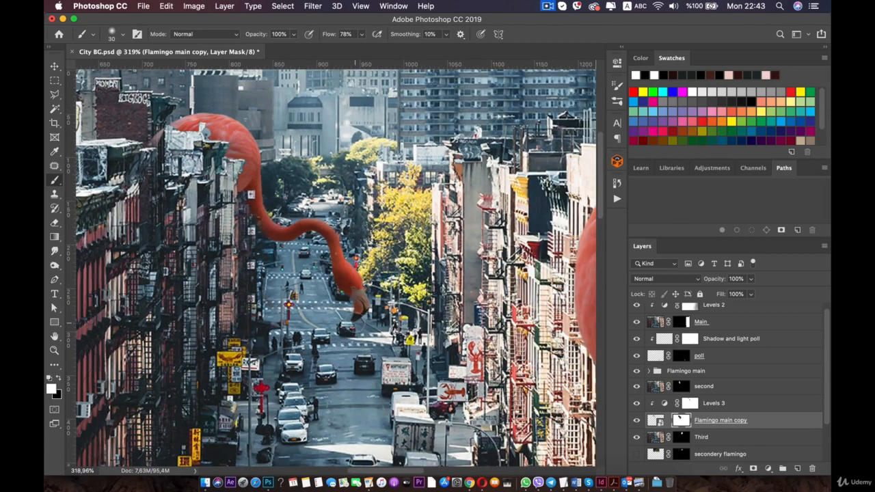
scroll(349, 362, down, 6)
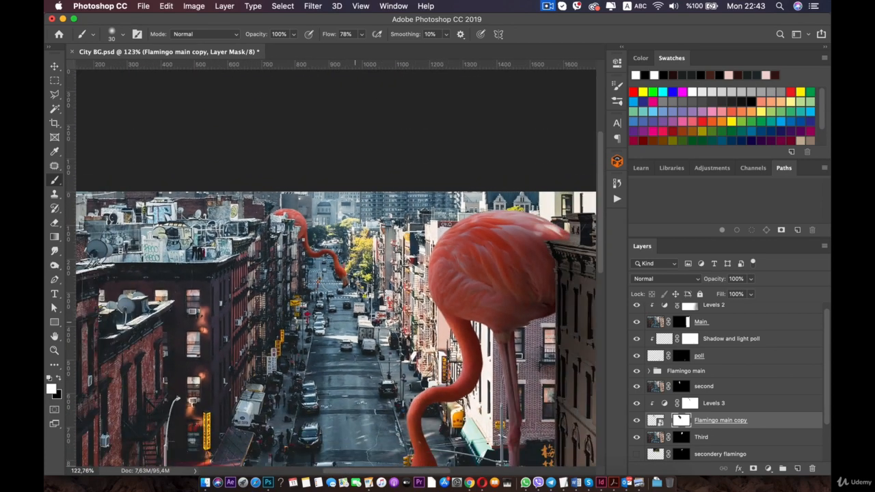
scroll(237, 244, up, 5)
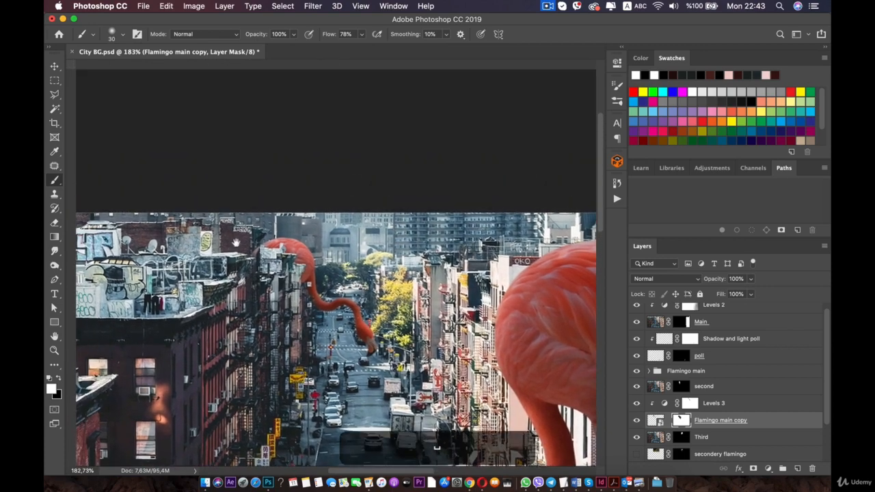
scroll(237, 244, up, 4)
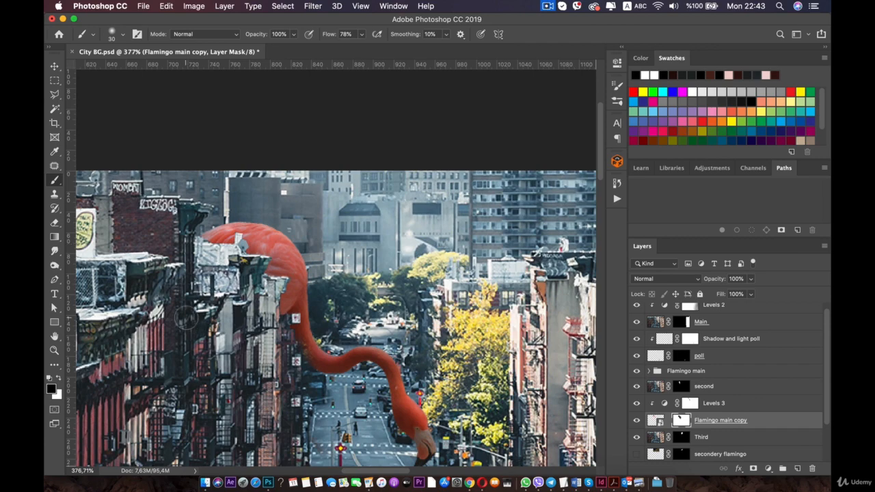
scroll(186, 320, down, 5)
scroll(186, 309, down, 3)
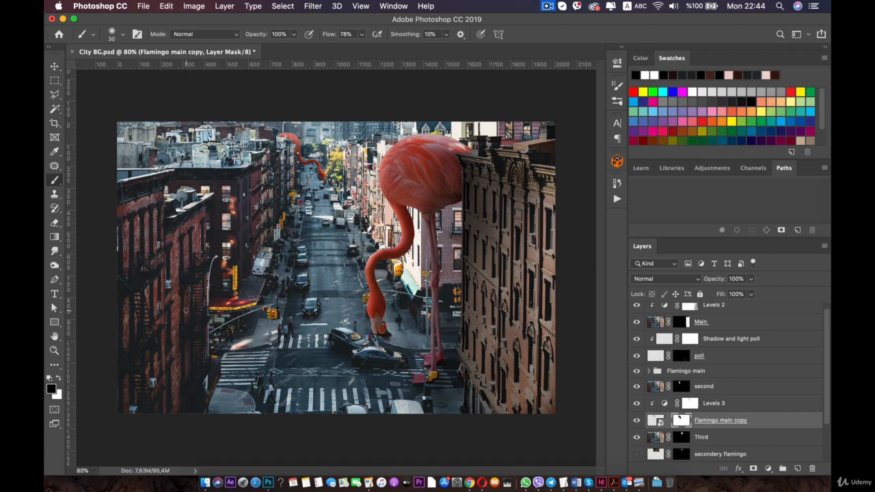
key(super+r)
scroll(328, 290, up, 3)
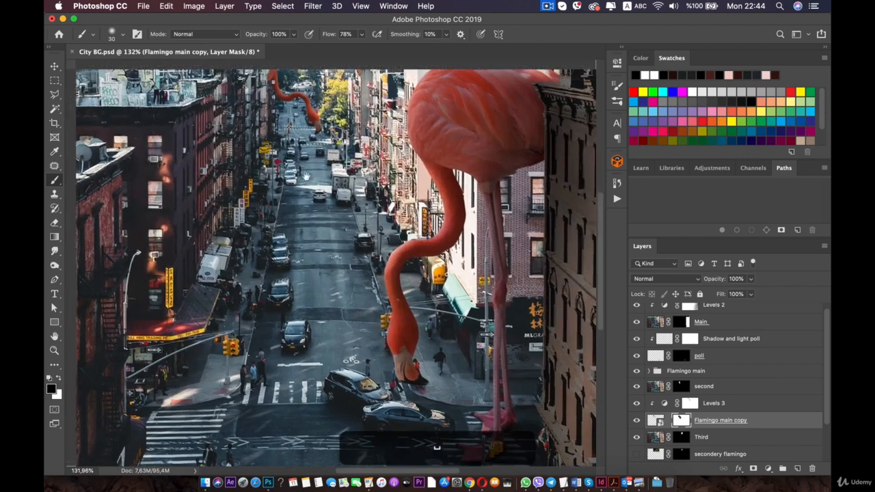
scroll(328, 245, up, 4)
key(super+r)
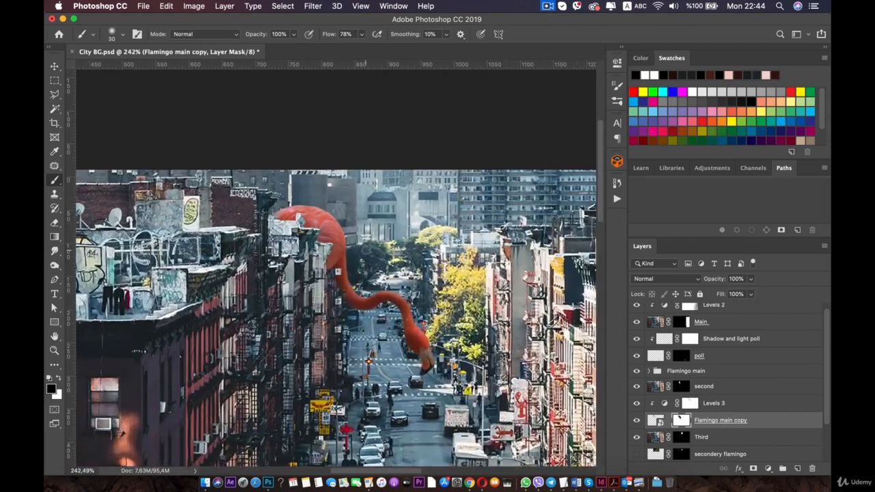
click(696, 403)
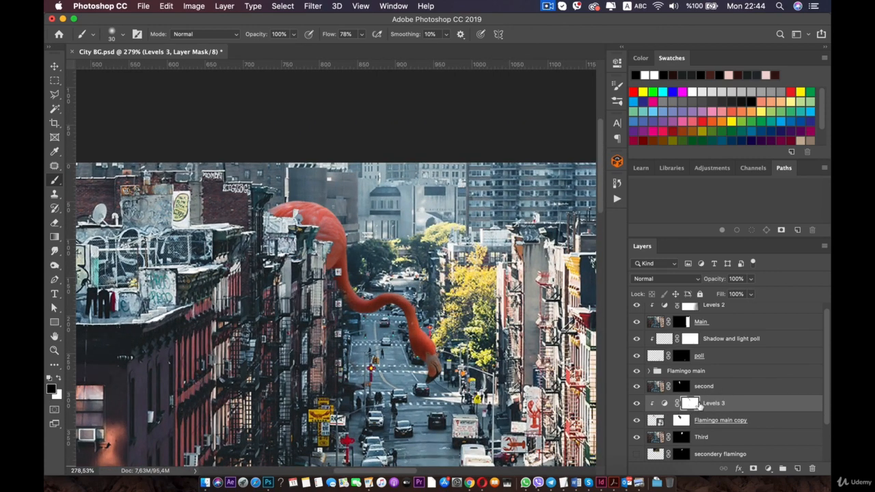
scroll(337, 273, up, 3)
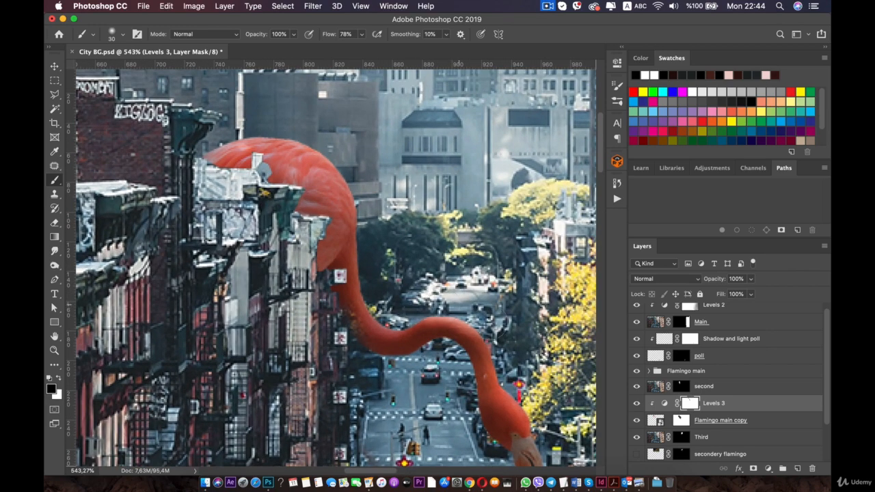
scroll(509, 348, down, 3)
drag(438, 279, 421, 260)
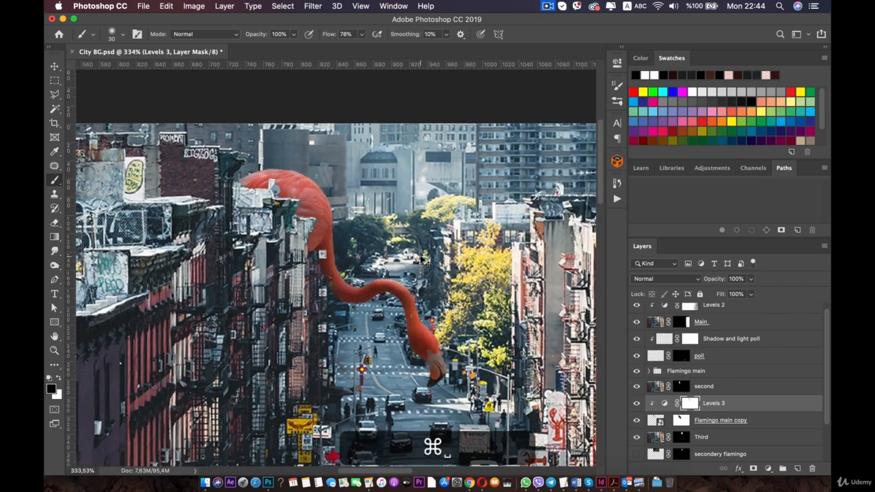
key(super+z)
key(super+space)
key(Escape)
key(super+z)
key(super+z)
key(super+z)
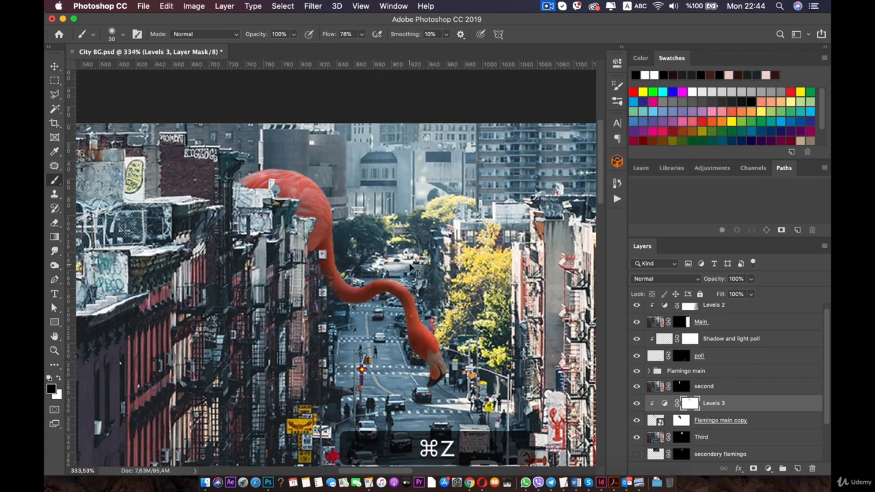
Set the brush opacity to 35% and lightly paint black on the Levels 3 mask over the distant flamingo's back
click(293, 34)
drag(278, 47, 261, 47)
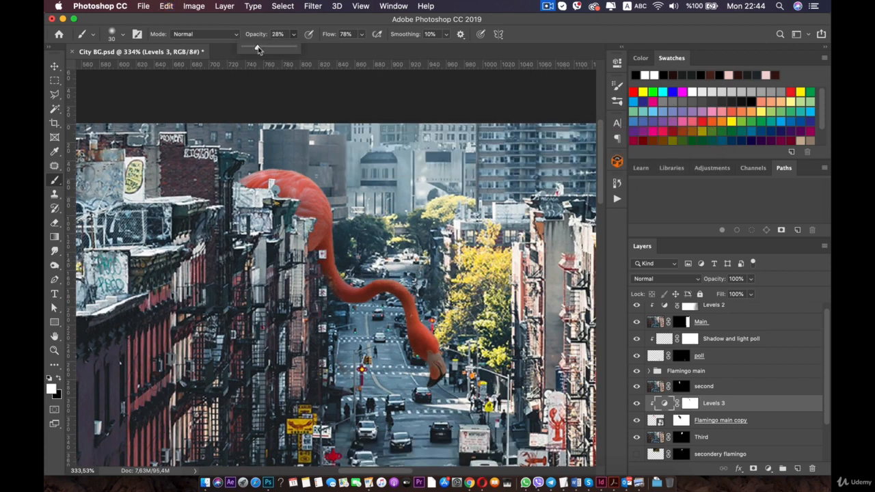
click(694, 406)
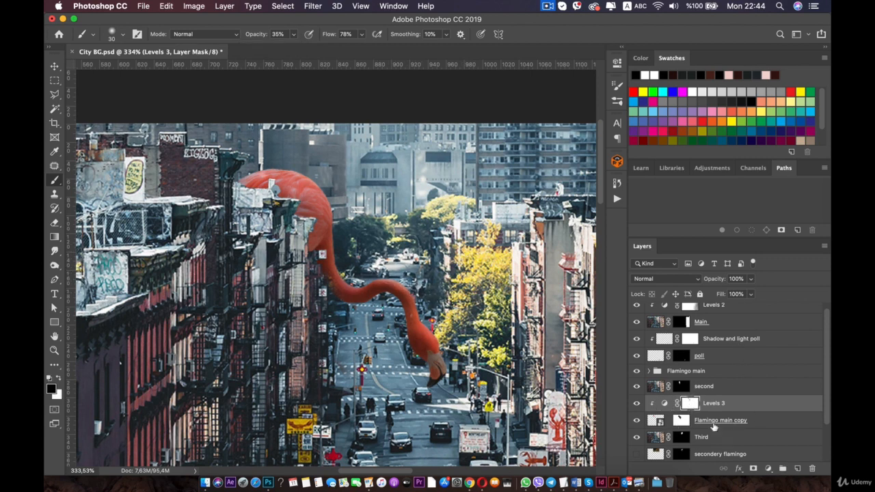
scroll(707, 422, down, 1)
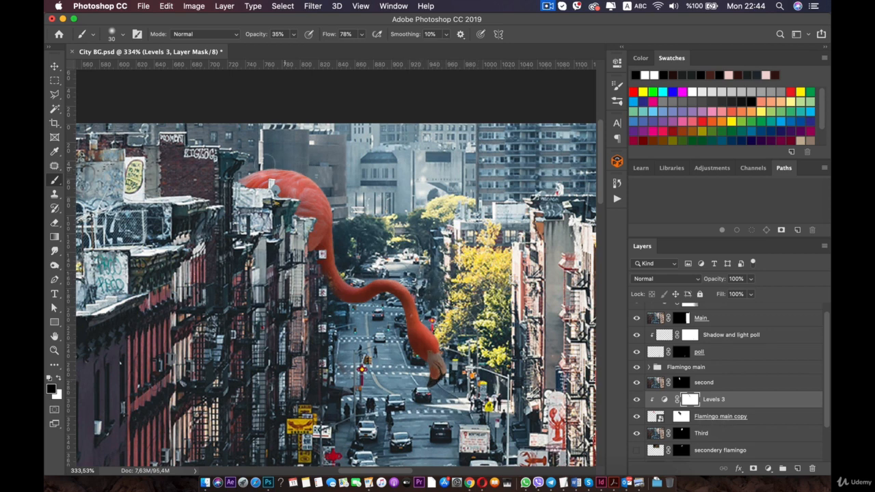
scroll(327, 205, down, 5)
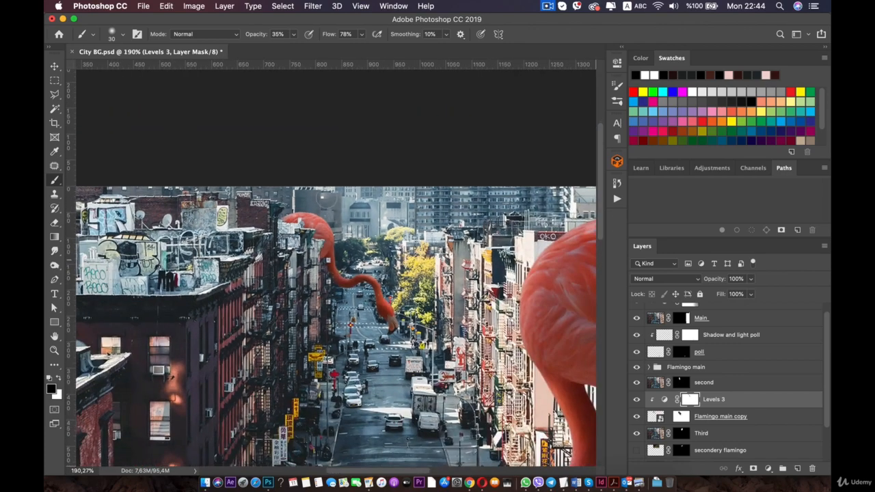
scroll(326, 209, up, 4)
drag(299, 212, 320, 234)
scroll(320, 234, up, 3)
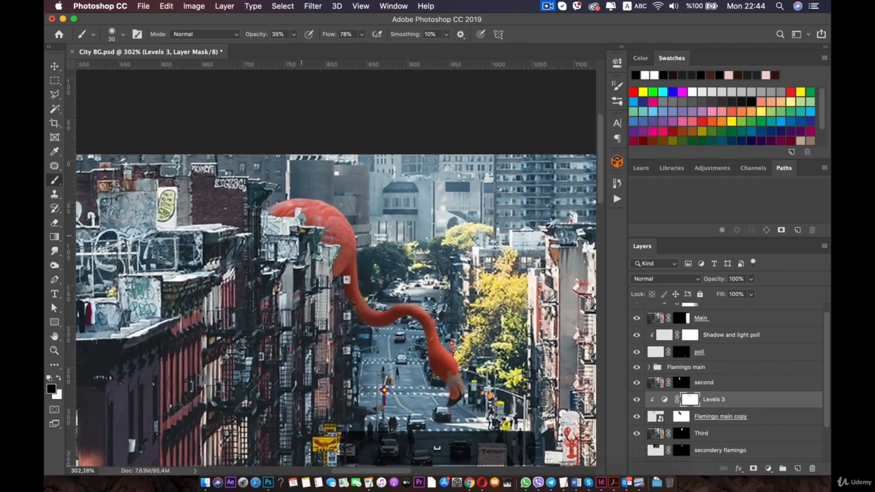
scroll(328, 238, down, 2)
scroll(345, 242, up, 3)
scroll(351, 246, up, 1)
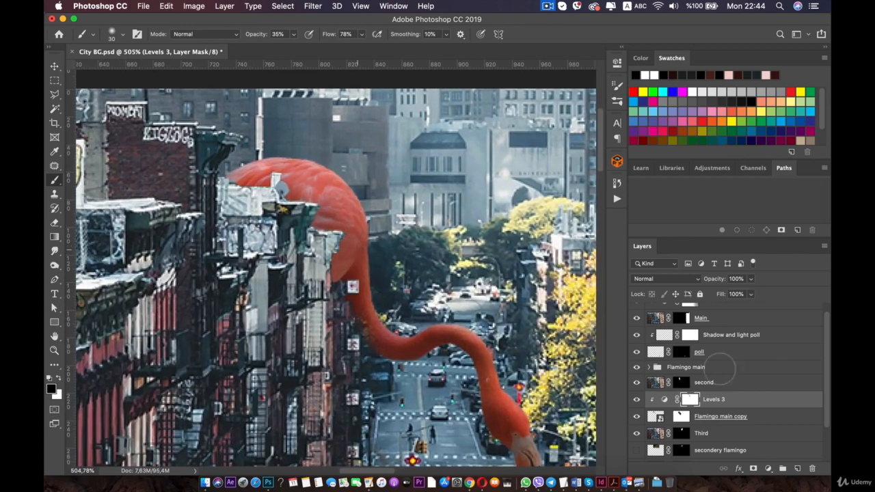
Switch the Levels 3 adjustment off and on twice to compare the distant flamingo's tones
scroll(322, 279, down, 5)
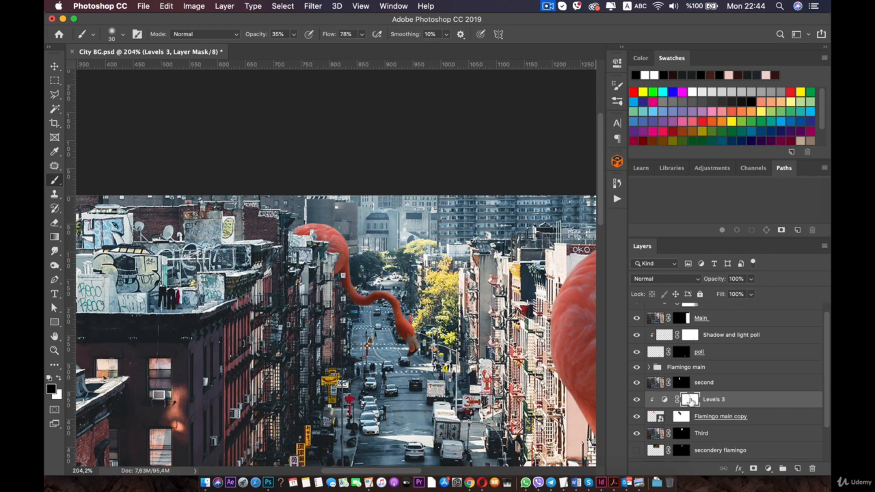
click(636, 399)
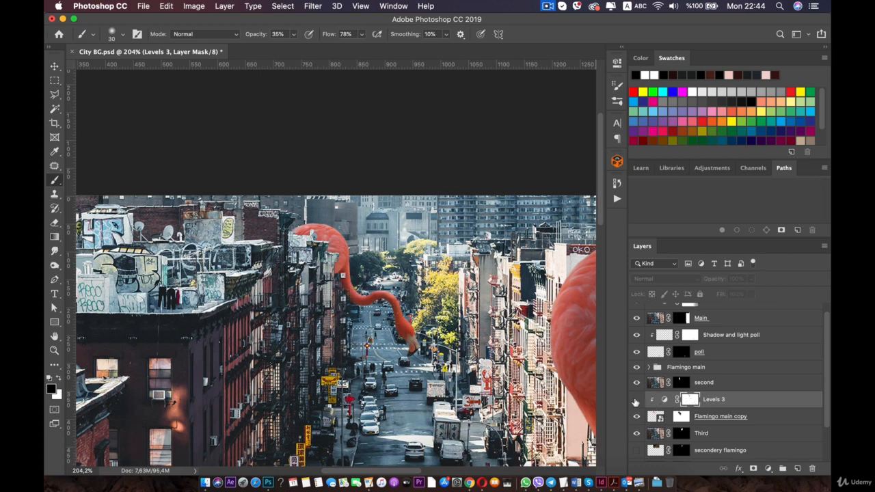
click(636, 399)
click(635, 399)
click(635, 399)
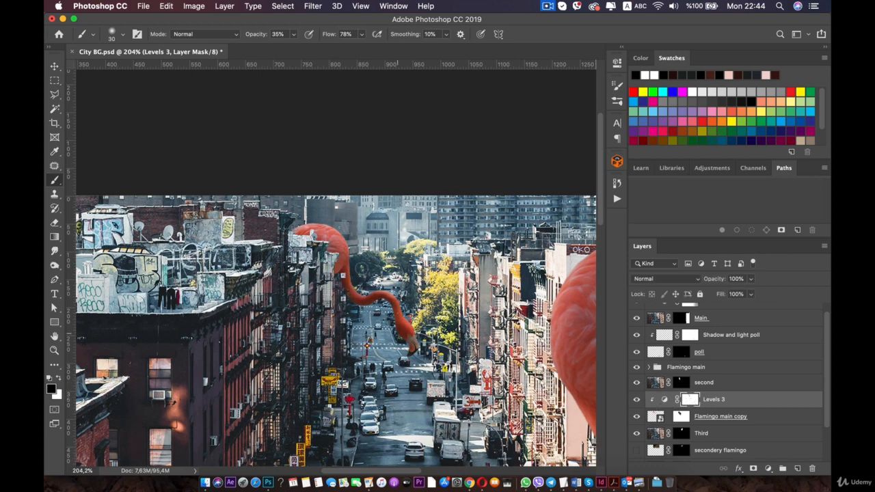
Return to the Brush tool with black as the foreground colour on the Levels 3 mask and check the distant flamingo's shading
scroll(341, 240, up, 3)
key(c)
key(x)
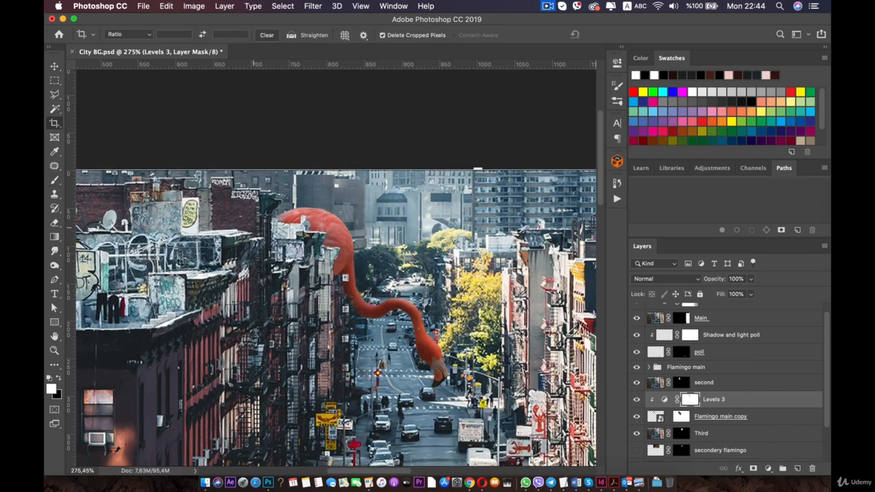
click(55, 179)
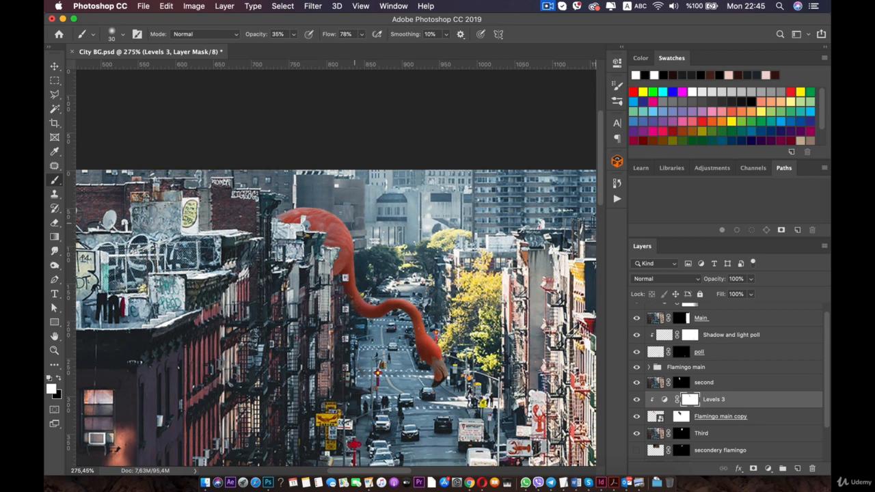
key(x)
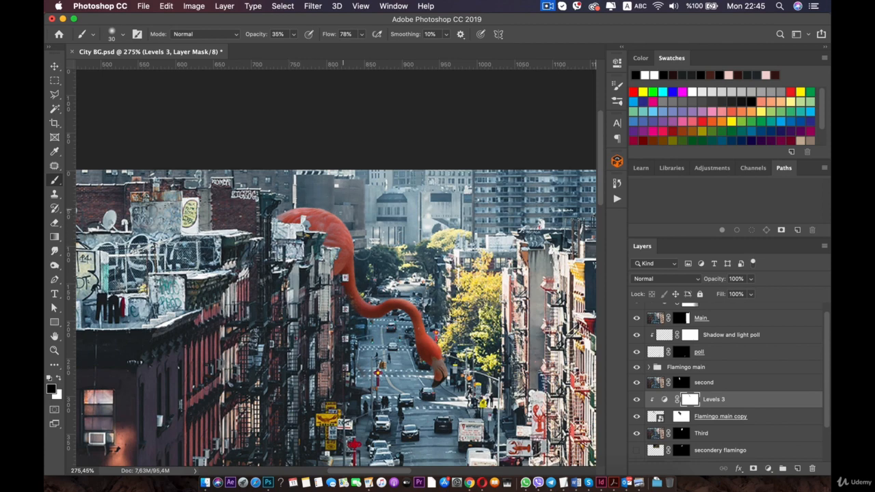
scroll(363, 255, down, 4)
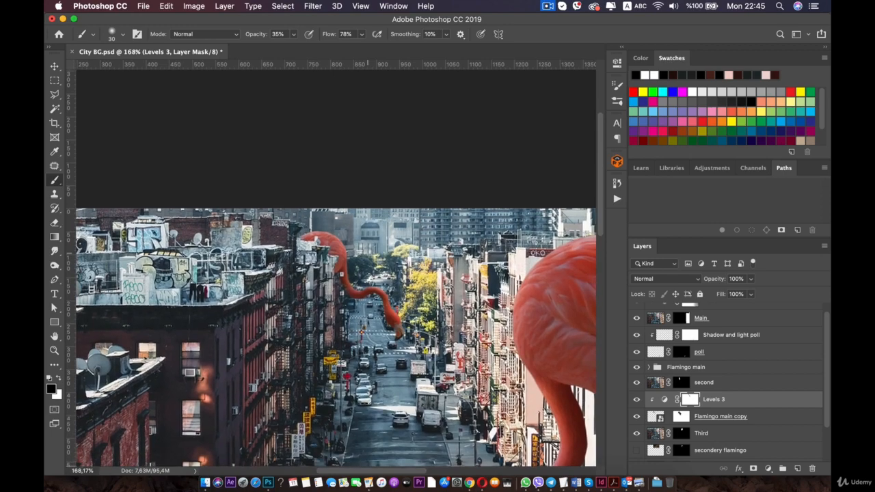
scroll(342, 274, up, 4)
scroll(328, 277, up, 3)
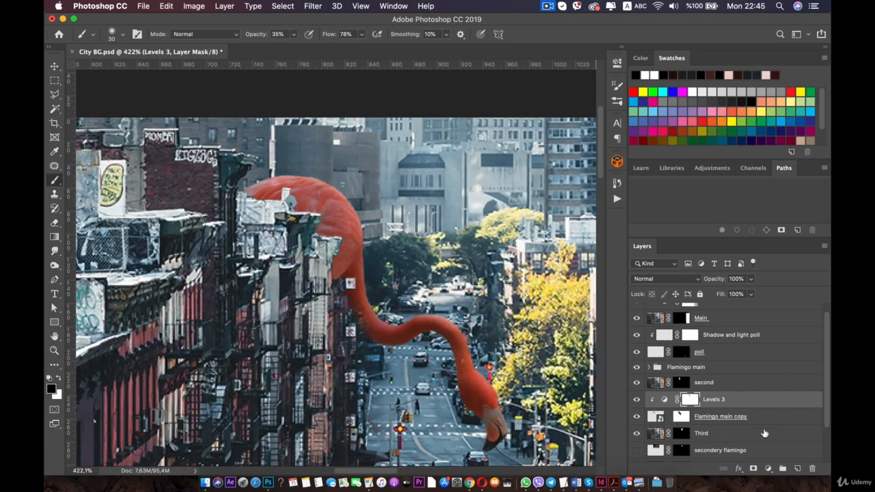
Rename the Flamingo main copy layer as flamingo 2 and add a new empty layer clipped directly above it
click(738, 420)
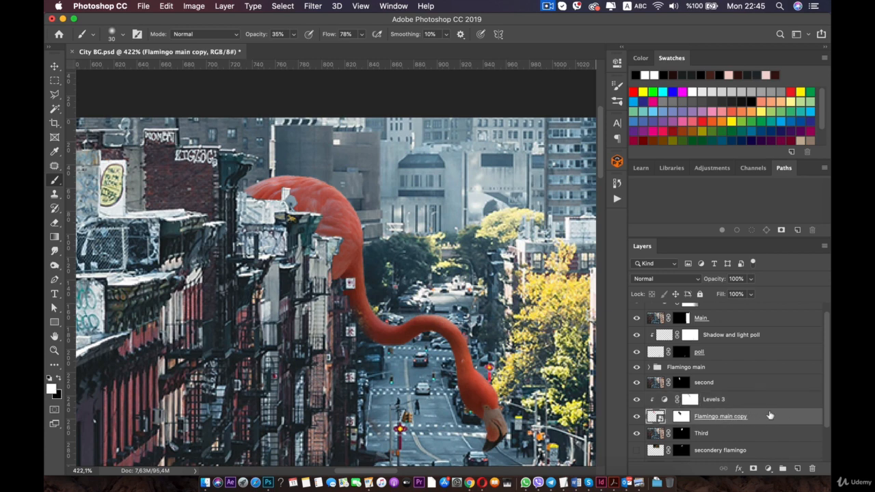
double_click(709, 415)
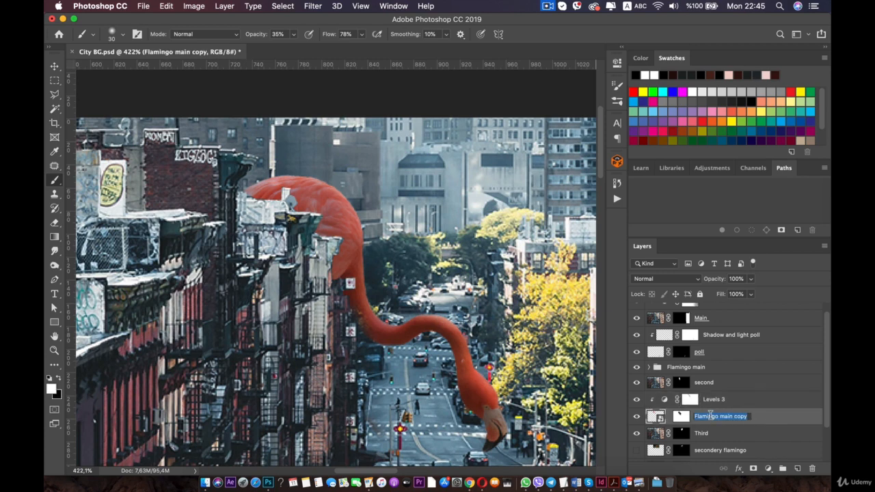
text(flamingo 2)
key(Return)
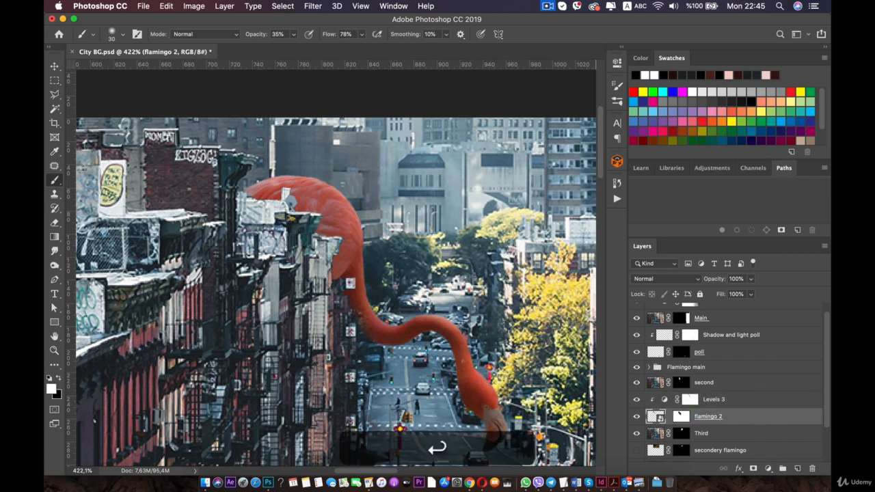
click(797, 468)
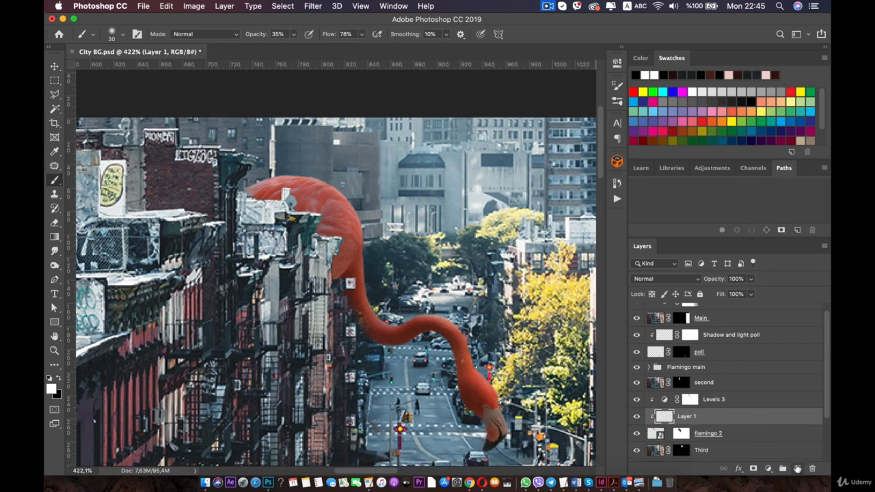
Move the new clipped layer directly above the Levels 3 adjustment and rename it as shadows
drag(680, 420, 683, 392)
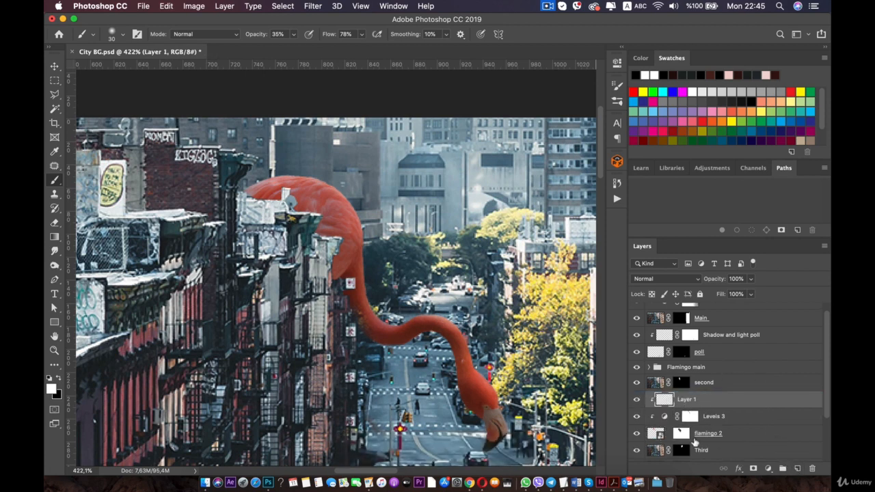
double_click(687, 400)
text(sh)
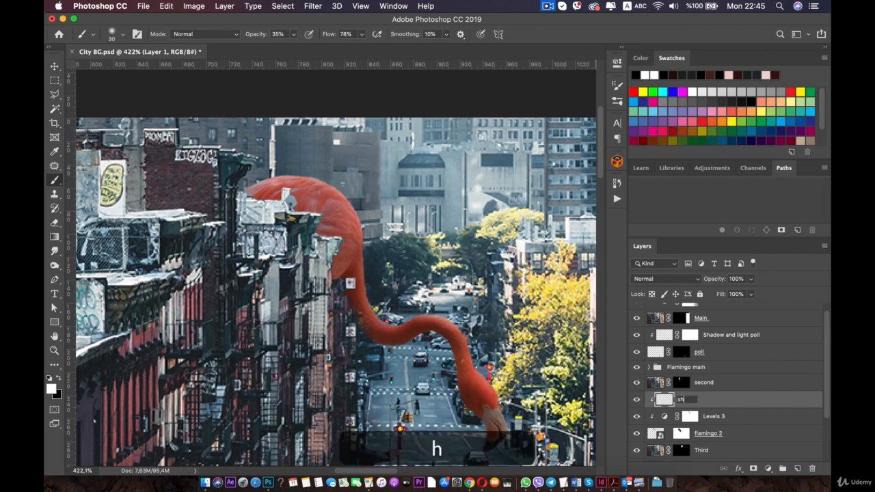
text(adows)
key(Return)
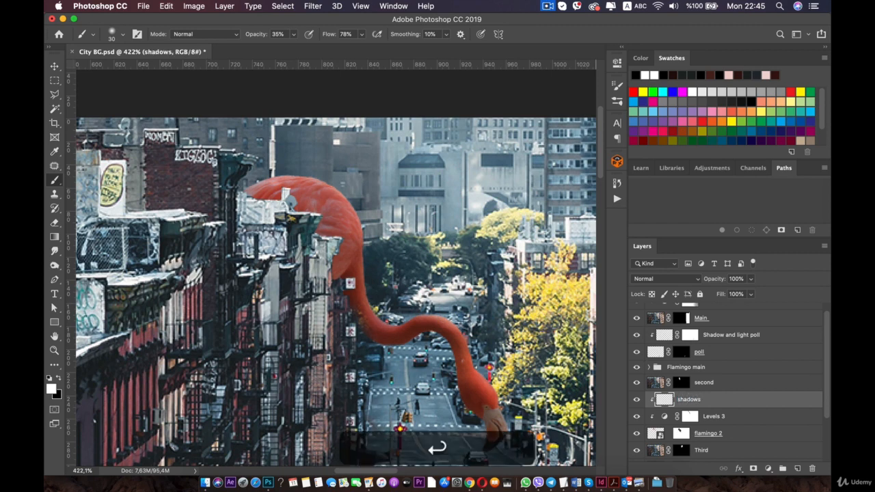
Set the shadows layer's blend mode to Overlay and choose the dark brown #2f110c, based on the distant flamingo's neck, as foreground colour
click(59, 378)
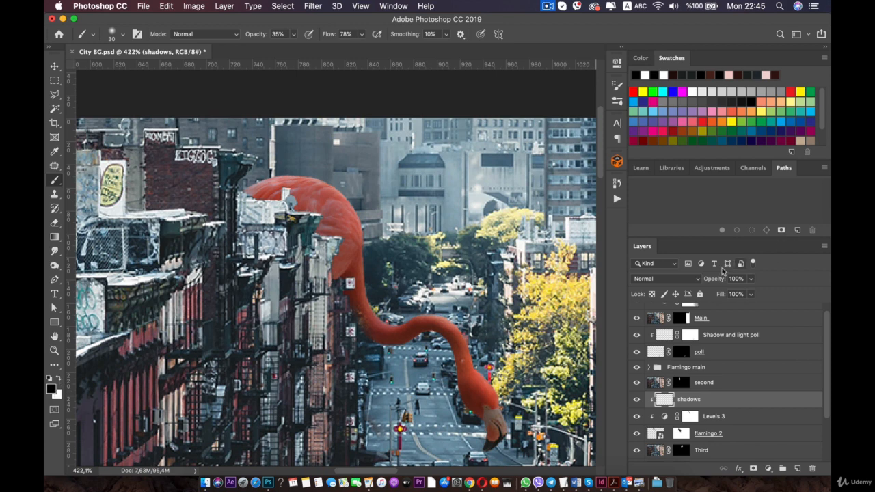
click(697, 279)
click(644, 396)
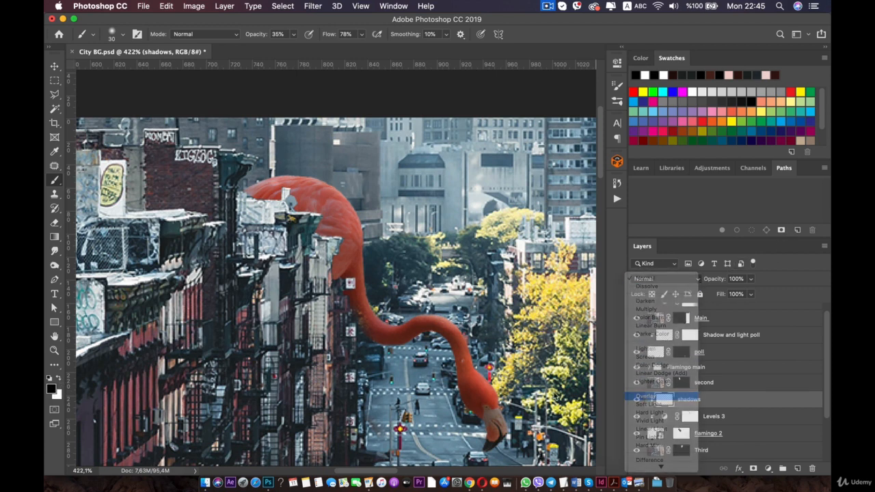
click(51, 388)
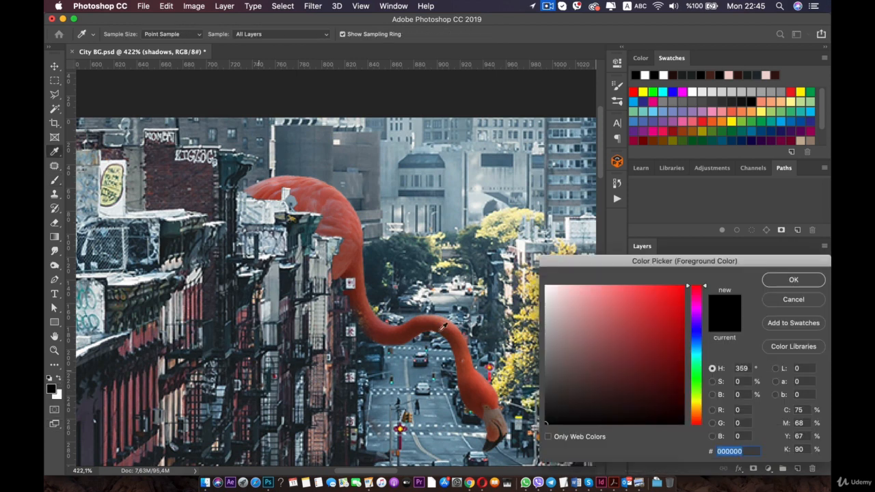
click(396, 330)
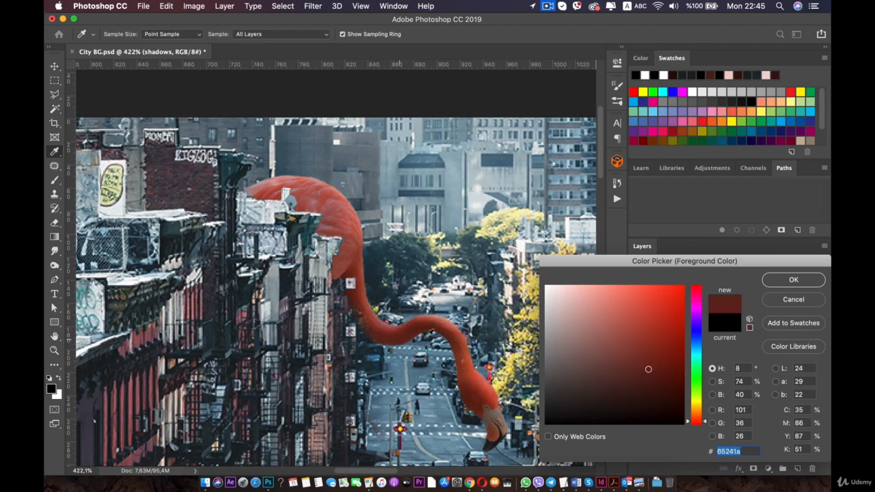
click(645, 390)
click(648, 396)
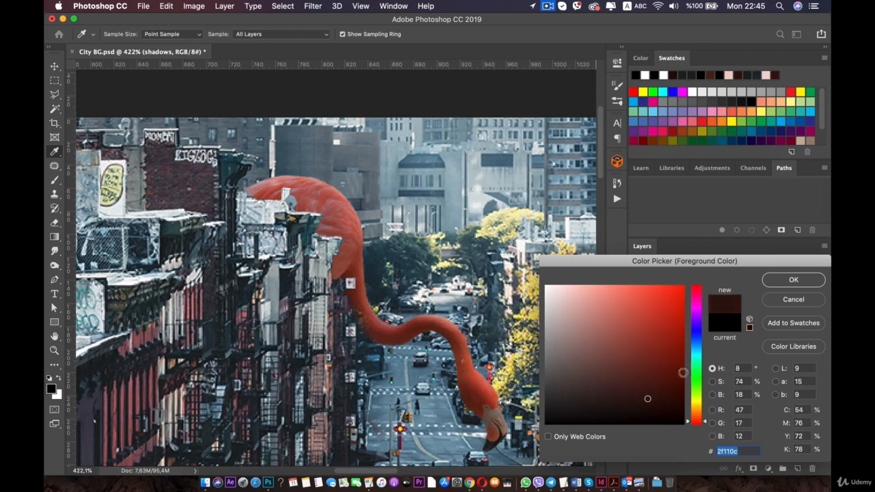
click(792, 280)
Try shading the distant flamingo's lower body beside the building with dark brown at 35% brush opacity, and undo the strokes
scroll(422, 260, down, 5)
drag(423, 263, 400, 245)
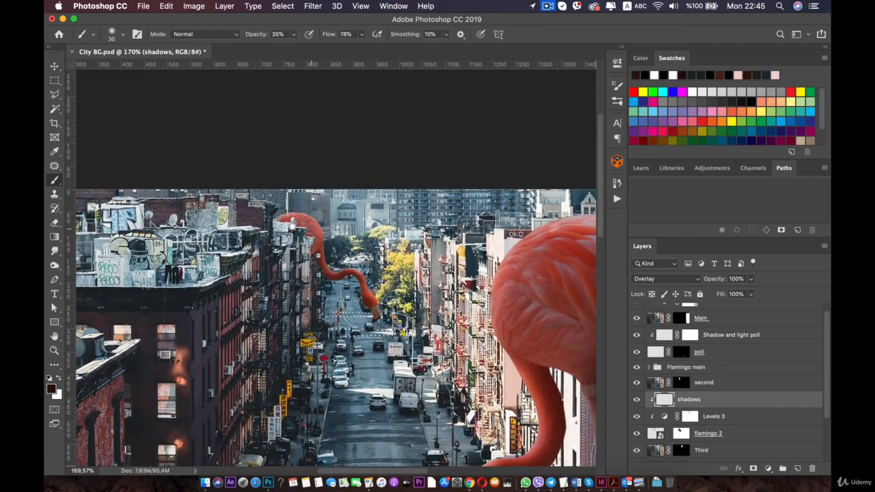
scroll(317, 254, up, 6)
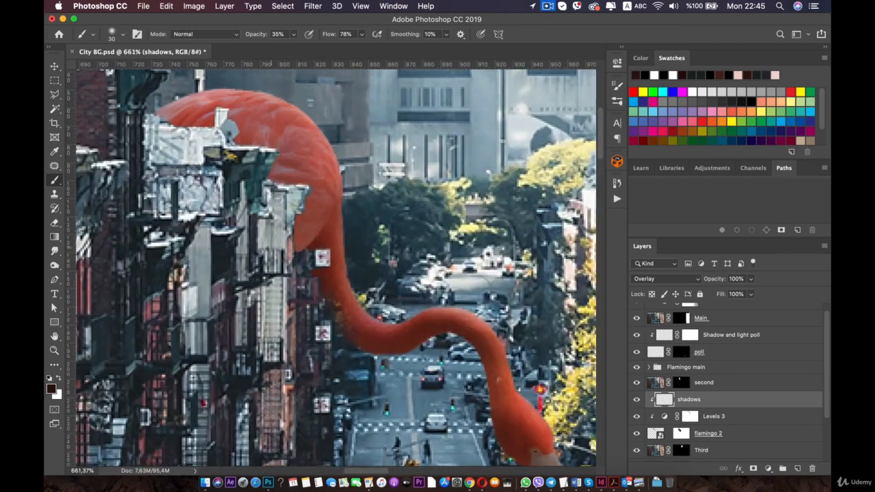
drag(288, 238, 286, 248)
drag(292, 213, 275, 249)
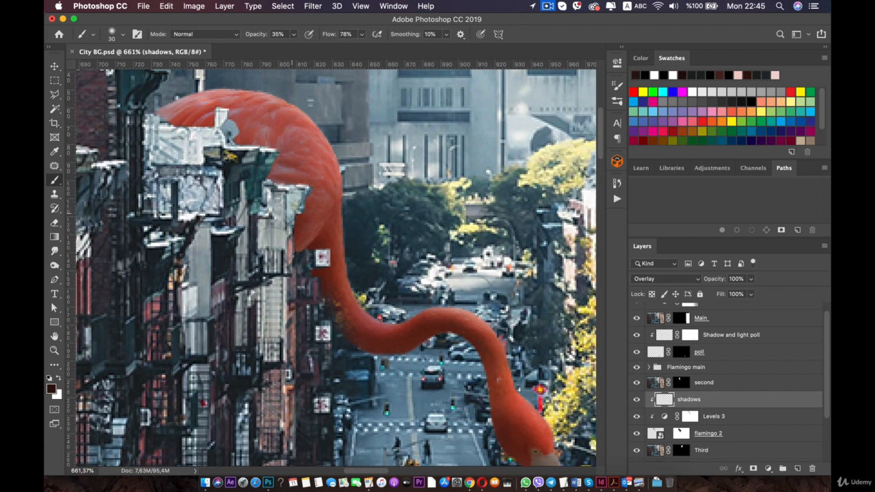
key(super+z)
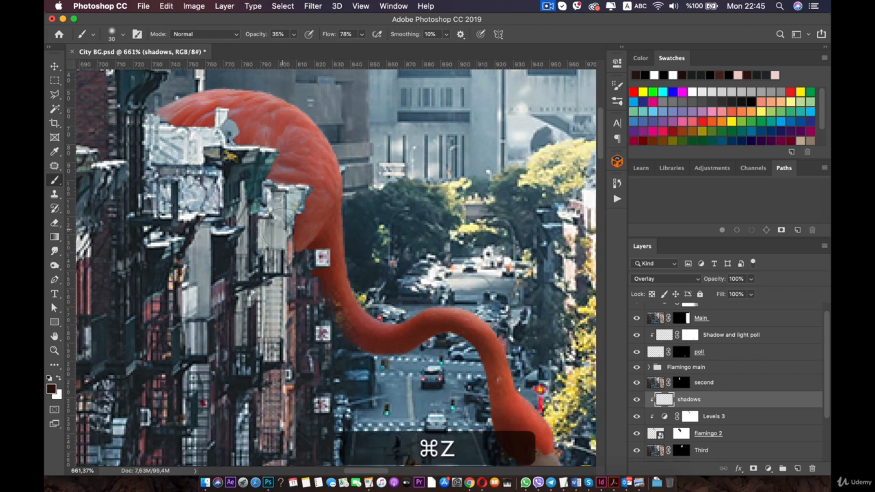
key(super+z)
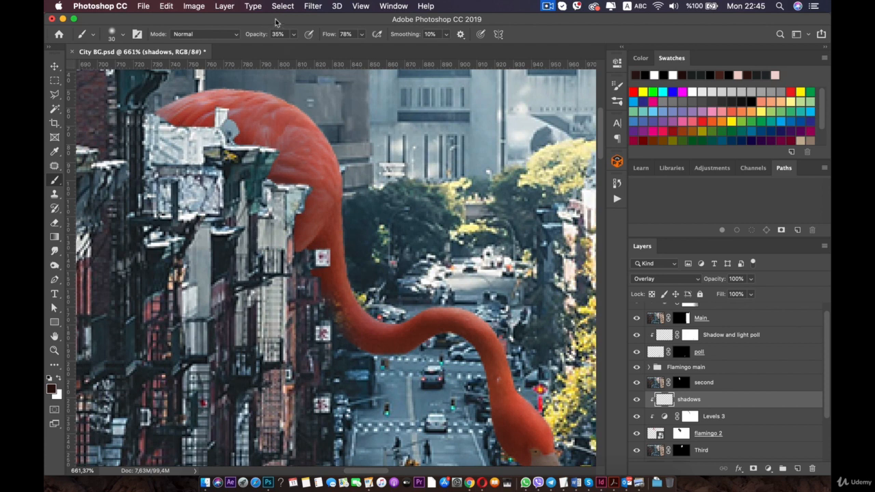
Set the brush opacity to 11% and paint soft shading along the distant flamingo's lower body and upper neck on the shadows layer
click(293, 34)
click(279, 47)
click(292, 33)
drag(296, 49, 297, 49)
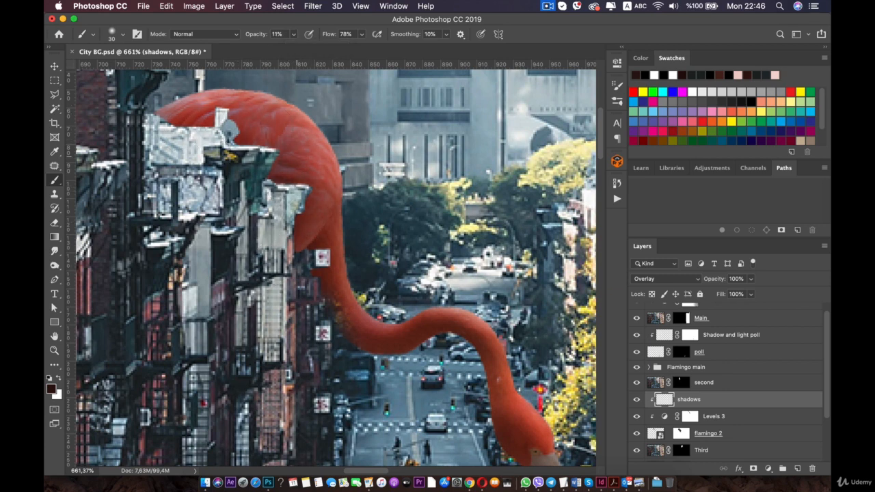
drag(315, 231, 329, 319)
scroll(222, 166, down, 10)
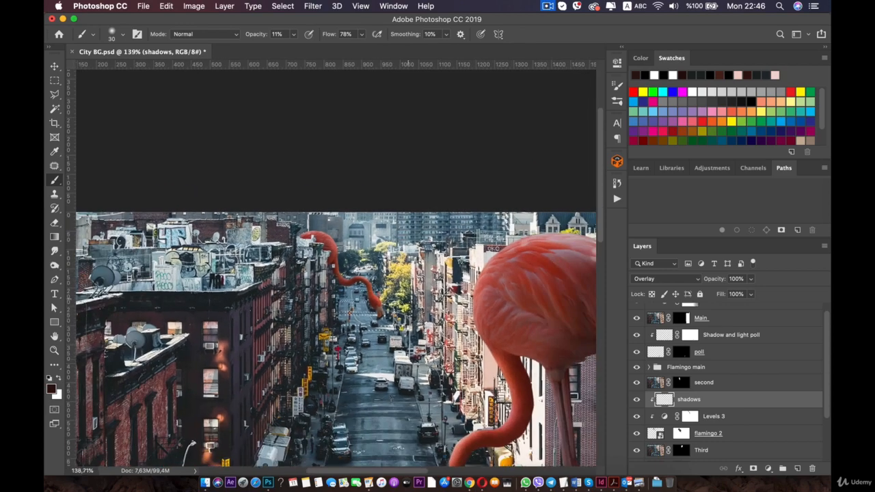
scroll(328, 274, up, 5)
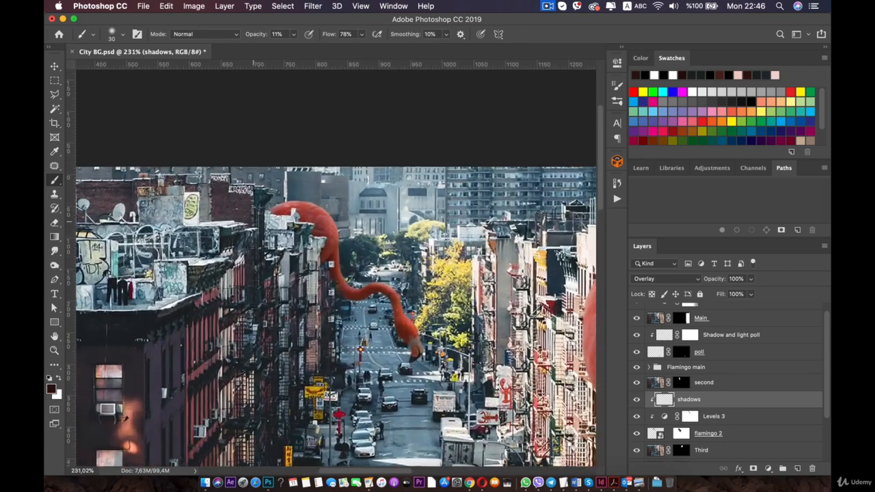
scroll(346, 278, up, 2)
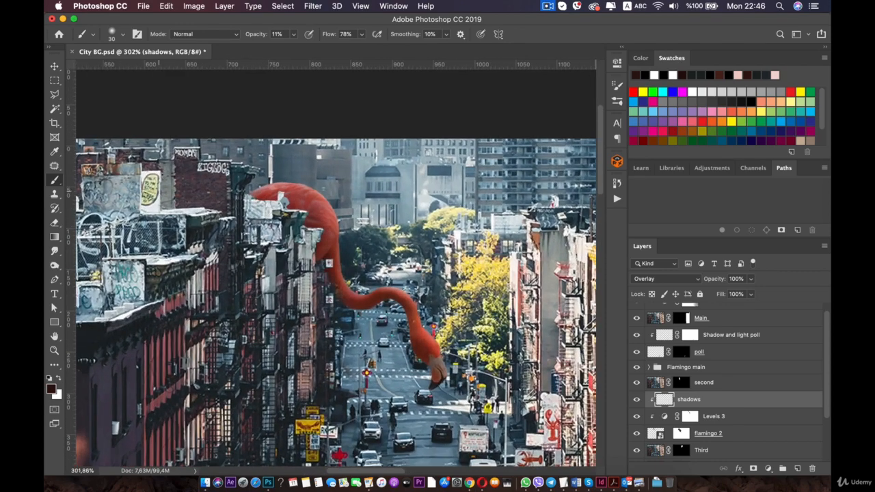
scroll(335, 273, up, 1)
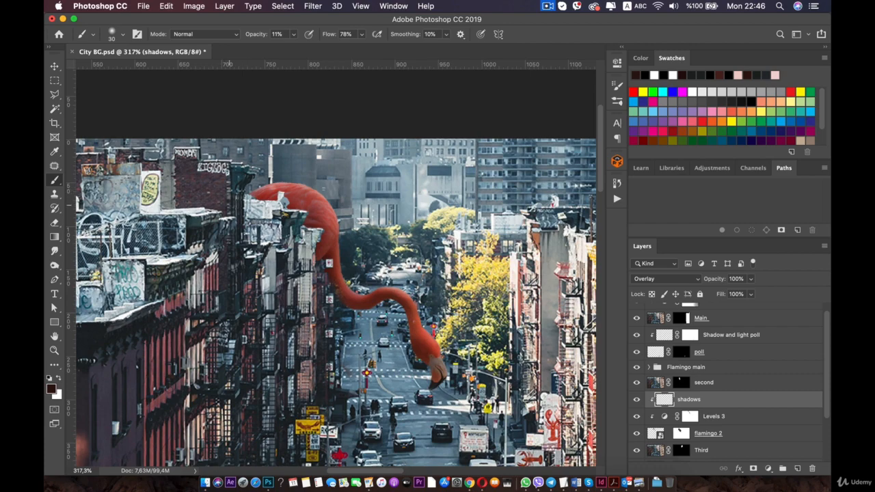
scroll(339, 280, down, 6)
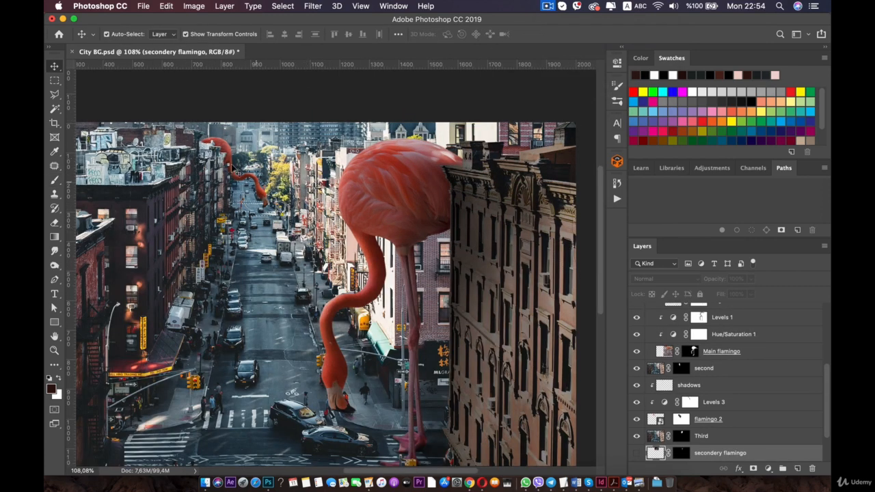
Make the secondery flamingo layer visible and rename it as third flamingo
scroll(681, 422, down, 2)
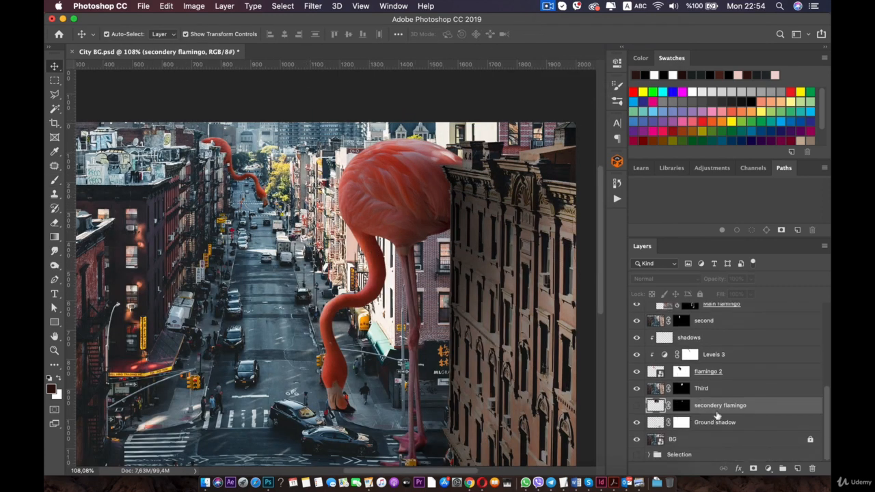
click(636, 406)
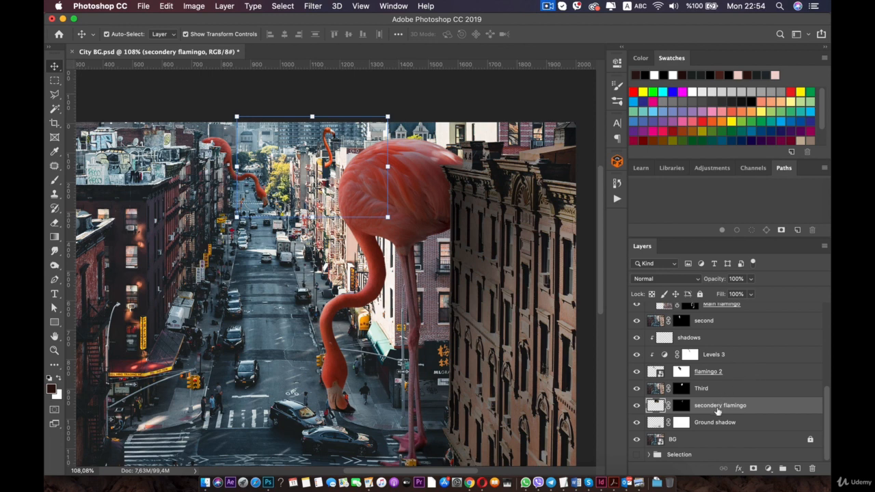
text(third)
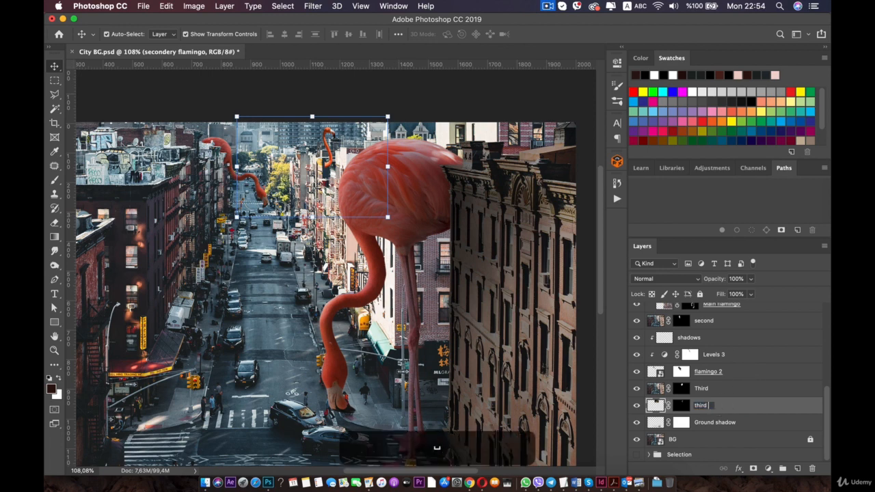
text( flamingo)
key(Return)
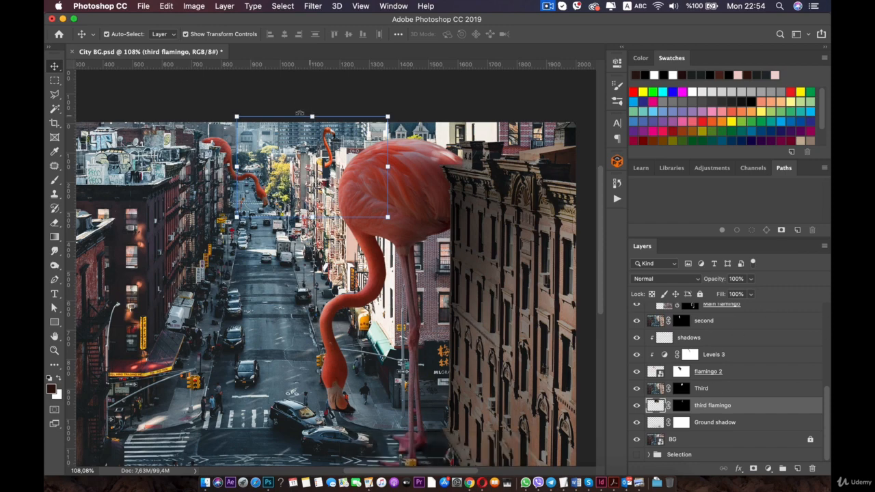
Start a free transform of the third flamingo layer and flip it horizontally
scroll(315, 145, up, 4)
drag(315, 96, 340, 176)
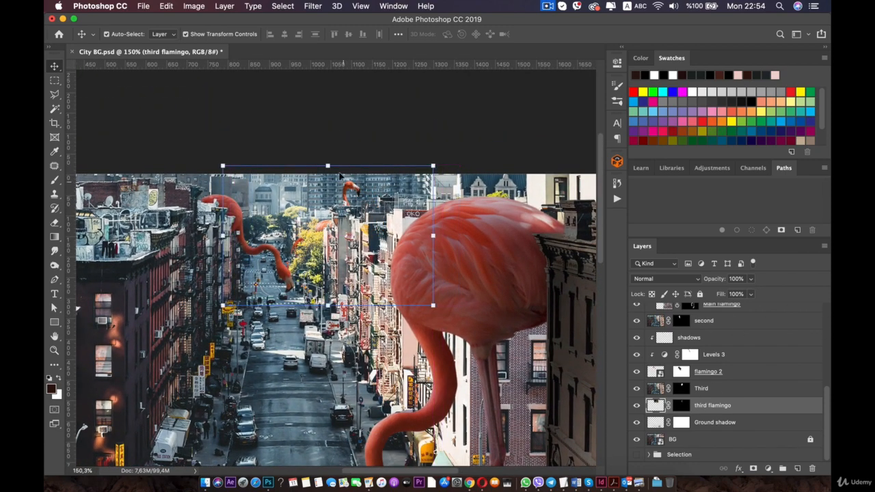
click(328, 165)
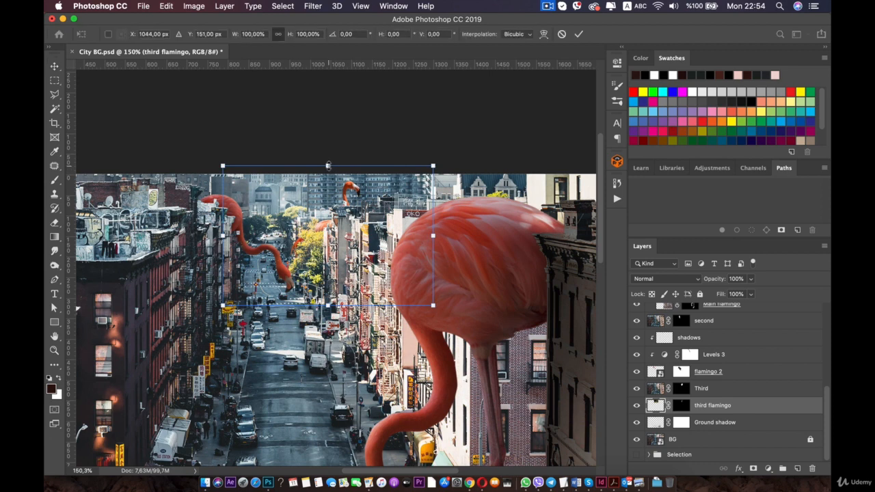
right_click(381, 231)
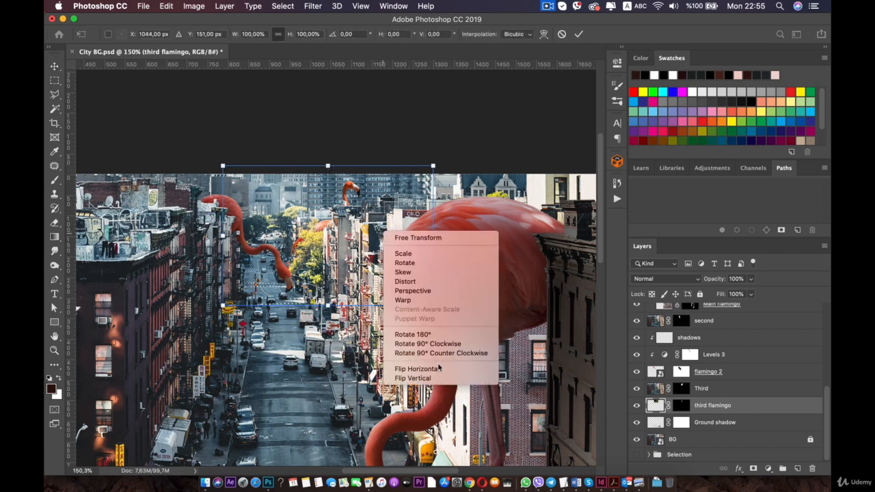
click(410, 368)
scroll(312, 259, up, 3)
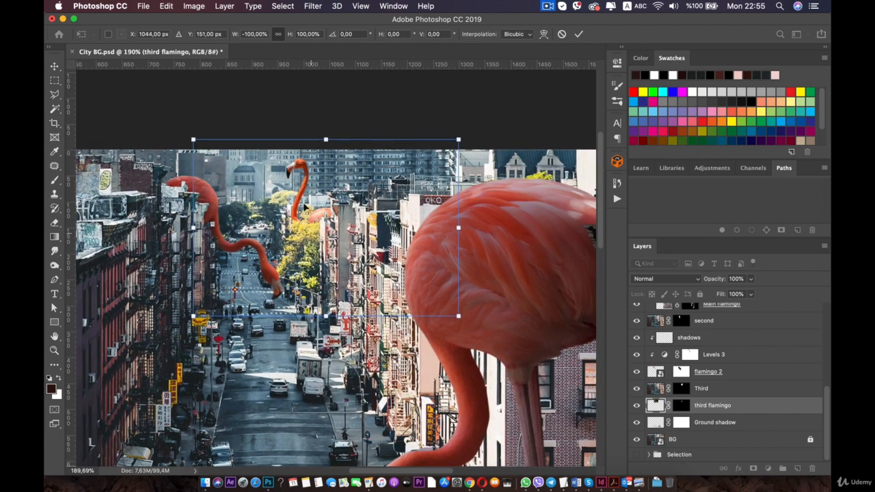
Position the flipped third flamingo above the yellow trees at about X 1044 px, Y 206 px, and apply the transform
drag(309, 213, 323, 243)
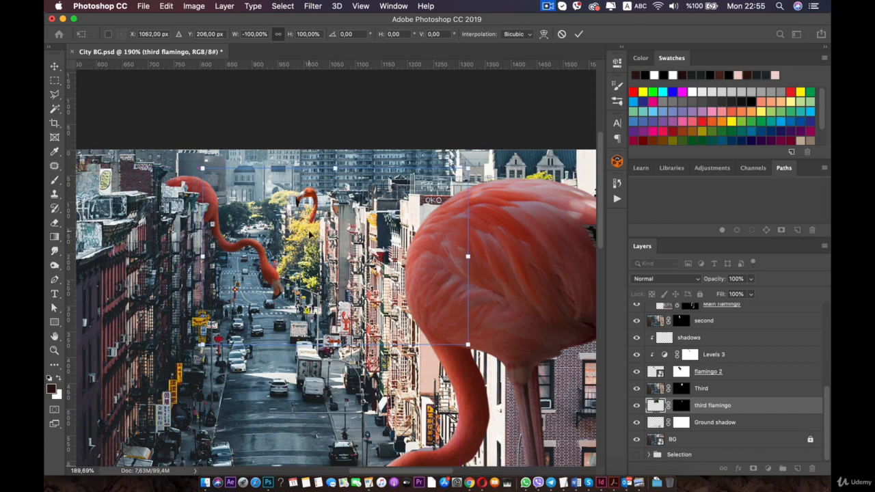
key(super+1)
scroll(251, 220, up, 3)
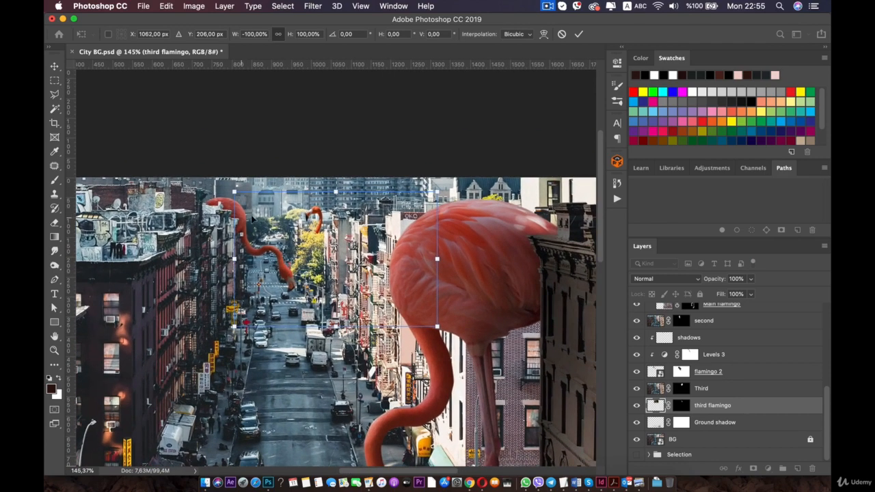
drag(312, 234, 308, 236)
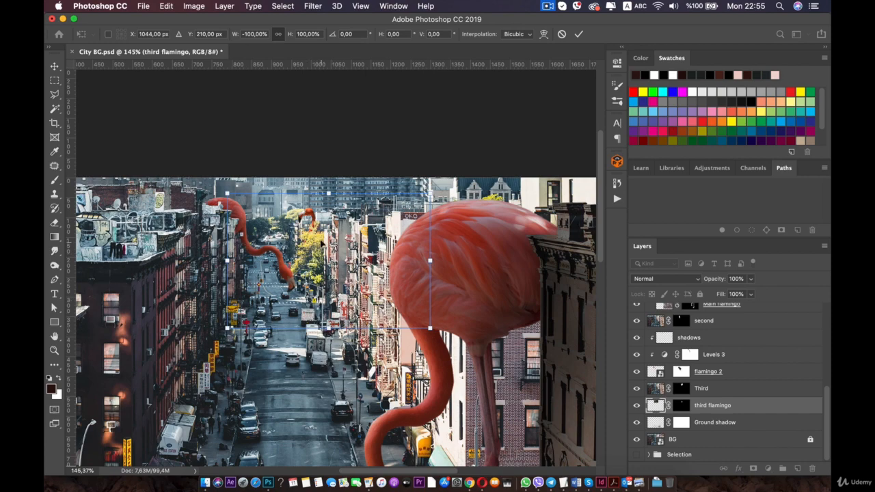
drag(320, 240, 319, 239)
scroll(320, 240, down, 5)
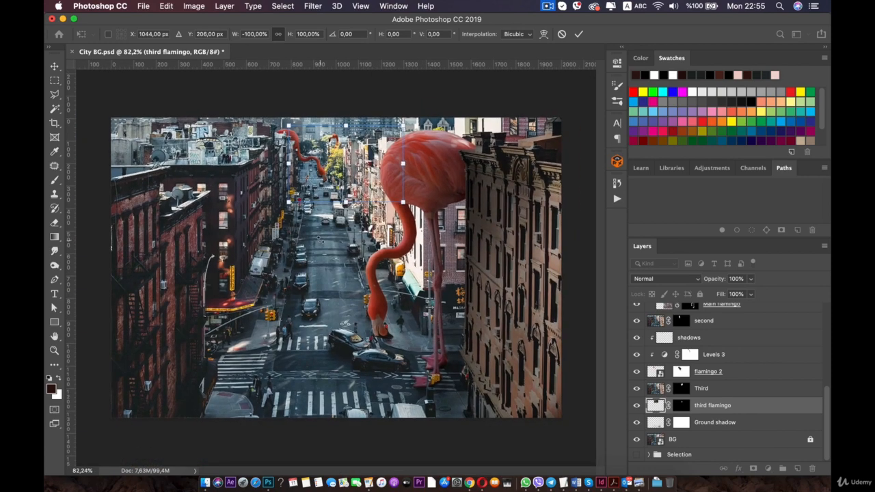
scroll(320, 240, up, 5)
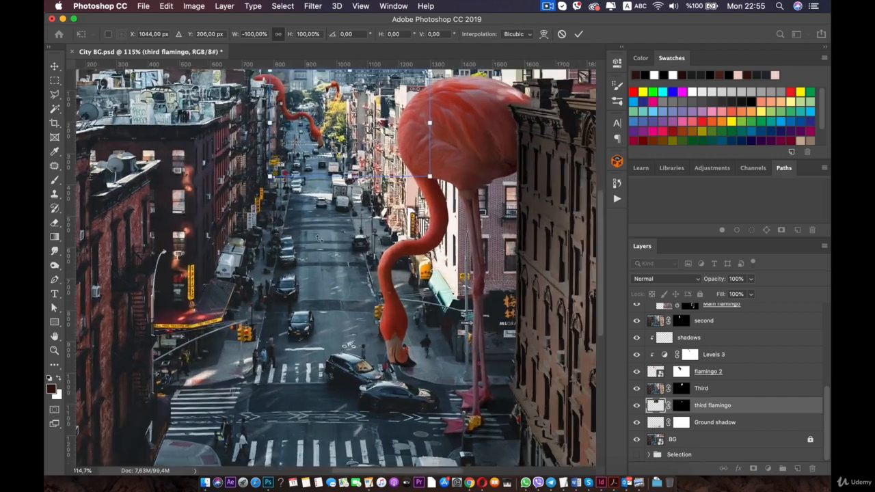
scroll(340, 189, up, 3)
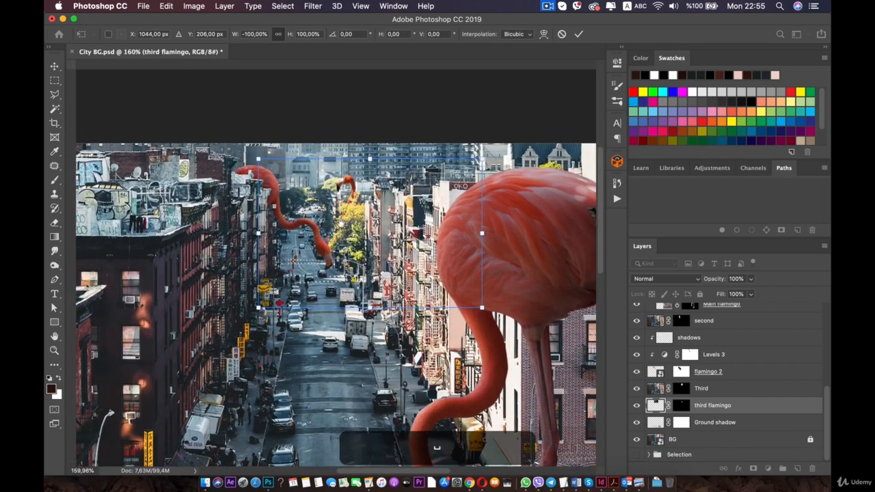
scroll(339, 192, up, 3)
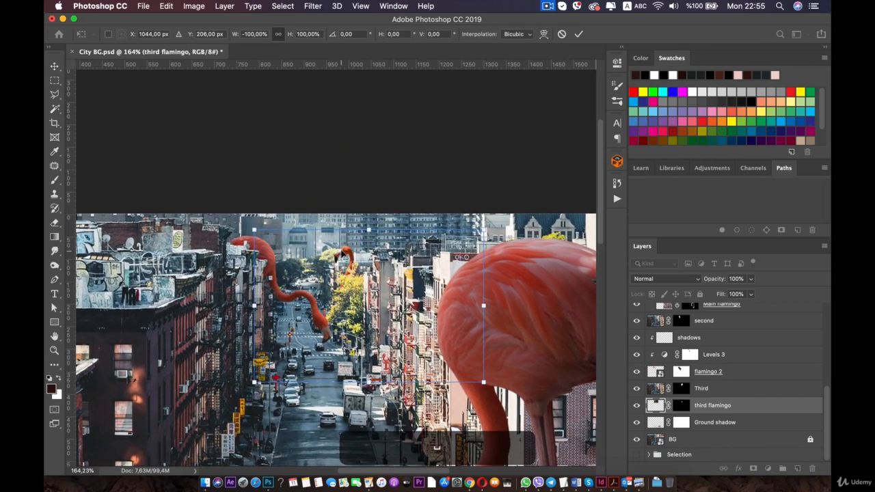
key(Return)
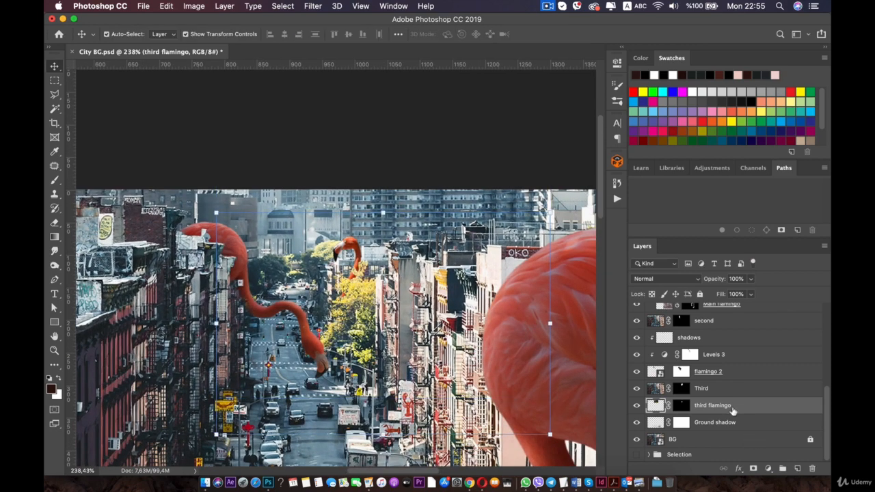
Add a Hue/Saturation adjustment with hue -6, saturation -22 and lightness -15, clipped to the third flamingo layer
click(767, 468)
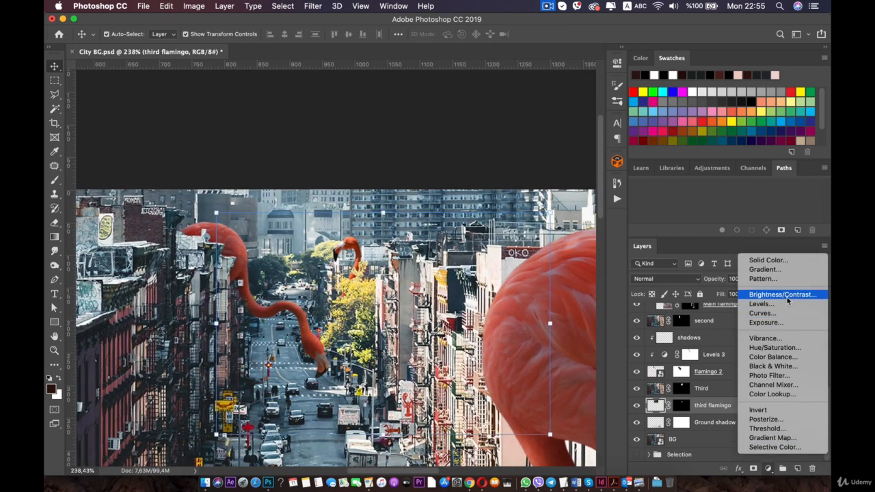
click(774, 348)
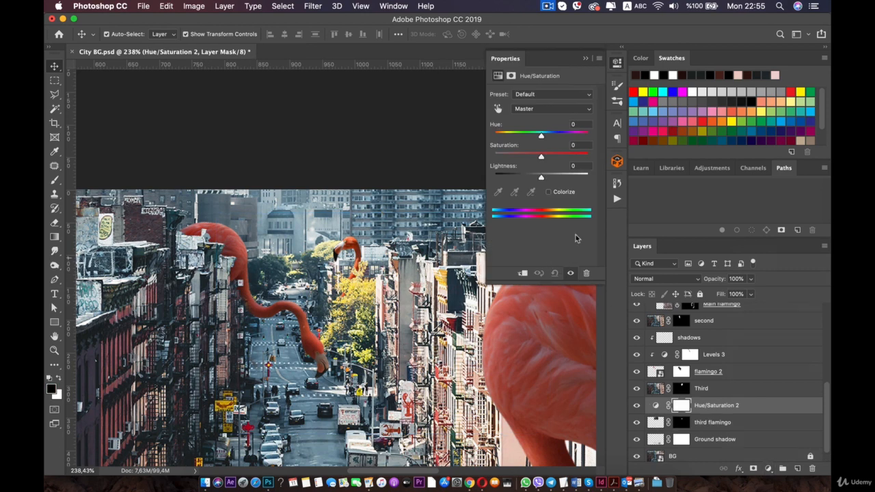
drag(543, 135, 538, 137)
drag(540, 154, 530, 159)
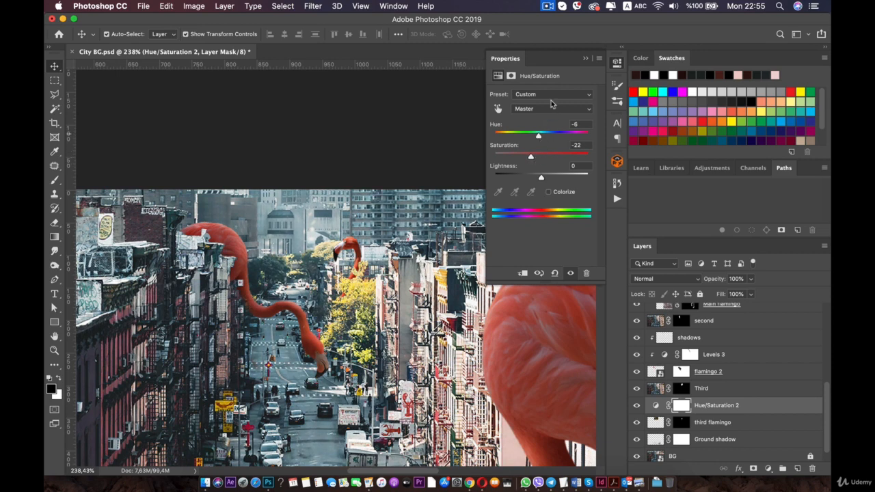
drag(540, 178, 533, 178)
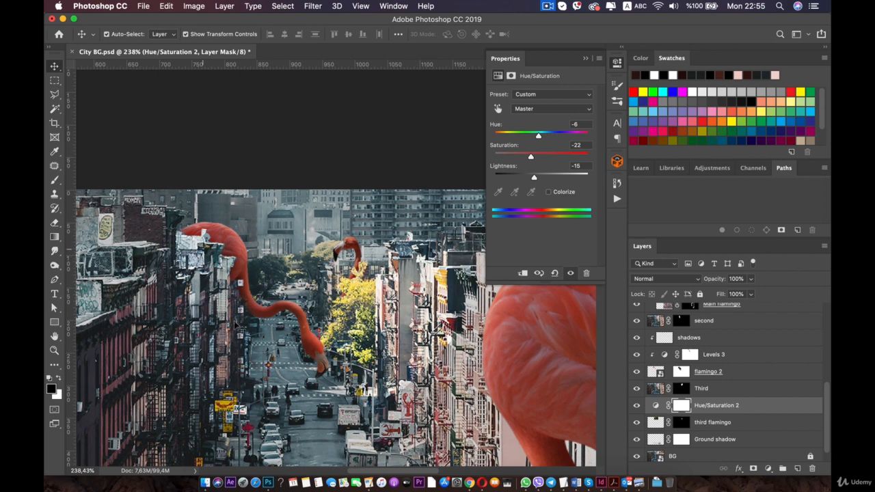
alt+click(656, 407)
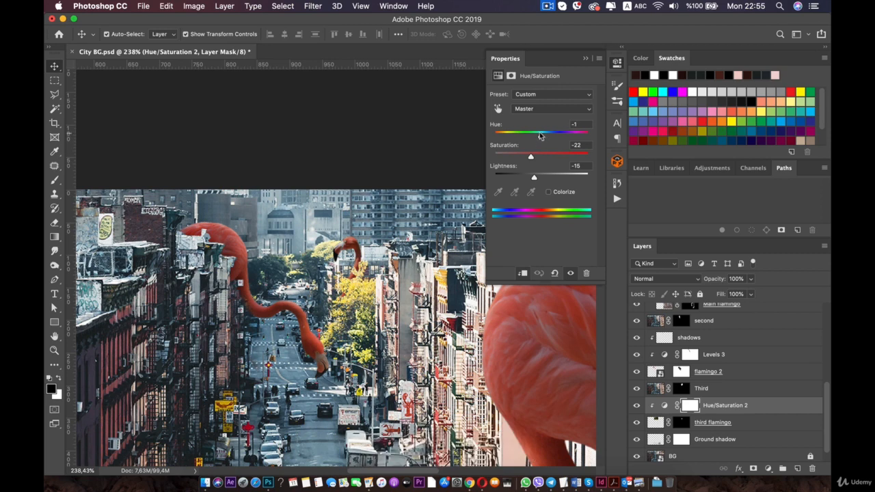
Fine-tune the clipped Hue/Saturation adjustment by bringing its hue back to about -1, and close its settings
drag(539, 135, 540, 157)
drag(538, 137, 540, 137)
click(617, 63)
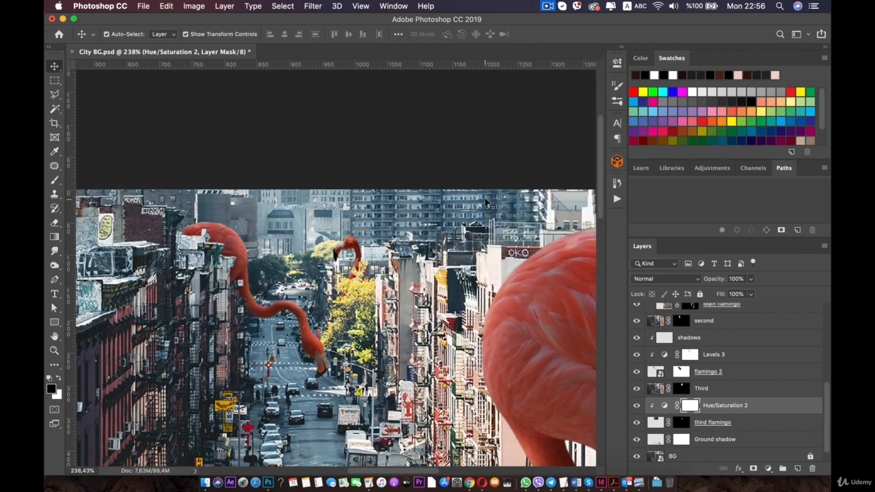
Add a new layer clipped above the third flamingo's Hue/Saturation adjustment and name it shadows
scroll(345, 264, up, 3)
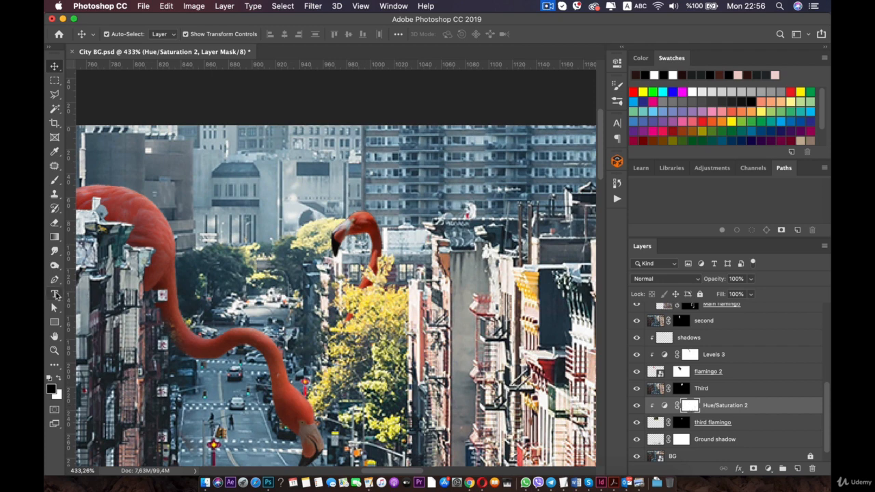
click(55, 179)
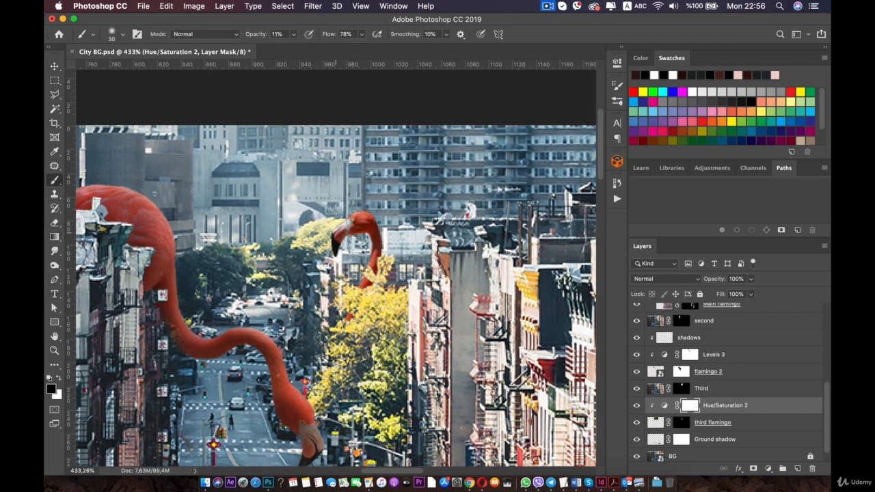
scroll(346, 300, down, 6)
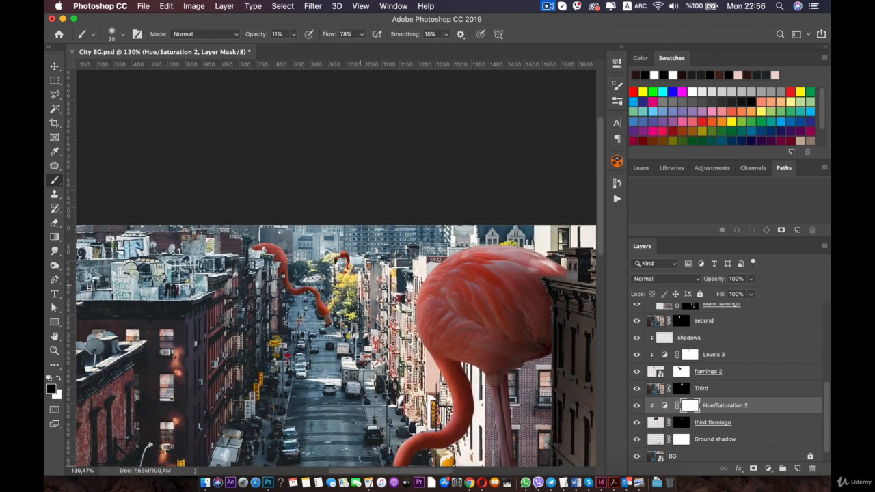
drag(360, 288, 380, 238)
scroll(373, 229, up, 4)
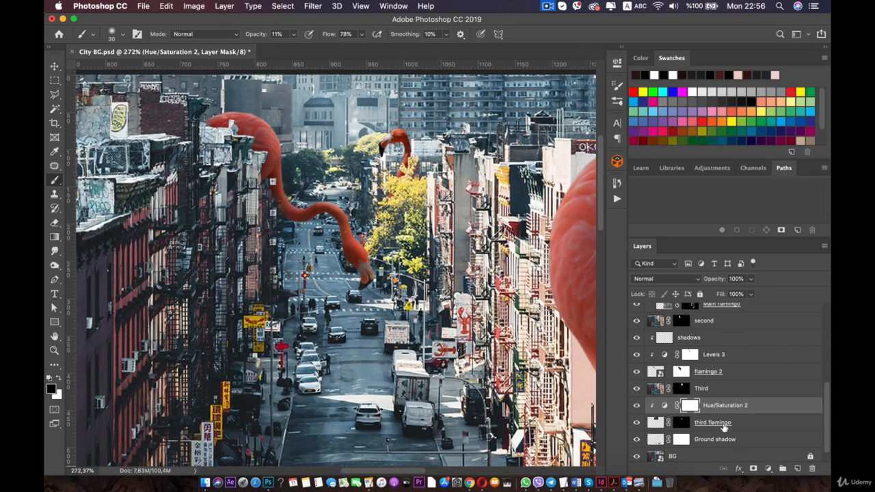
click(795, 468)
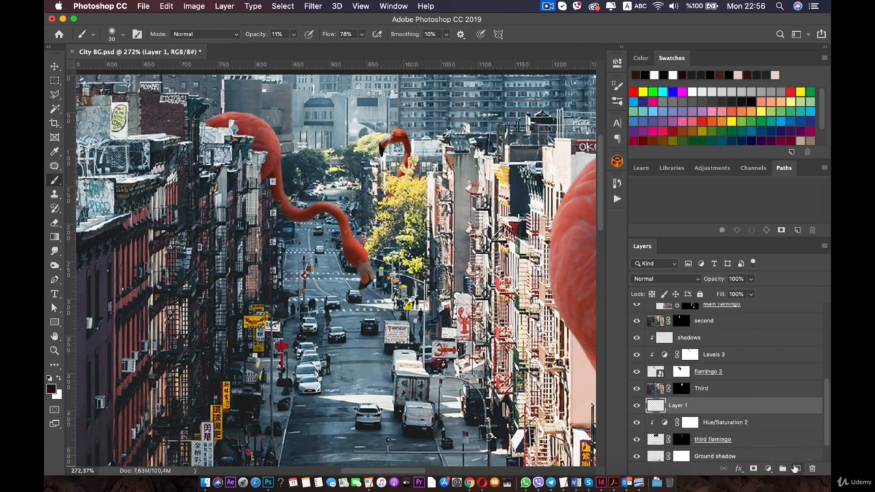
alt+click(680, 413)
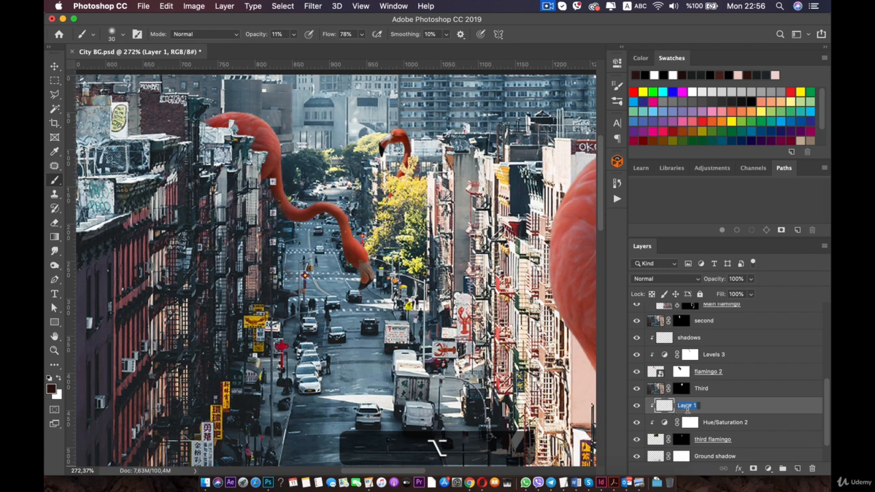
text(shadows)
key(Return)
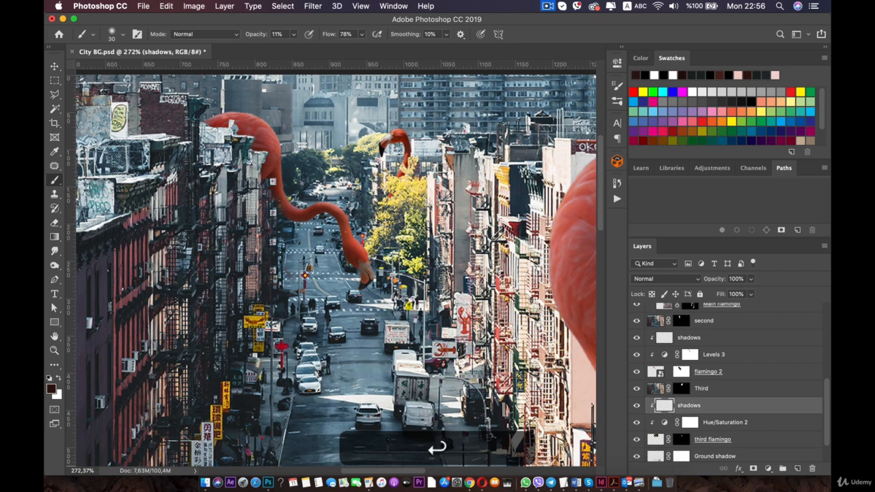
Sample a color from the third flamingo and darken it to a deep reddish brown foreground color
scroll(764, 406, down, 1)
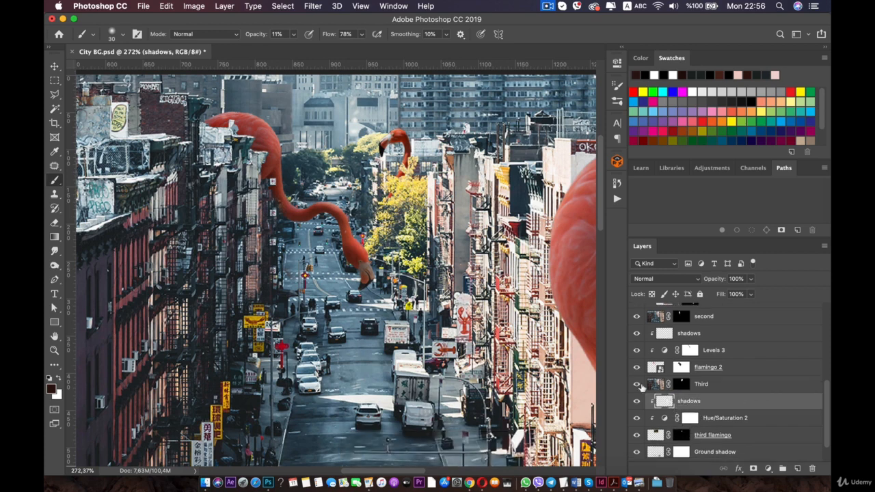
scroll(349, 156, up, 5)
drag(437, 138, 402, 222)
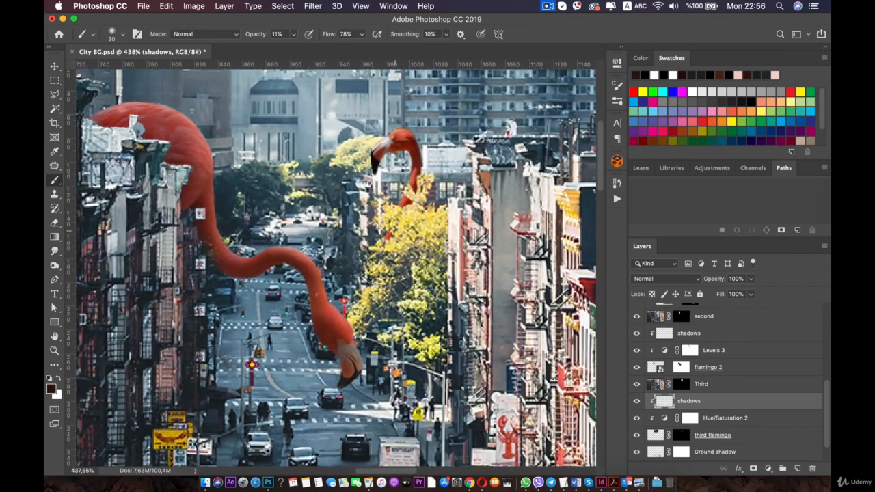
scroll(403, 222, up, 3)
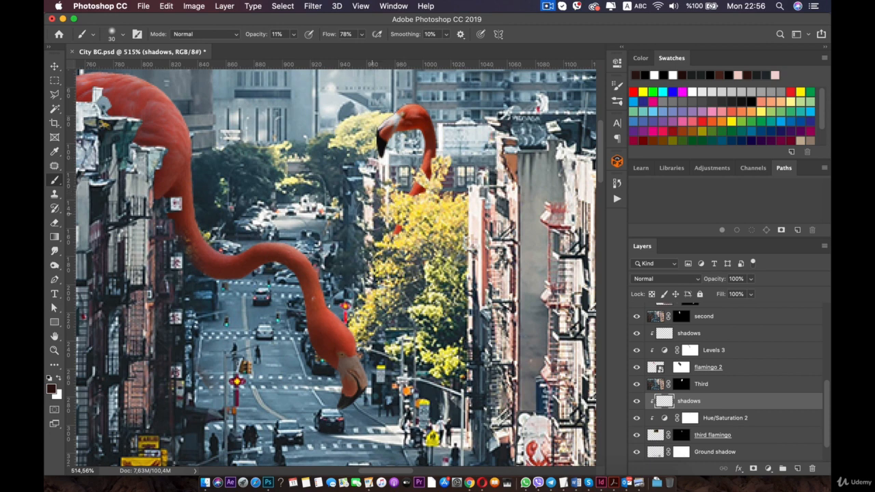
key(i)
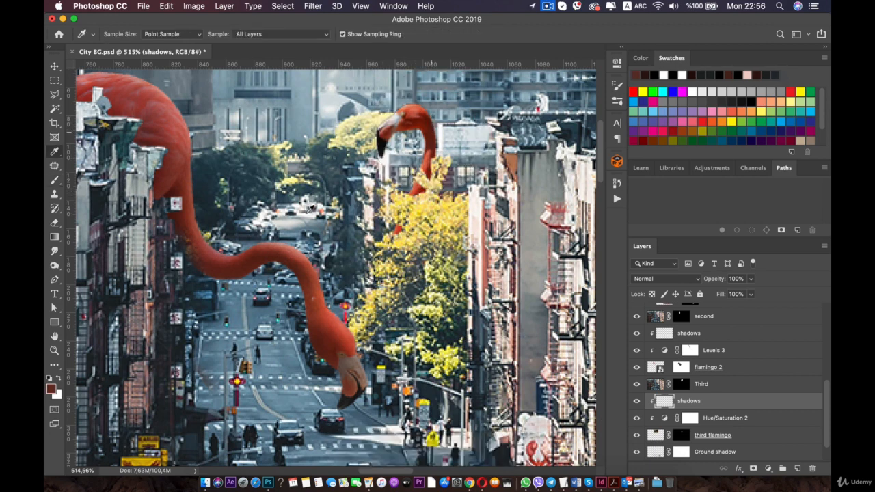
click(51, 388)
drag(639, 357, 646, 390)
click(793, 279)
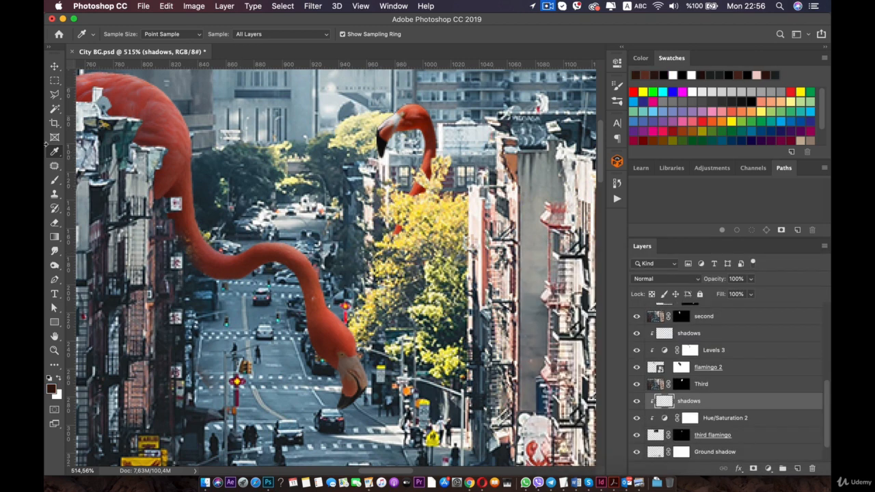
Paint soft shading at 11% brush opacity along the third flamingo's lower neck on its shadows layer
click(55, 179)
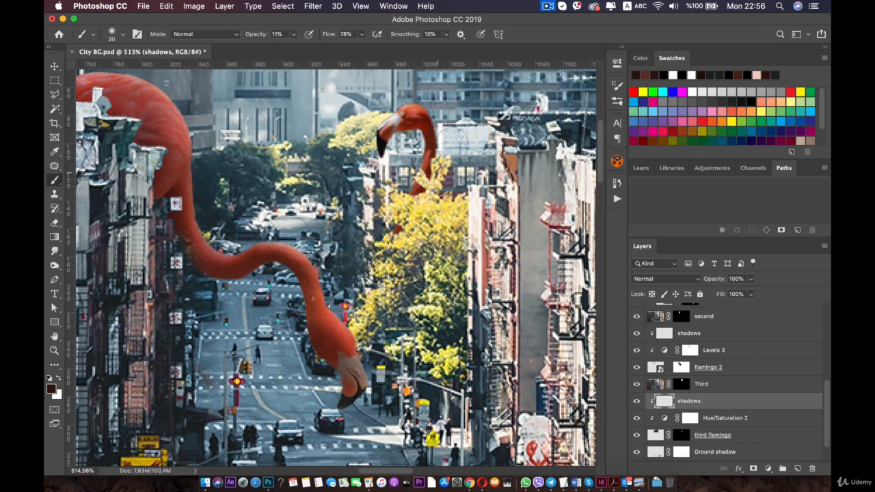
scroll(413, 248, down, 3)
scroll(345, 259, down, 3)
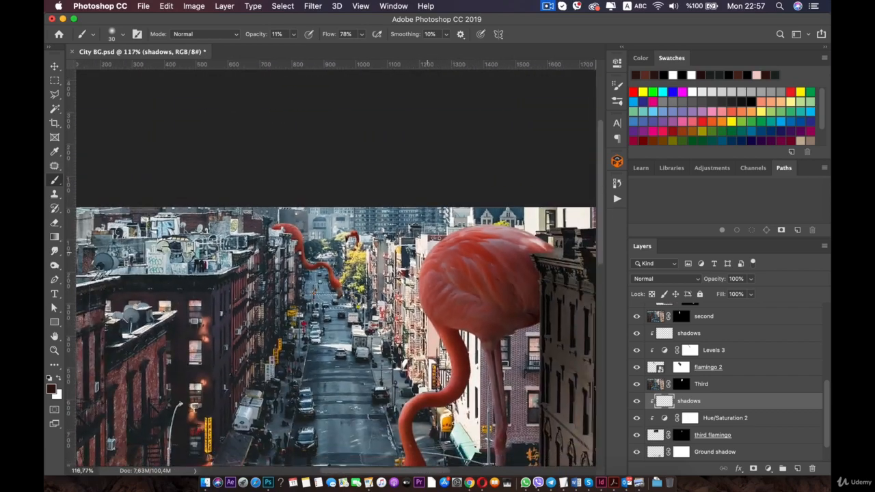
scroll(336, 267, up, 5)
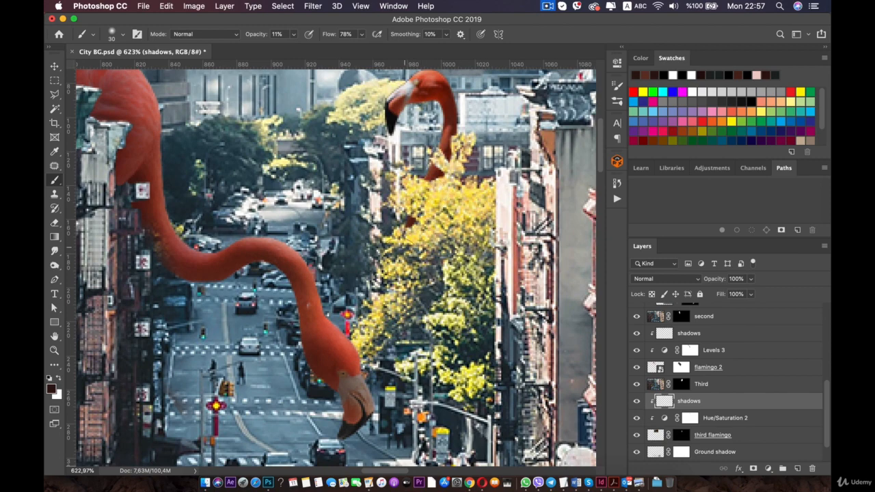
drag(425, 224, 391, 350)
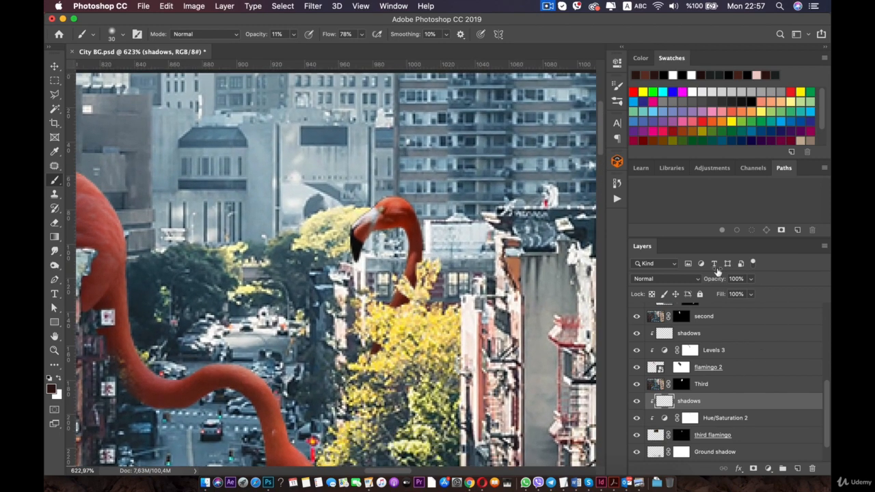
Try Overlay on the third flamingo's shadows layer, and set its blend mode to Multiply
click(696, 284)
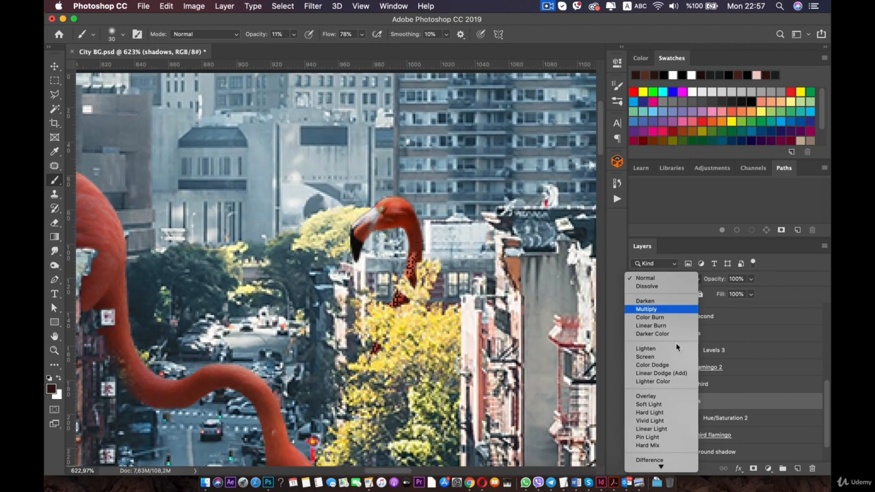
click(667, 397)
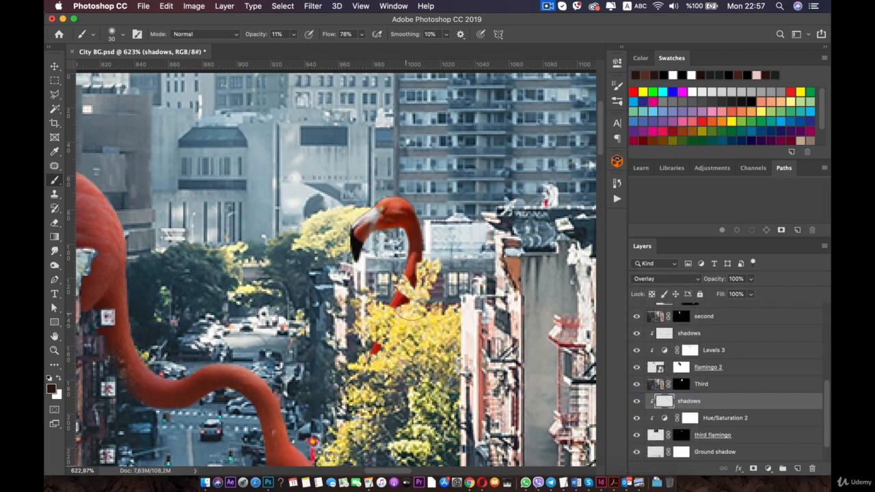
click(664, 278)
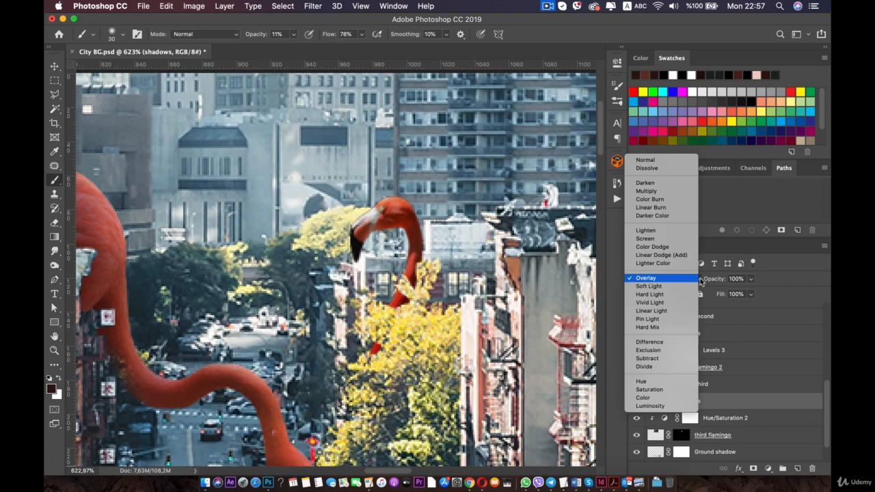
click(654, 191)
scroll(339, 268, down, 6)
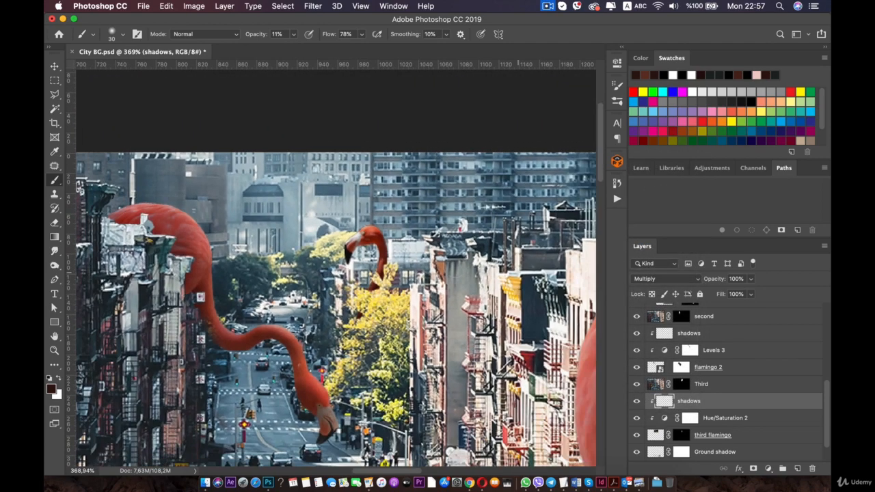
scroll(335, 265, up, 5)
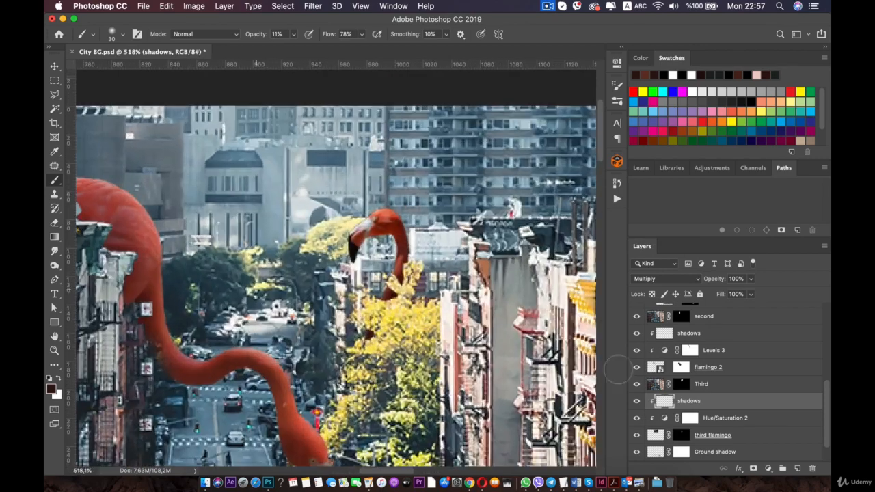
Add a layer mask to the third flamingo's shadows layer and soften the neck shading with black at 11% opacity
click(753, 468)
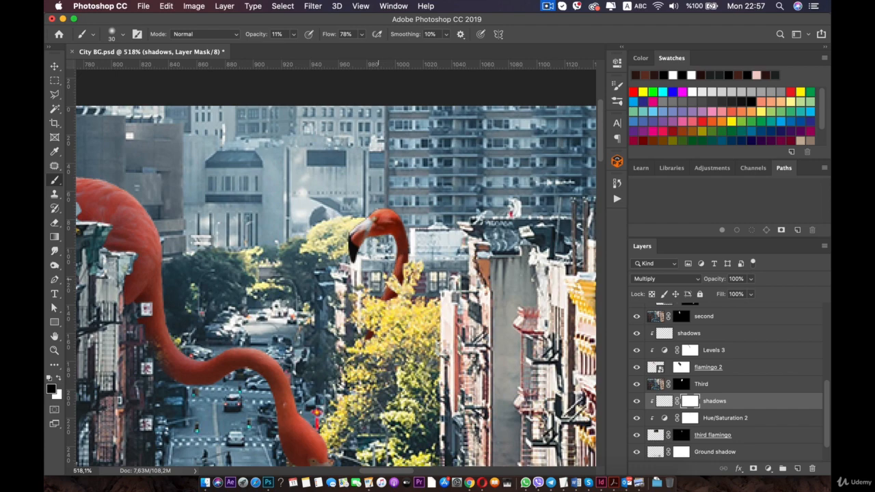
scroll(355, 334, down, 6)
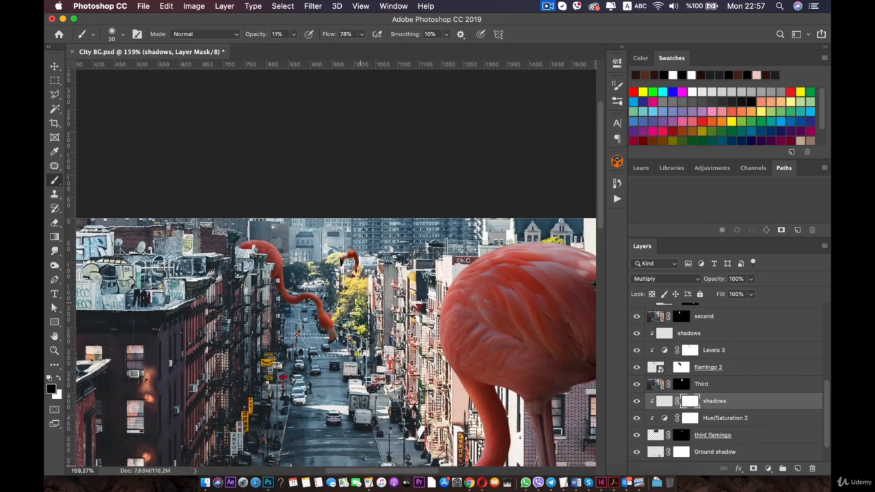
scroll(354, 335, down, 3)
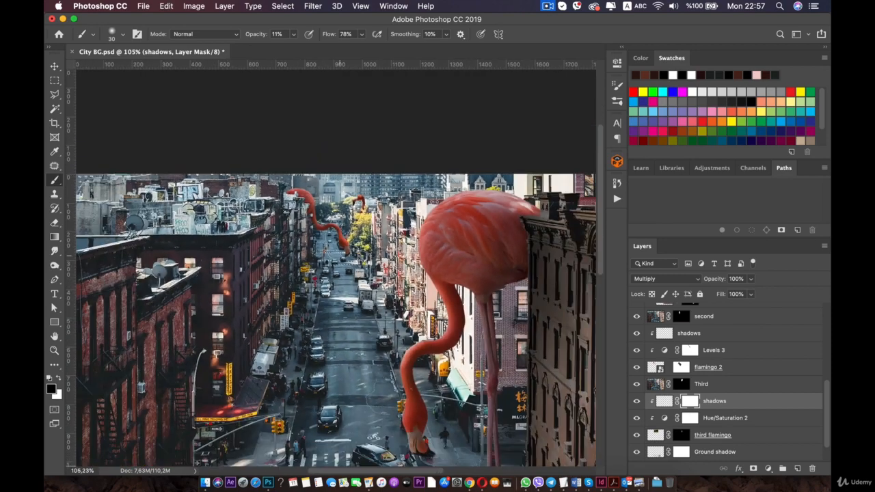
scroll(355, 334, down, 3)
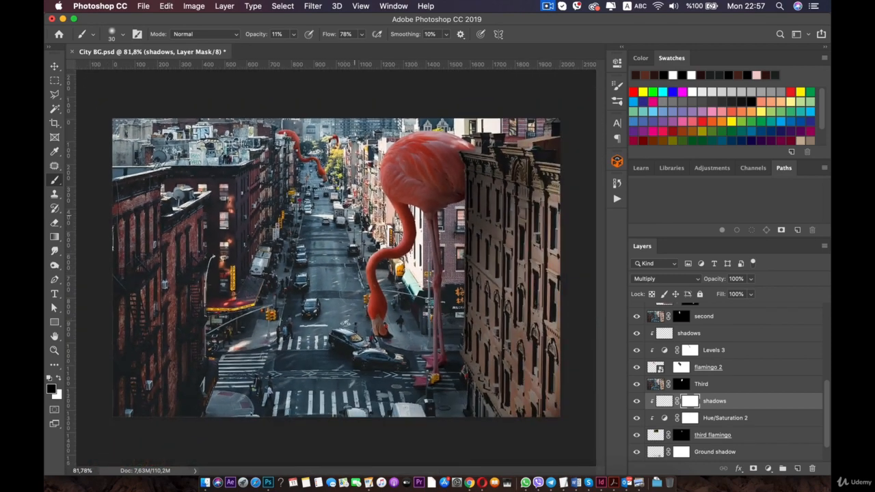
Group the third flamingo layer with its clipped Hue/Saturation 2 and shadows layers
scroll(355, 334, up, 4)
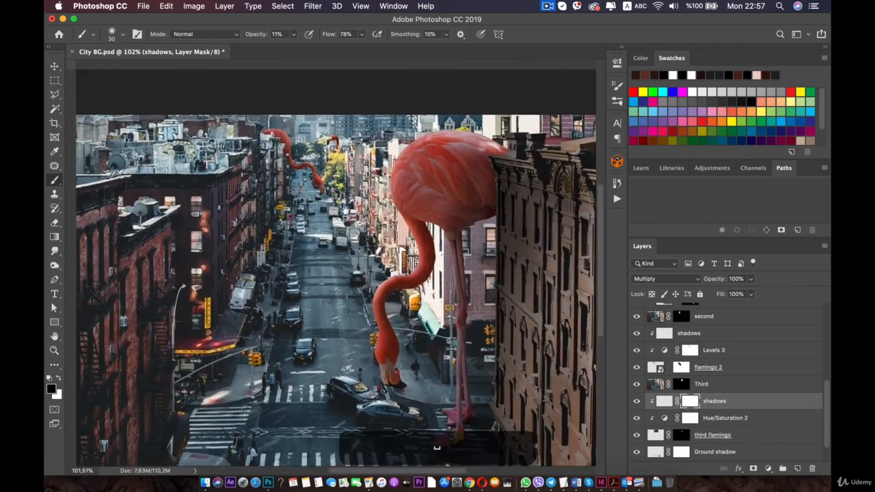
scroll(352, 273, up, 4)
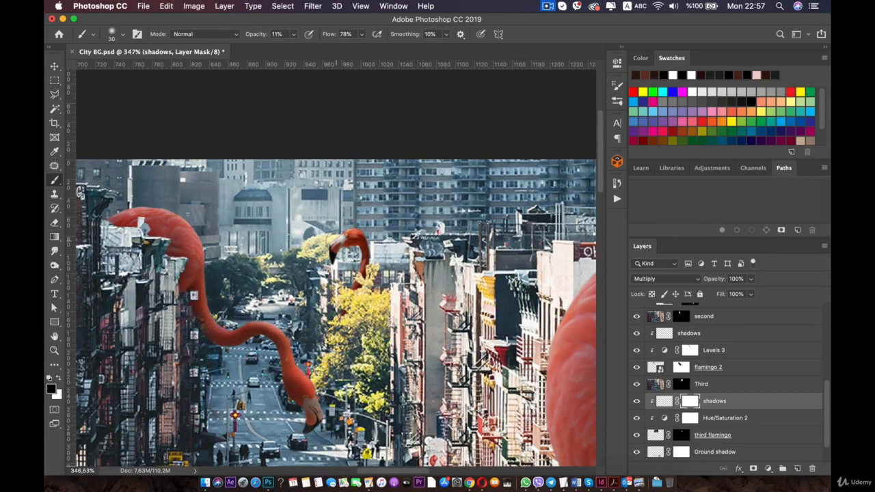
key(v)
click(740, 423)
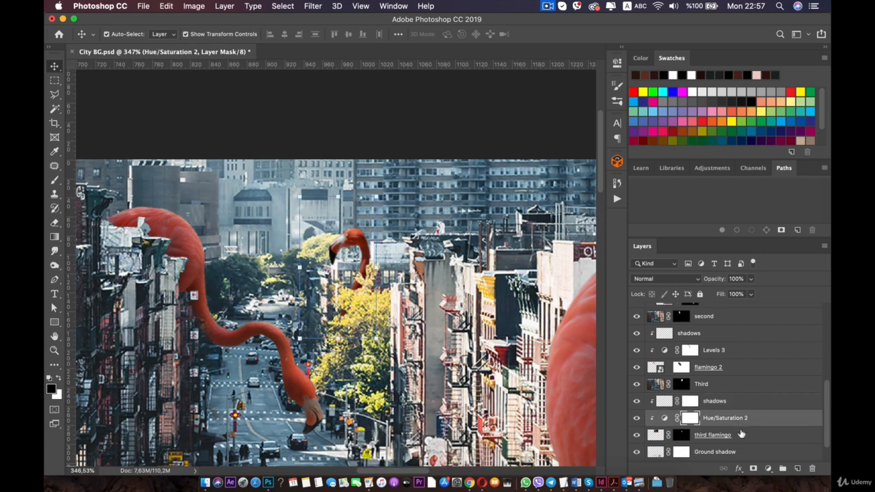
shift+click(740, 434)
shift+click(726, 401)
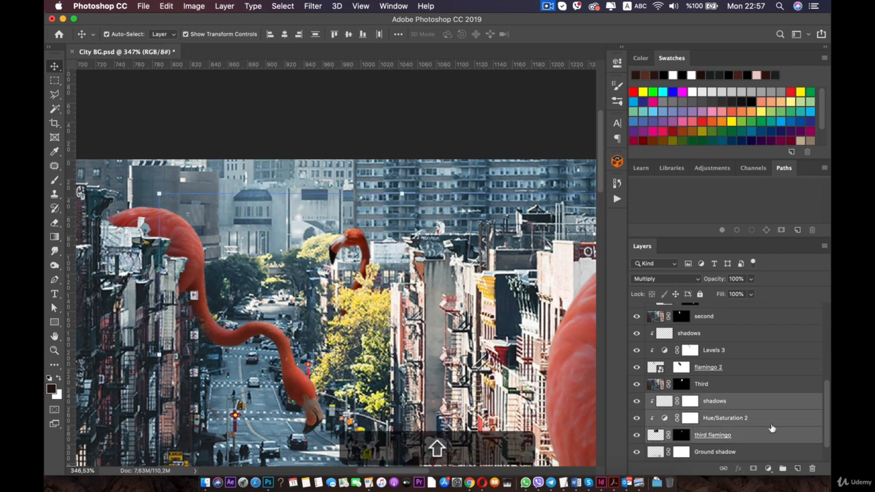
right_click(738, 410)
click(752, 404)
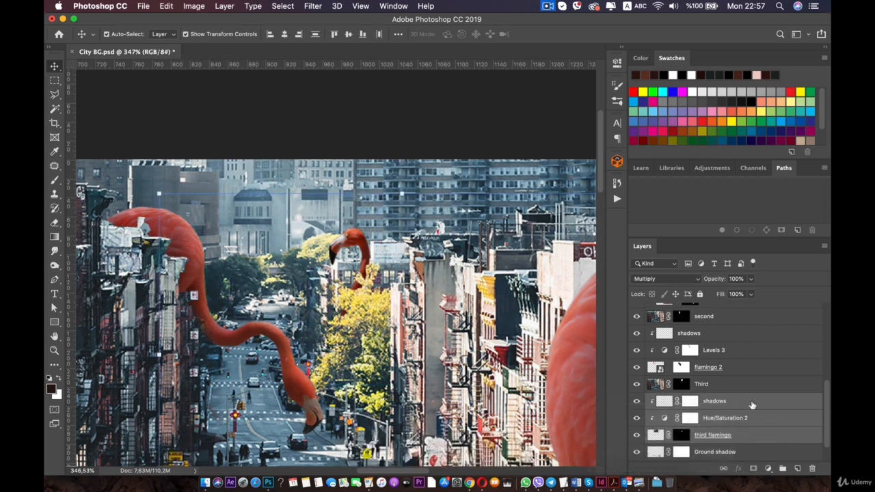
key(super+g)
key(Return)
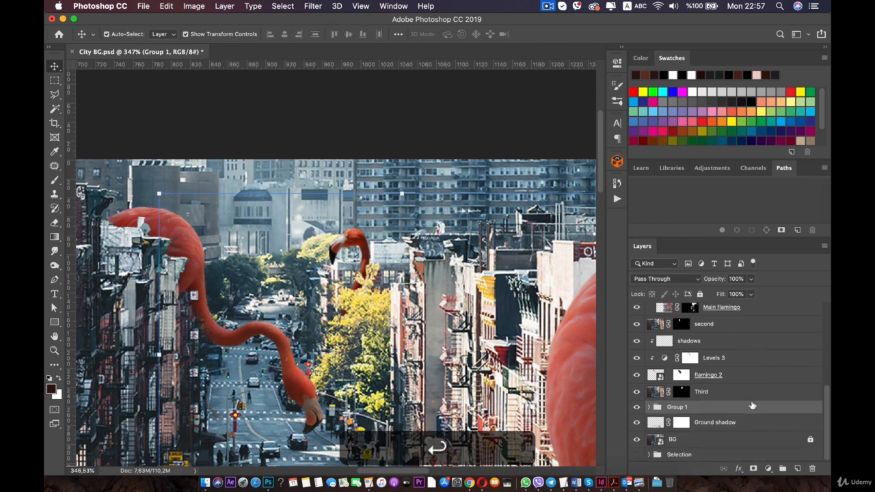
Rename the third flamingo's layer group as Flamingo 3
double_click(697, 407)
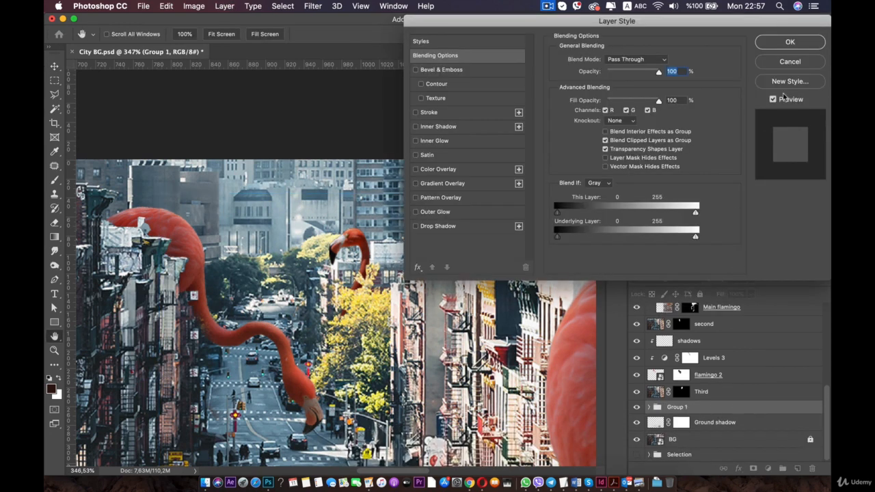
click(789, 62)
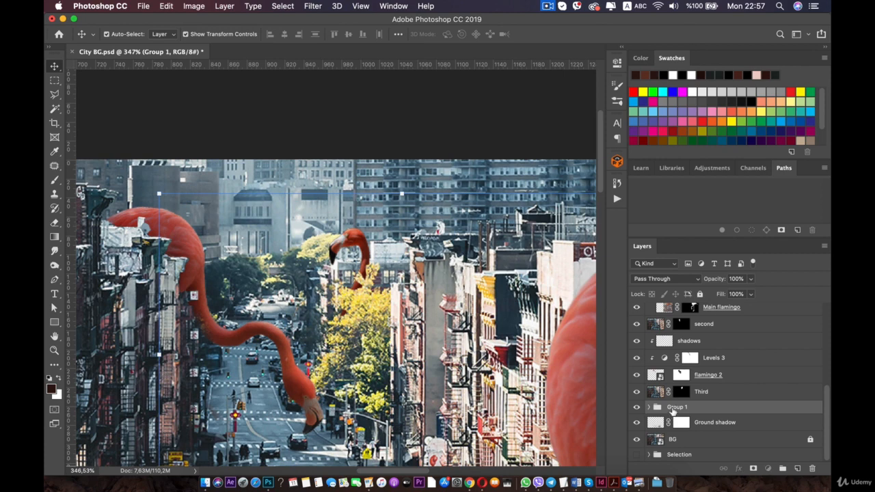
text(Flamingo)
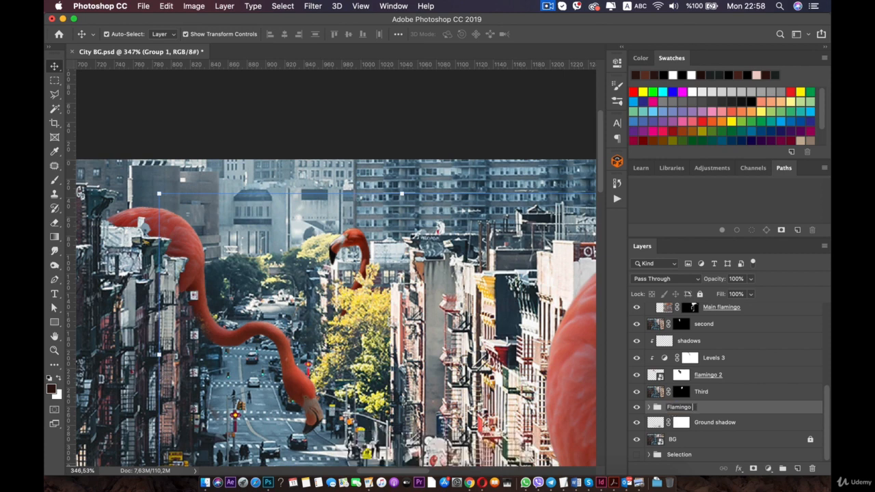
text( 3)
key(Return)
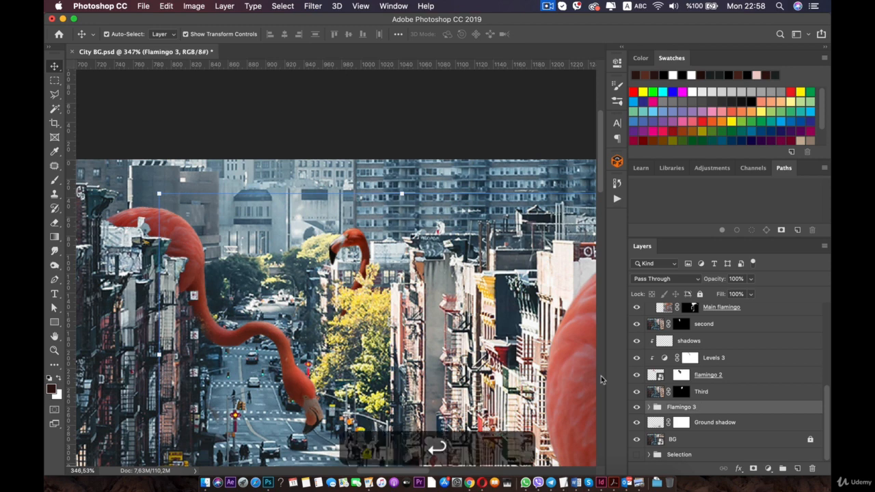
Rotate the whole Flamingo 3 group counterclockwise by about 9 degrees
click(363, 236)
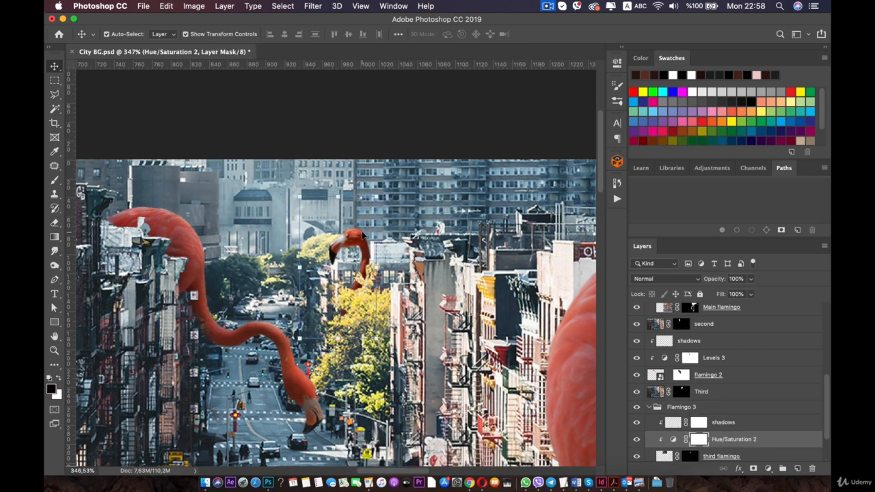
click(699, 410)
key(super+t)
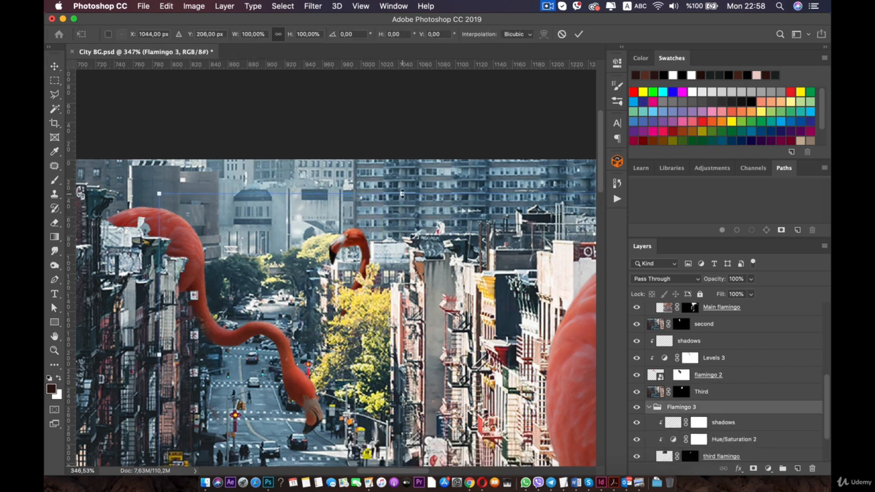
drag(152, 186, 113, 219)
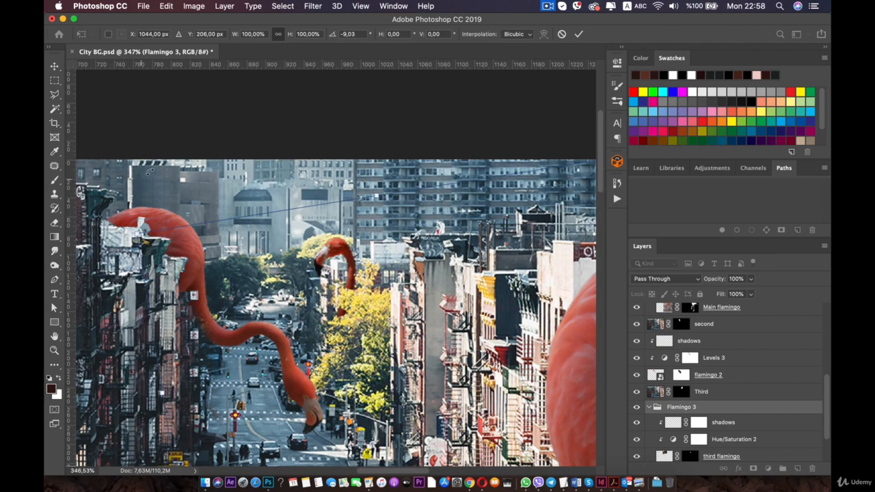
scroll(151, 173, down, 10)
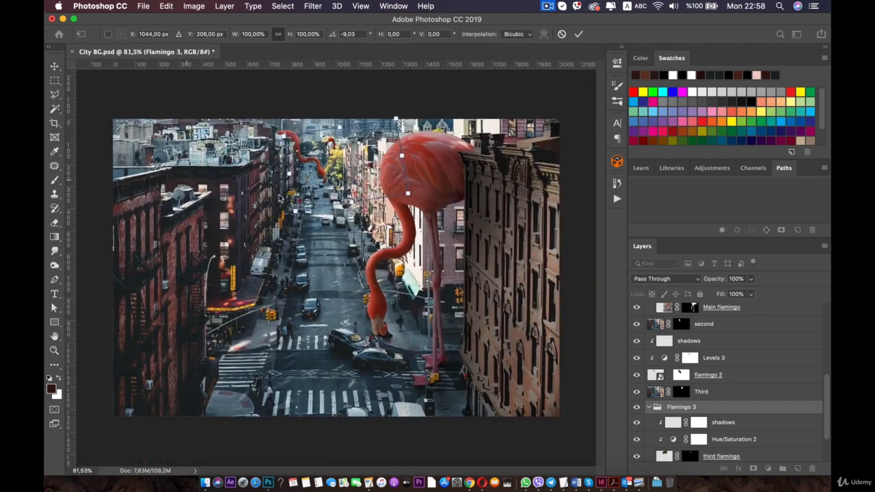
key(Return)
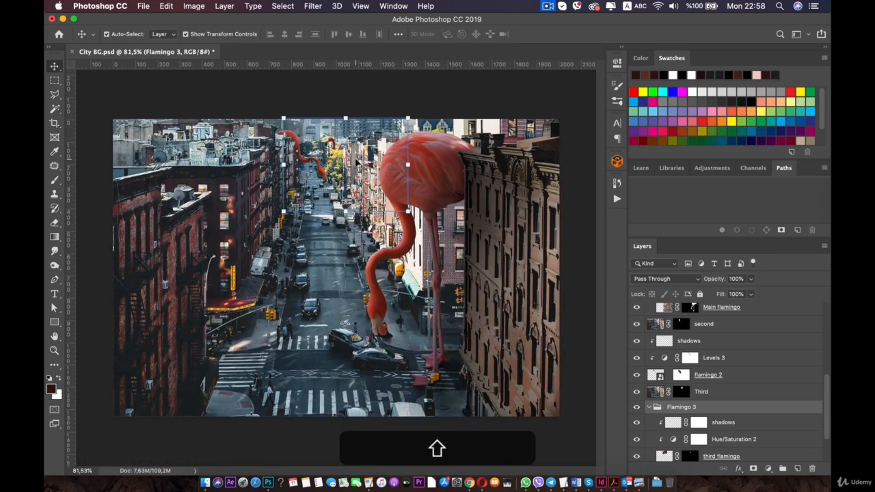
Nudge the Flamingo 3 group slightly to fine-tune its position above the distant trees, and deselect it
key(shift+Right)
key(Left)
key(Left)
key(Left)
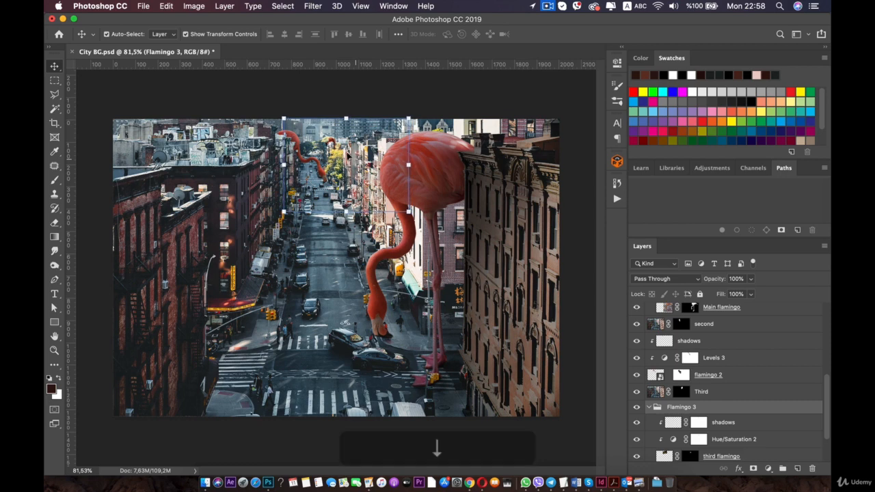
scroll(408, 166, down, 5)
click(133, 196)
scroll(256, 222, up, 3)
scroll(257, 222, up, 1)
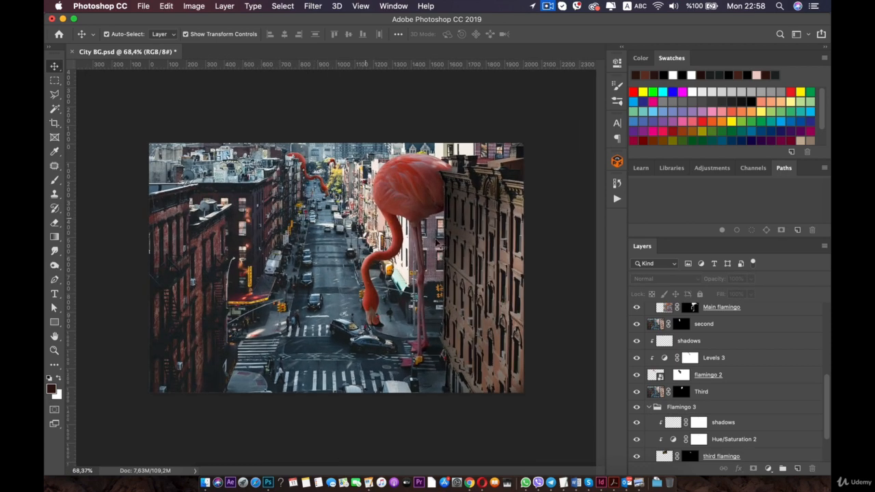
scroll(509, 233, up, 2)
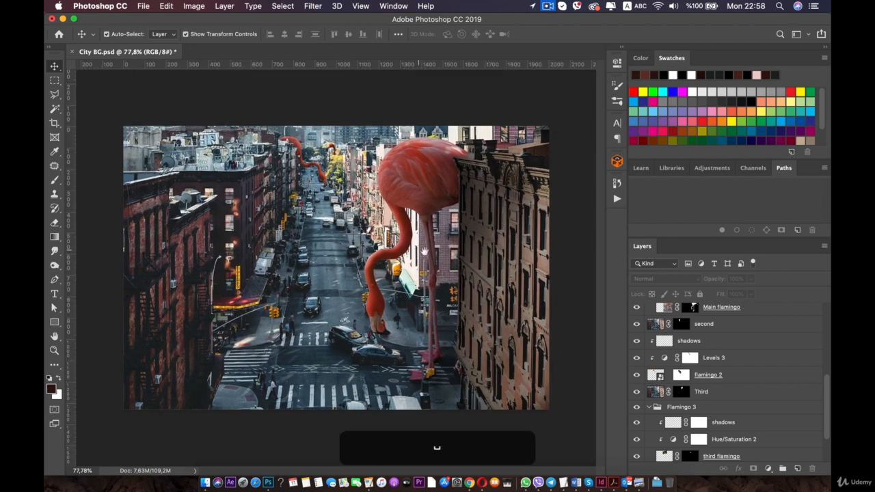
Compare the foreground building with and without the Levels 2 adjustment, leaving the adjustment visible
click(485, 183)
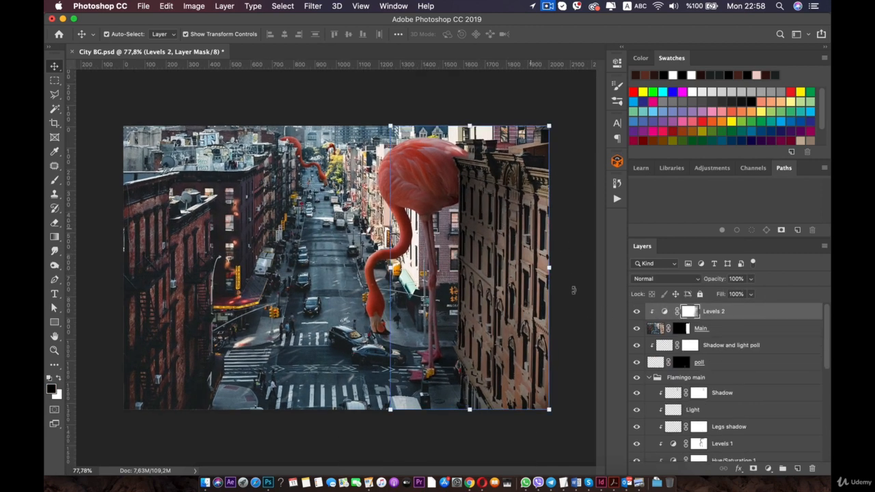
click(637, 312)
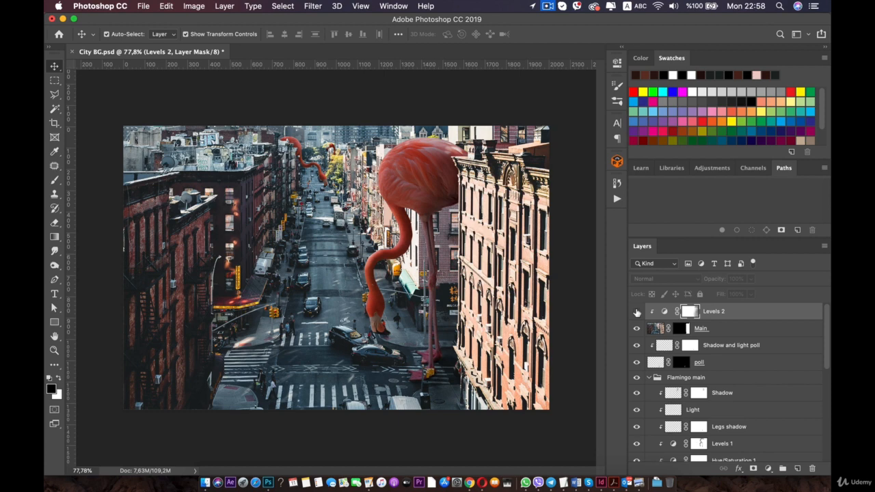
click(636, 312)
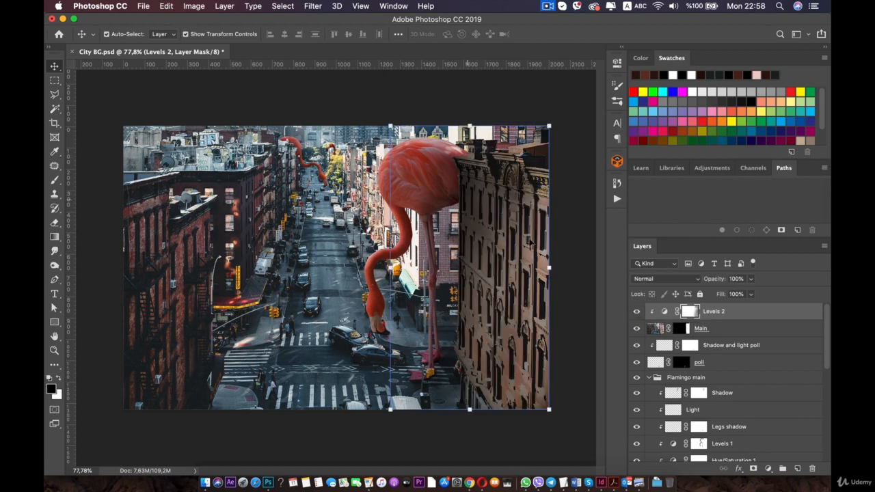
key(super+0)
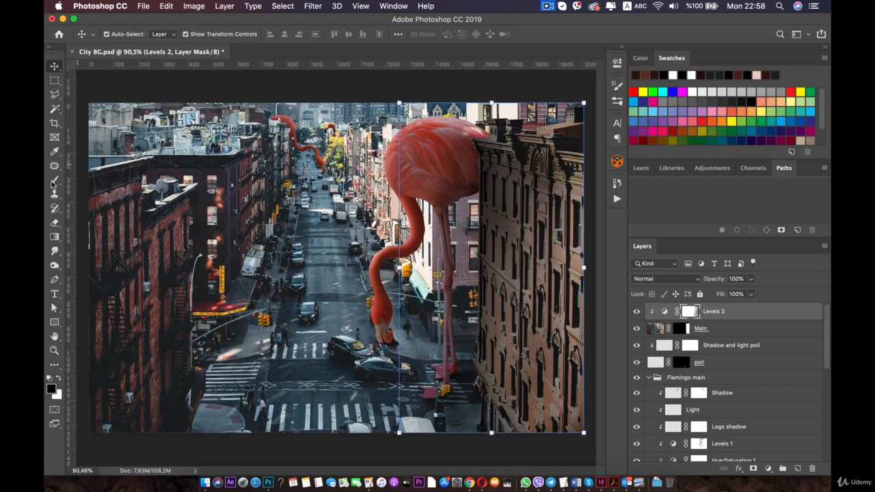
Soften the foreground building's edge beside the main flamingo on the Main layer with the Blur tool at 12% strength
click(56, 254)
click(86, 250)
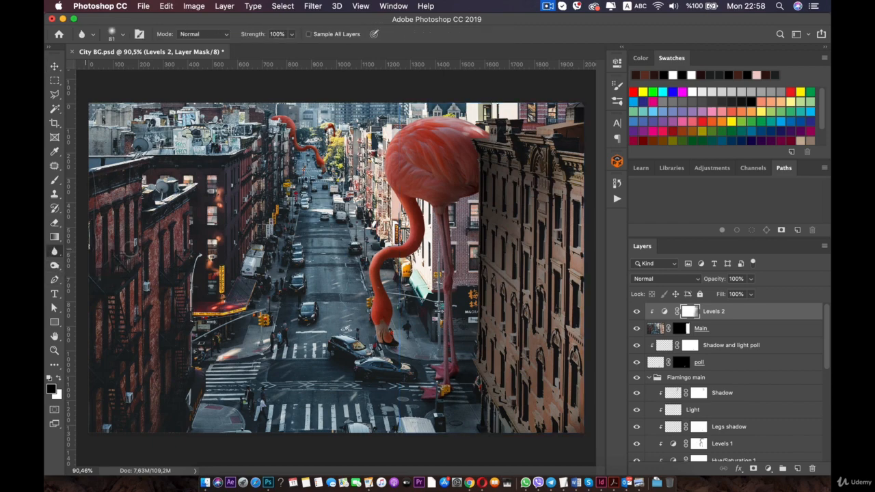
key(super+plus)
key(super+plus)
drag(569, 137, 460, 249)
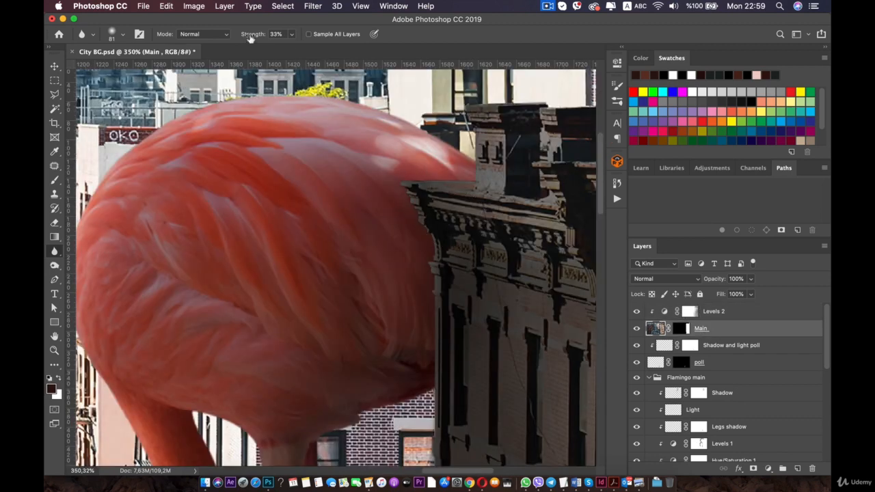
click(292, 34)
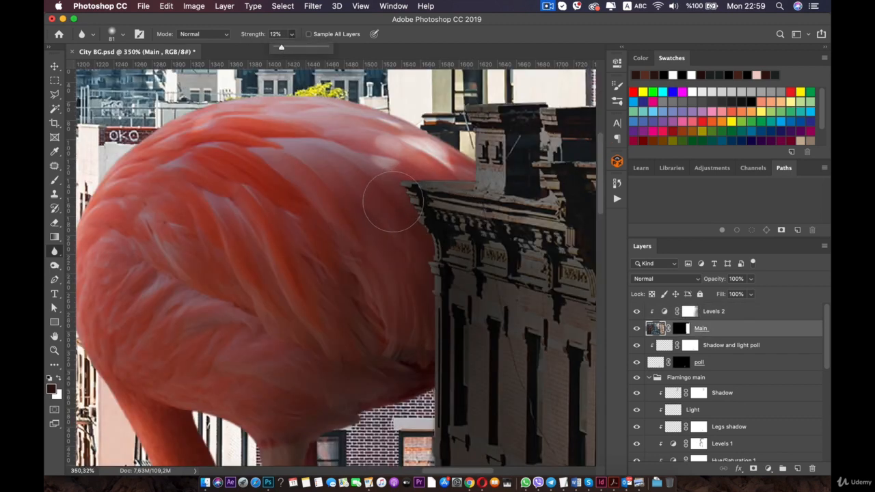
mouse_move(393, 203)
mouse_down()
mouse_move(404, 239)
mouse_move(383, 179)
mouse_move(423, 251)
mouse_move(407, 177)
mouse_move(417, 268)
mouse_move(410, 309)
mouse_move(417, 237)
mouse_move(407, 245)
mouse_move(377, 162)
mouse_move(422, 149)
mouse_move(382, 178)
mouse_move(418, 172)
mouse_move(483, 127)
mouse_move(461, 115)
mouse_move(426, 166)
mouse_move(397, 174)
mouse_move(392, 224)
mouse_move(408, 259)
mouse_move(403, 216)
mouse_move(380, 196)
mouse_move(394, 193)
mouse_move(433, 293)
mouse_move(435, 271)
mouse_move(414, 332)
mouse_move(408, 279)
mouse_move(405, 398)
mouse_move(421, 344)
mouse_move(422, 407)
mouse_move(397, 231)
mouse_move(390, 305)
mouse_move(388, 148)
mouse_up()
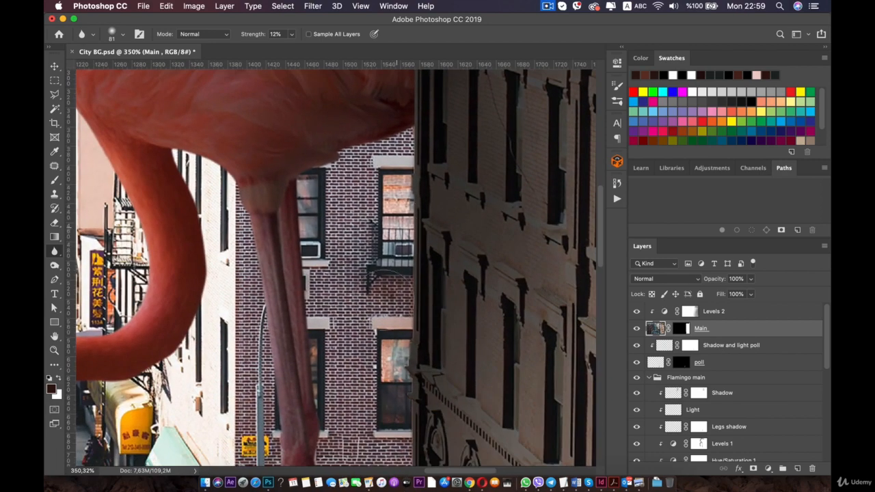
drag(401, 392, 370, 407)
scroll(402, 222, down, 4)
drag(324, 237, 321, 293)
key(super+r)
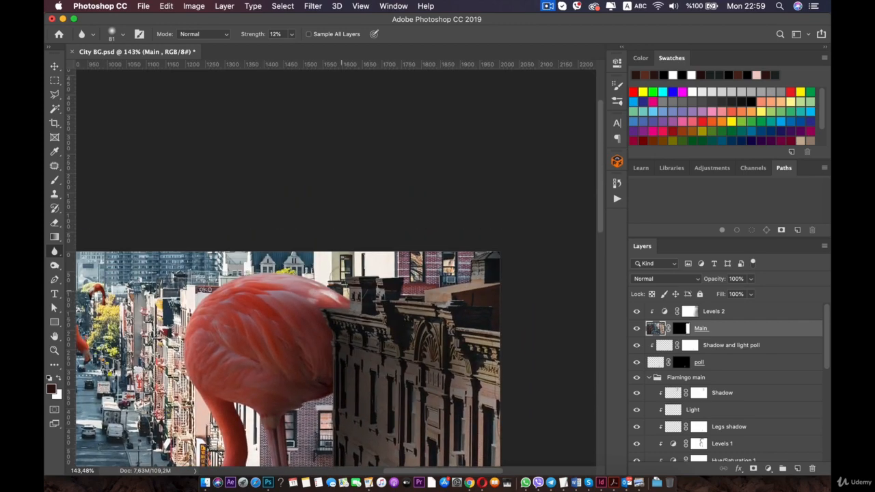
key(super+0)
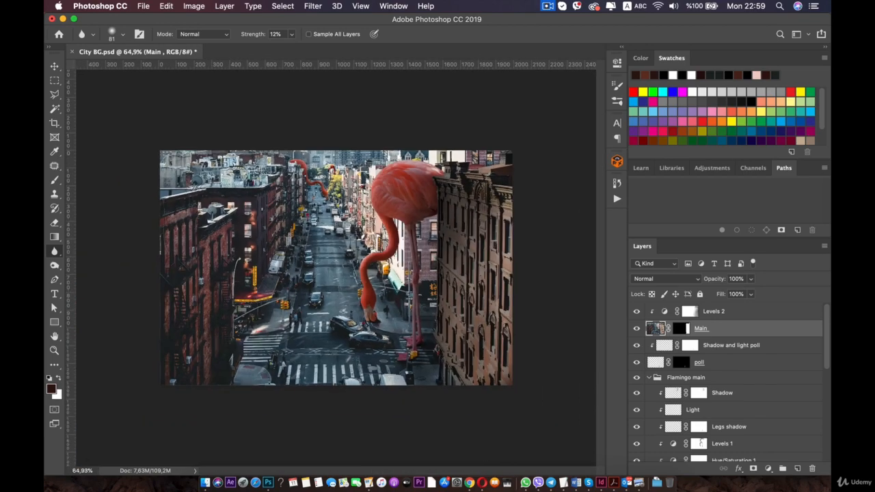
scroll(421, 167, up, 2)
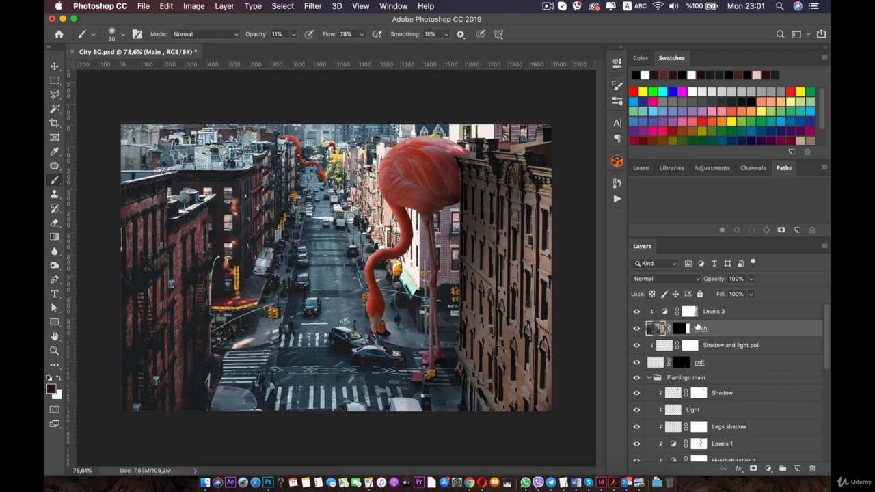
Paint the Levels 2 mask over the foreground building with a soft black 188 px brush at 4% opacity to lighten its facade
click(687, 312)
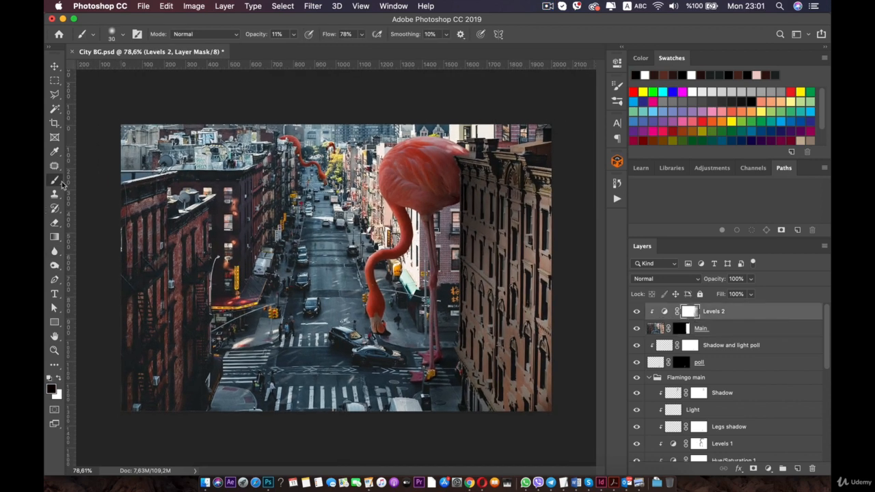
click(51, 388)
click(784, 285)
right_click(477, 239)
drag(552, 262, 583, 262)
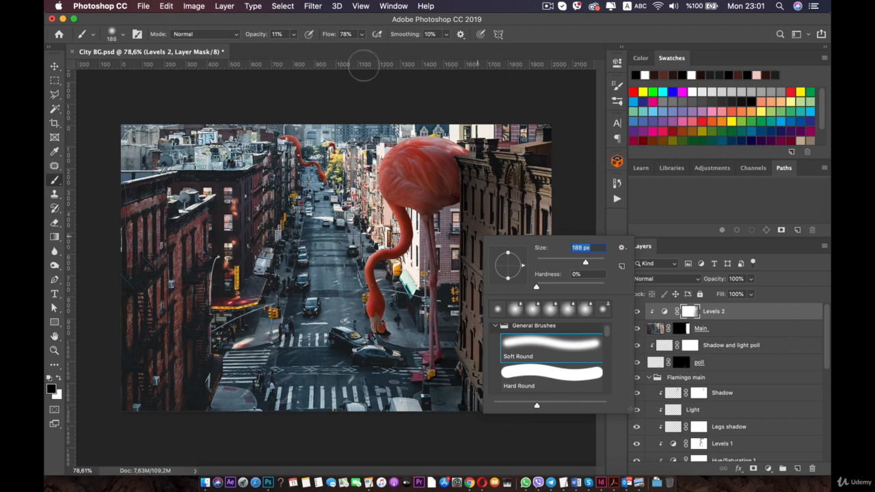
click(294, 35)
drag(287, 46, 289, 49)
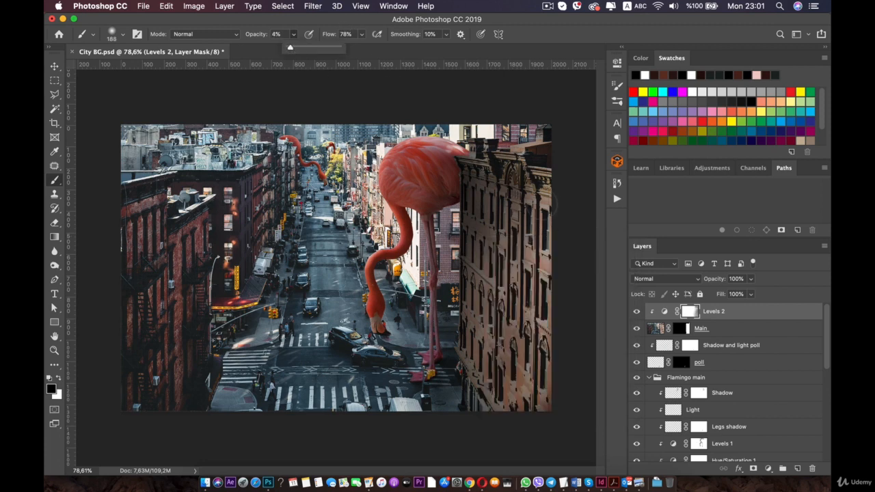
click(545, 229)
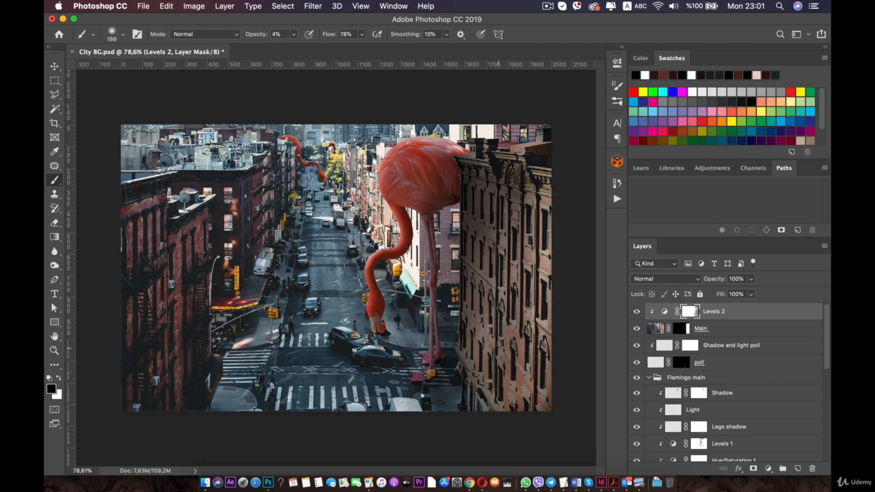
mouse_move(517, 267)
mouse_down()
mouse_move(535, 230)
mouse_move(481, 176)
mouse_move(532, 245)
mouse_move(468, 384)
mouse_move(470, 172)
mouse_move(473, 369)
mouse_move(477, 196)
mouse_move(472, 350)
mouse_move(505, 280)
mouse_move(518, 342)
mouse_move(475, 390)
mouse_move(461, 314)
mouse_move(451, 372)
mouse_move(475, 411)
mouse_move(490, 363)
mouse_up()
scroll(558, 244, down, 5)
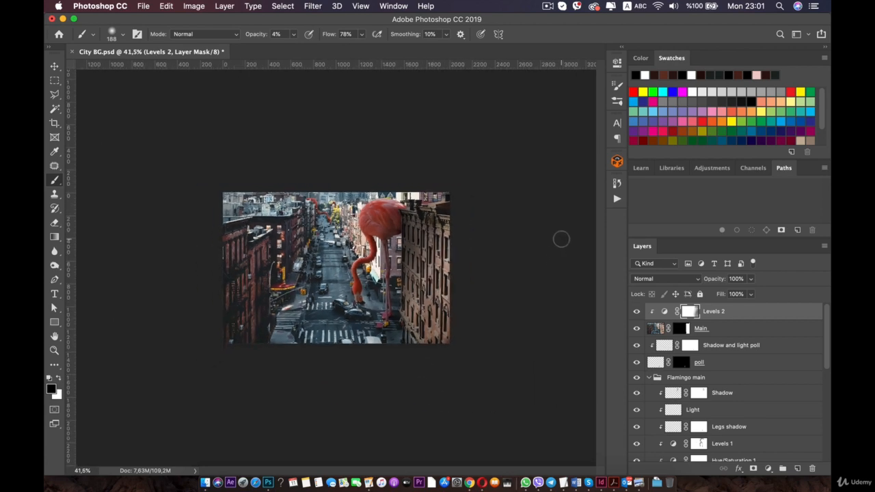
key(ctrl+s)
scroll(352, 222, up, 4)
key(space)
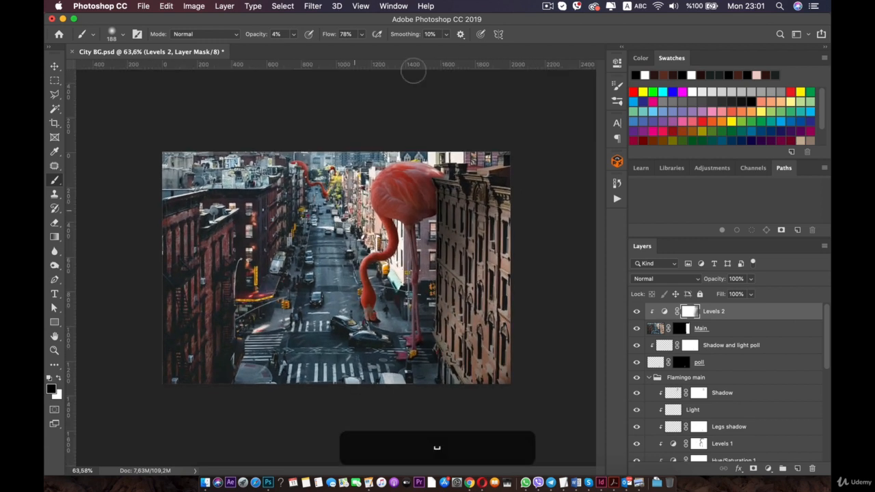